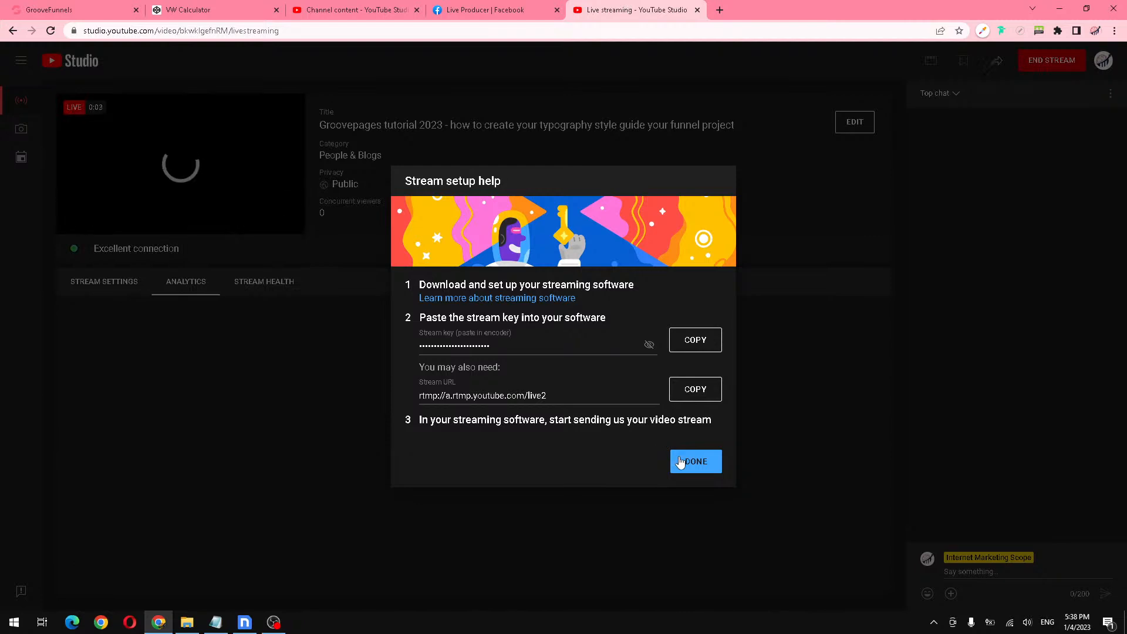
# Step: Check the YouTube live stream page and close the Facebook Live Producer page
pyautogui.click(526, 7)
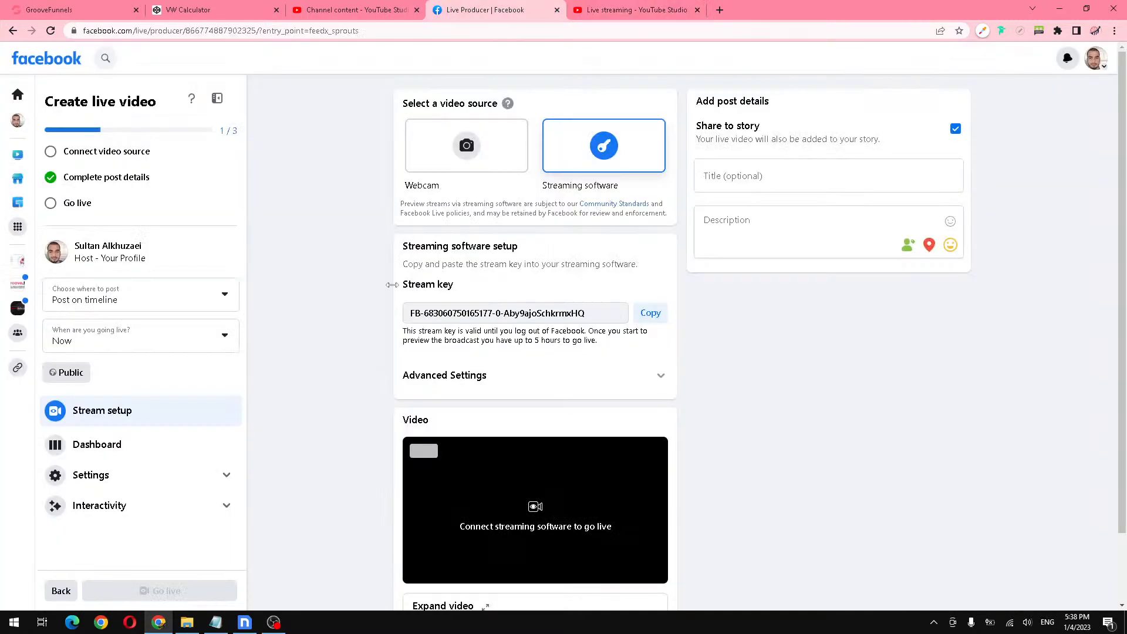
pyautogui.click(622, 7)
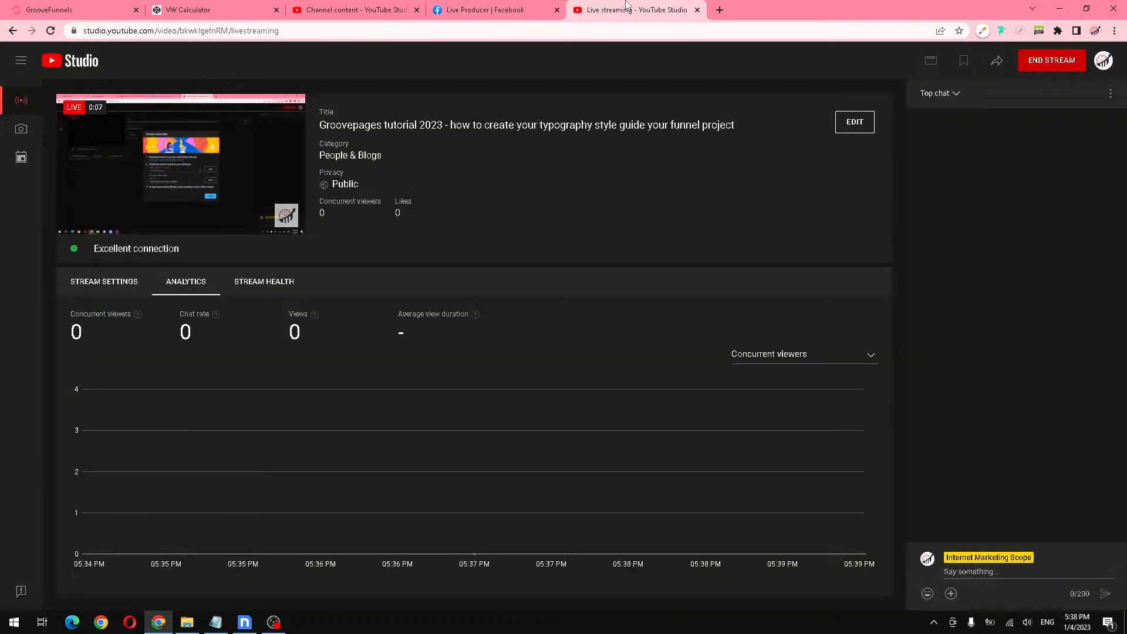
pyautogui.click(557, 10)
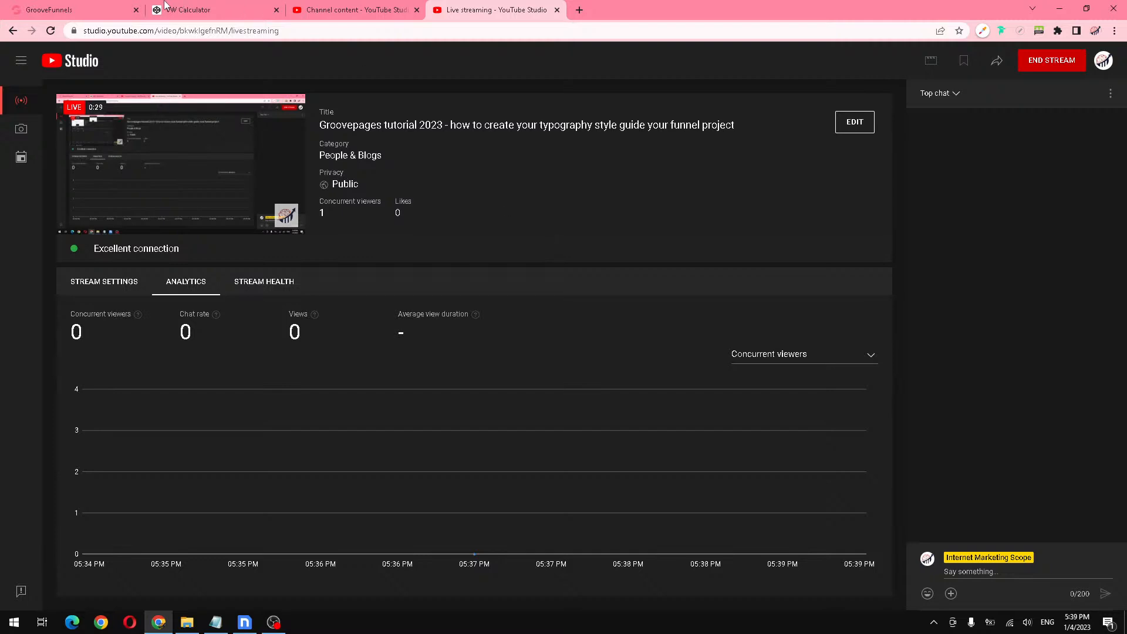
# Step: Open Figma in a new browser tab and create a new design file
pyautogui.click(76, 6)
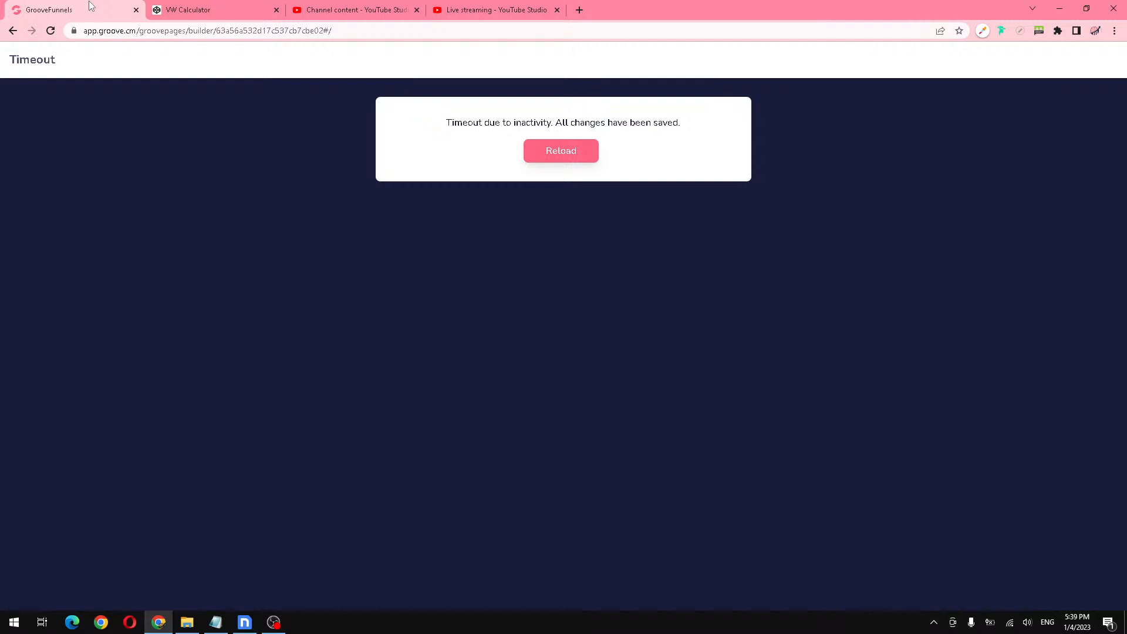
pyautogui.click(586, 5)
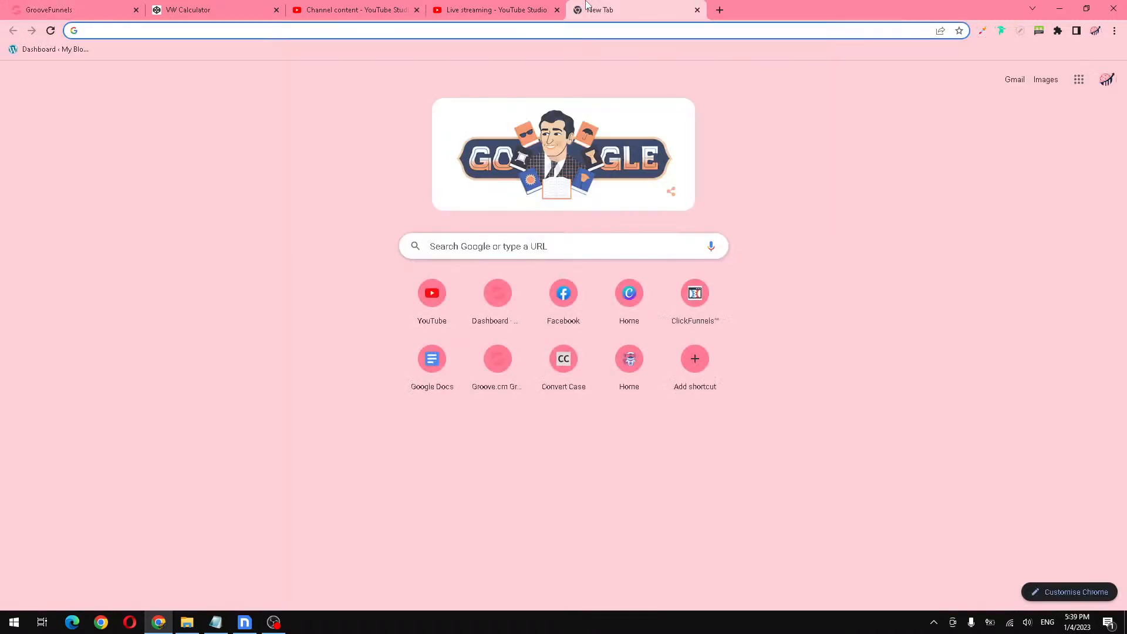
pyautogui.write('figma')
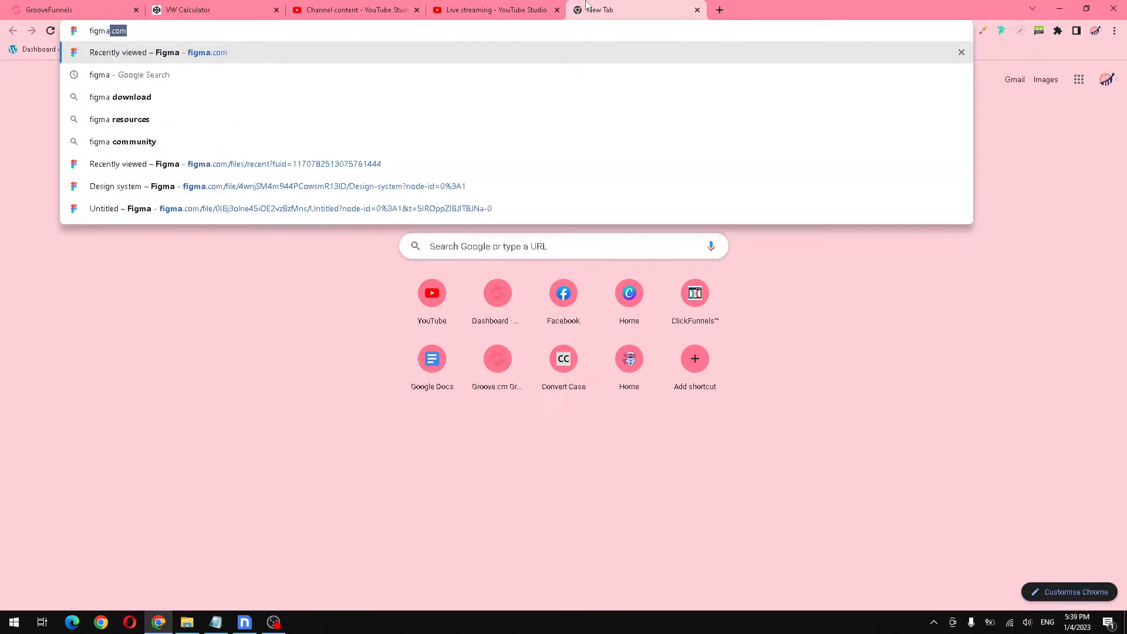
pyautogui.press('Return')
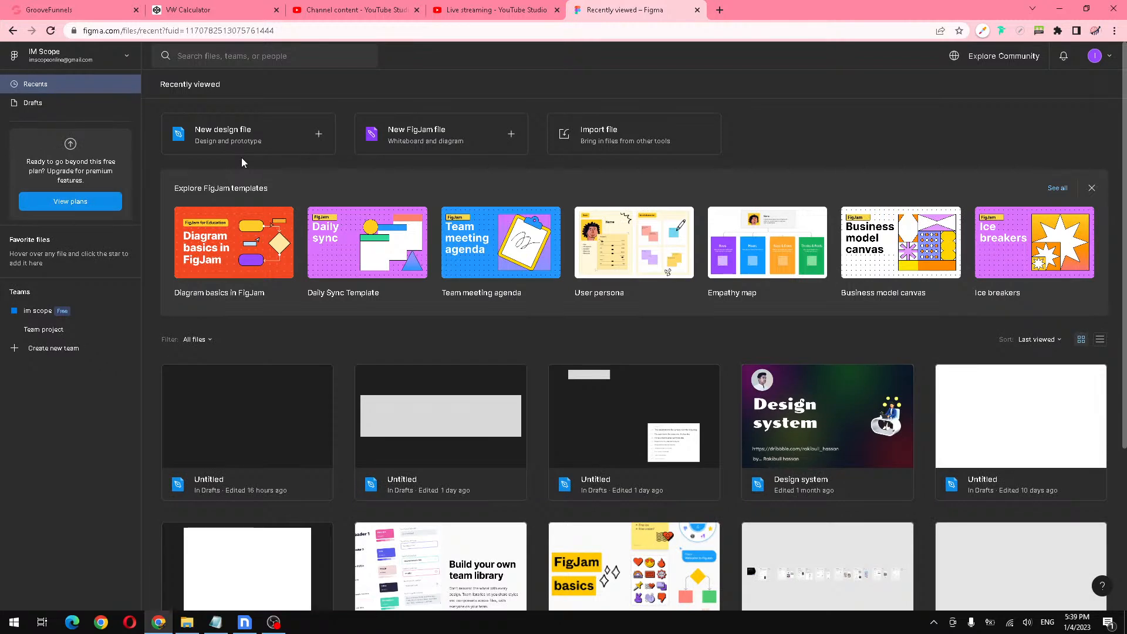
pyautogui.click(227, 139)
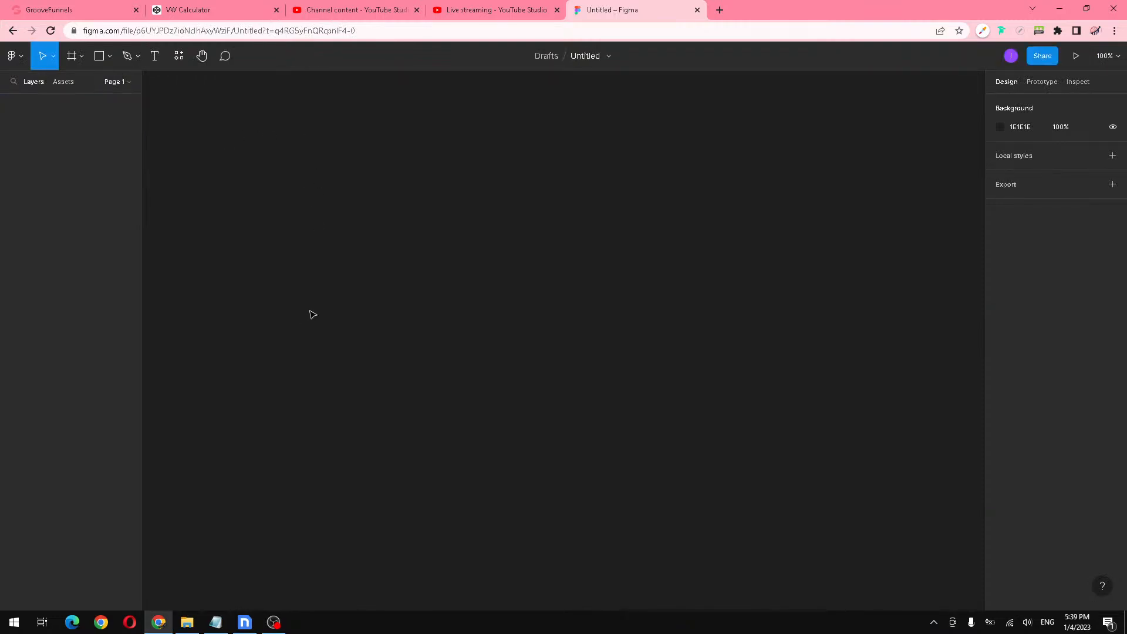
# Step: Look over the recently used and community plugins available for the design file
pyautogui.click(181, 59)
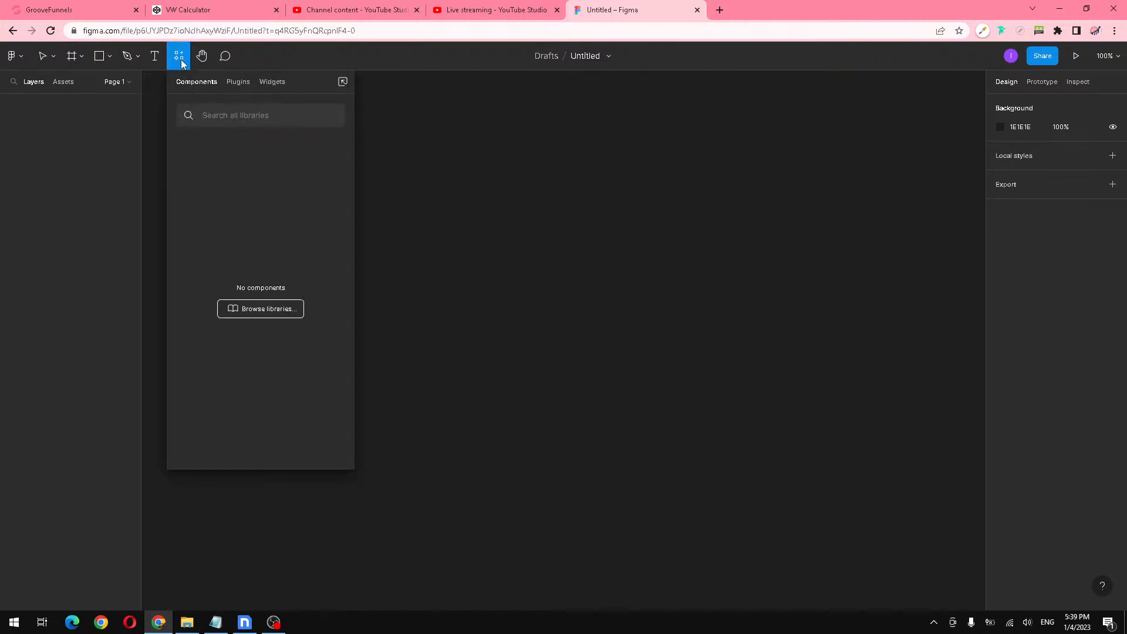
pyautogui.click(239, 84)
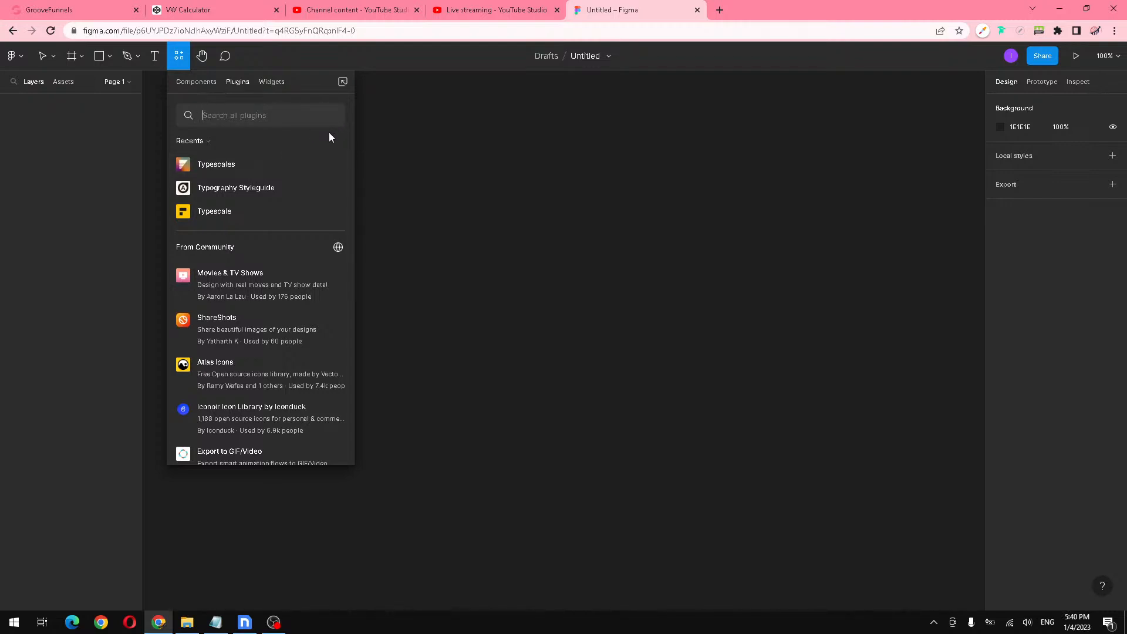
pyautogui.click(410, 168)
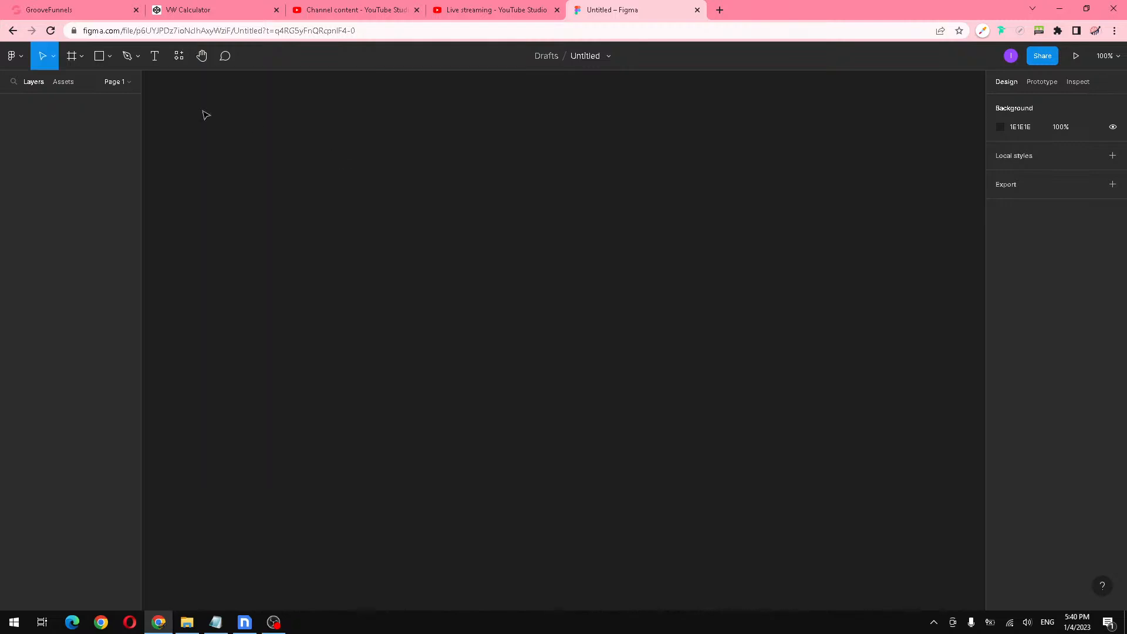
# Step: Draw a rectangle in the middle of the canvas and enlarge it to about 882 × 621
pyautogui.click(100, 57)
pyautogui.click(108, 56)
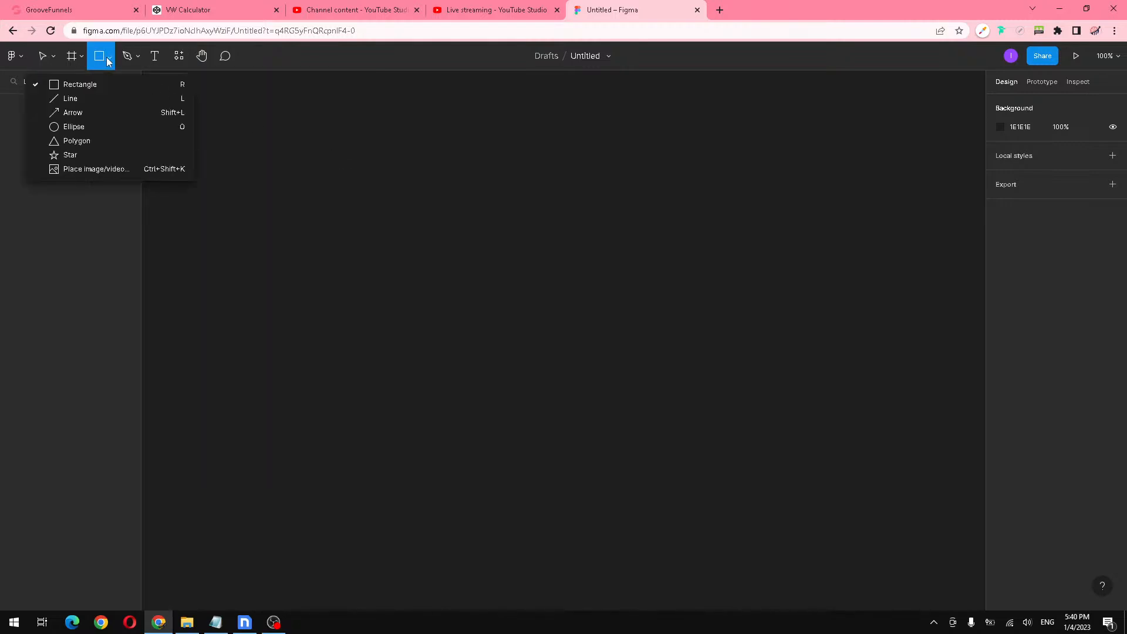
pyautogui.click(86, 85)
pyautogui.moveTo(451, 207); pyautogui.dragTo(839, 429)
pyautogui.moveTo(729, 343); pyautogui.dragTo(560, 287)
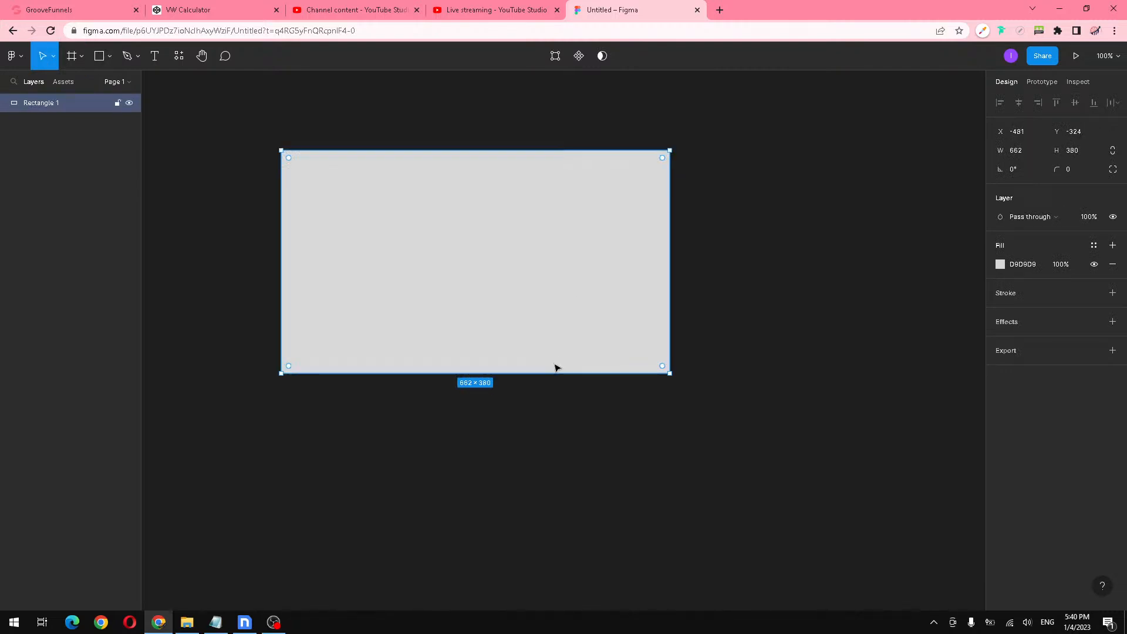
pyautogui.moveTo(670, 374); pyautogui.dragTo(800, 515)
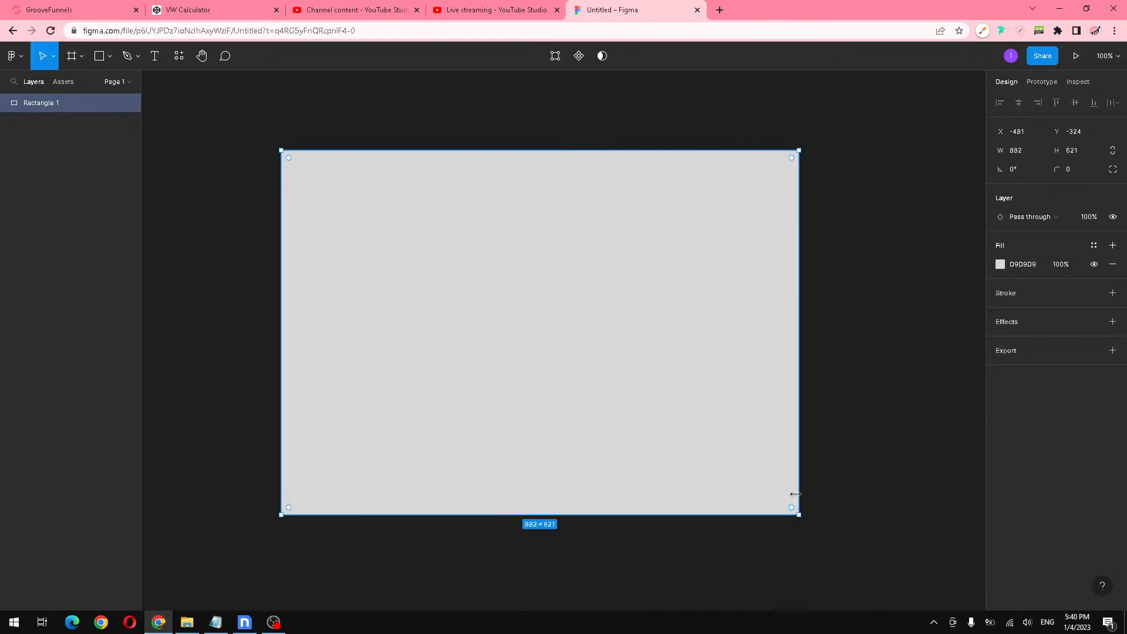
pyautogui.click(819, 385)
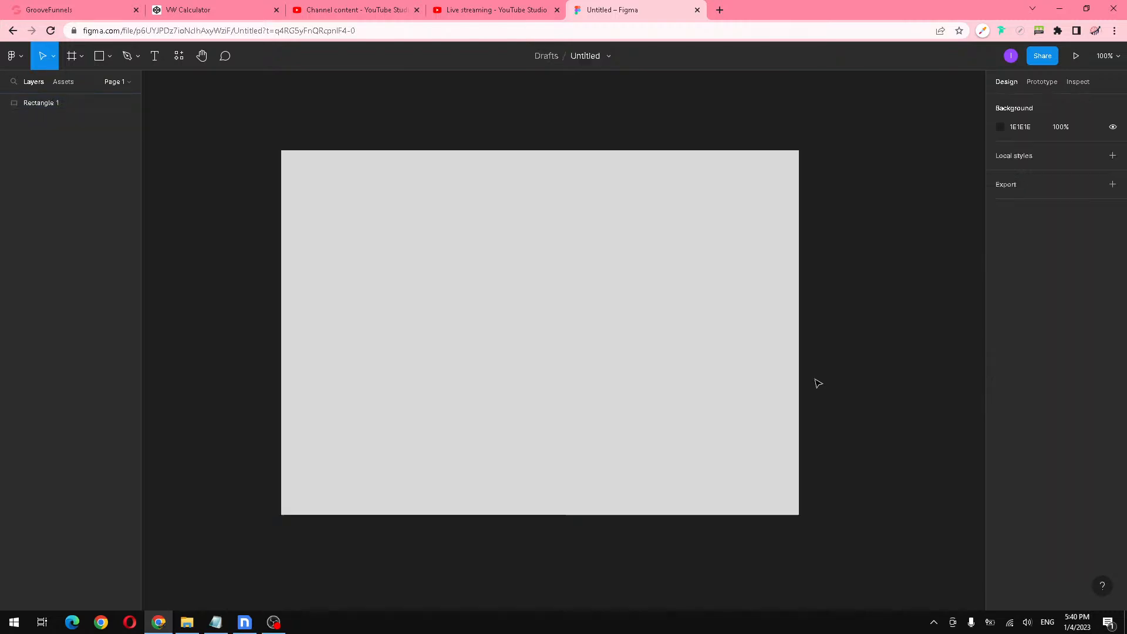
# Step: Run the Typescales plugin from the rectangle and look through its font size preview
pyautogui.rightClick(686, 322)
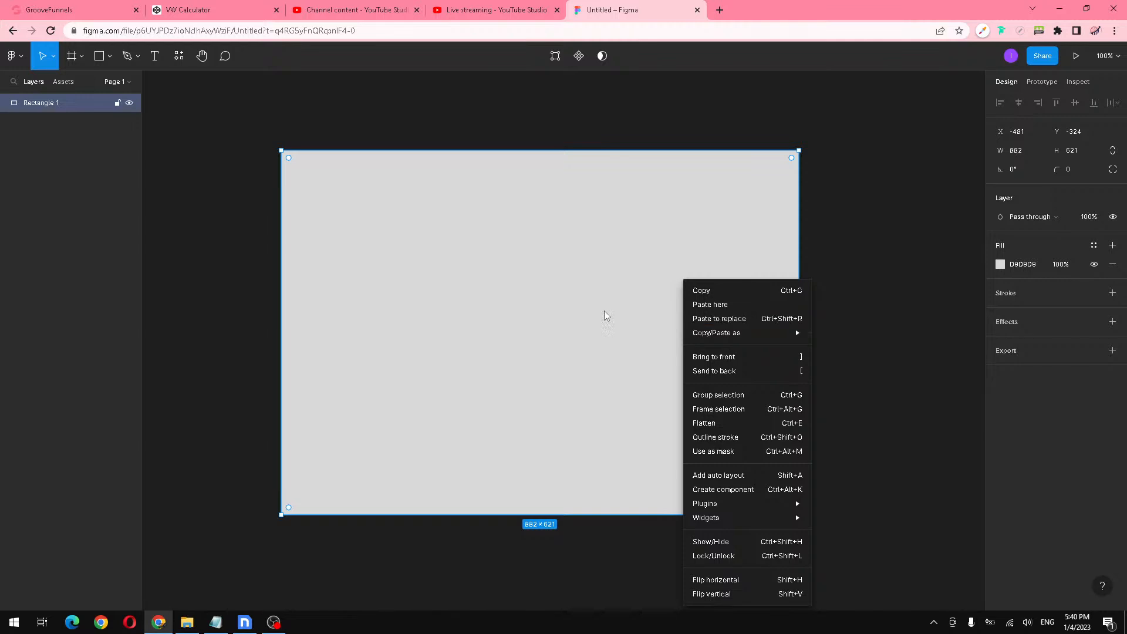
pyautogui.moveTo(737, 509)
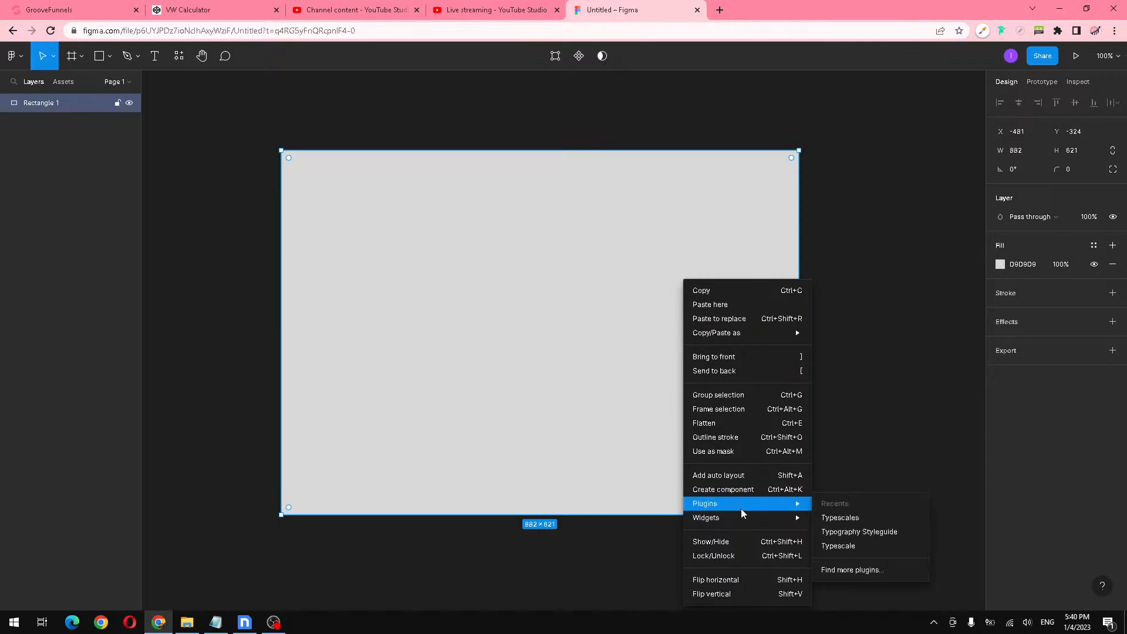
pyautogui.click(880, 519)
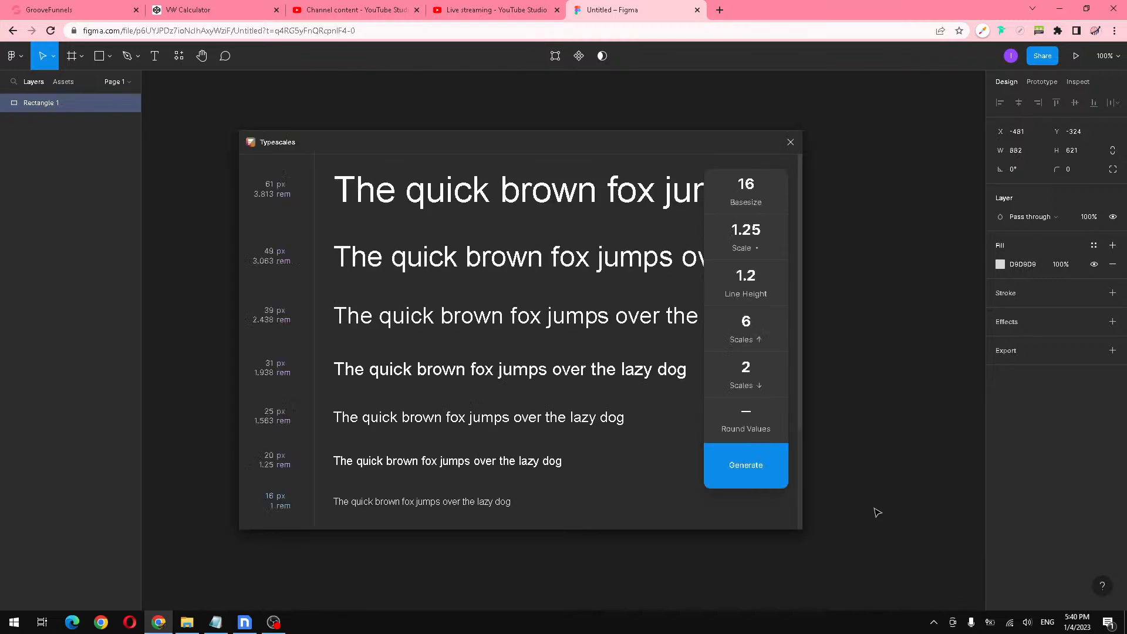
pyautogui.scroll(-2, 486, 385)
pyautogui.scroll(2, 486, 385)
# Step: Switch to GrooveFunnels, reload the timed-out builder and log in to Groove with the filled-in credentials
pyautogui.click(63, 8)
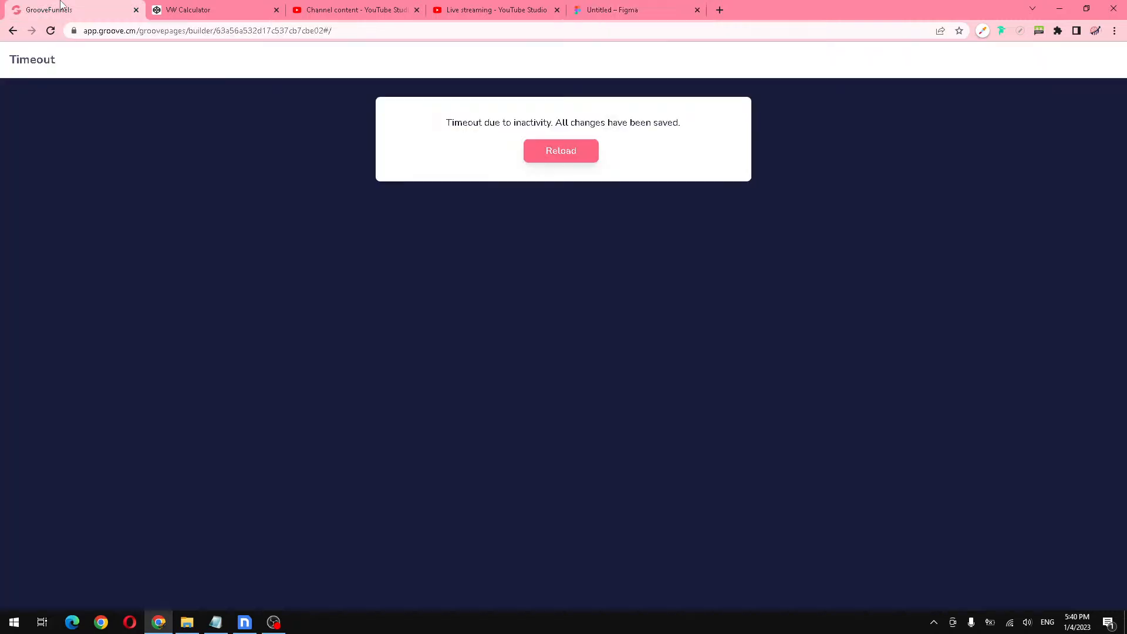
pyautogui.click(154, 30)
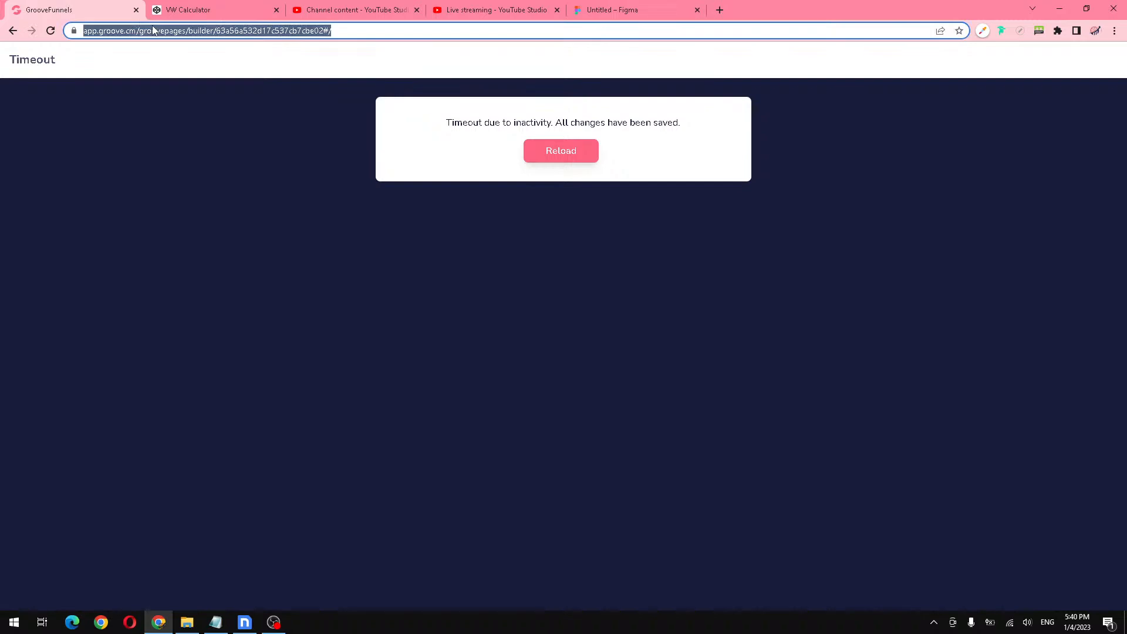
pyautogui.click(558, 159)
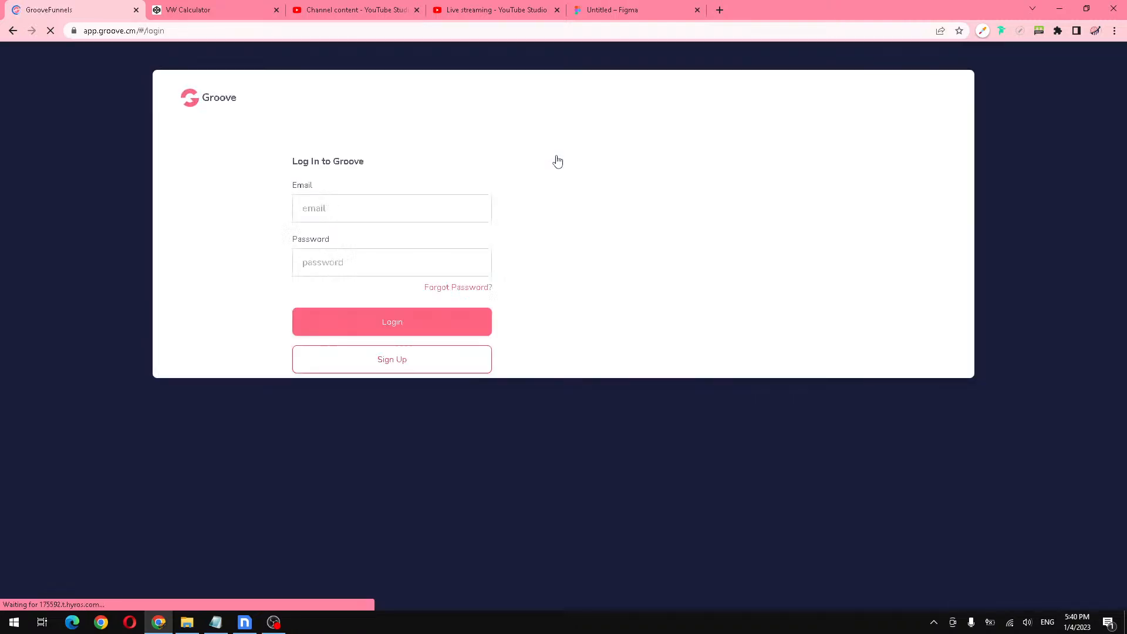
pyautogui.click(341, 314)
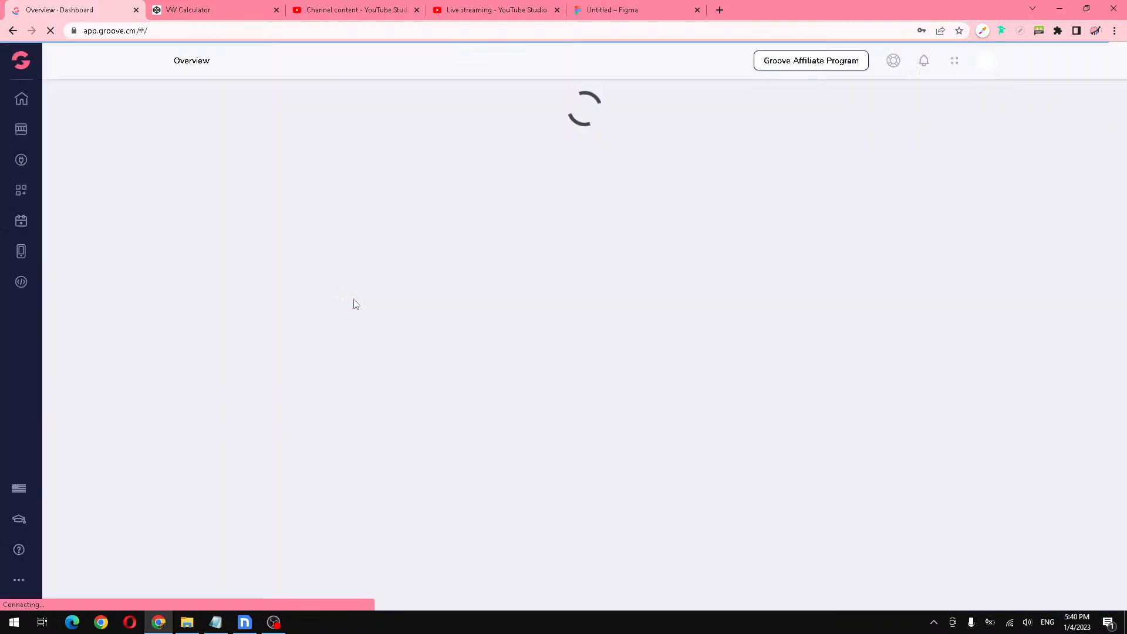
# Step: Return to Figma and set the Typescales base size to 12
pyautogui.click(619, 5)
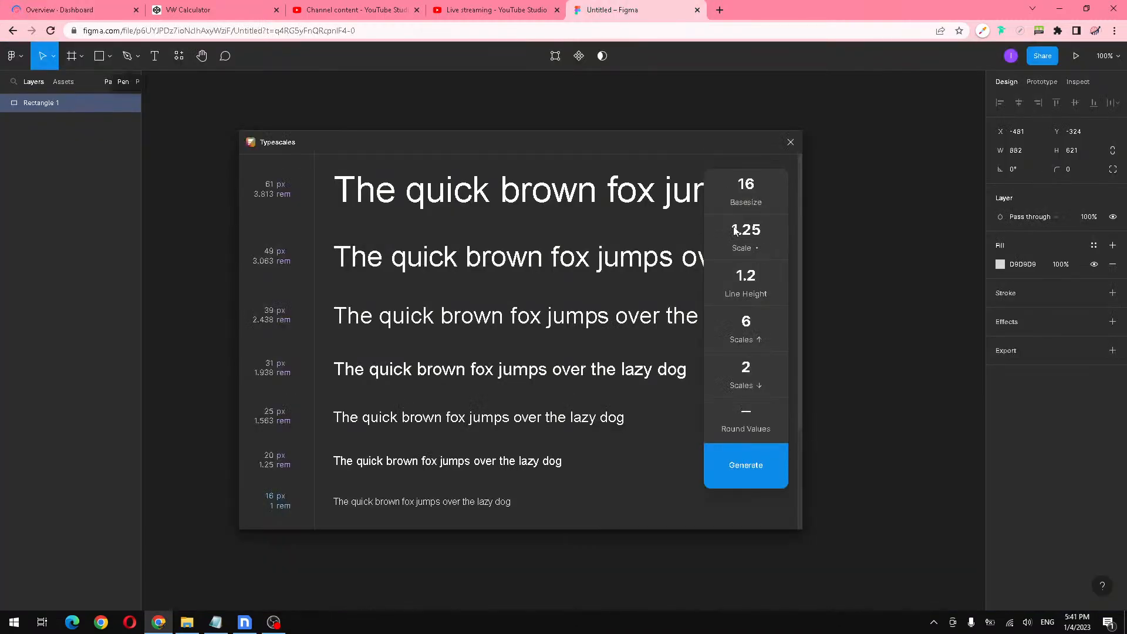
pyautogui.click(744, 183)
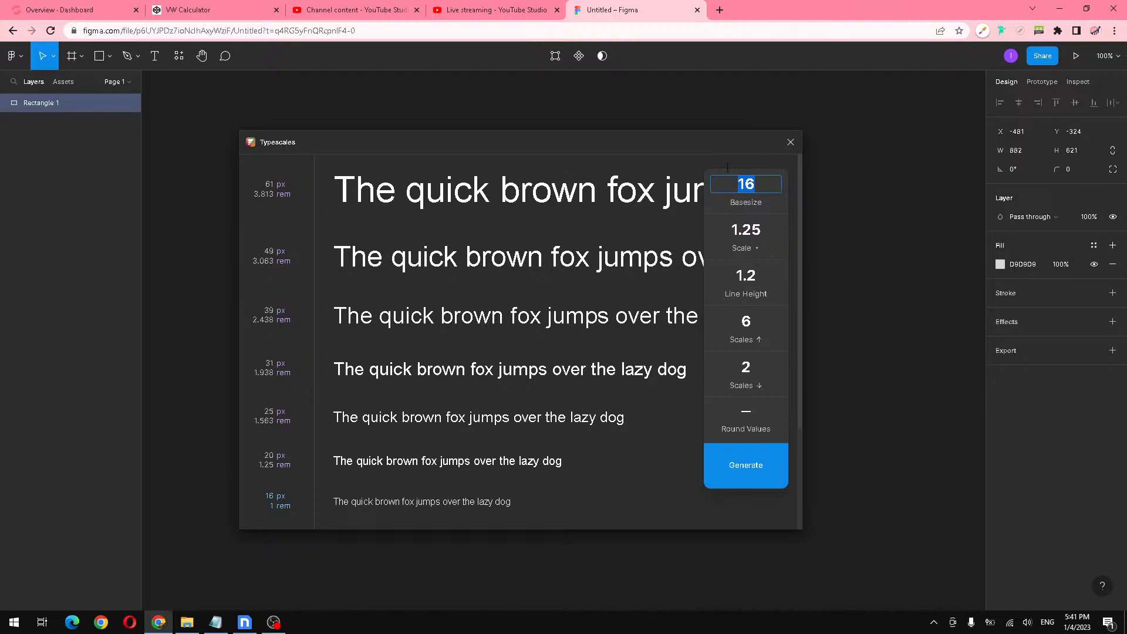
pyautogui.click(688, 151)
pyautogui.click(750, 184)
pyautogui.write('12')
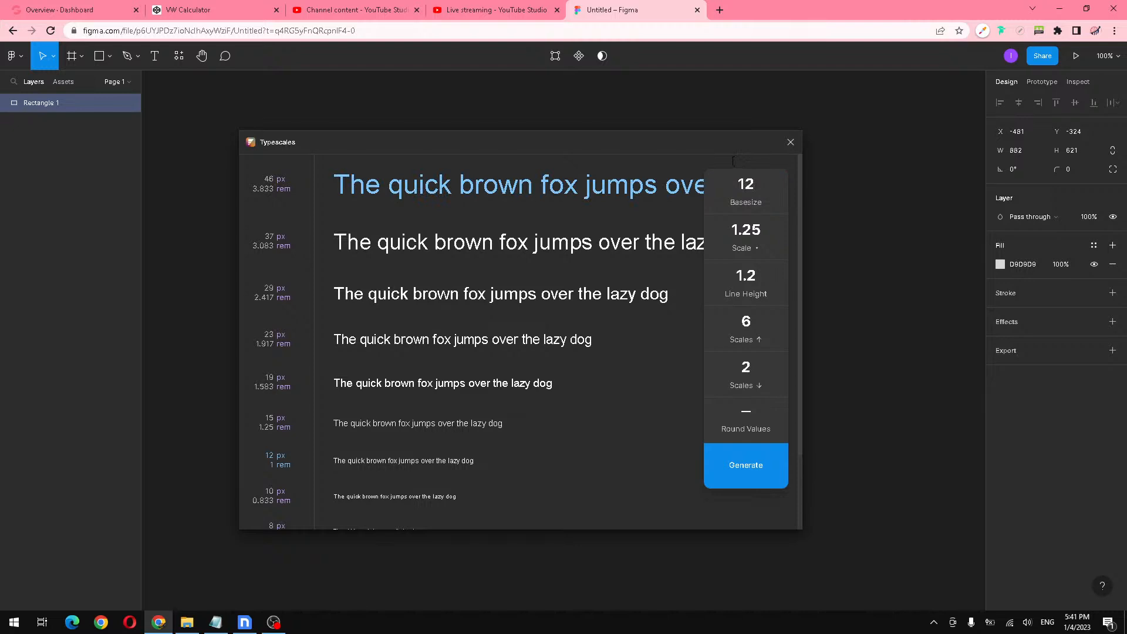
# Step: Set the Typescales base size to 16
pyautogui.doubleClick(740, 184)
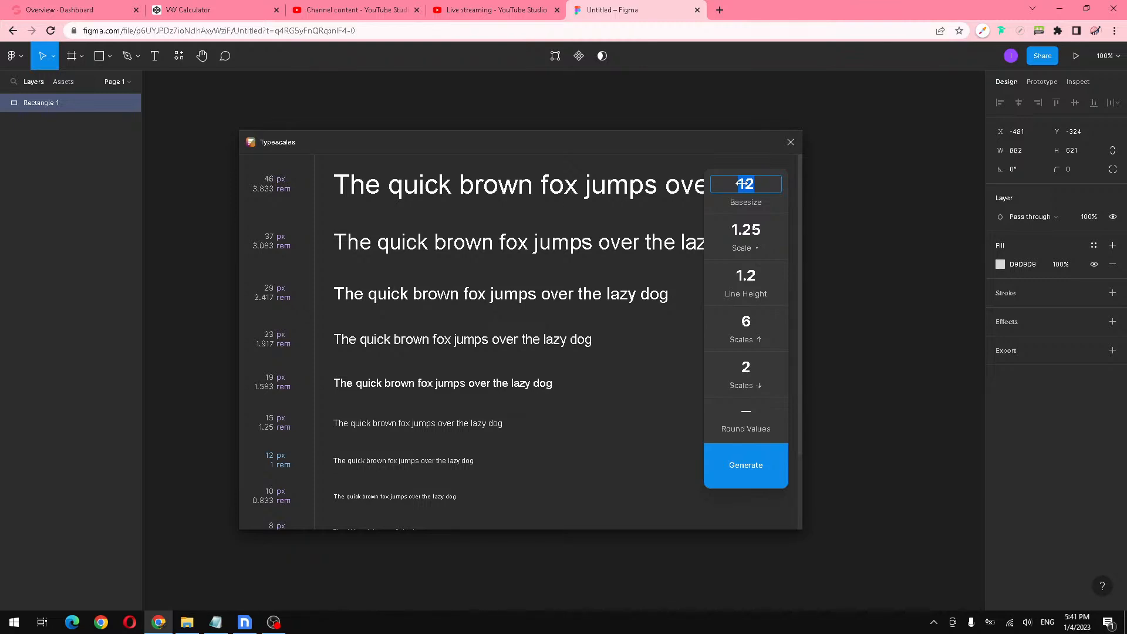
pyautogui.write('16')
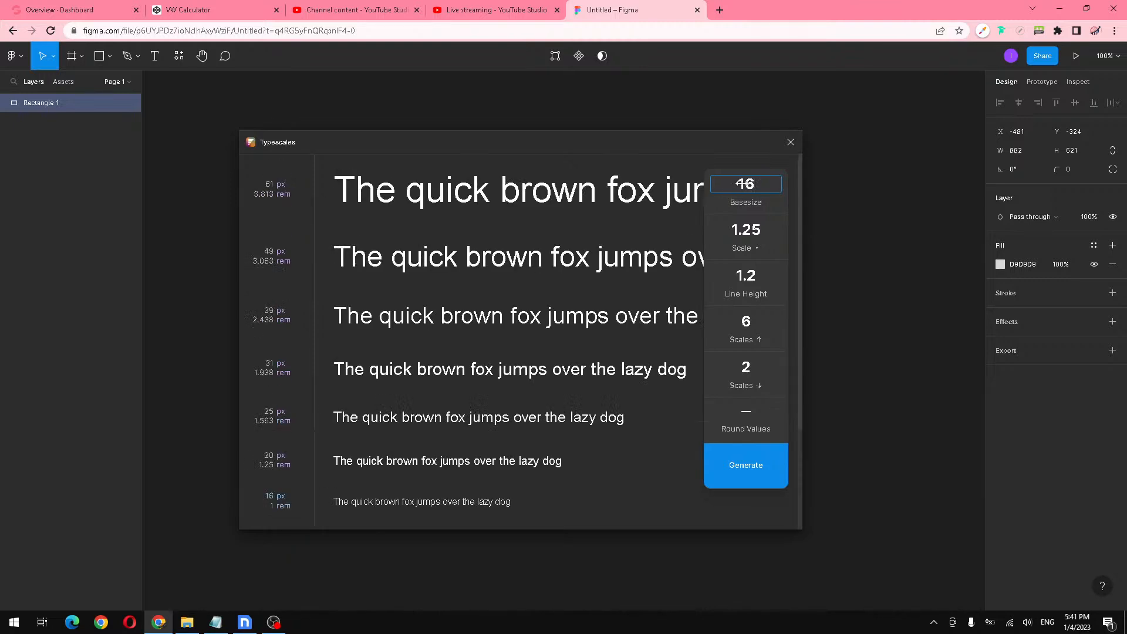
pyautogui.click(757, 167)
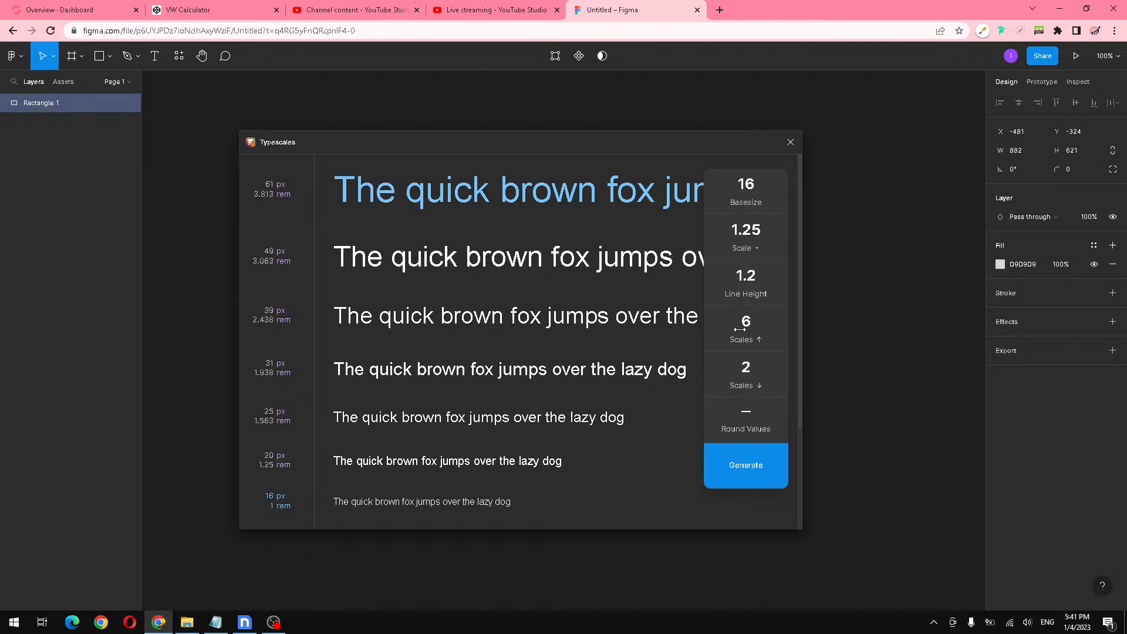
# Step: Switch to Groove, go to GroovePages and open the GSF V3 site in the page builder
pyautogui.click(82, 7)
pyautogui.click(246, 178)
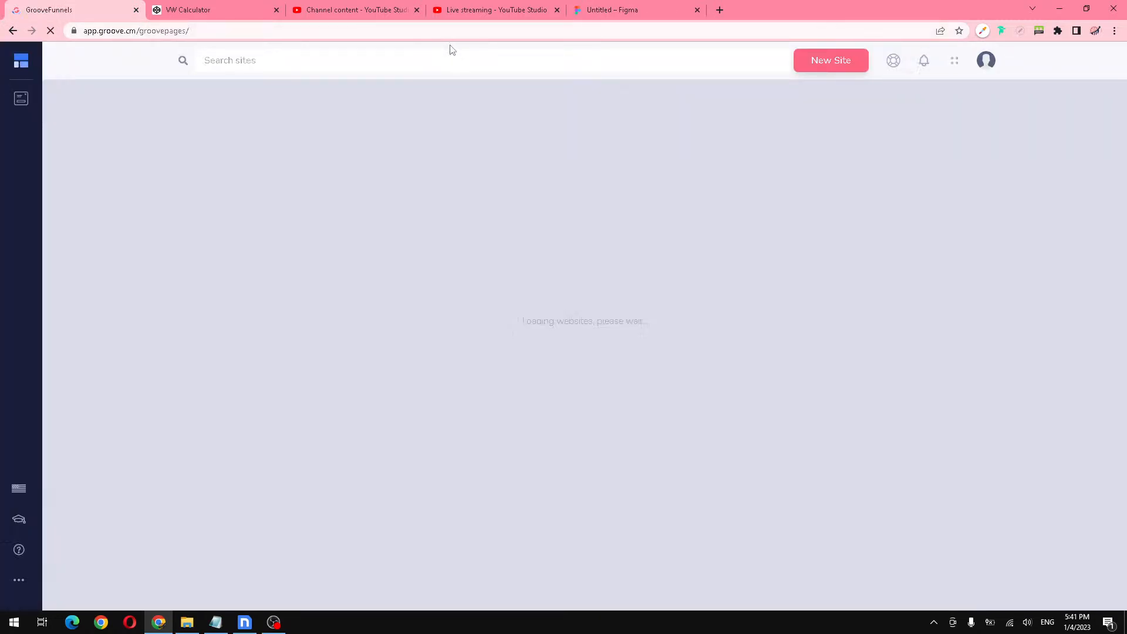
pyautogui.click(491, 16)
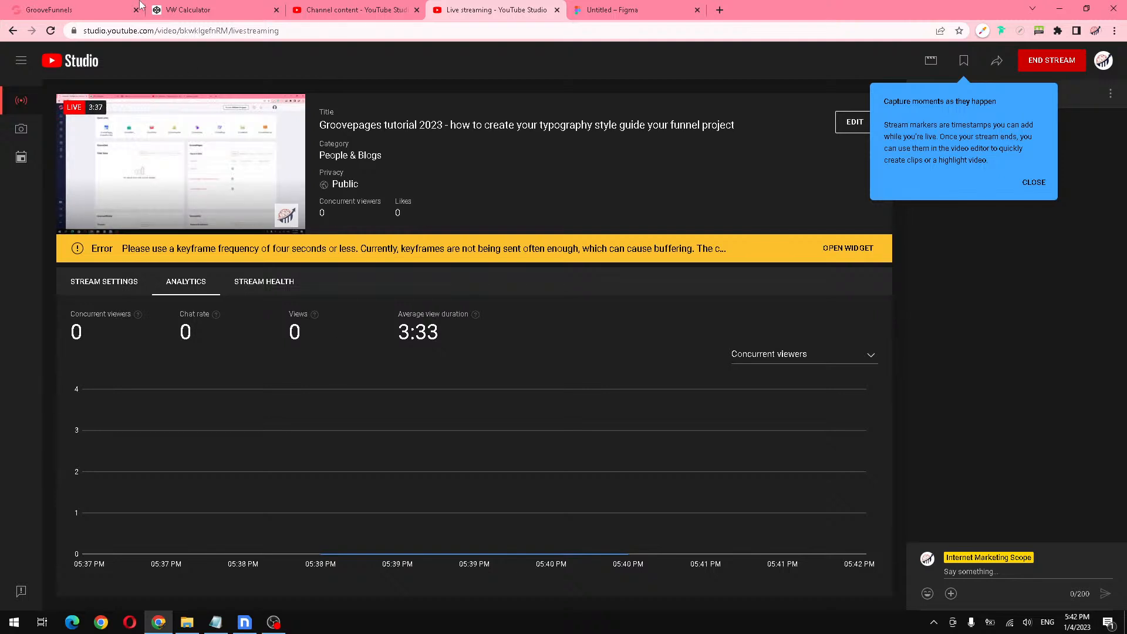
pyautogui.click(88, 9)
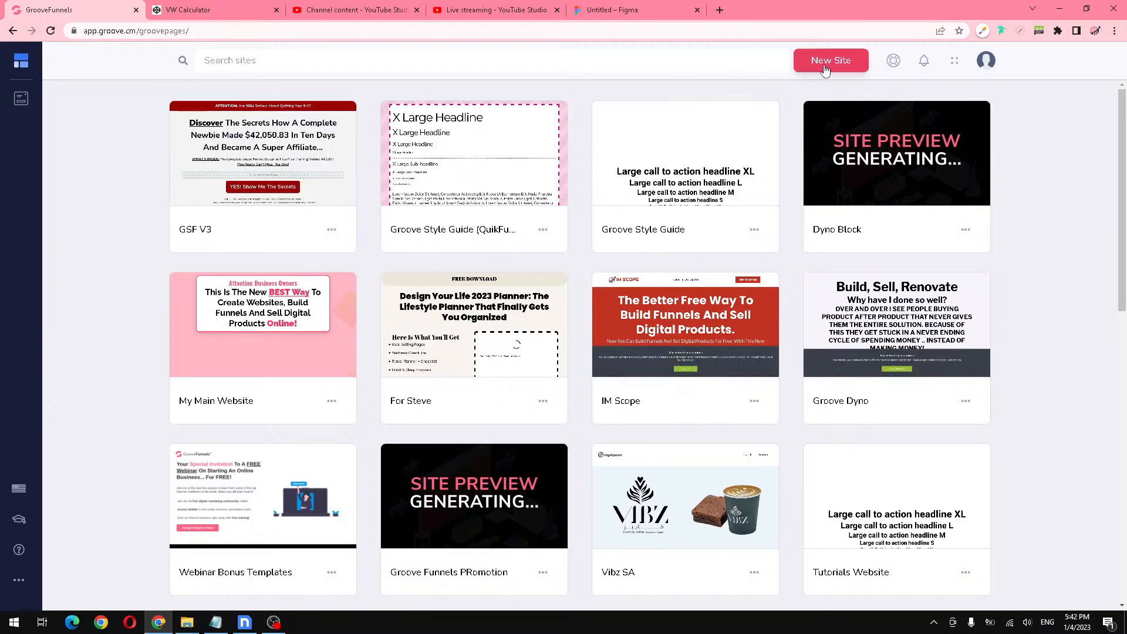
pyautogui.moveTo(238, 152)
pyautogui.click(297, 153)
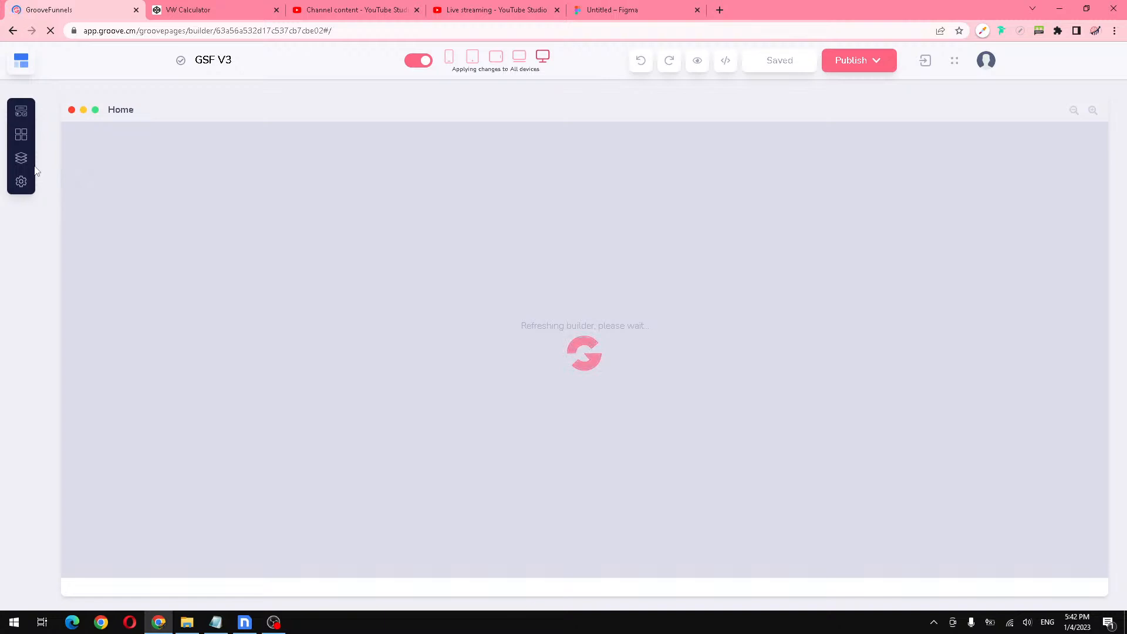
# Step: Reload the GSF V3 page builder and look through the Text elements in its element library
pyautogui.click(23, 115)
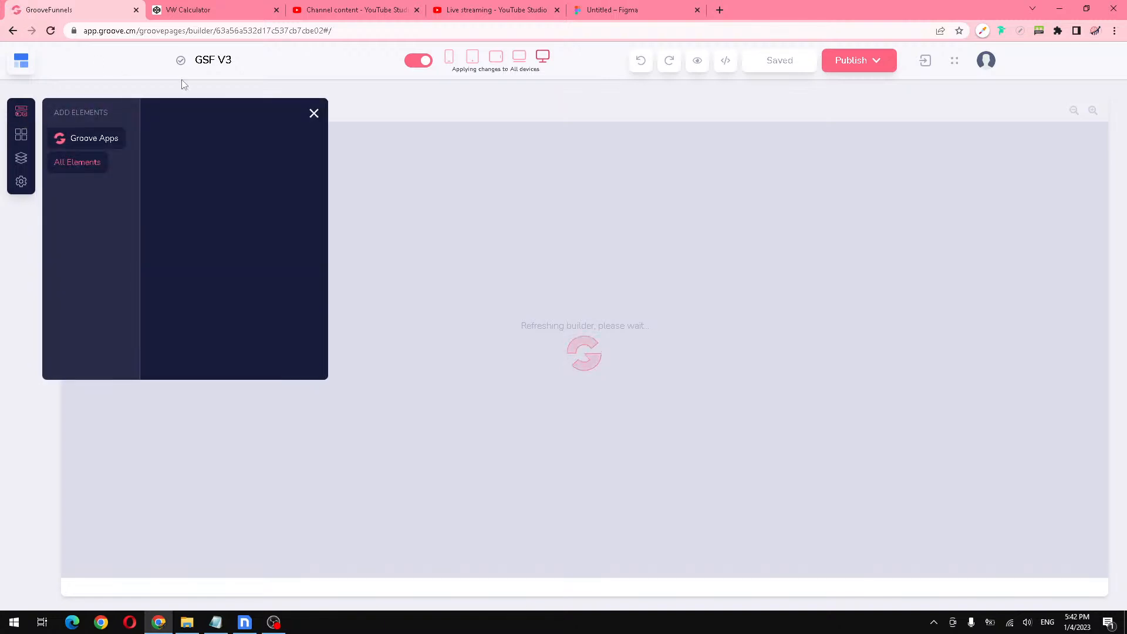
pyautogui.click(310, 114)
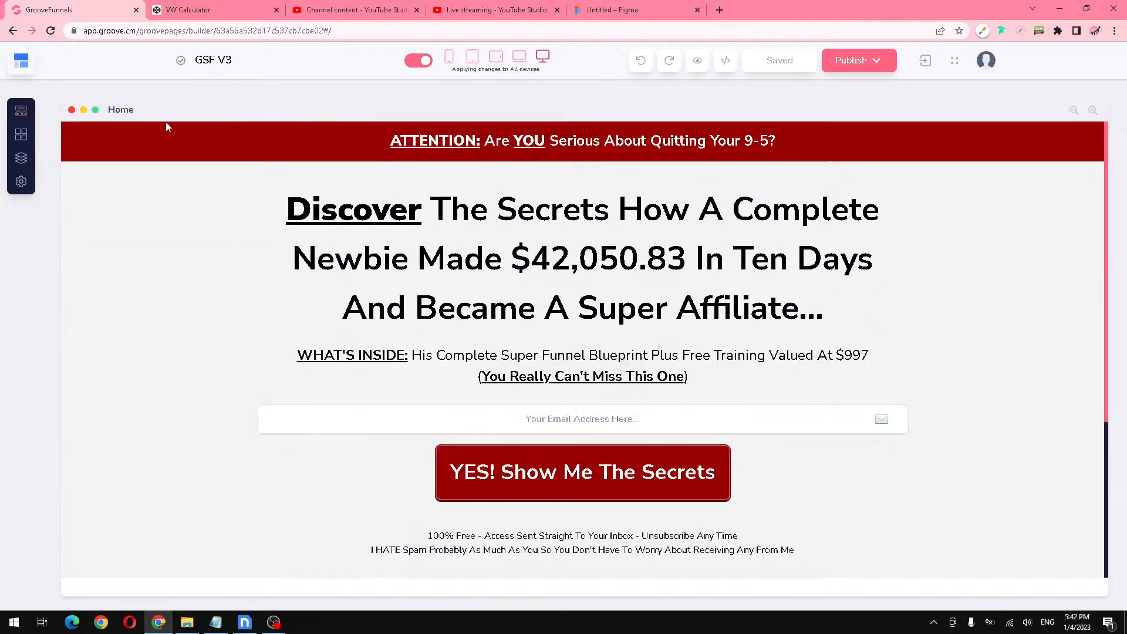
pyautogui.click(24, 114)
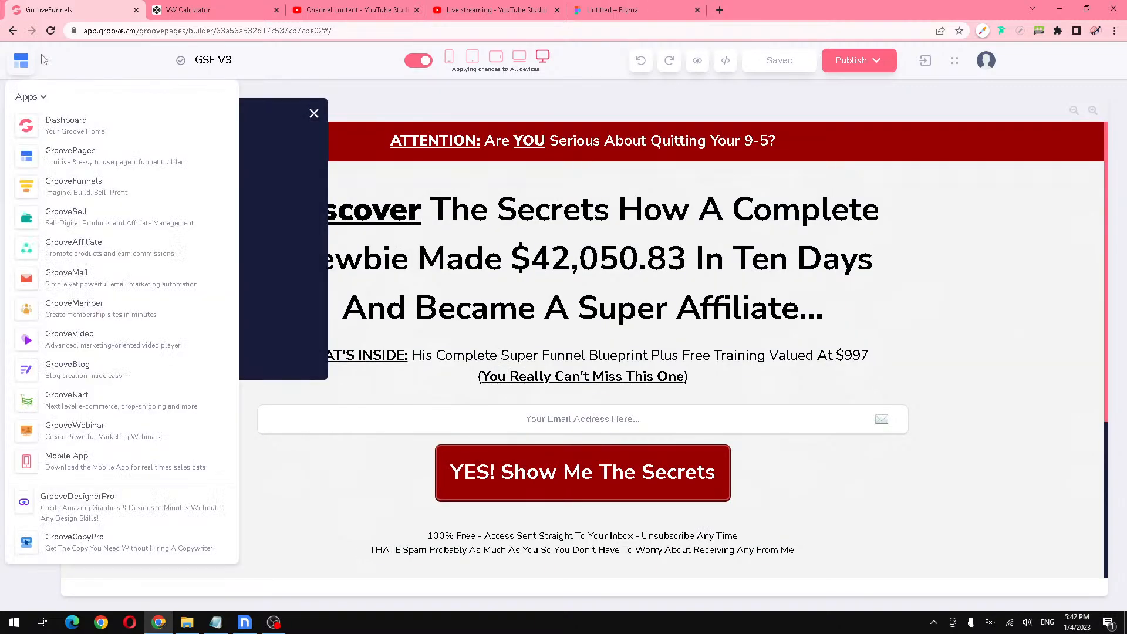
pyautogui.click(51, 31)
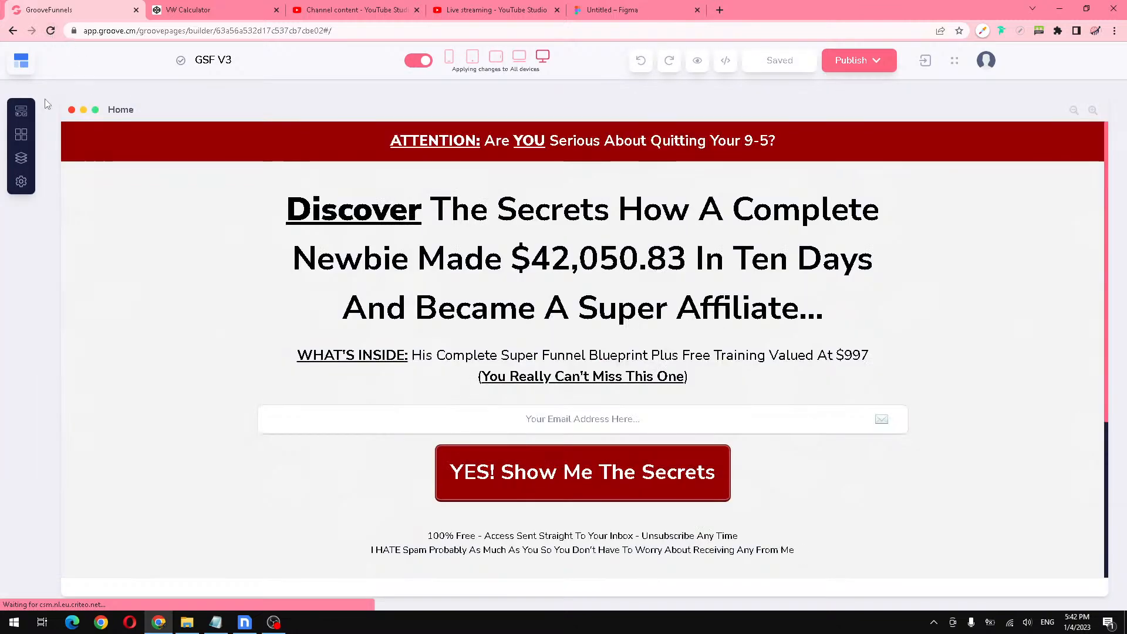
pyautogui.click(22, 115)
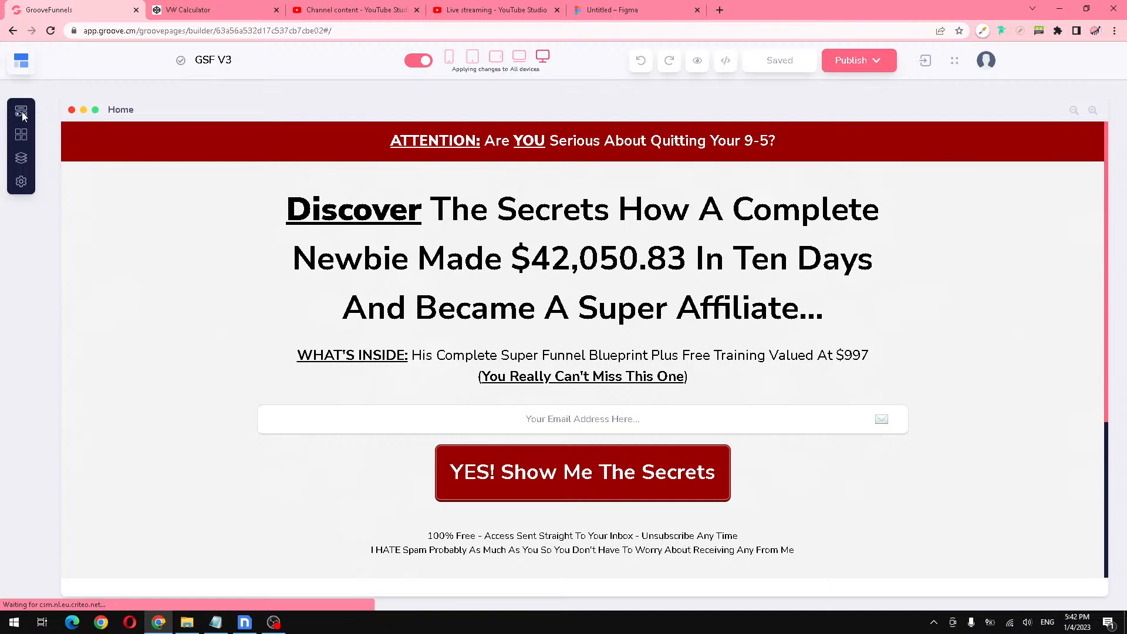
pyautogui.scroll(-3, 246, 329)
pyautogui.scroll(1, 246, 327)
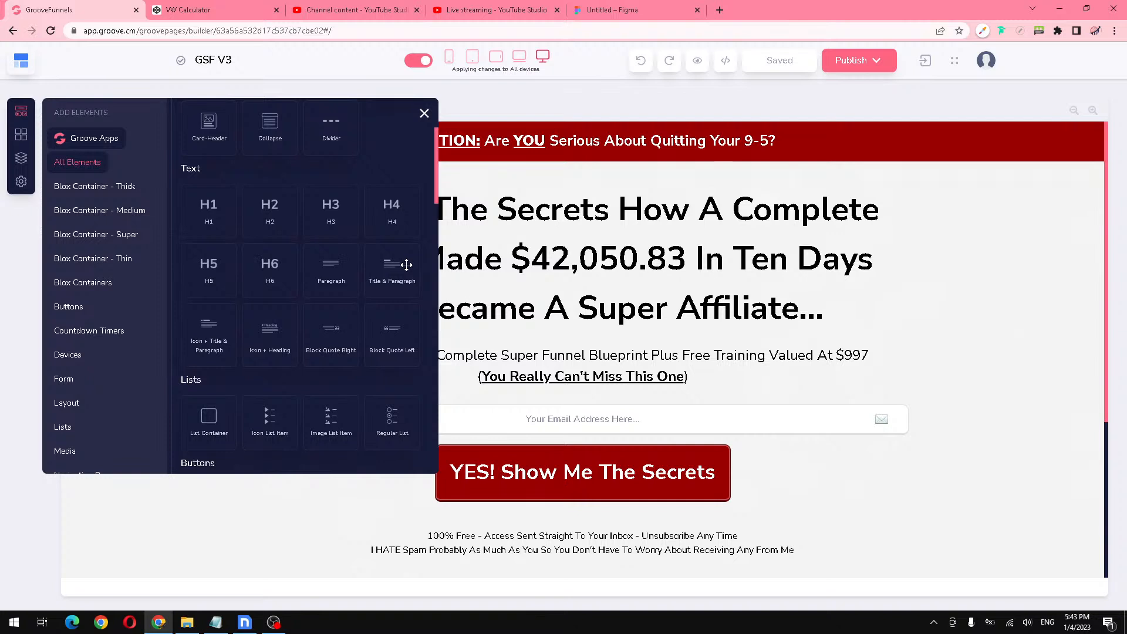
# Step: Switch to Figma, try 8 upward scales in Typescales, and settle on 7
pyautogui.click(638, 11)
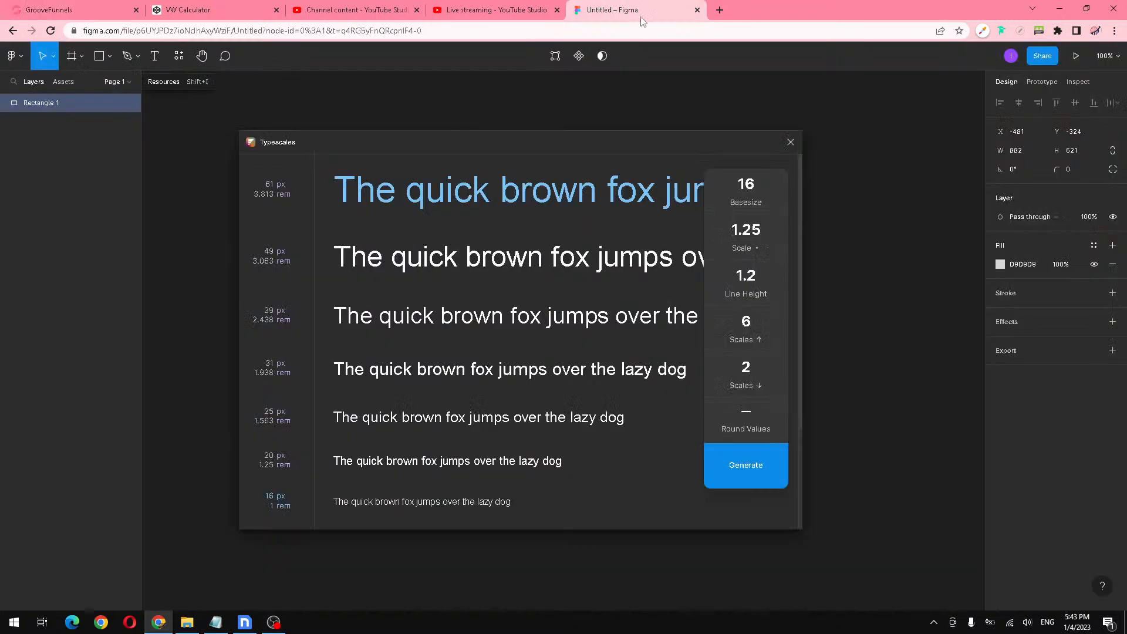
pyautogui.click(741, 321)
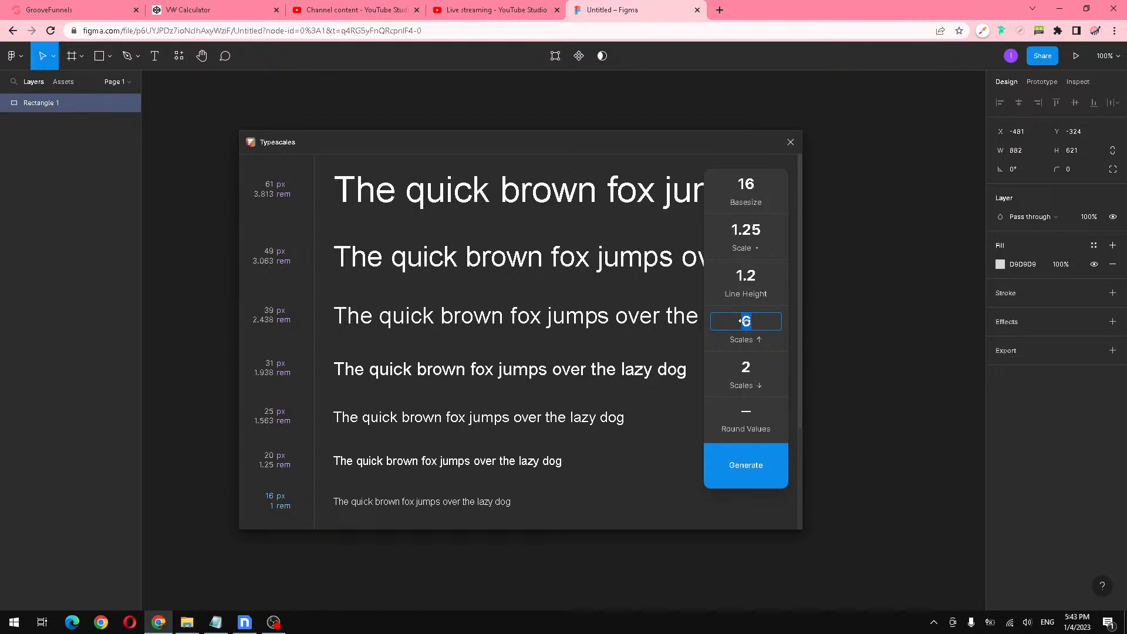
pyautogui.write('8')
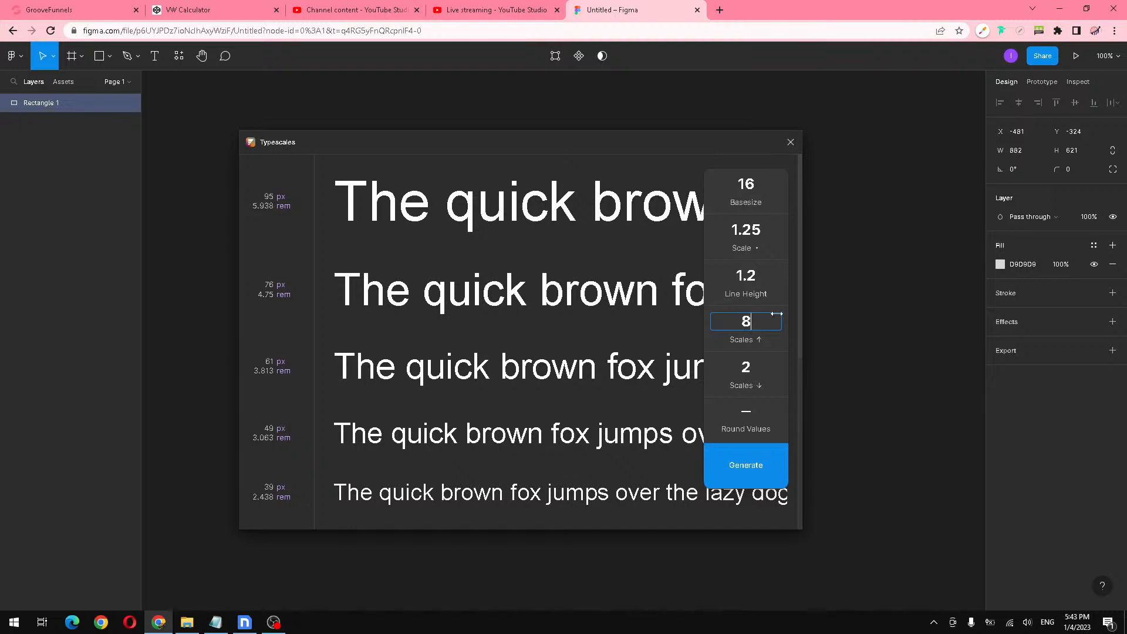
pyautogui.doubleClick(733, 316)
pyautogui.write('7')
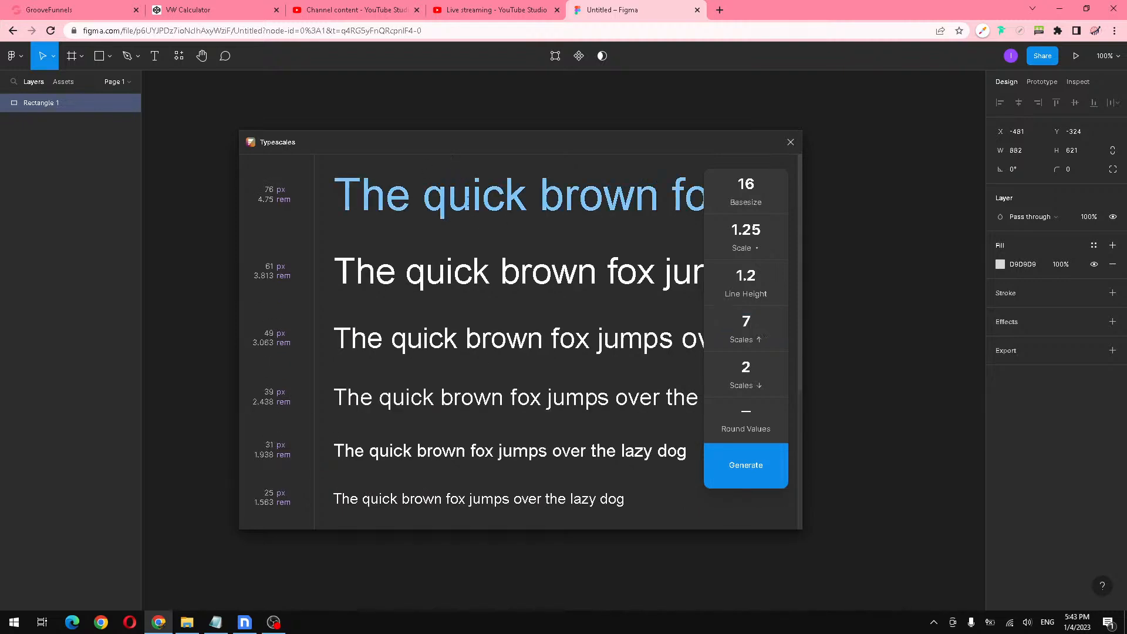
# Step: Set the number of downward scales in Typescales to 3
pyautogui.scroll(-4, 485, 318)
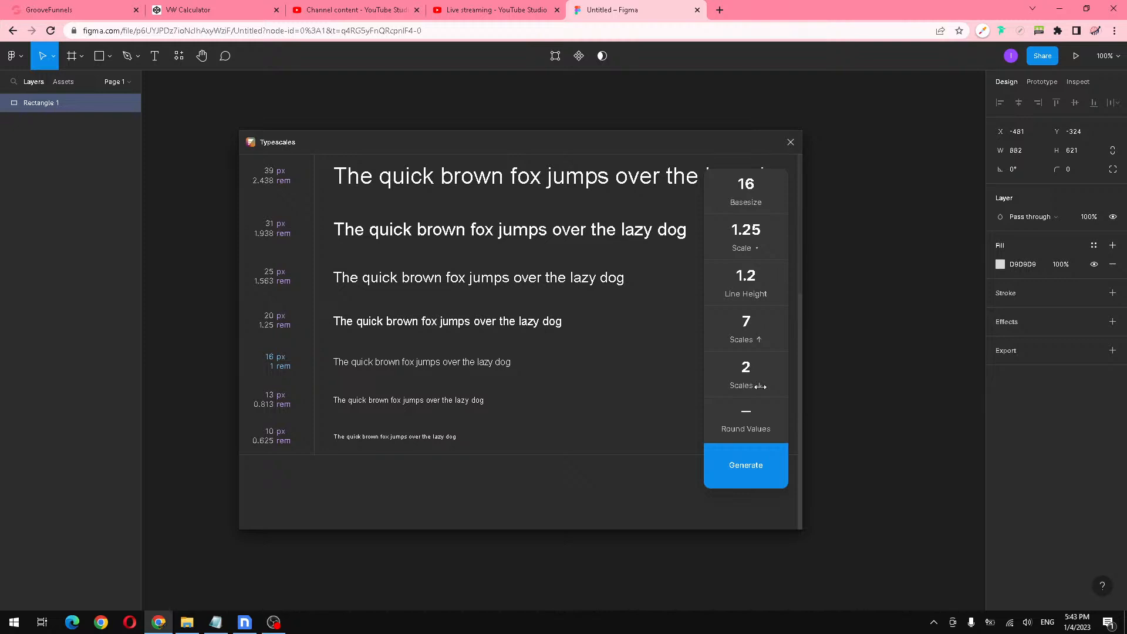
pyautogui.click(740, 369)
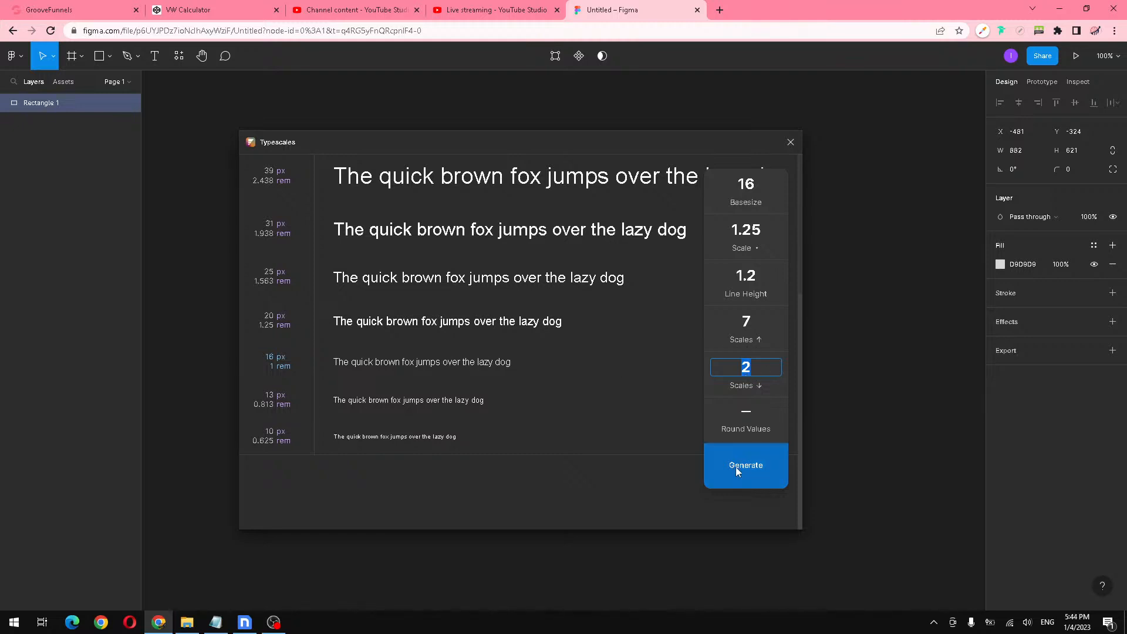
pyautogui.write('3')
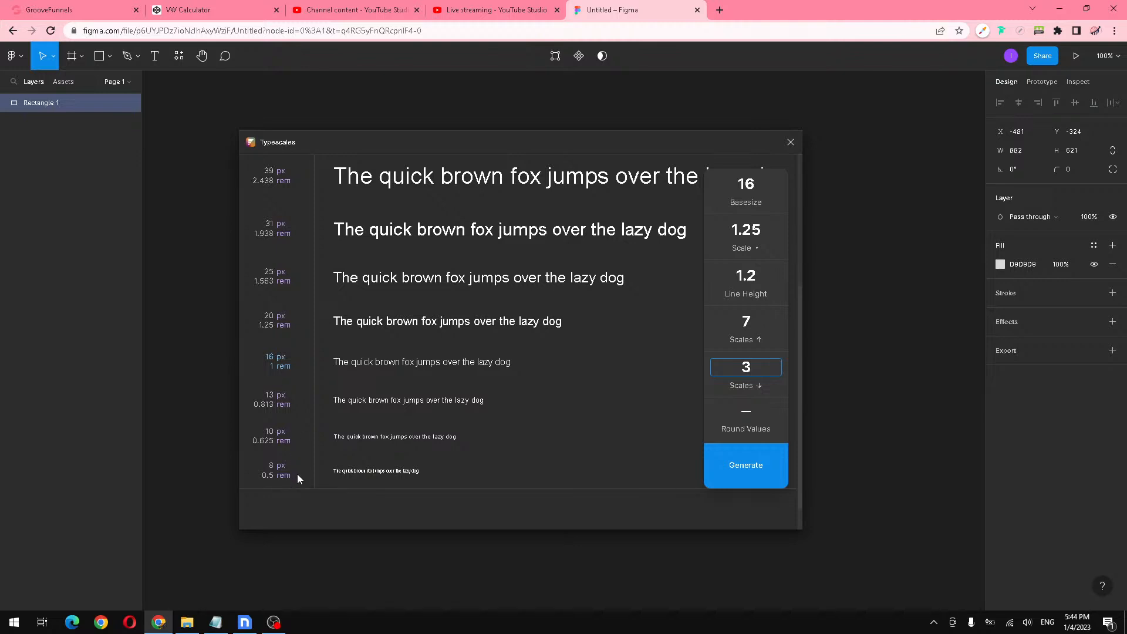
# Step: Set the number of downward scales in Typescales to 1 and review the resulting list of text sizes
pyautogui.doubleClick(738, 371)
pyautogui.write('1')
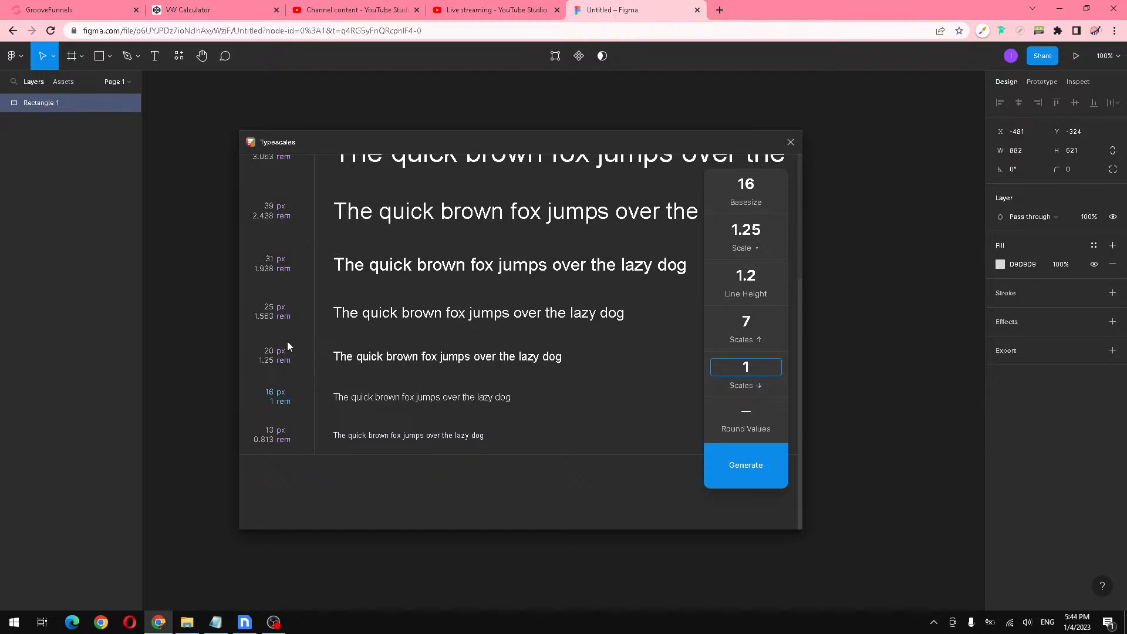
pyautogui.scroll(2, 362, 230)
pyautogui.scroll(2, 361, 230)
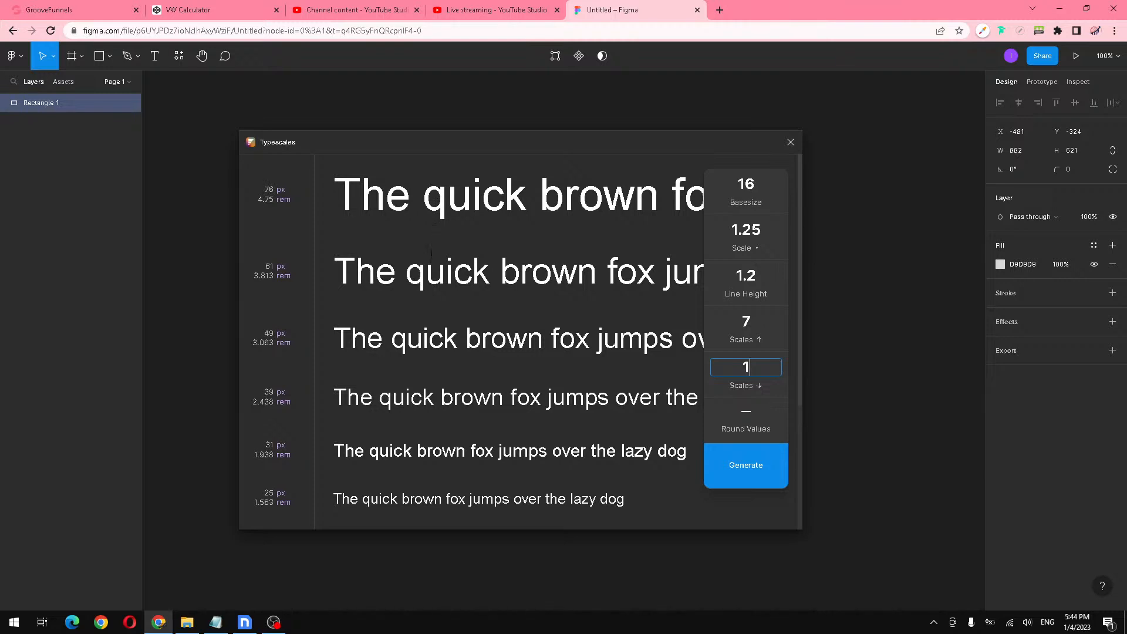
pyautogui.scroll(-1, 429, 271)
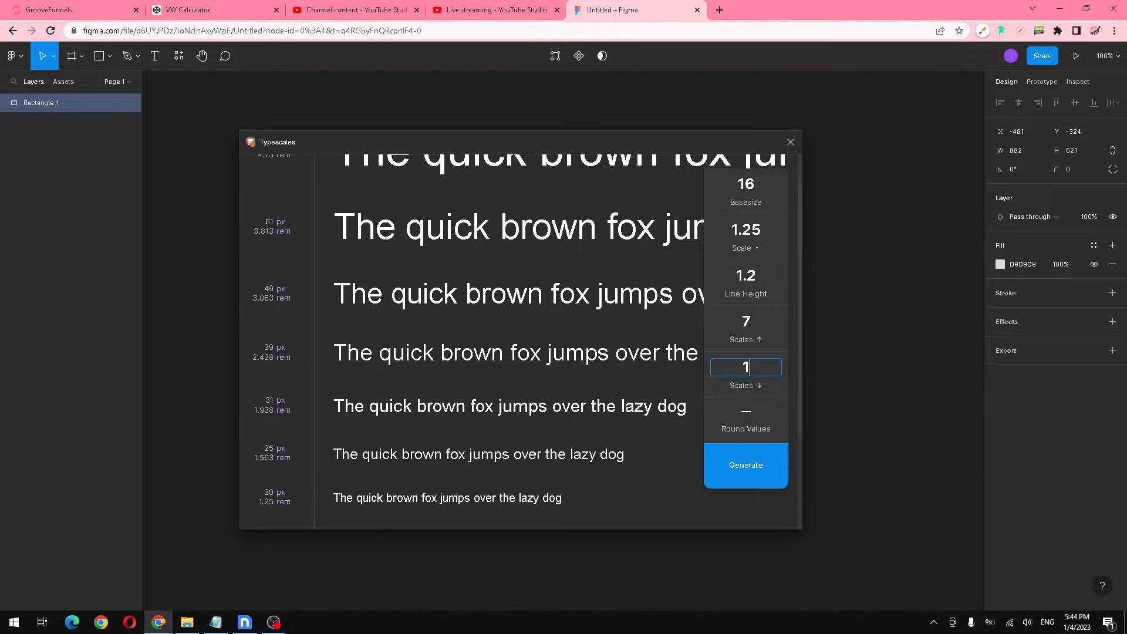
pyautogui.scroll(-1, 387, 236)
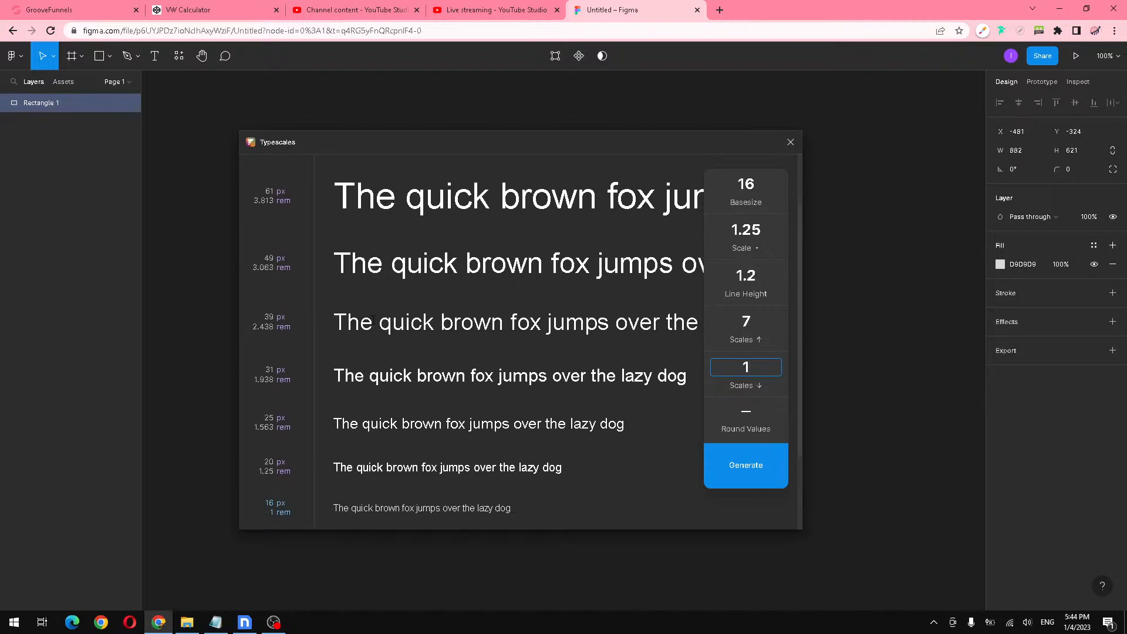
pyautogui.scroll(-1, 373, 319)
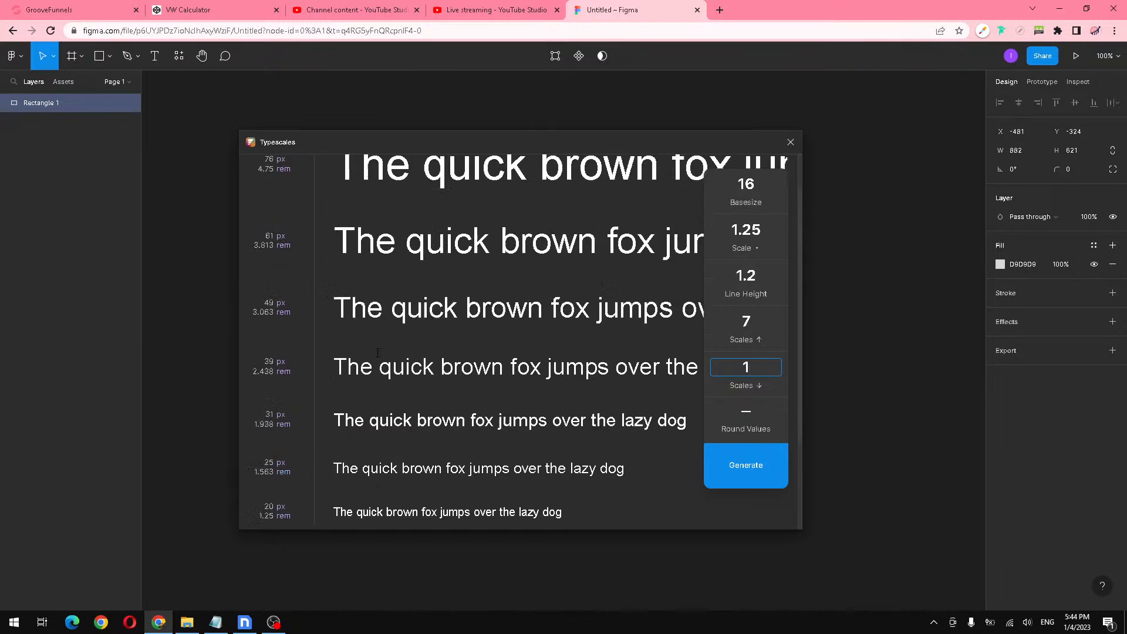
pyautogui.scroll(3, 377, 353)
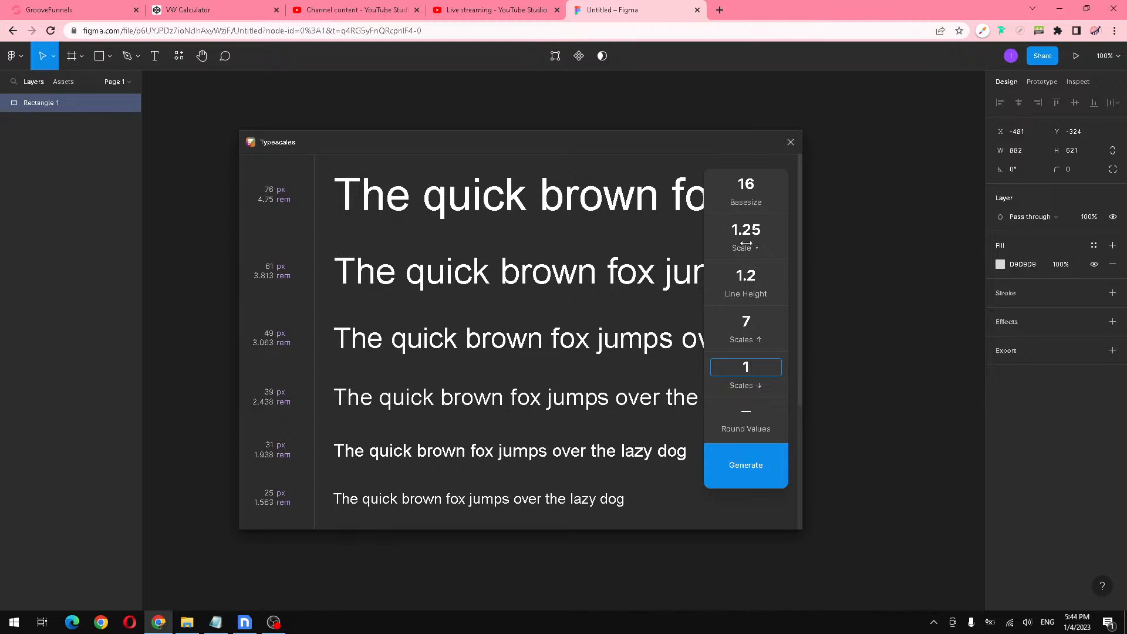
# Step: Try the Minor Second (1.067) scale ratio in Typescales, switch it to Major Second (1.125), and reopen the ratio choices
pyautogui.click(745, 249)
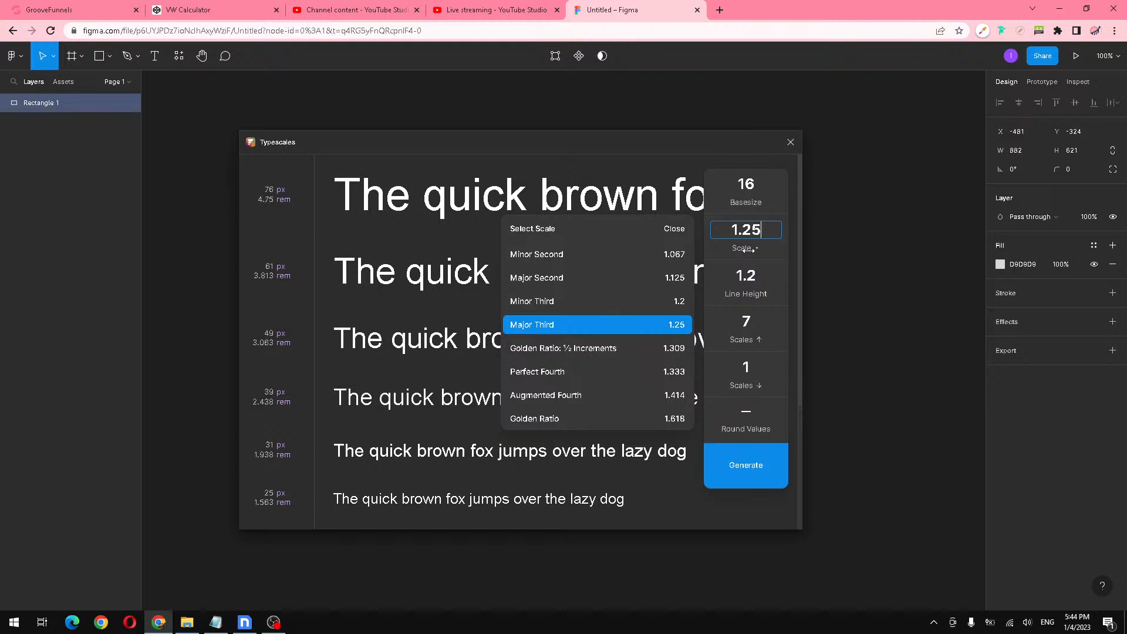
pyautogui.click(544, 253)
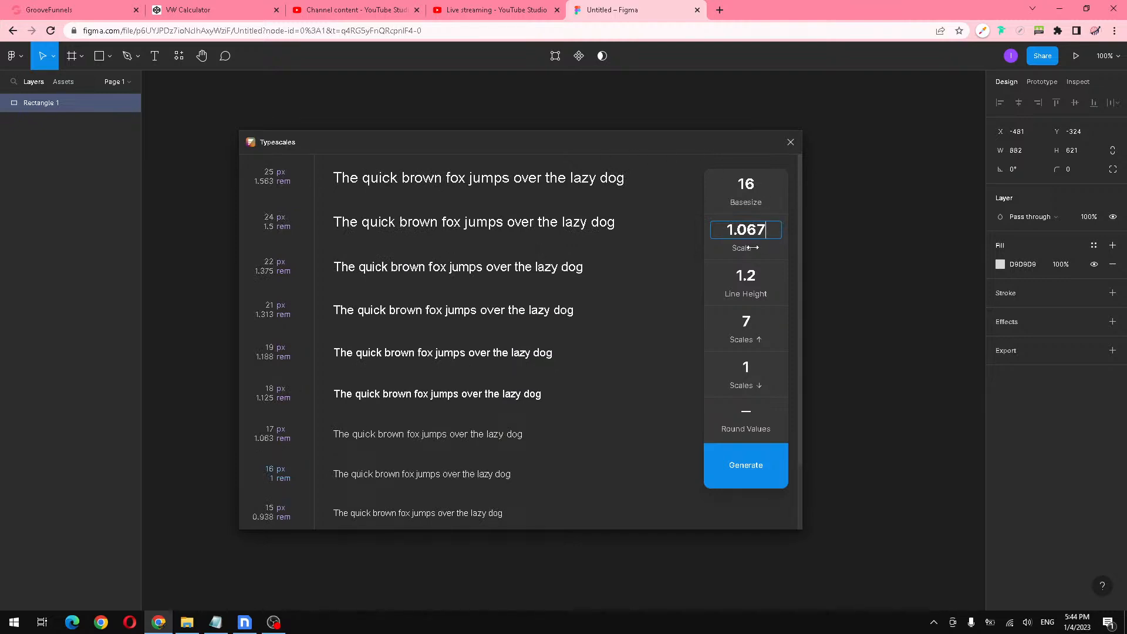
pyautogui.click(747, 247)
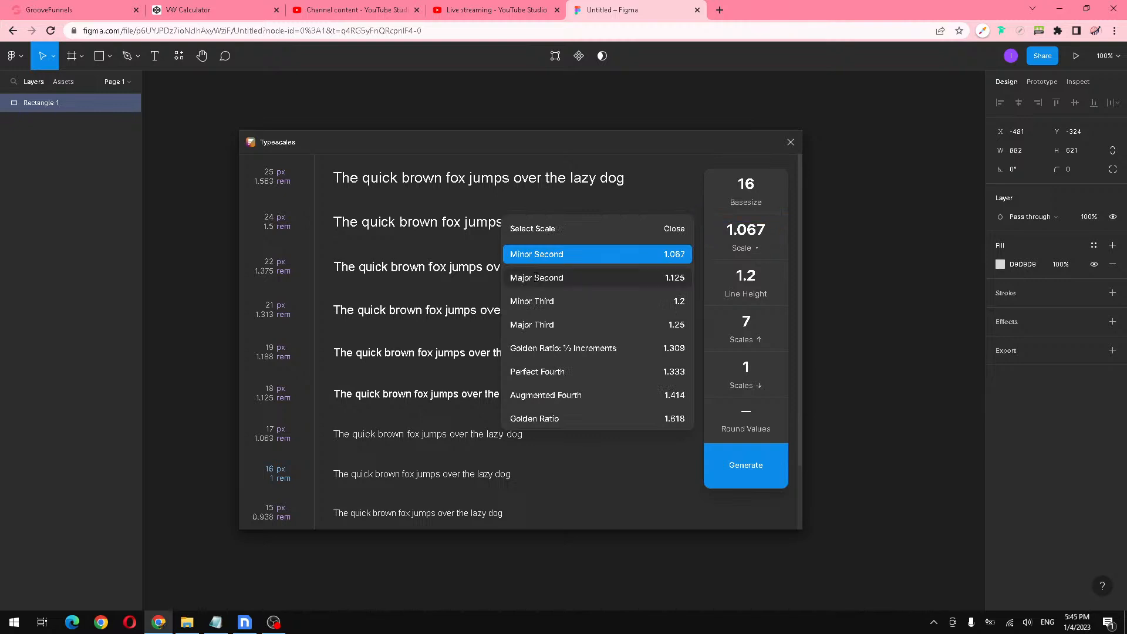
pyautogui.click(536, 280)
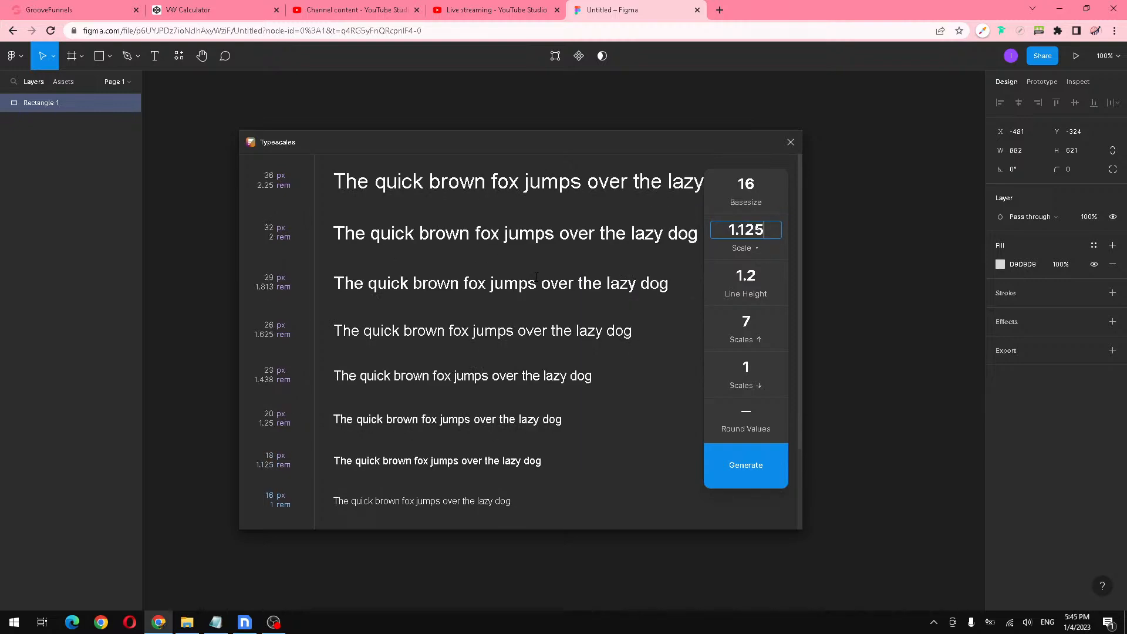
pyautogui.click(737, 246)
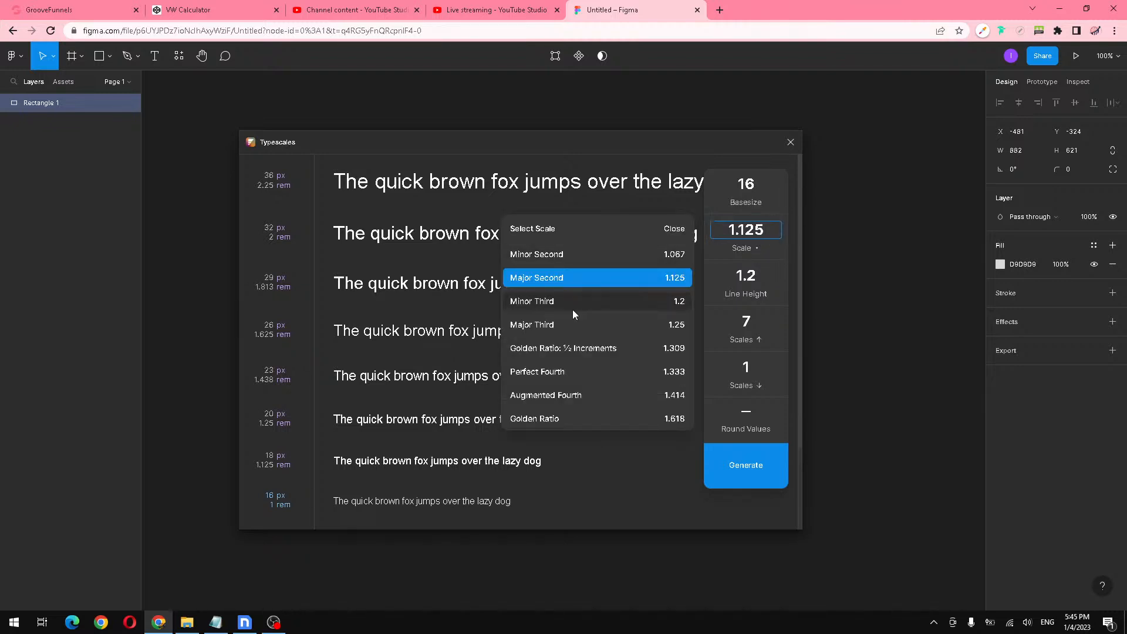
# Step: Open groove.cm in a new browser tab and highlight the main headline about building funnels to examine it
pyautogui.click(719, 9)
pyautogui.write('groove.cm')
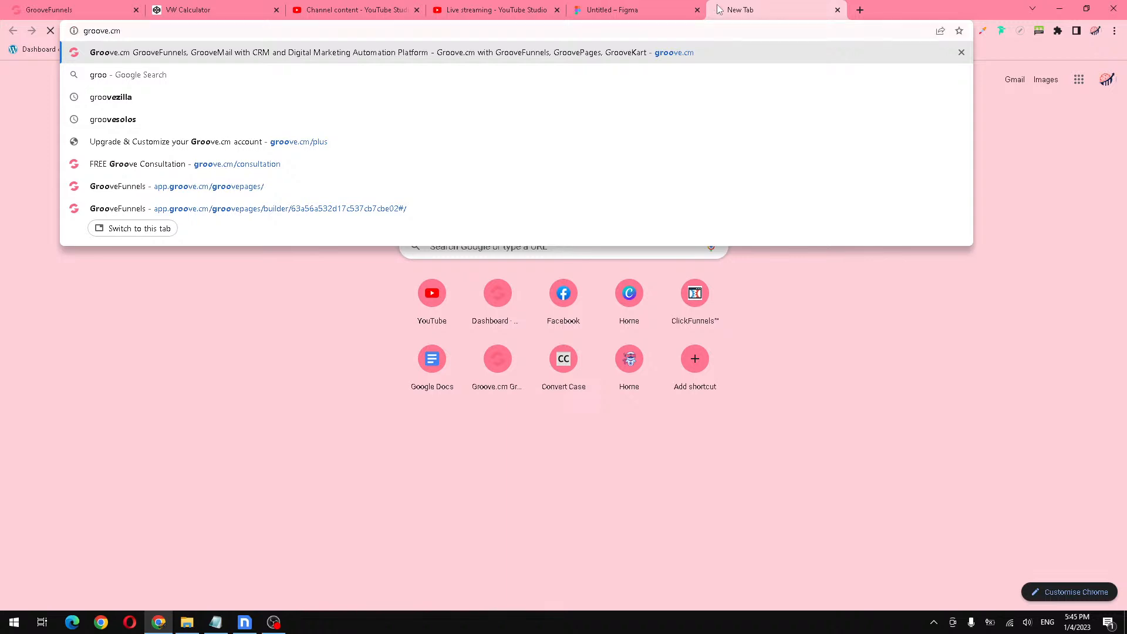
pyautogui.press('Return')
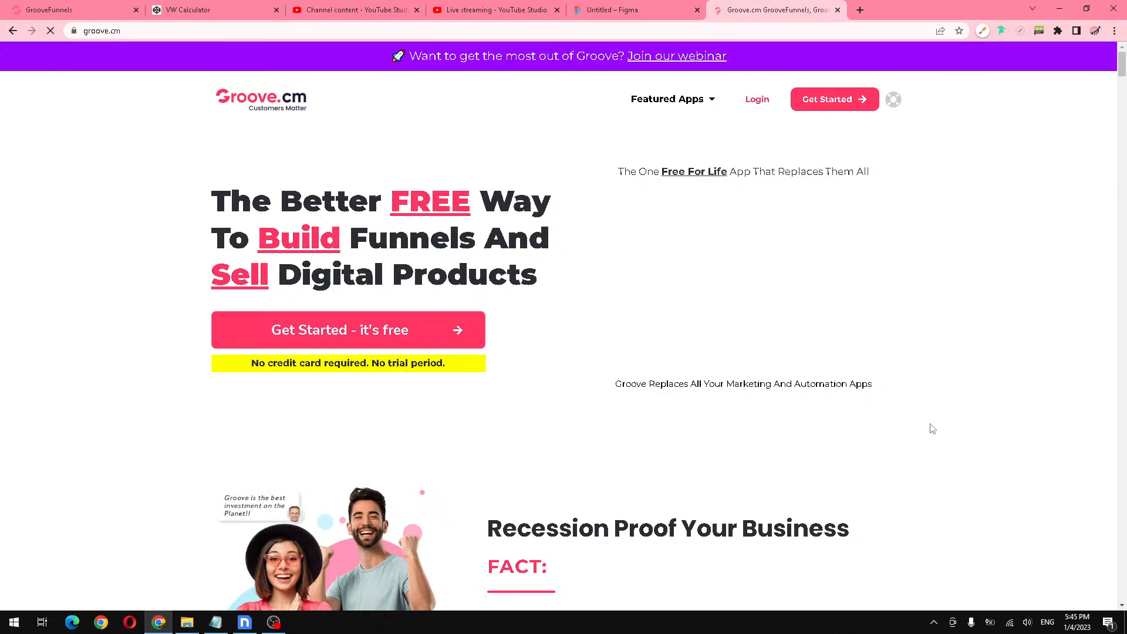
pyautogui.doubleClick(428, 286)
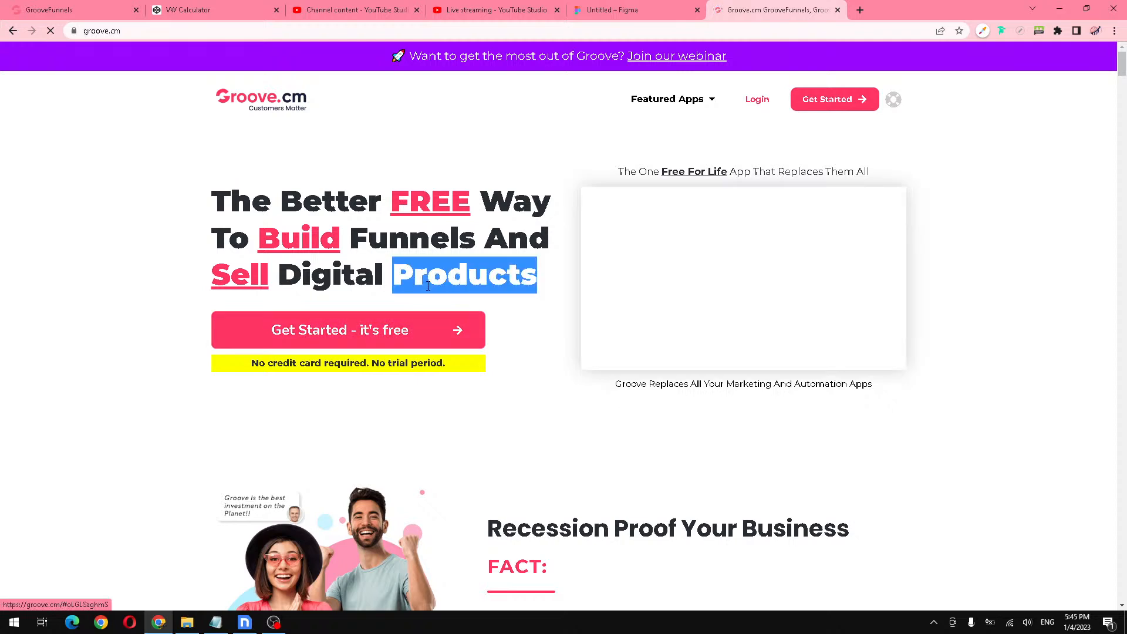
pyautogui.tripleClick(379, 233)
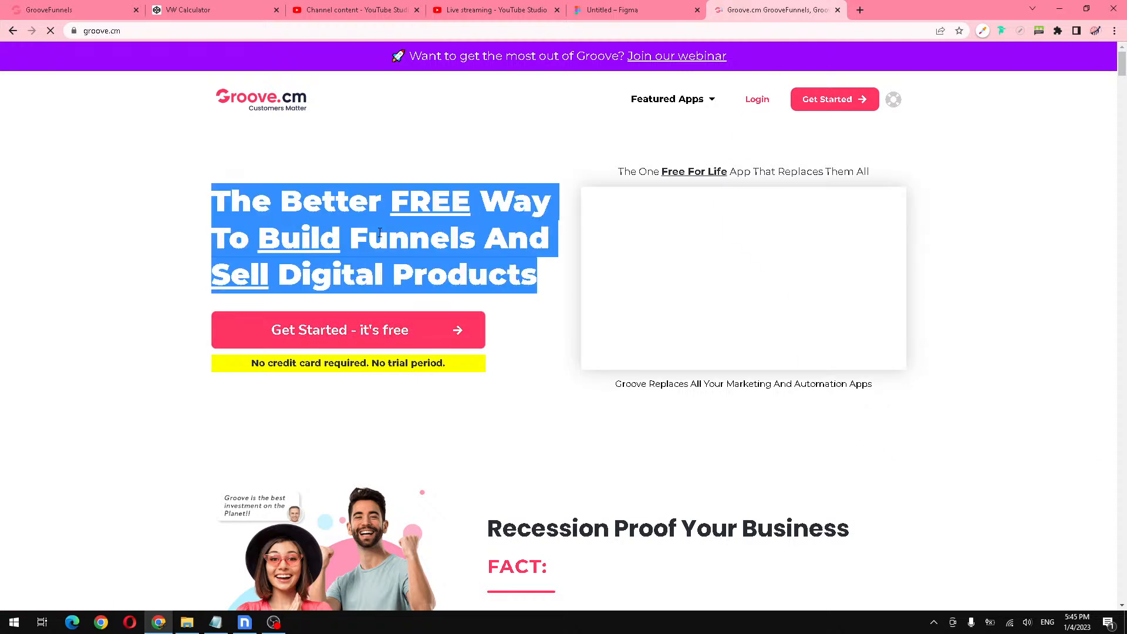
pyautogui.tripleClick(379, 233)
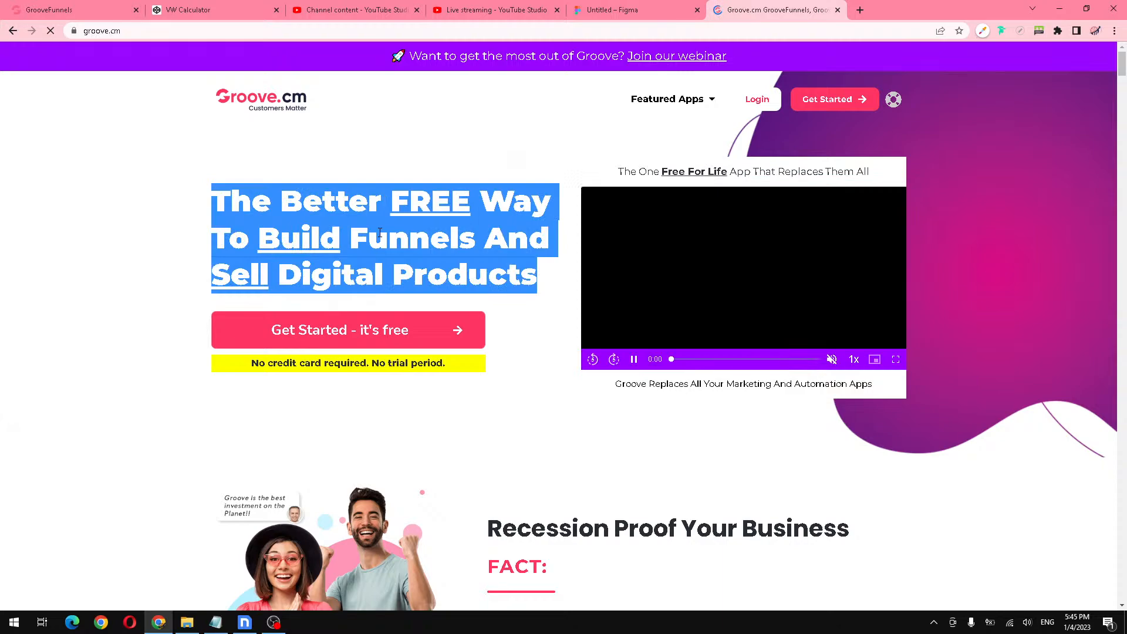
pyautogui.click(380, 234)
# Step: Browse the groove.cm home page down to the STARTUP plan section and compare its heading and text sizes
pyautogui.scroll(-3, 380, 234)
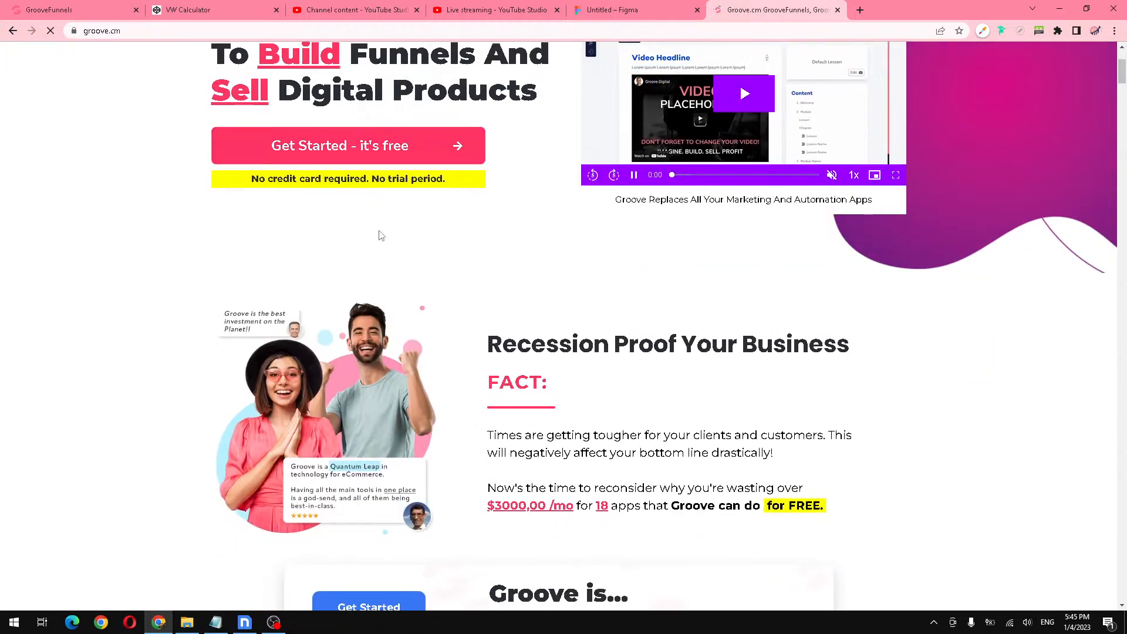
pyautogui.scroll(-4, 380, 235)
pyautogui.scroll(-12, 505, 309)
pyautogui.scroll(-20, 505, 302)
pyautogui.scroll(-20, 505, 301)
pyautogui.scroll(-20, 506, 293)
pyautogui.scroll(3, 506, 291)
pyautogui.scroll(-15, 506, 291)
pyautogui.scroll(-15, 504, 286)
pyautogui.scroll(1, 456, 252)
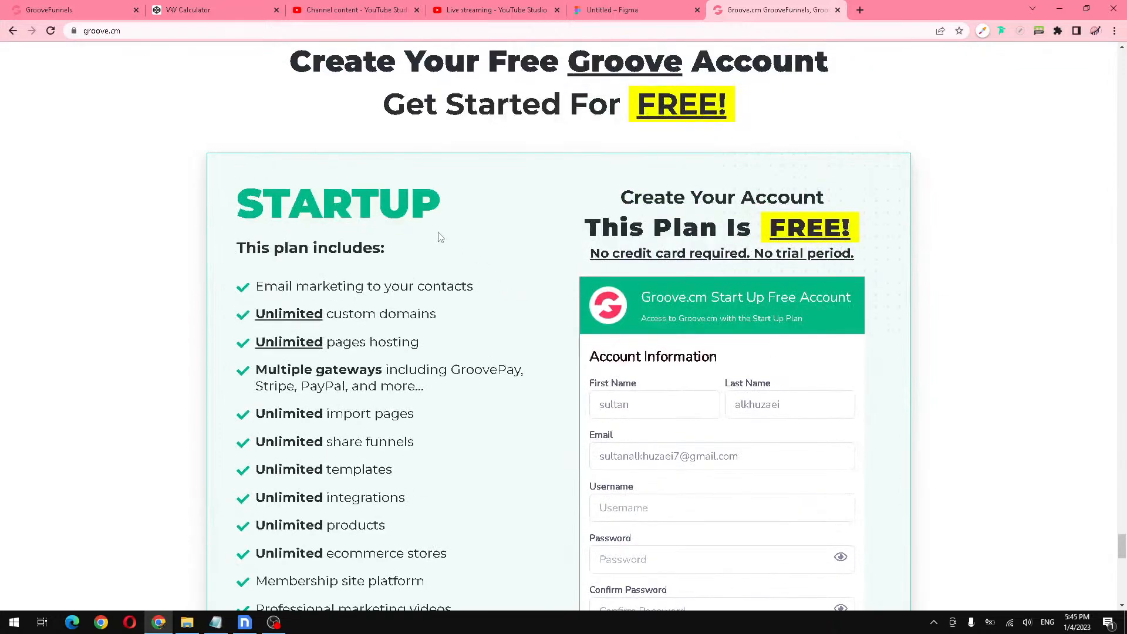
# Step: Inspect the STARTUP heading in the browser developer tools and dismiss the free-copy popup to examine its styles
pyautogui.doubleClick(417, 208)
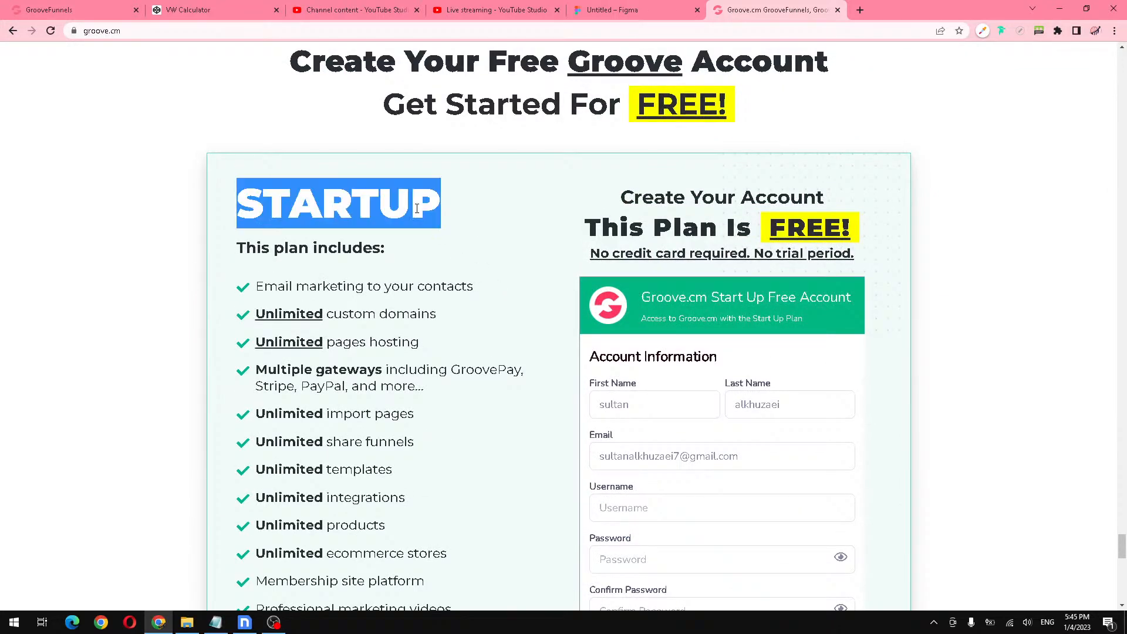
pyautogui.click(450, 213)
pyautogui.doubleClick(410, 209)
pyautogui.click(473, 195)
pyautogui.rightClick(474, 194)
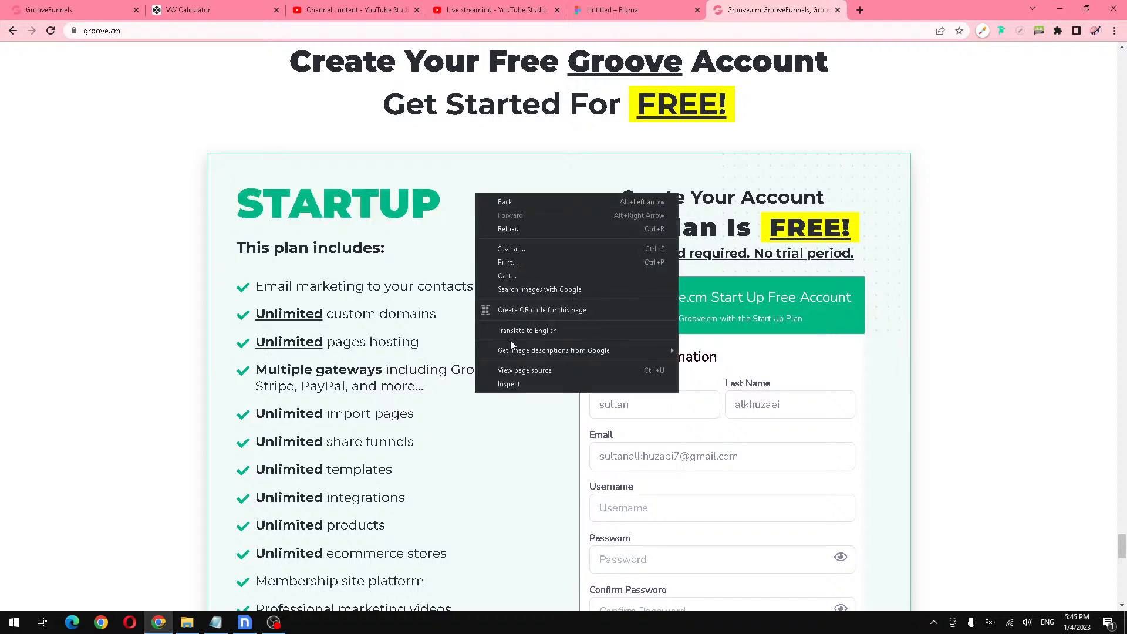
pyautogui.click(511, 386)
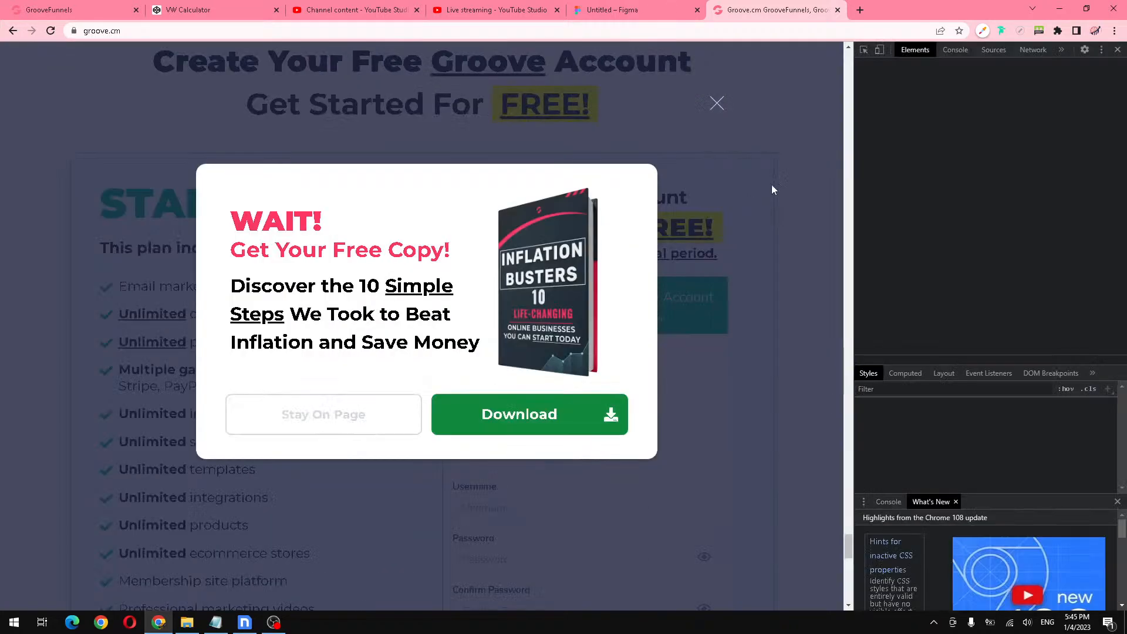
pyautogui.click(716, 105)
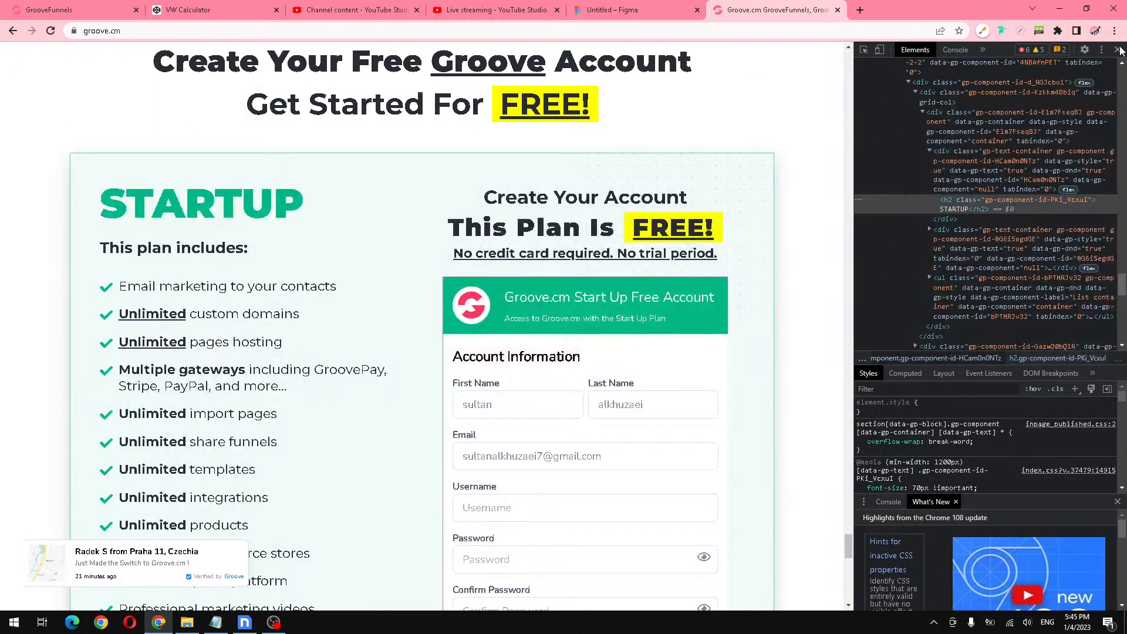
# Step: Close the developer tools, return to Figma, and try the Minor Third (1.2) and Major Third (1.25) scale ratios in Typescales
pyautogui.click(1118, 49)
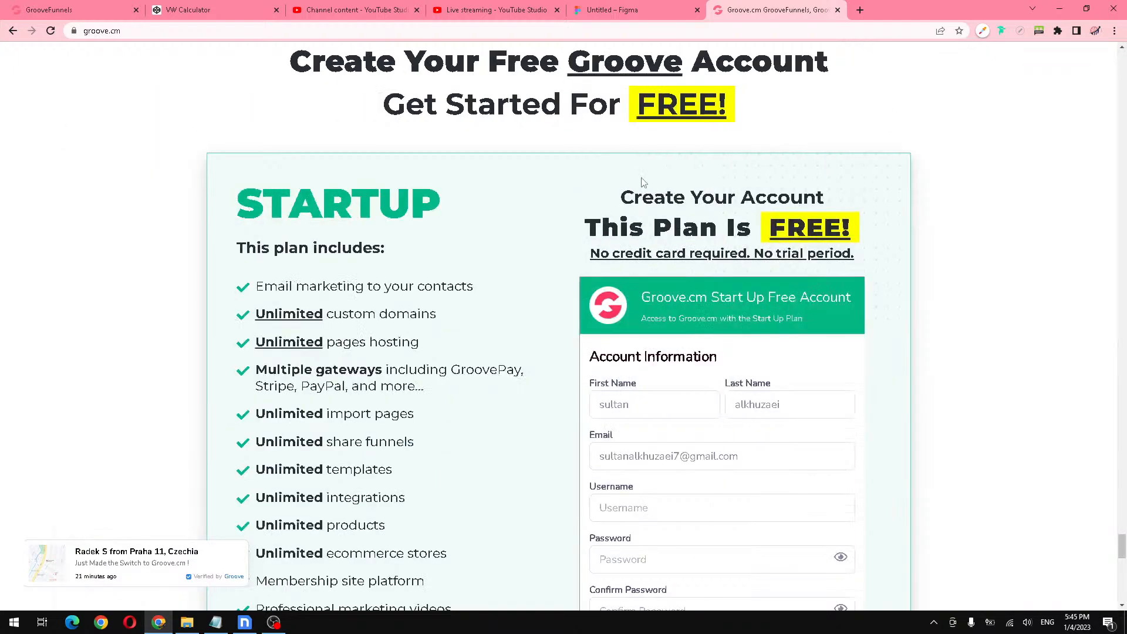
pyautogui.click(636, 6)
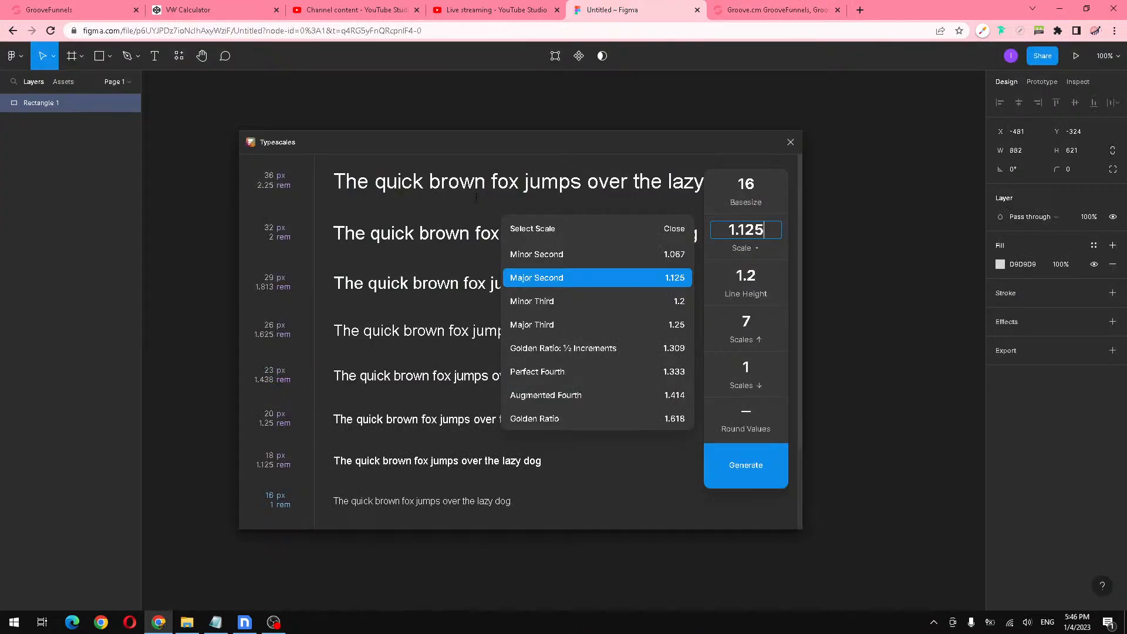
pyautogui.click(549, 306)
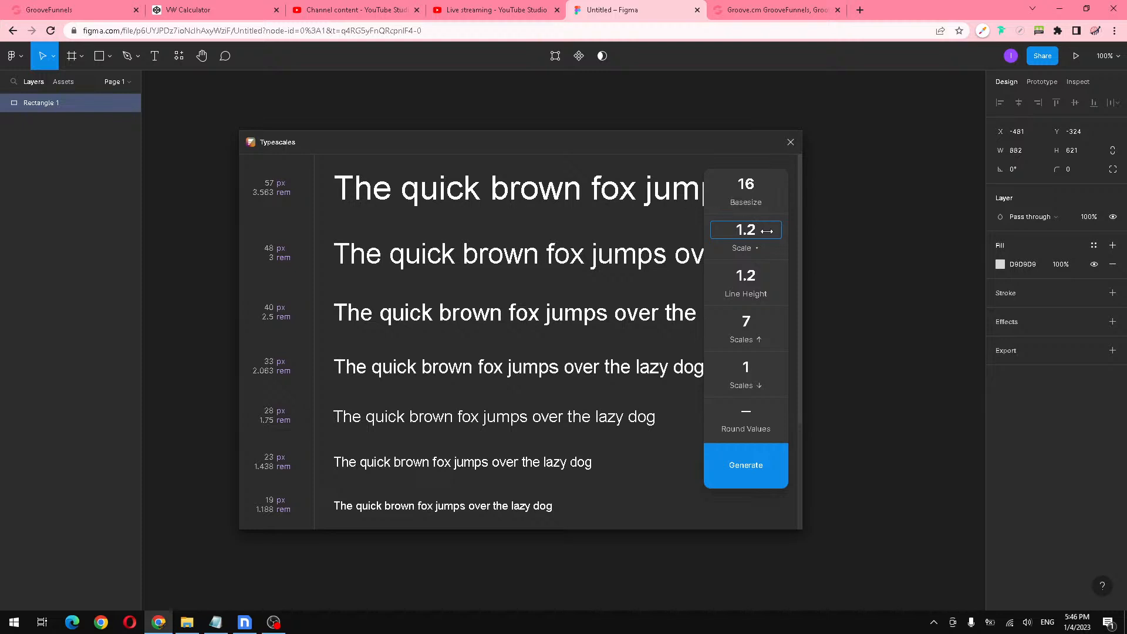
pyautogui.click(753, 248)
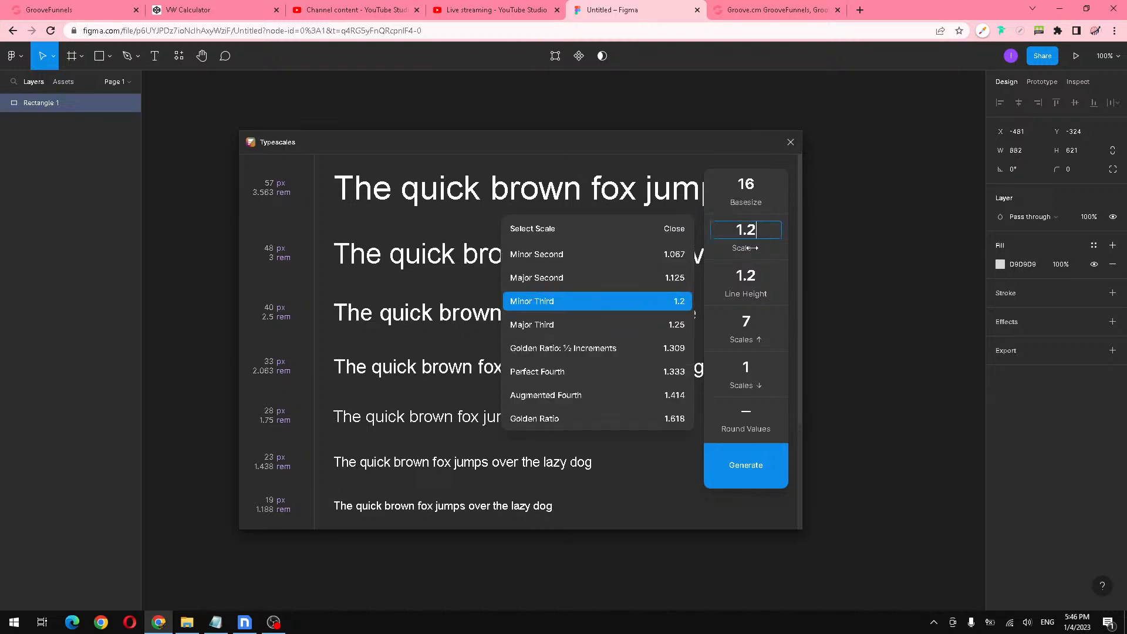
pyautogui.click(537, 322)
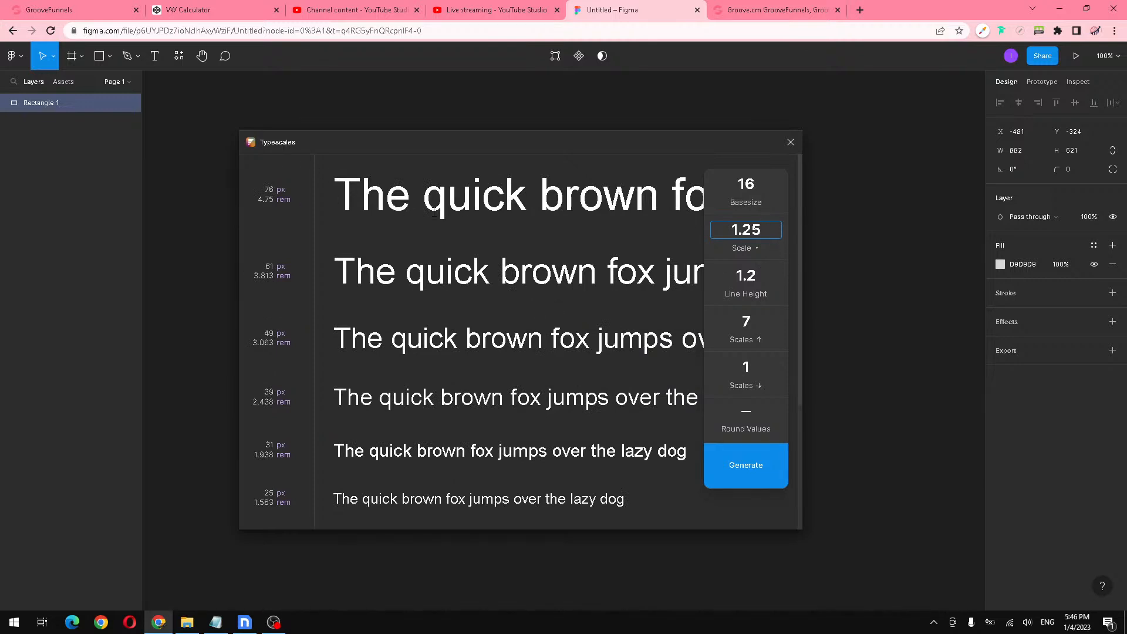
# Step: Replace the scale ratio with custom values, comparing 1.23 with 1.24 and settling on 1.23
pyautogui.press('BackSpace')
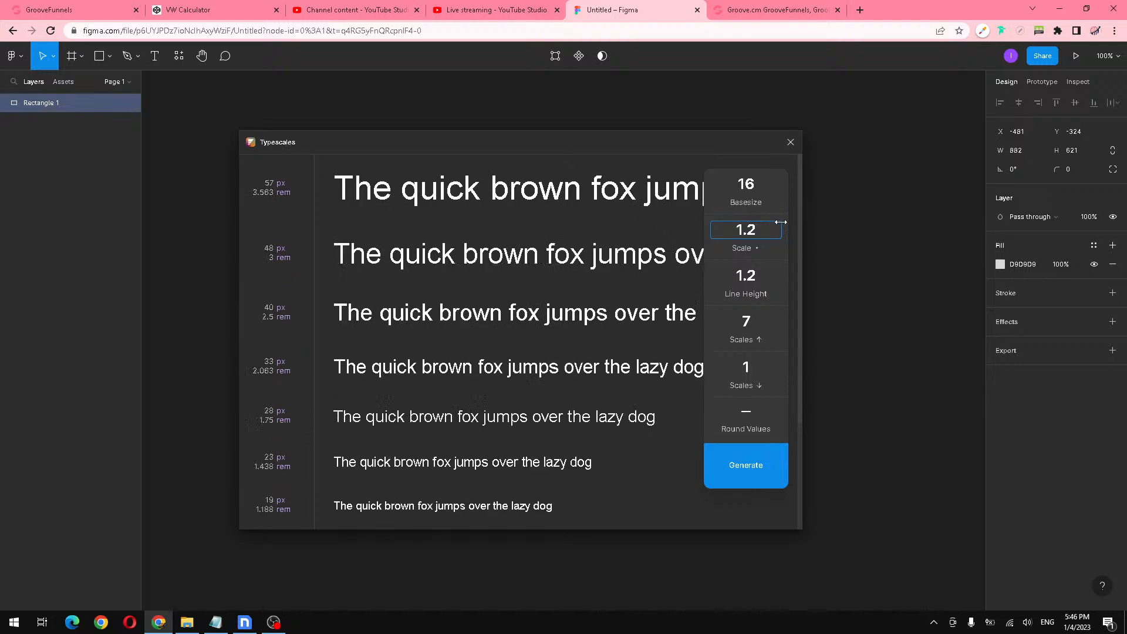
pyautogui.write('3')
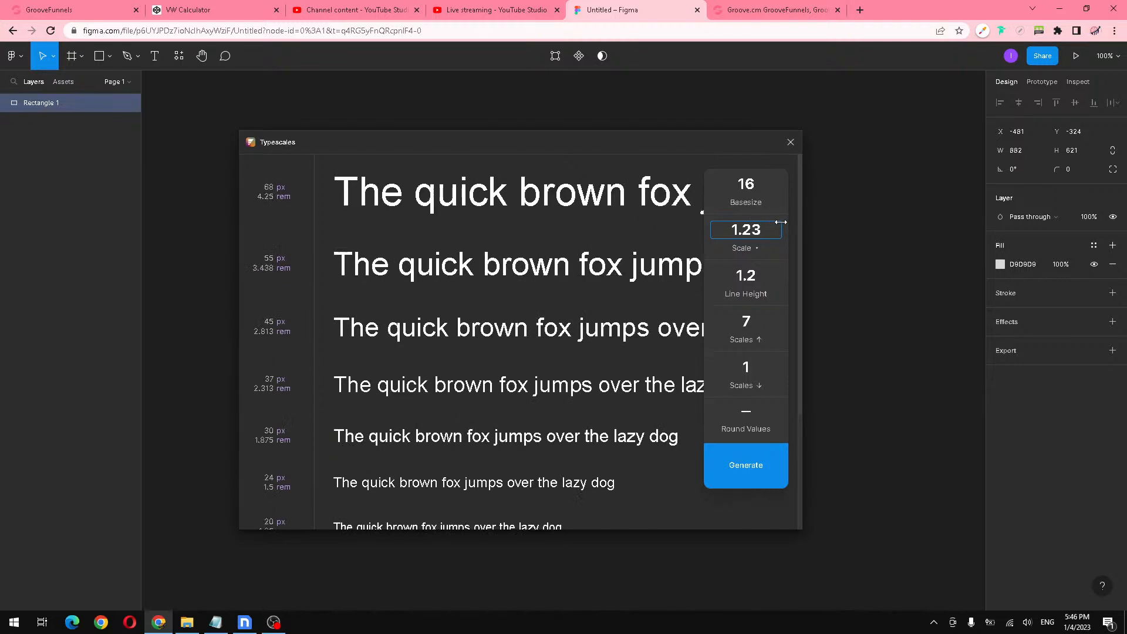
pyautogui.press('BackSpace')
pyautogui.write('4')
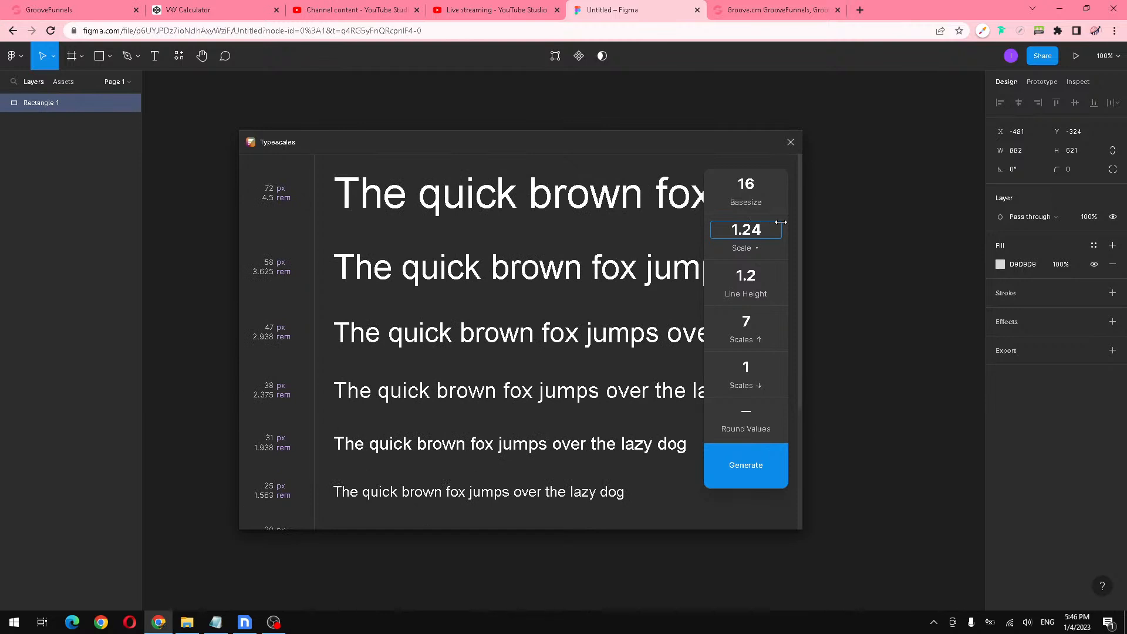
pyautogui.press('BackSpace')
pyautogui.write('3')
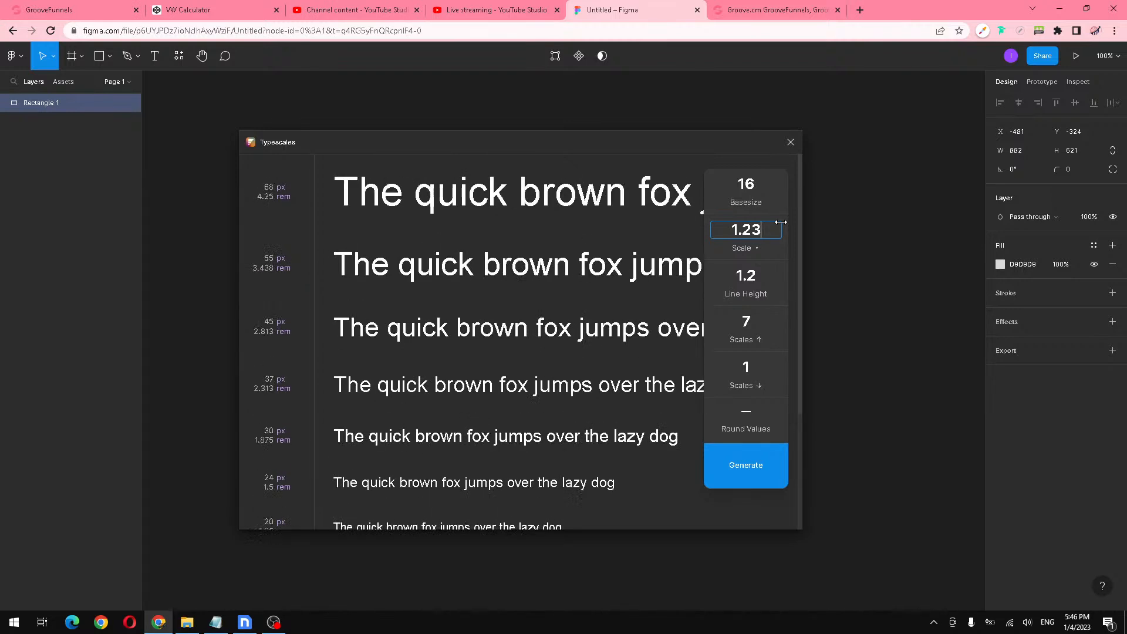
# Step: Fine-tune the scale ratio by thousandths from 1.231 up to 1.234
pyautogui.write('1')
pyautogui.press('BackSpace')
pyautogui.write('2')
pyautogui.press('BackSpace')
pyautogui.write('3')
pyautogui.press('BackSpace')
pyautogui.write('4')
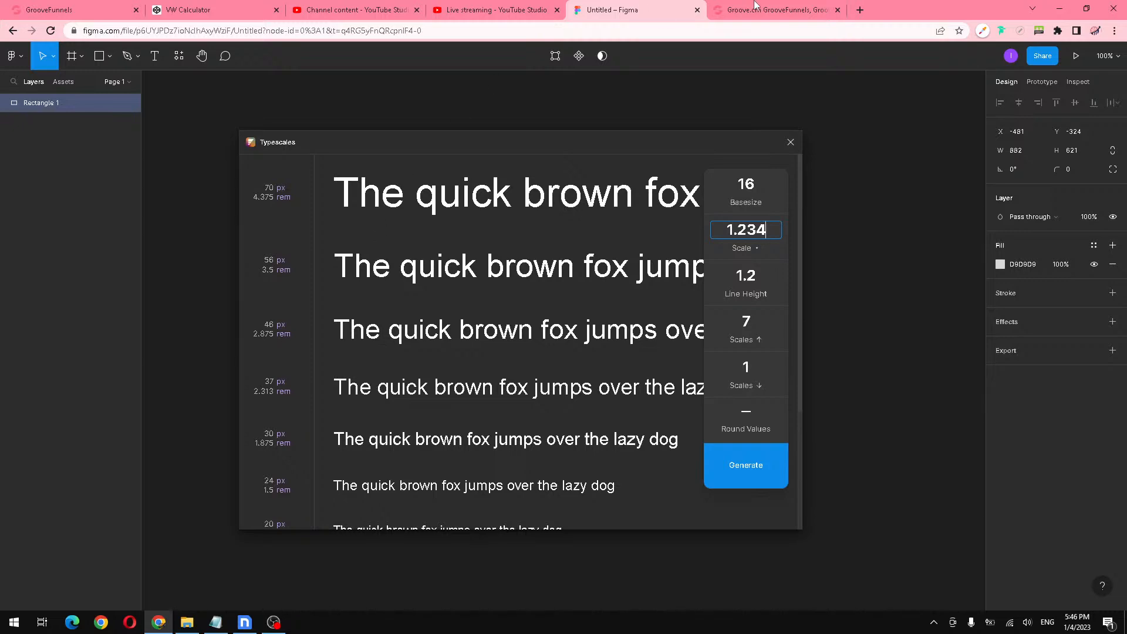
# Step: Switch to the groove.cm page and examine its heading and text sizes around the plan section for comparison
pyautogui.hotkey('ctrl', 'Tab')
pyautogui.scroll(-7, 404, 279)
pyautogui.scroll(-5, 404, 279)
pyautogui.scroll(12, 404, 278)
pyautogui.scroll(1, 404, 279)
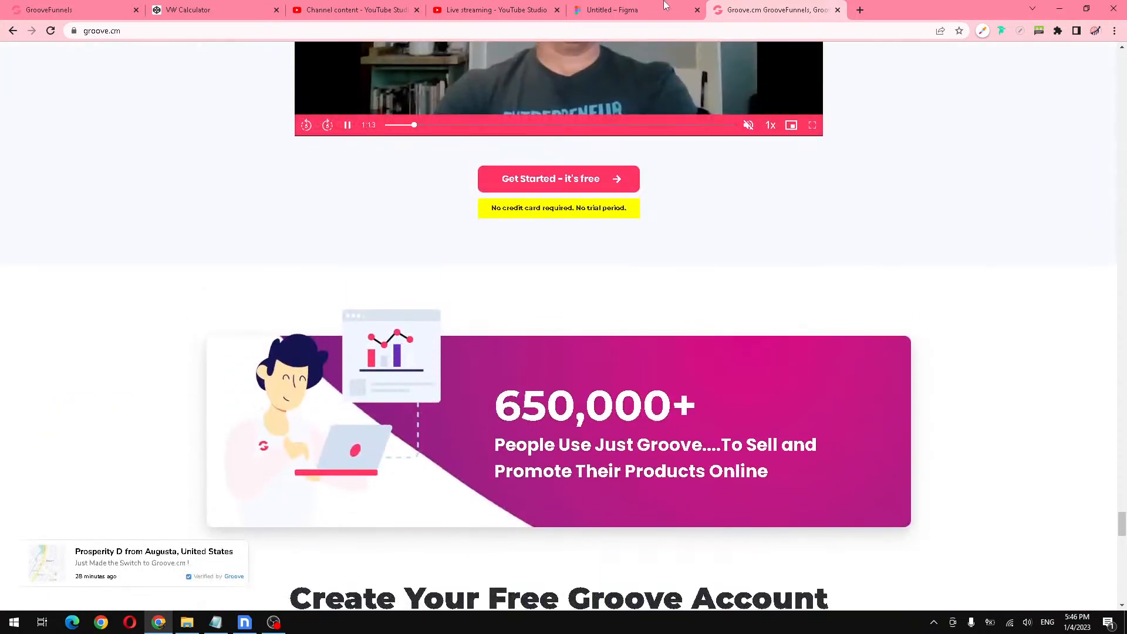
# Step: Return to Figma and review the Typescales size list from the largest heading to the smallest text and back
pyautogui.hotkey('ctrl', 'shift', 'Tab')
pyautogui.scroll(-1, 363, 359)
pyautogui.scroll(1, 363, 358)
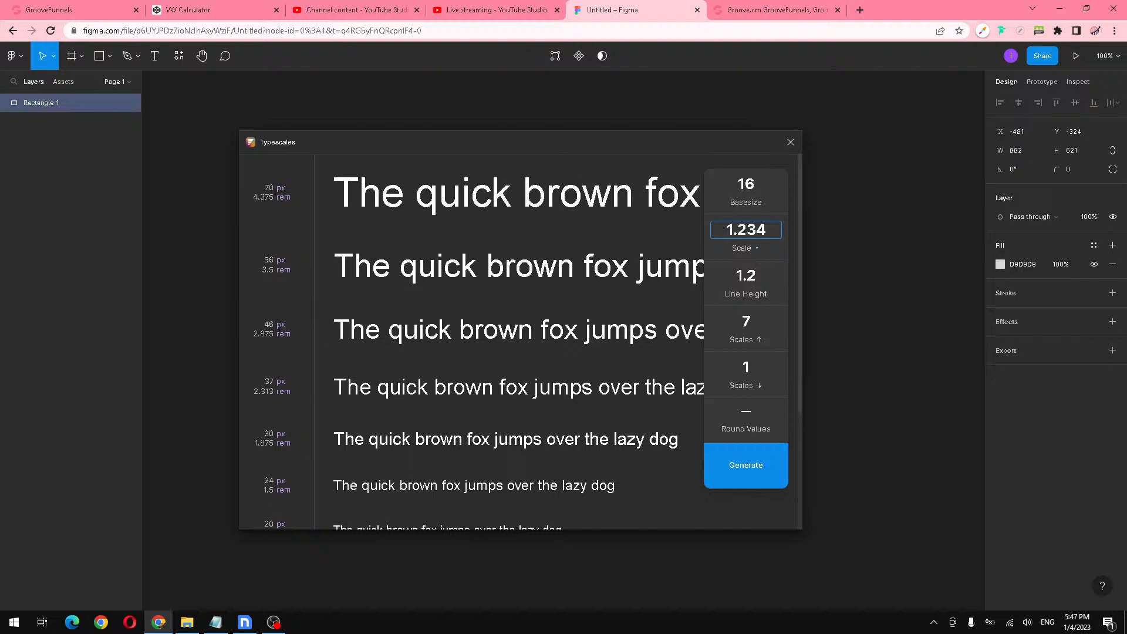
pyautogui.scroll(-2, 292, 292)
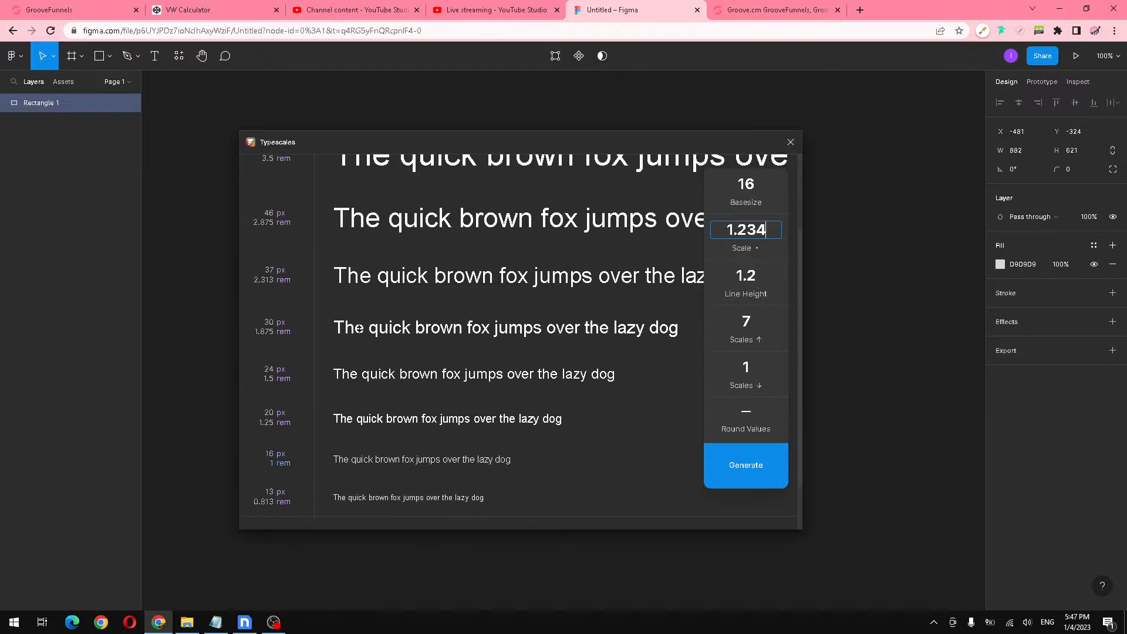
pyautogui.scroll(-1, 349, 283)
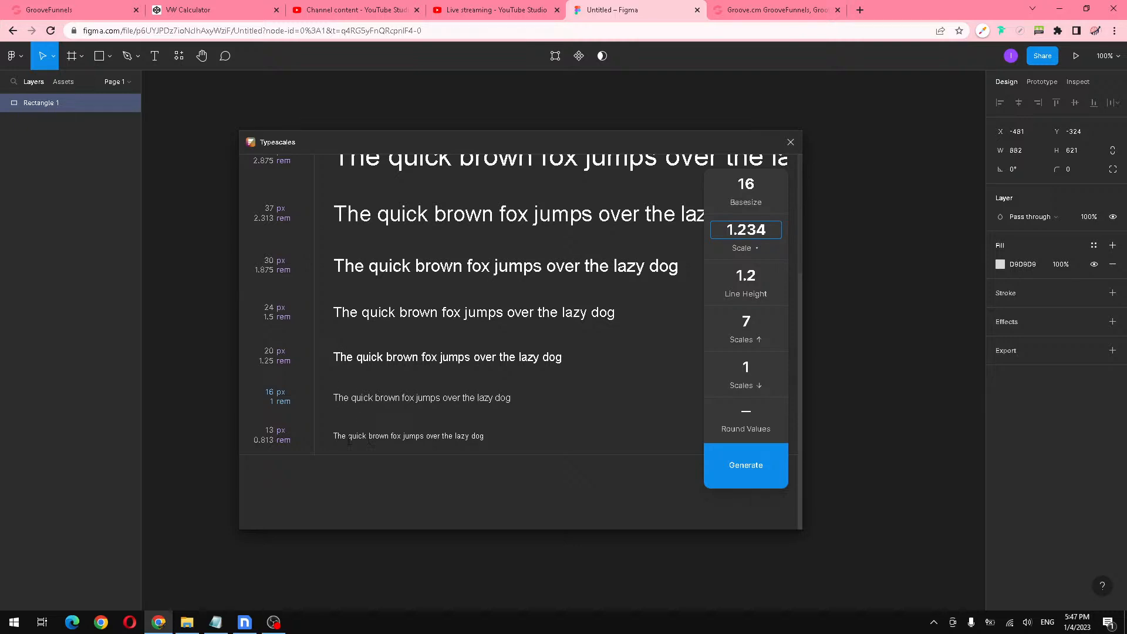
pyautogui.doubleClick(270, 429)
pyautogui.click(272, 428)
pyautogui.scroll(3, 420, 404)
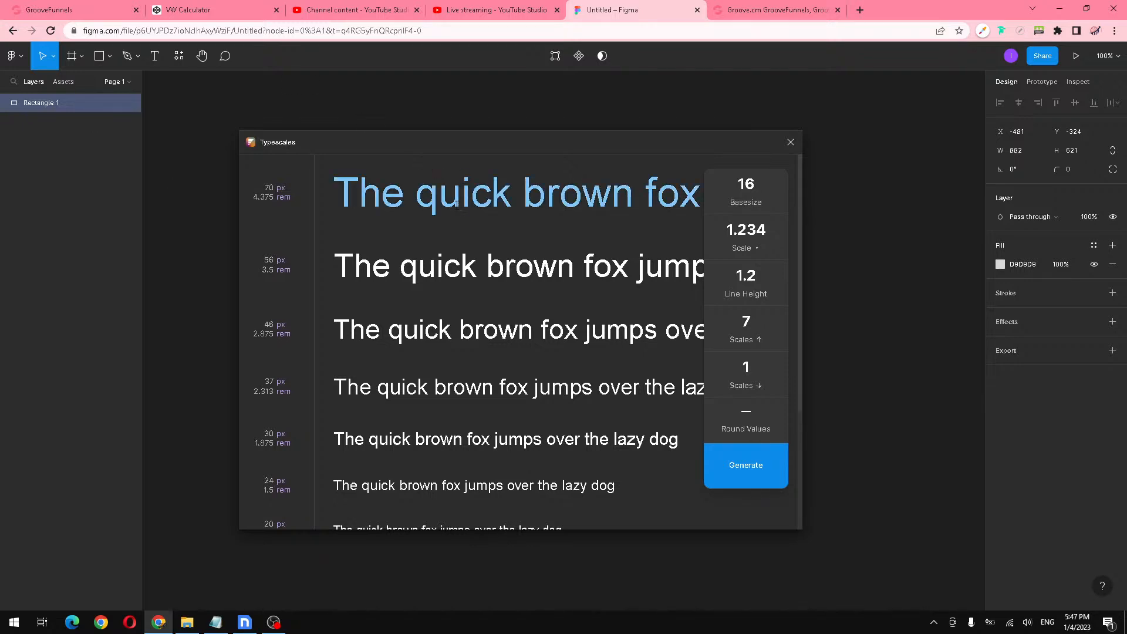
# Step: Switch to the GroovePages builder and add a new website page from the Blank Template
pyautogui.click(81, 7)
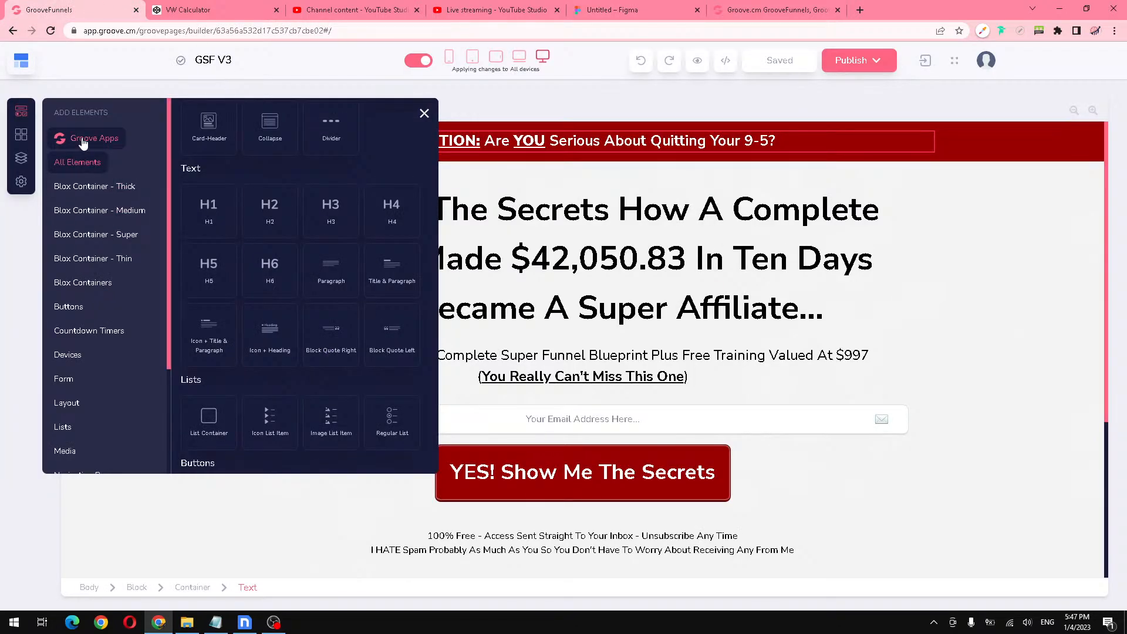
pyautogui.click(20, 157)
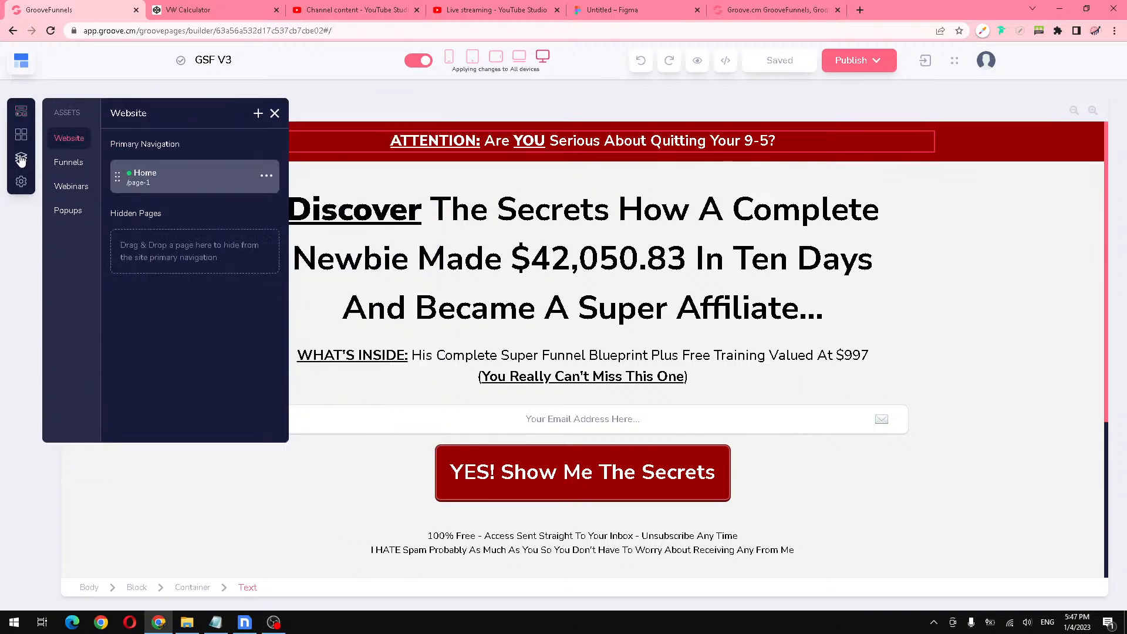
pyautogui.click(259, 112)
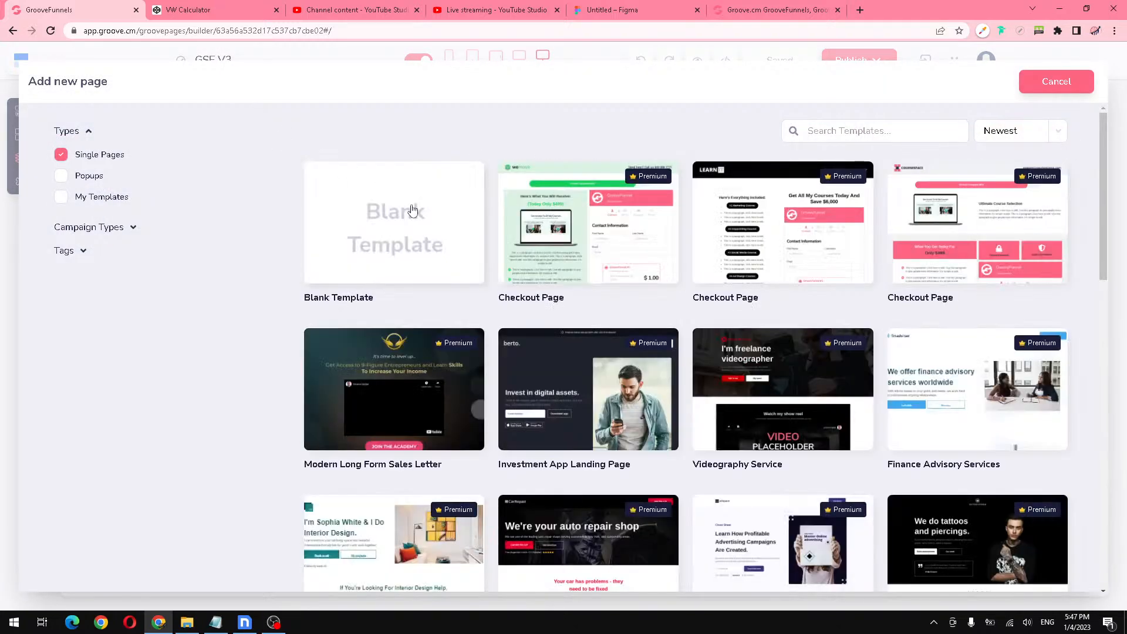
pyautogui.click(411, 209)
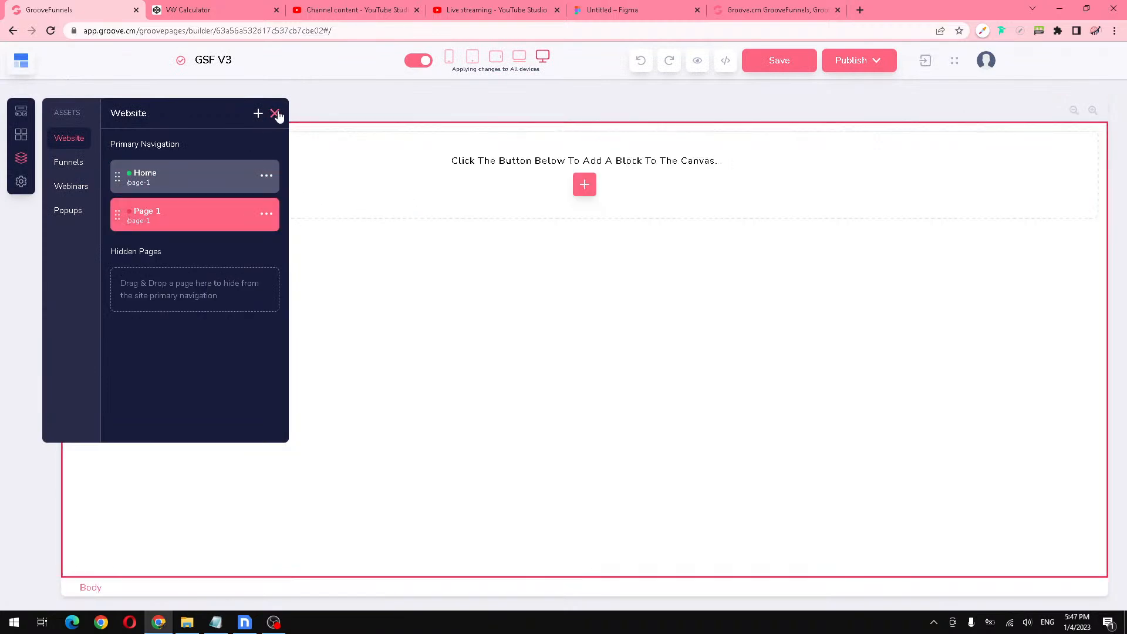
pyautogui.click(275, 113)
# Step: Add a single-column empty block to the new page's canvas and select the block
pyautogui.click(585, 184)
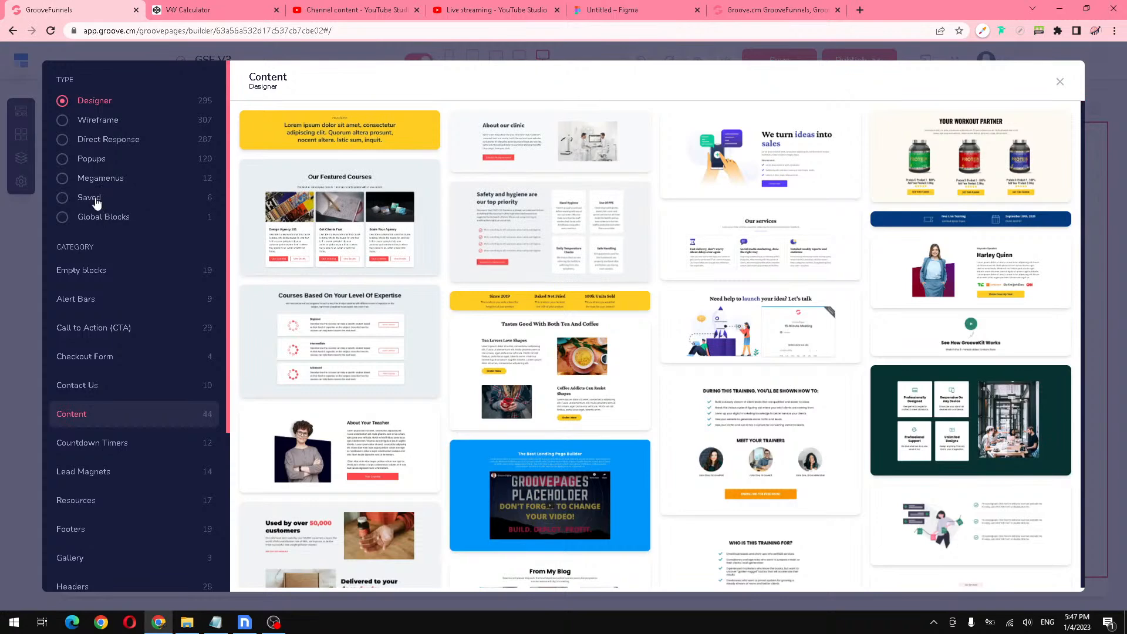
pyautogui.click(105, 269)
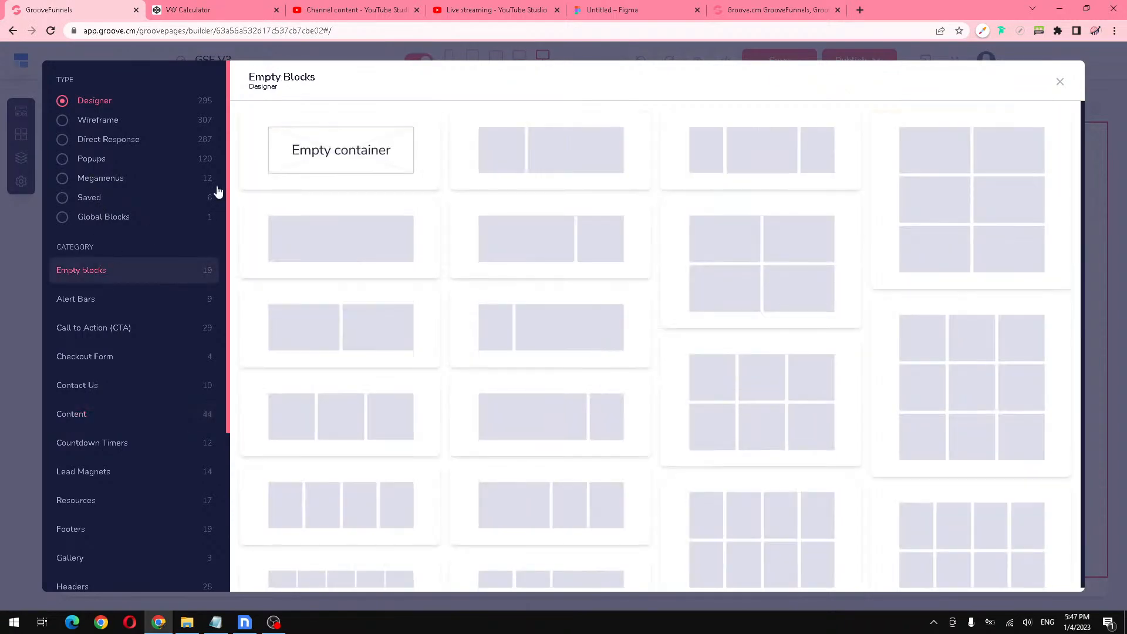
pyautogui.click(369, 226)
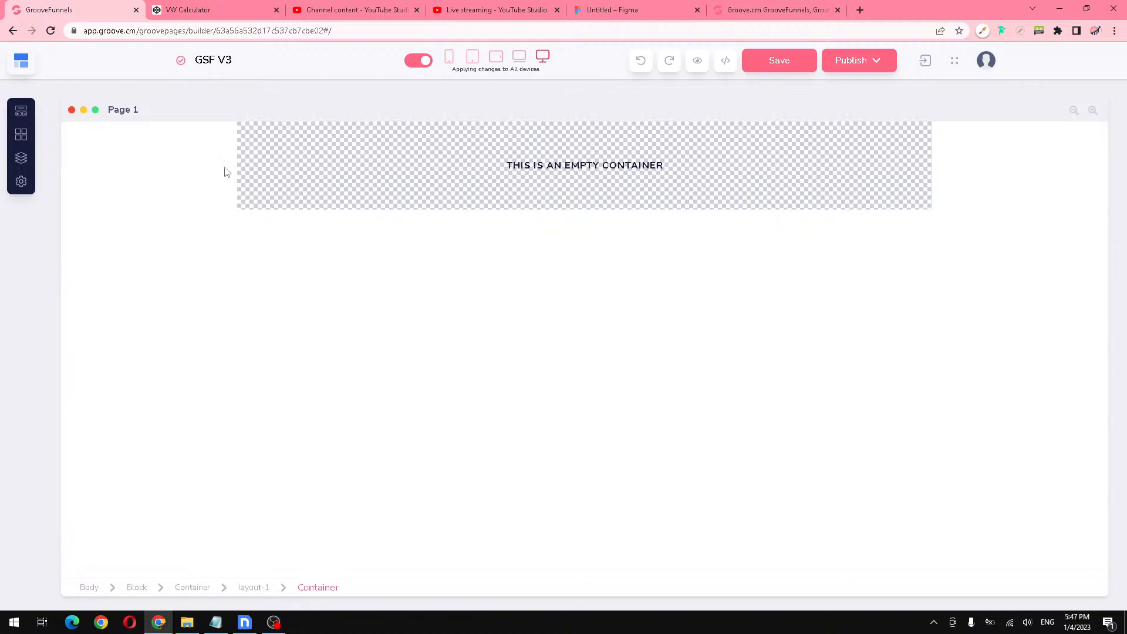
pyautogui.click(195, 160)
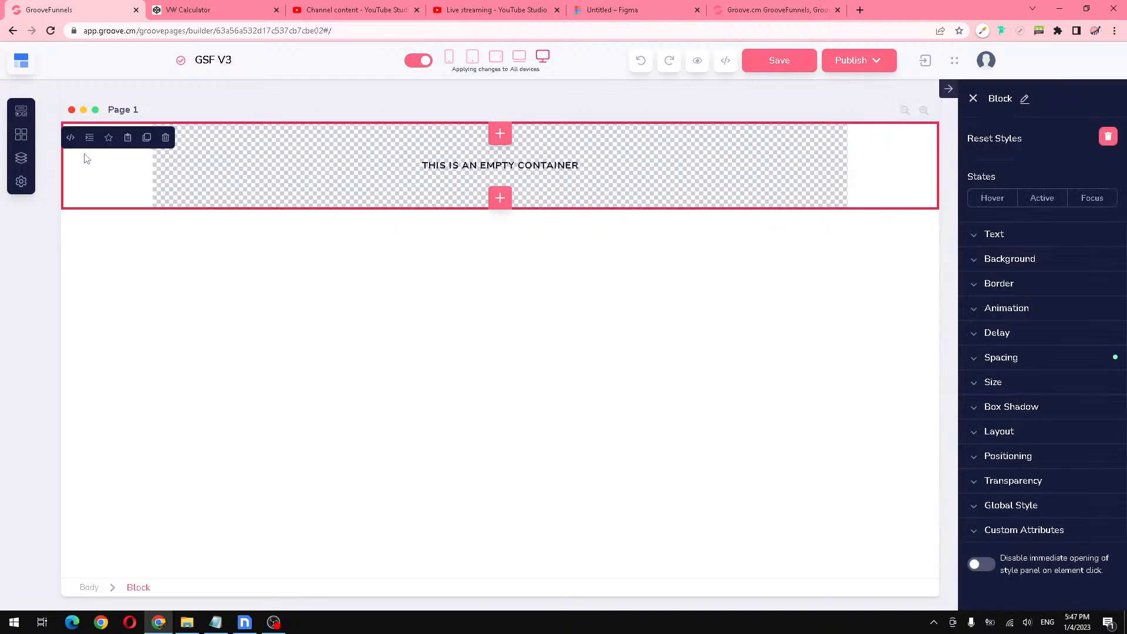
# Step: Place a Title & Paragraph element inside the empty container and close the element library
pyautogui.click(22, 117)
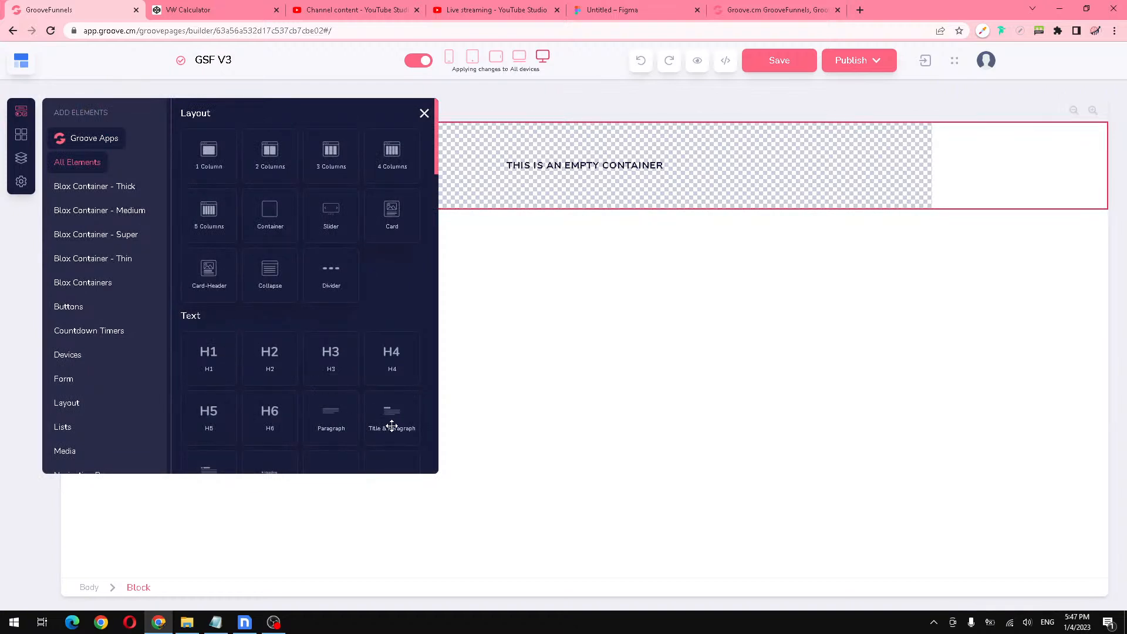
pyautogui.moveTo(392, 425); pyautogui.dragTo(601, 161)
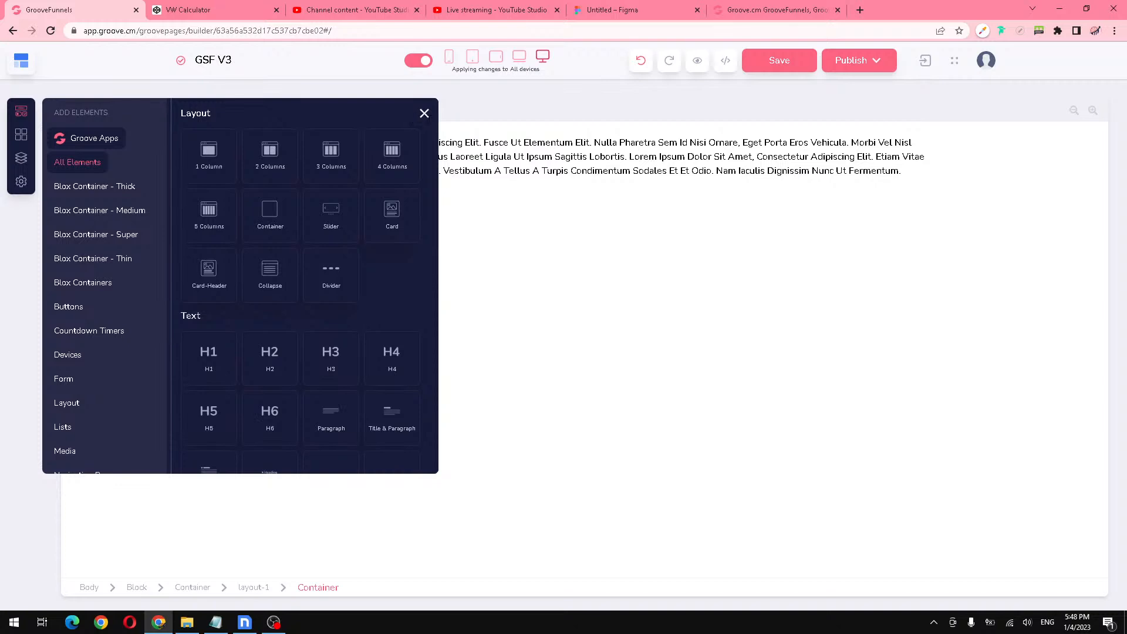
pyautogui.click(424, 113)
# Step: Replace the placeholder title with the sample sentence "The Quick Brown Fox Jumps Over The Lazy Dog", pasted as plain text
pyautogui.click(284, 130)
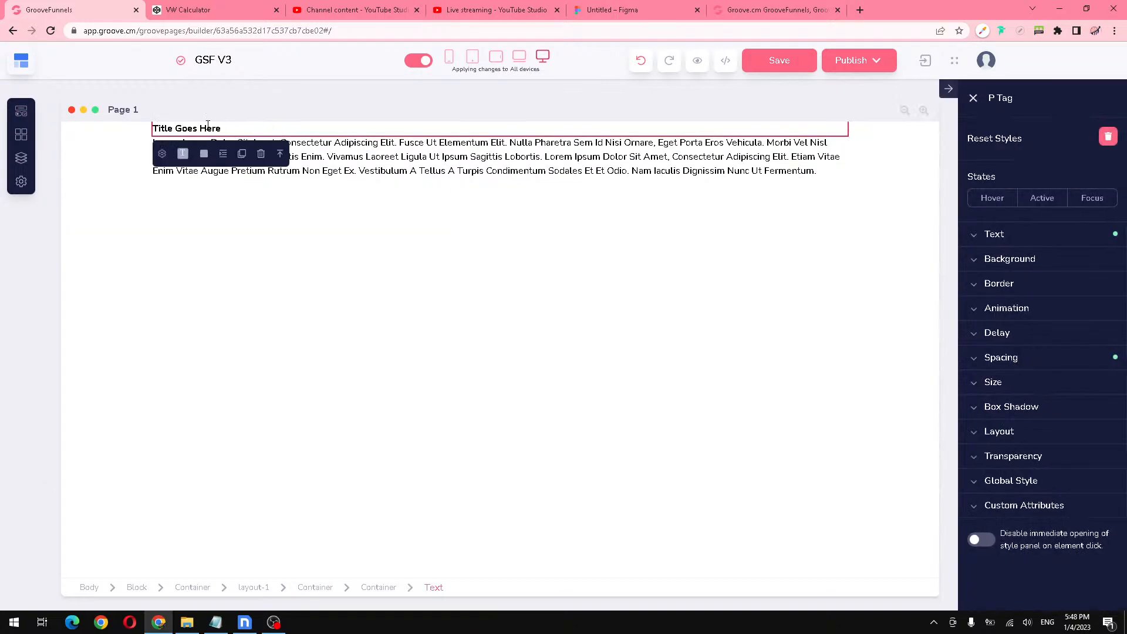
pyautogui.tripleClick(210, 125)
pyautogui.rightClick(205, 125)
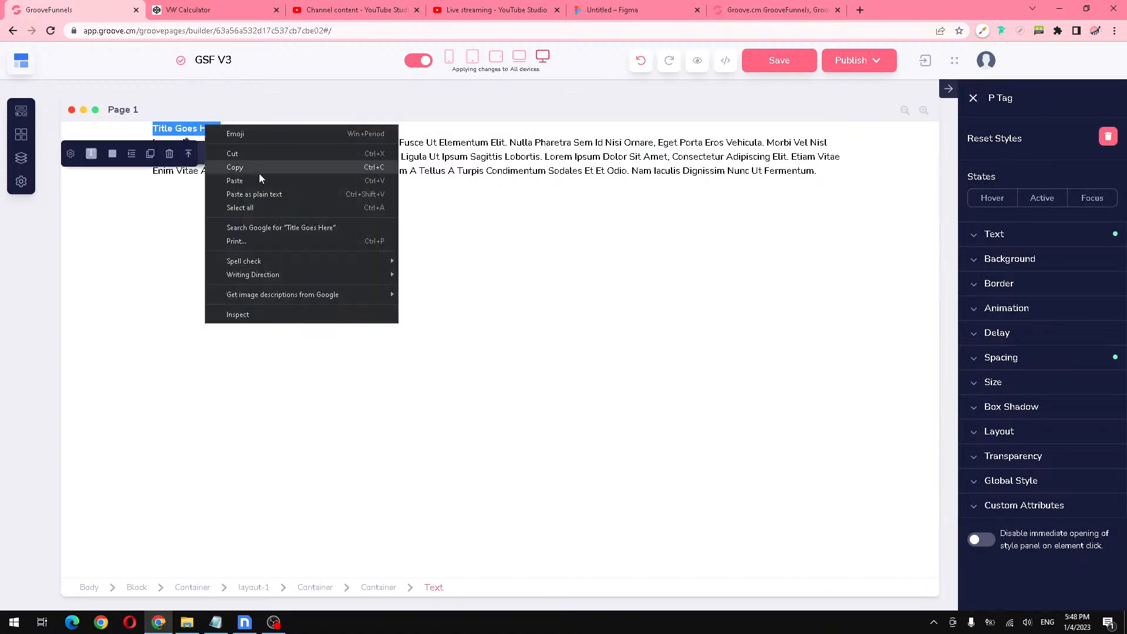
pyautogui.click(269, 195)
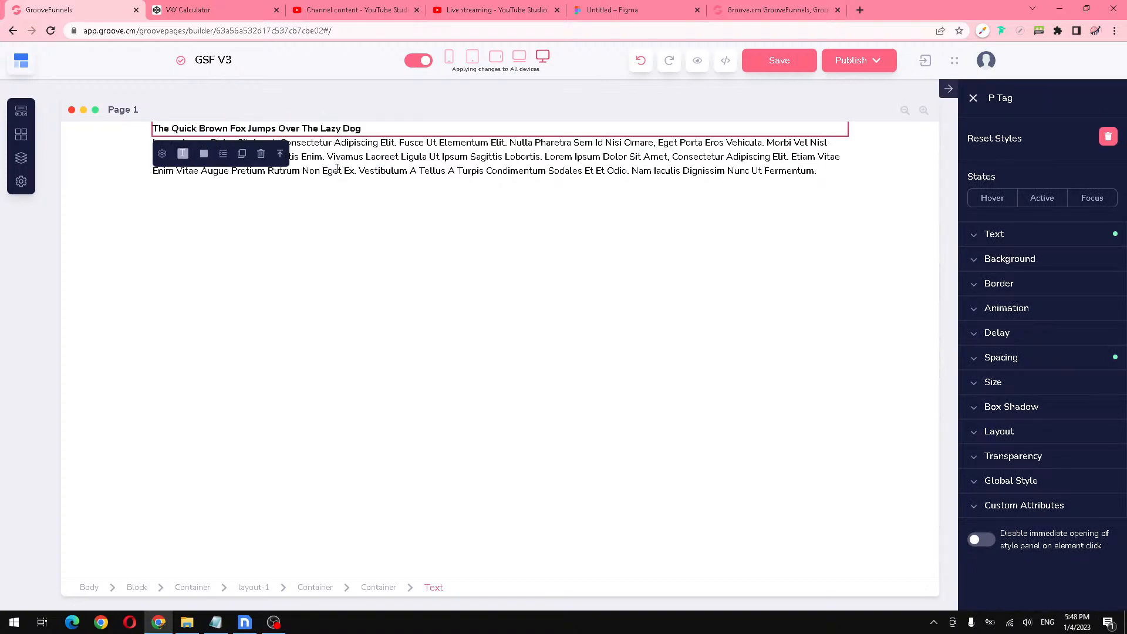
pyautogui.click(125, 148)
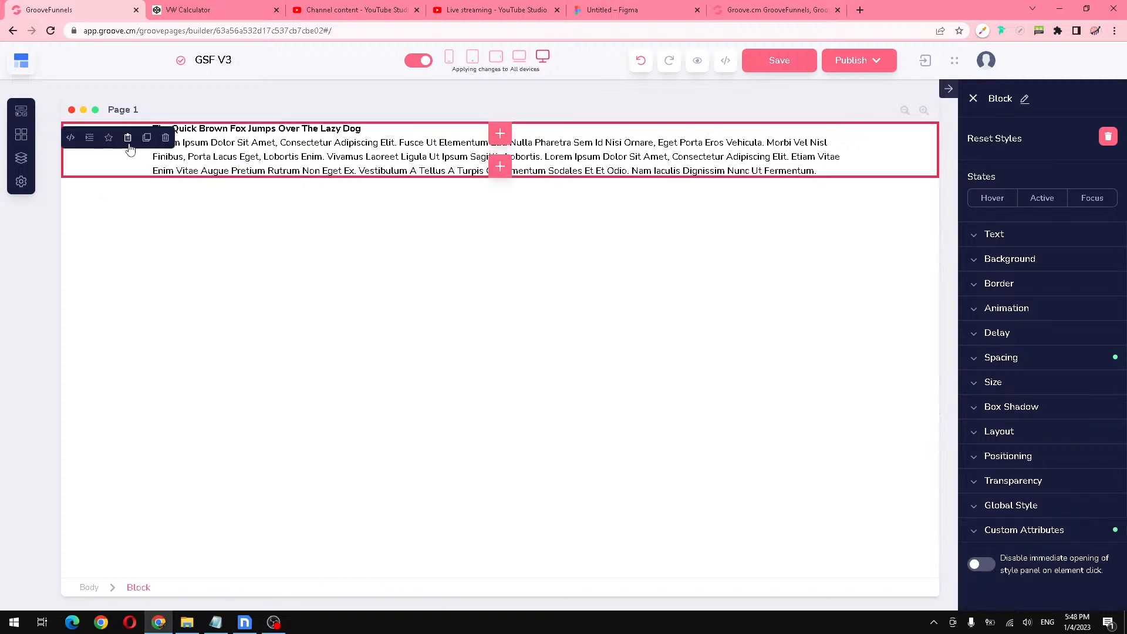
# Step: Center the sample title and set its text size to 70
pyautogui.click(289, 129)
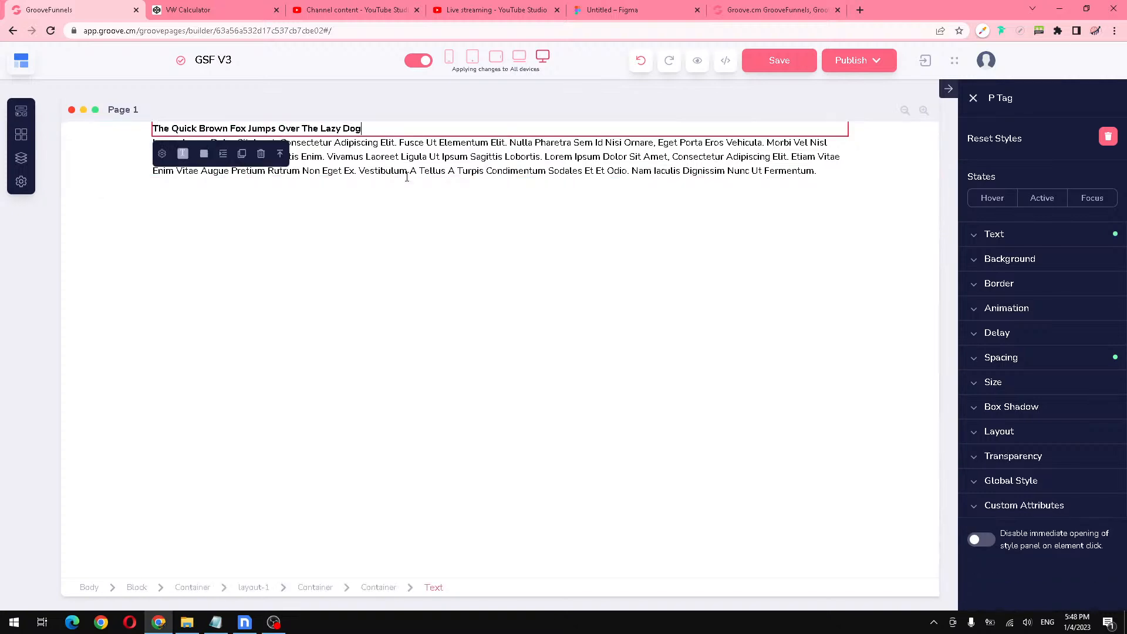
pyautogui.click(1019, 235)
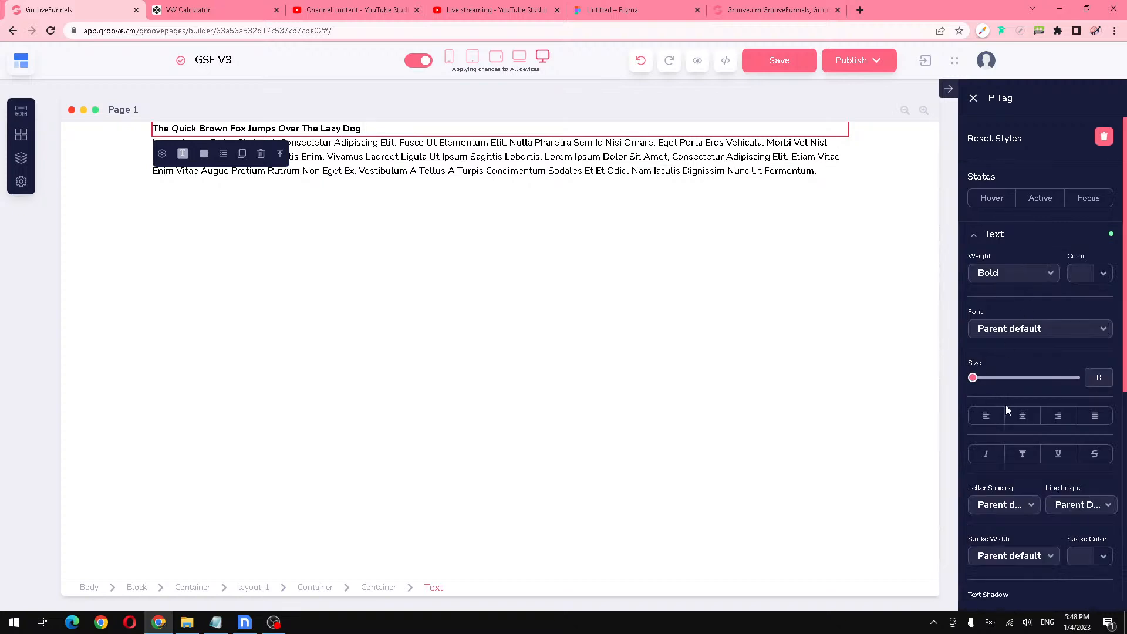
pyautogui.click(1019, 422)
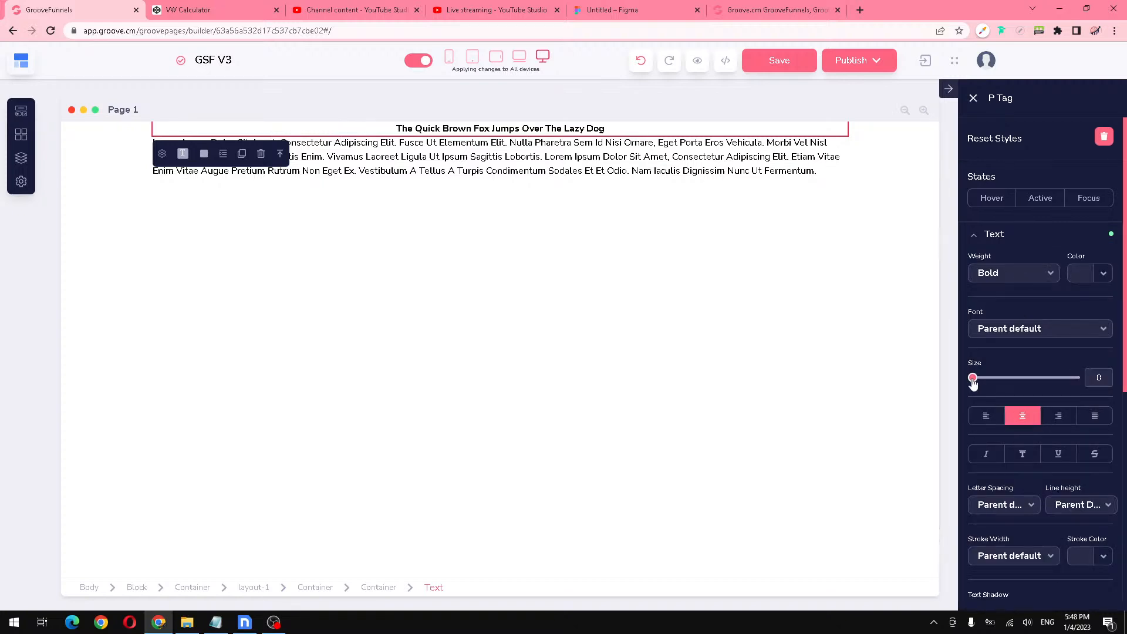
pyautogui.doubleClick(1096, 375)
pyautogui.write('70')
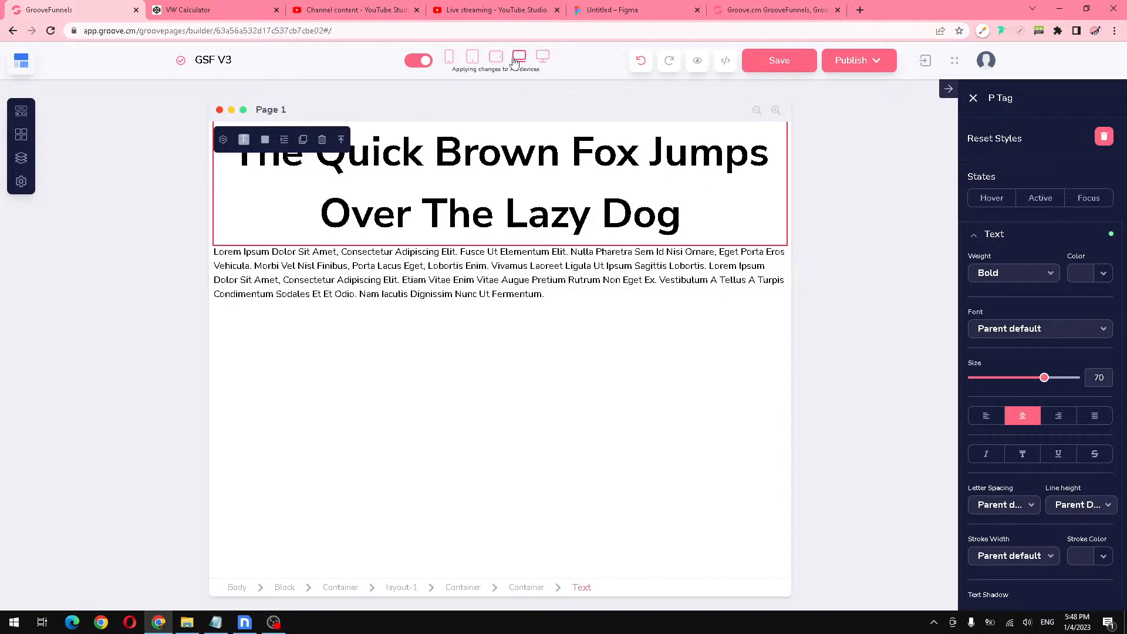
# Step: Preview the 70-size sample title at the small laptop, tablet, phone and large desktop widths, and reselect the title
pyautogui.click(492, 61)
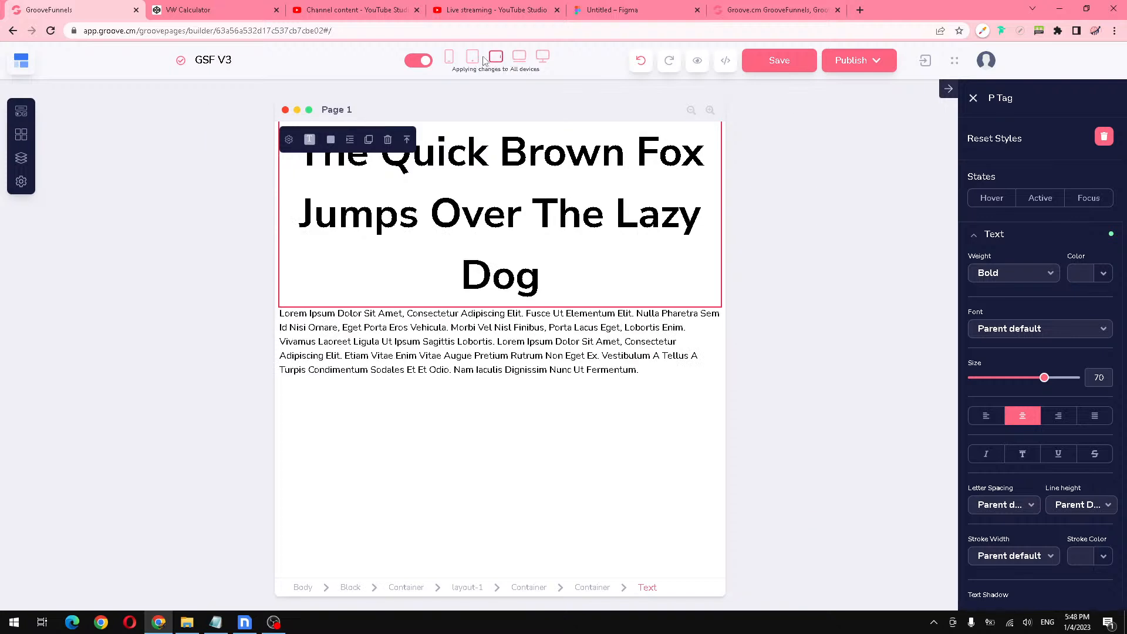
pyautogui.click(476, 60)
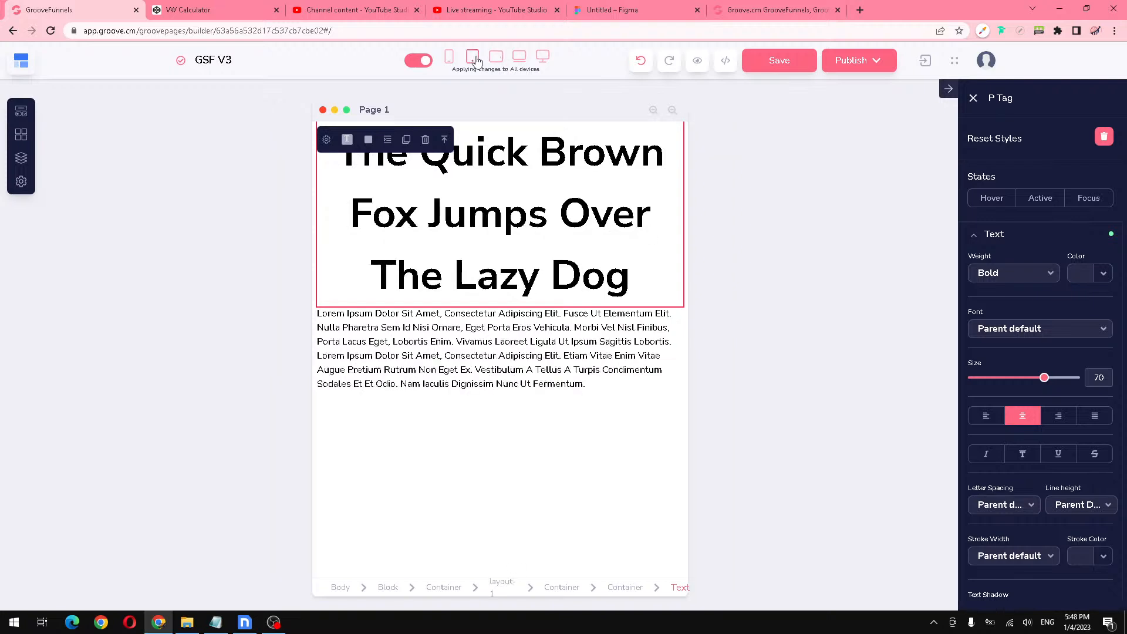
pyautogui.click(450, 59)
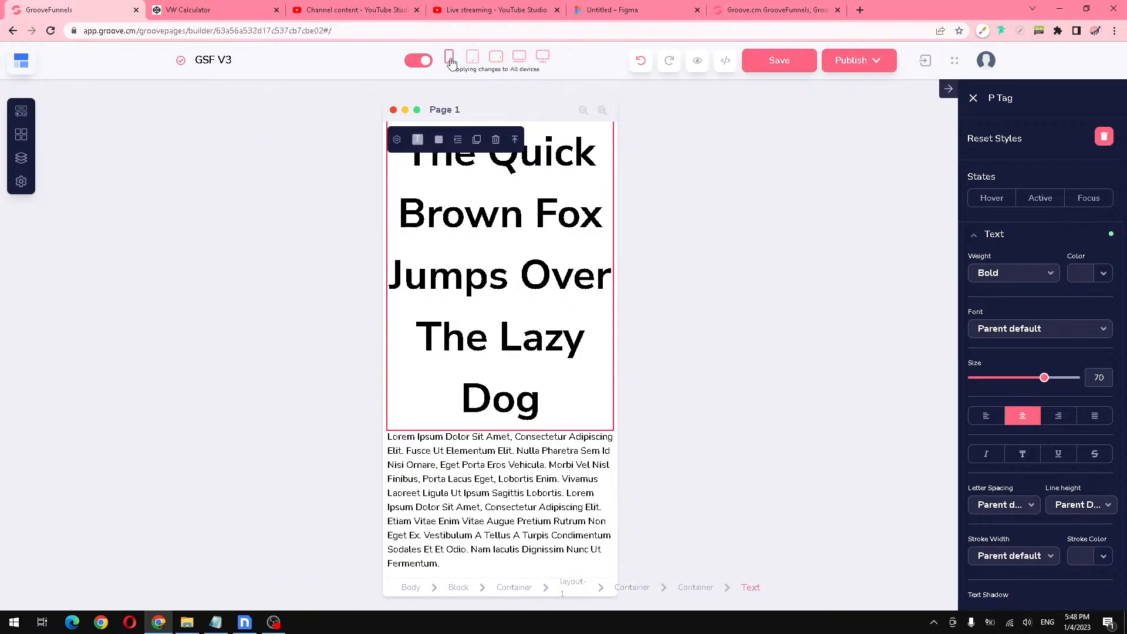
pyautogui.click(545, 57)
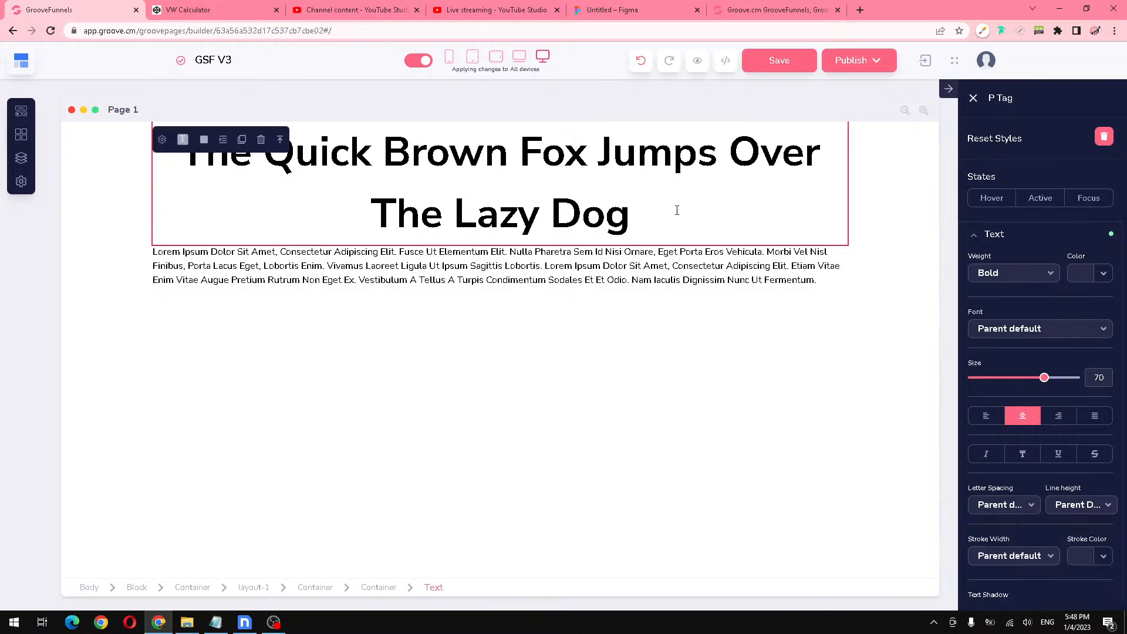
pyautogui.click(897, 197)
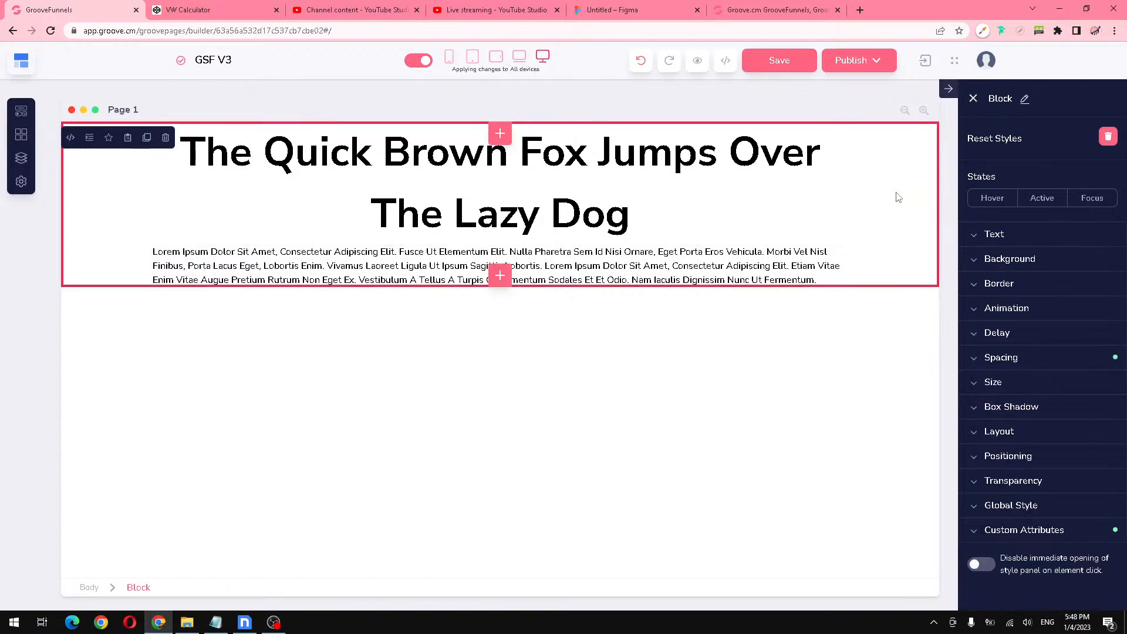
pyautogui.click(690, 170)
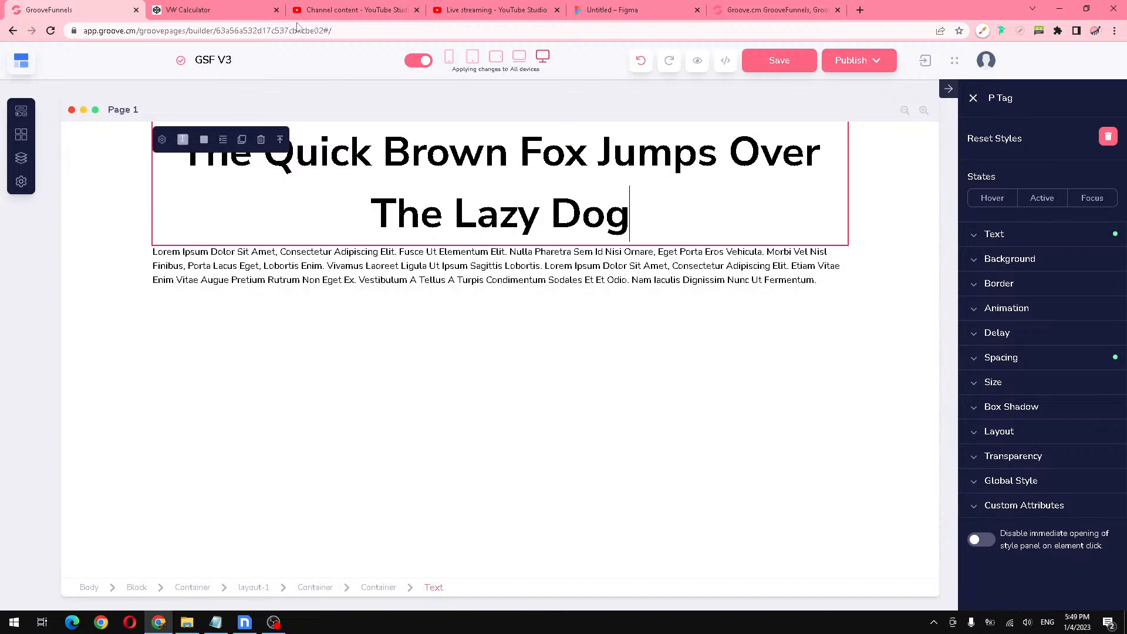
# Step: Switch to the VW Calculator page on CodePen and copy its web address
pyautogui.hotkey('ctrl', 'Tab')
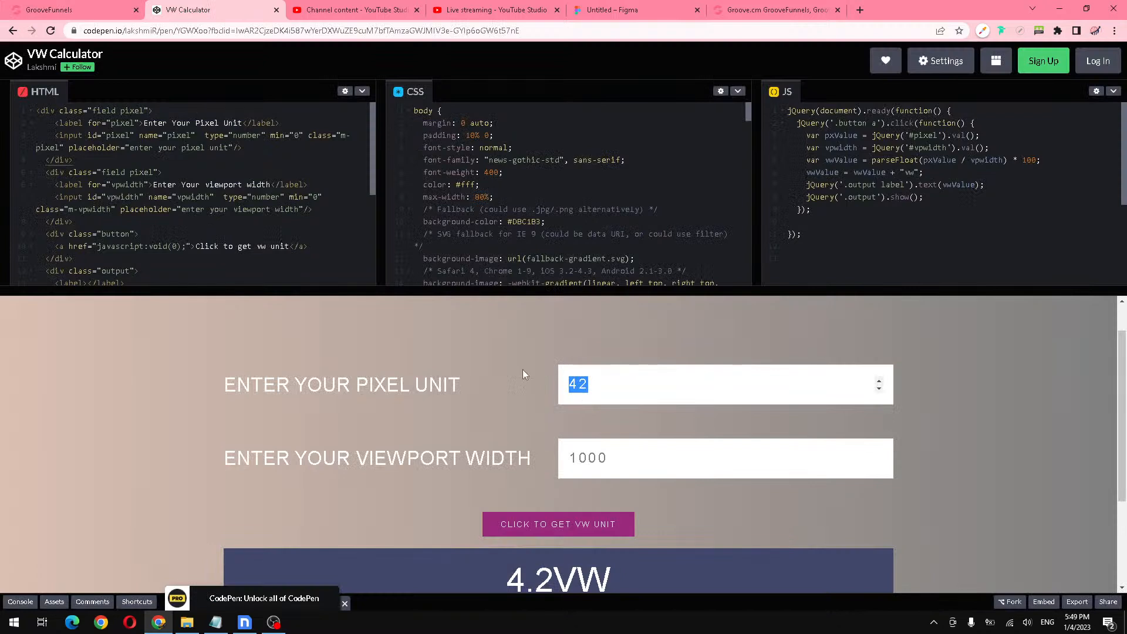
pyautogui.scroll(1, 393, 409)
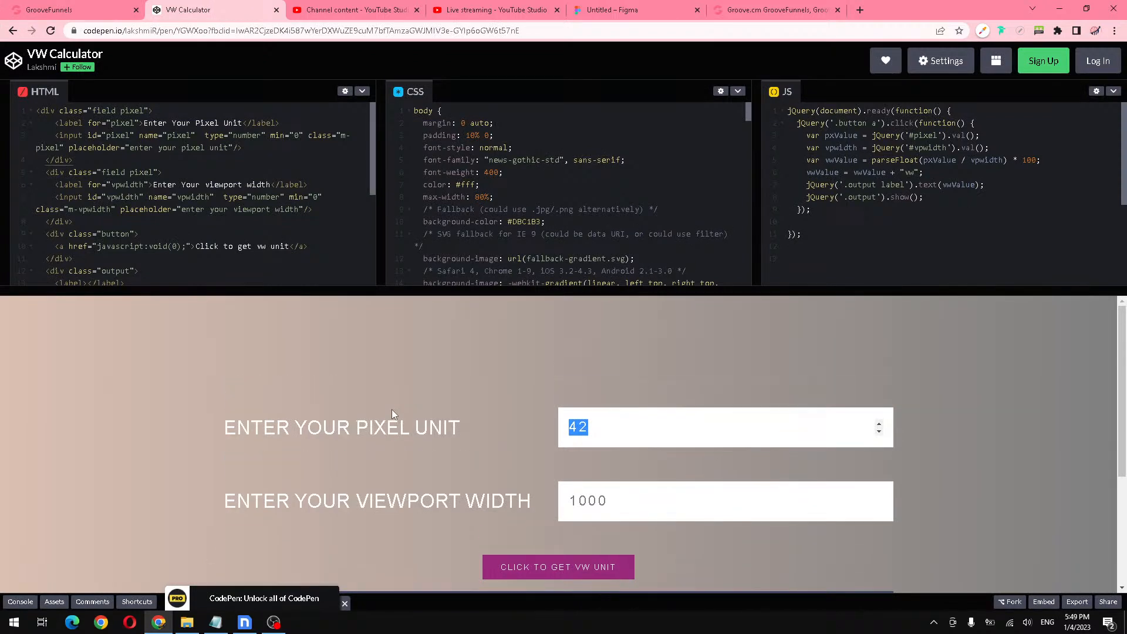
pyautogui.click(248, 36)
pyautogui.hotkey('ctrl', 'c')
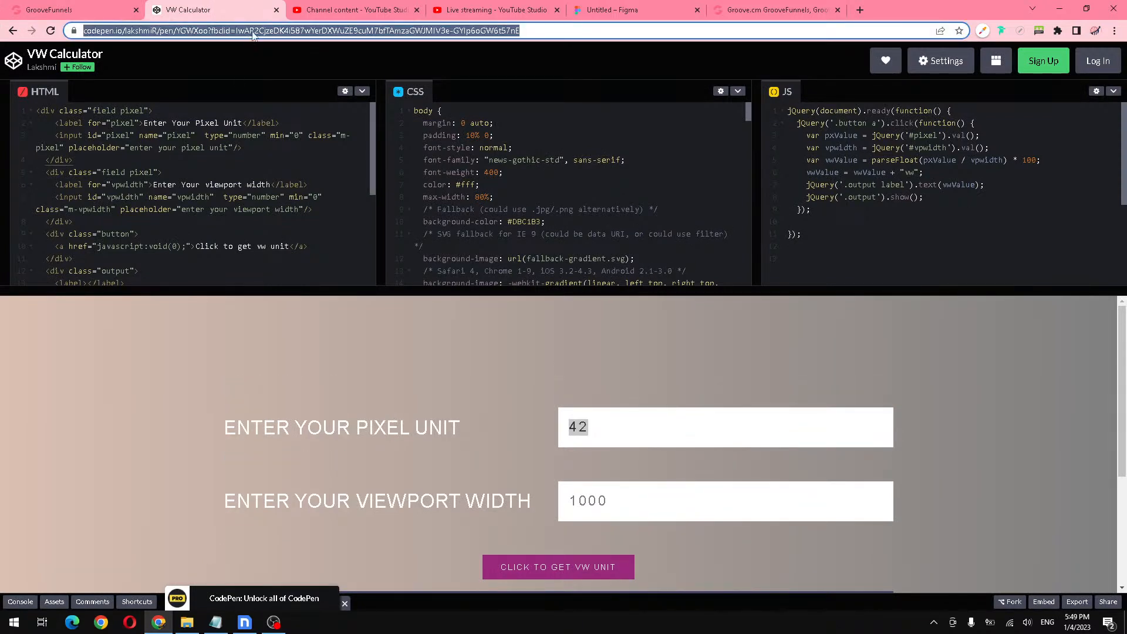
# Step: Post "check this tool -" followed by the copied calculator link in the YouTube Studio live stream chat
pyautogui.click(496, 7)
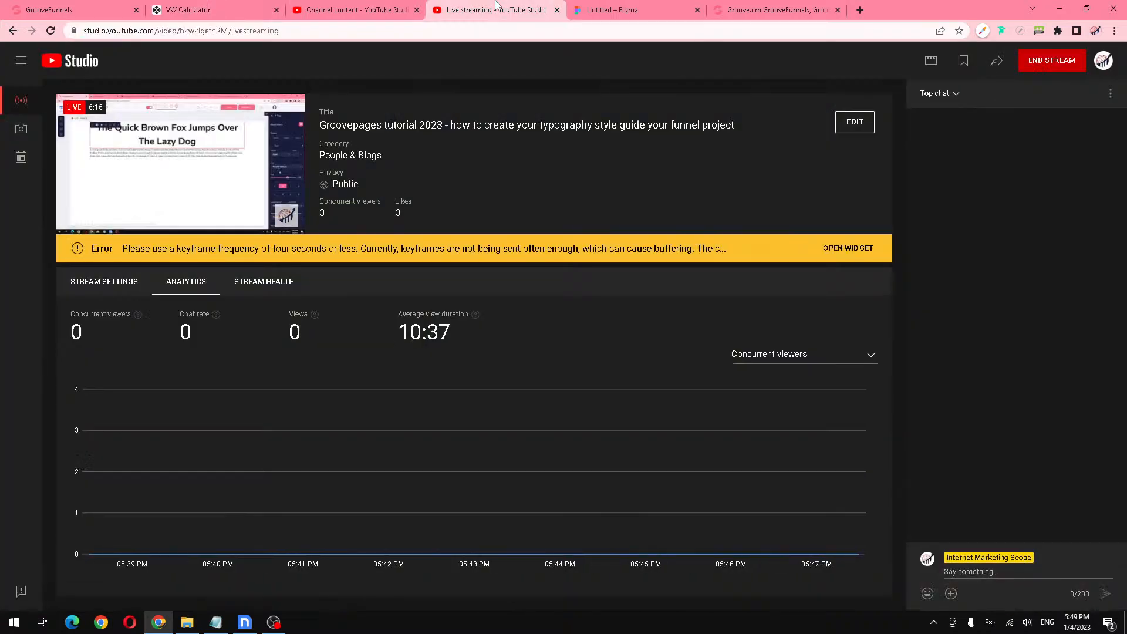
pyautogui.click(1002, 571)
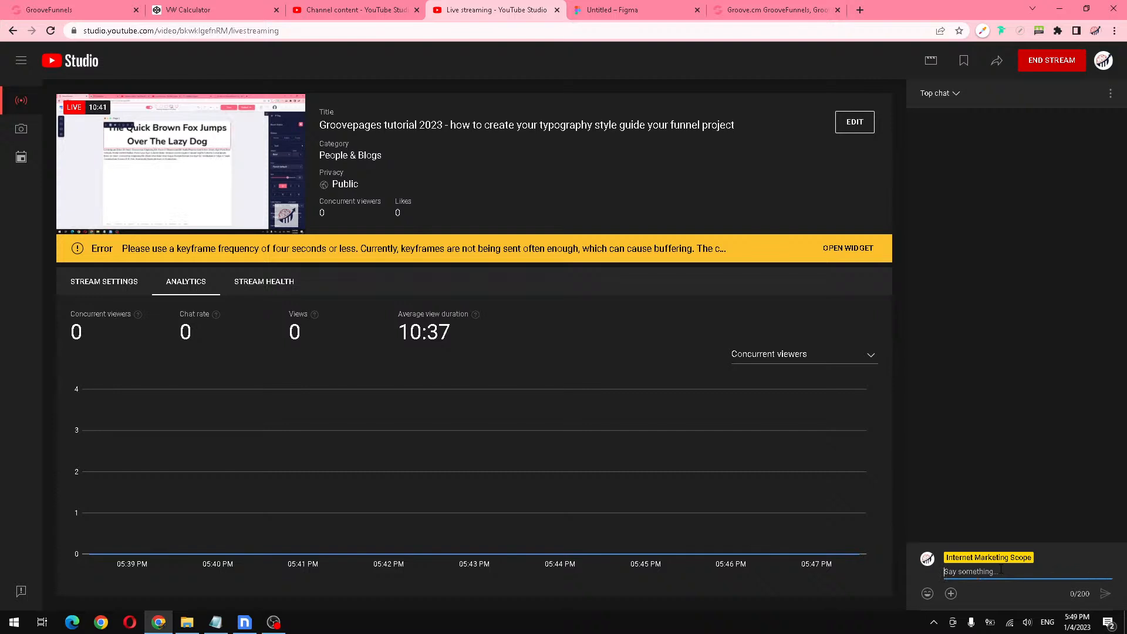
pyautogui.write('check this tool')
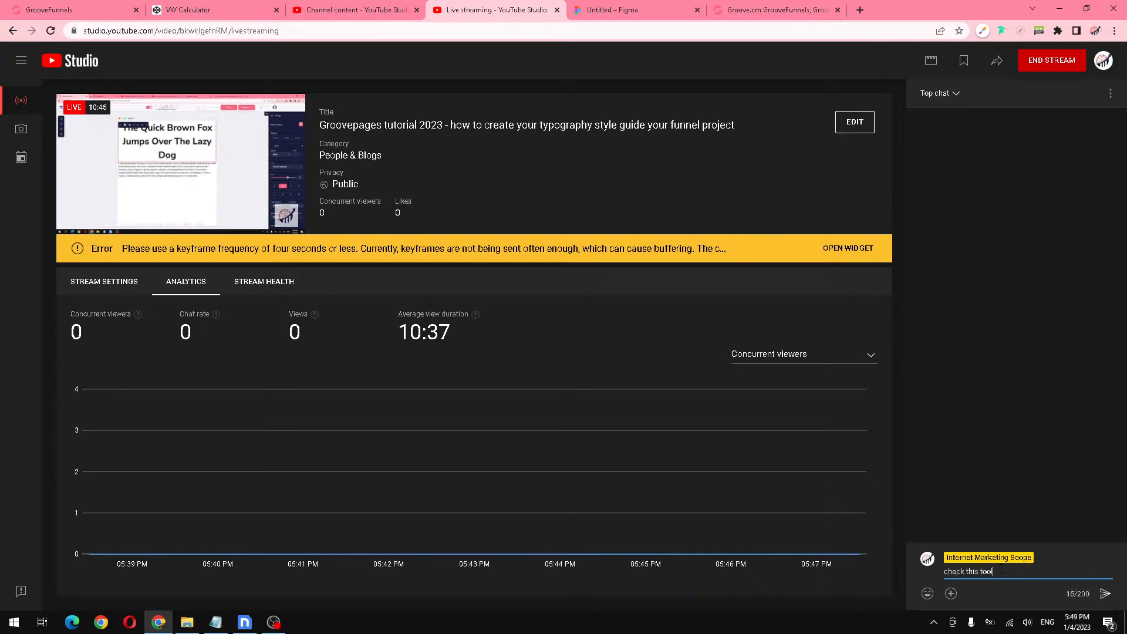
pyautogui.write(' -')
pyautogui.hotkey('ctrl', 'v')
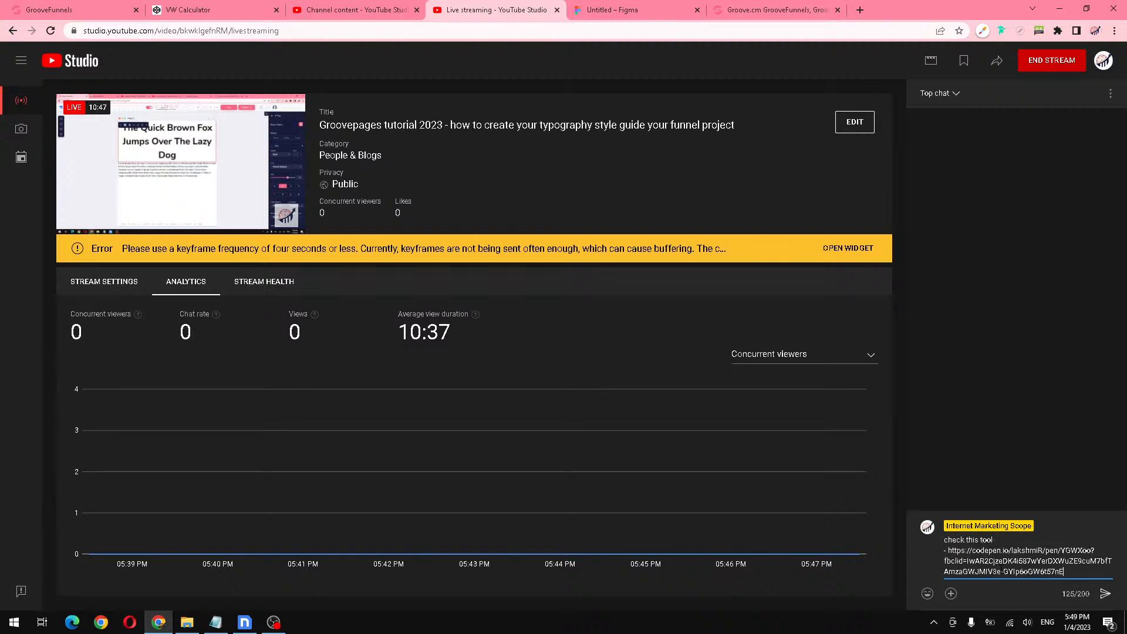
pyautogui.click(1106, 597)
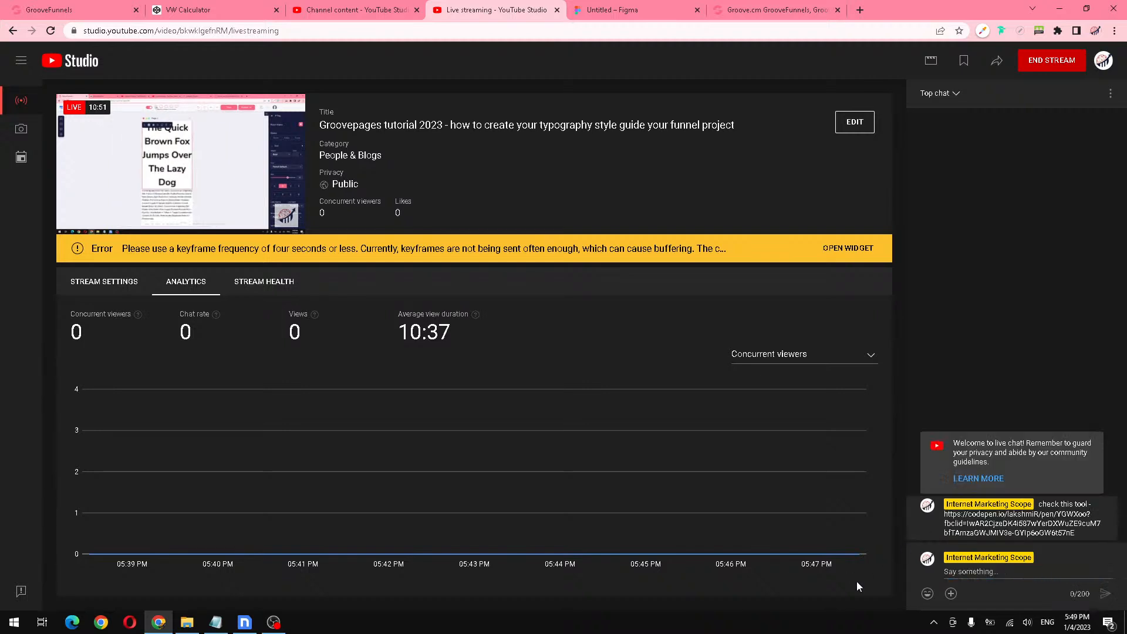
# Step: Return to the VW Calculator and compute the VW unit for a 70 pixel size at a viewport width of 1200
pyautogui.click(614, 8)
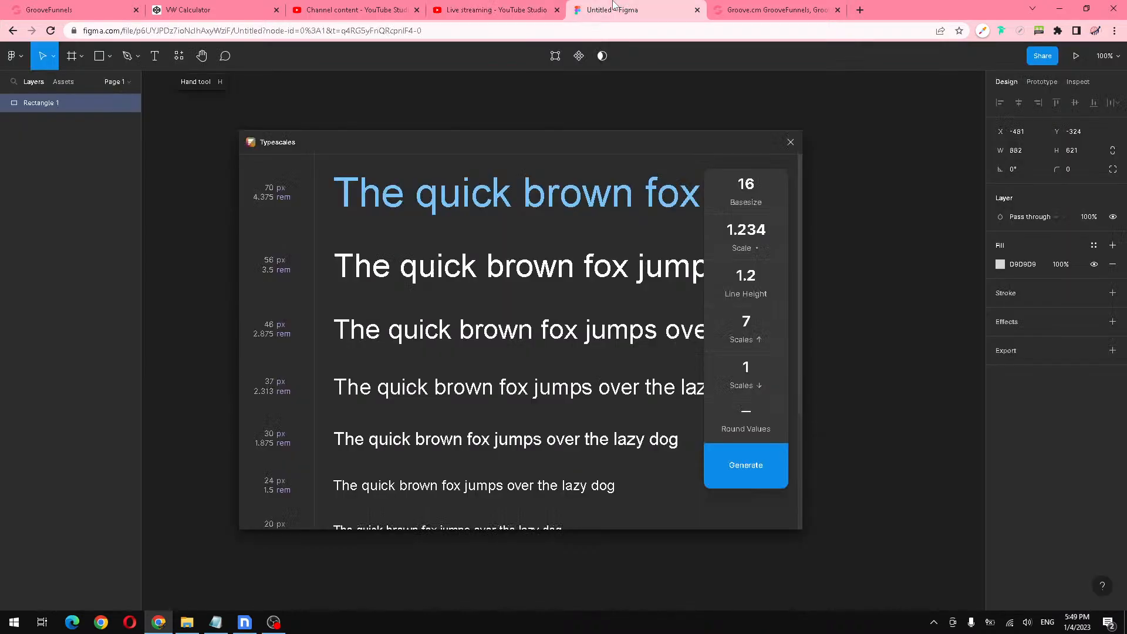
pyautogui.click(105, 9)
pyautogui.click(223, 8)
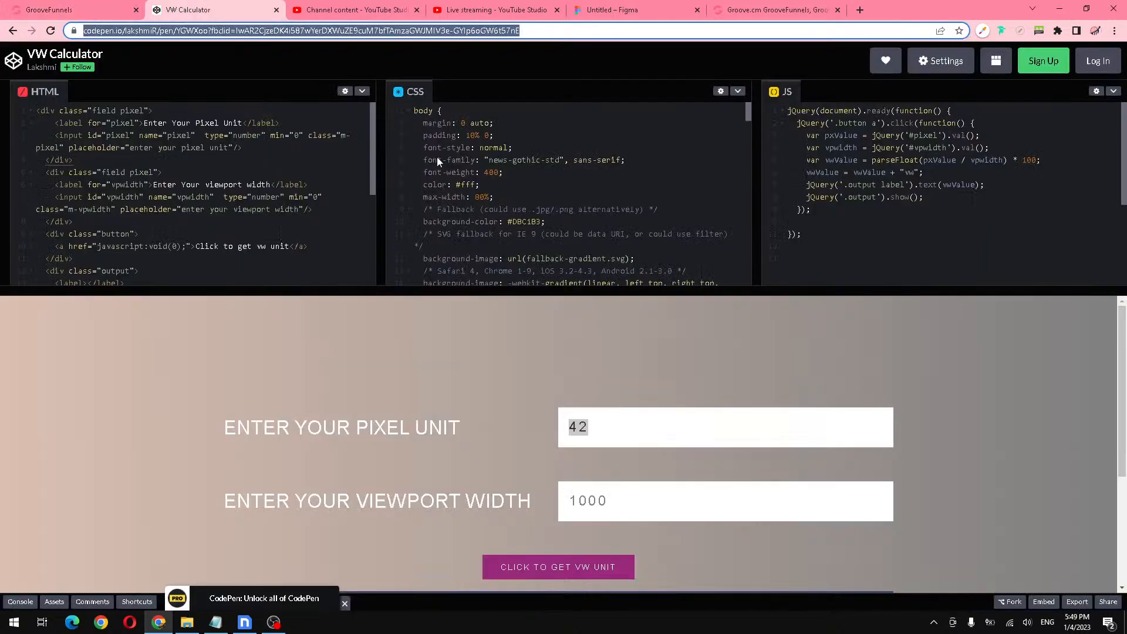
pyautogui.doubleClick(576, 445)
pyautogui.write('70')
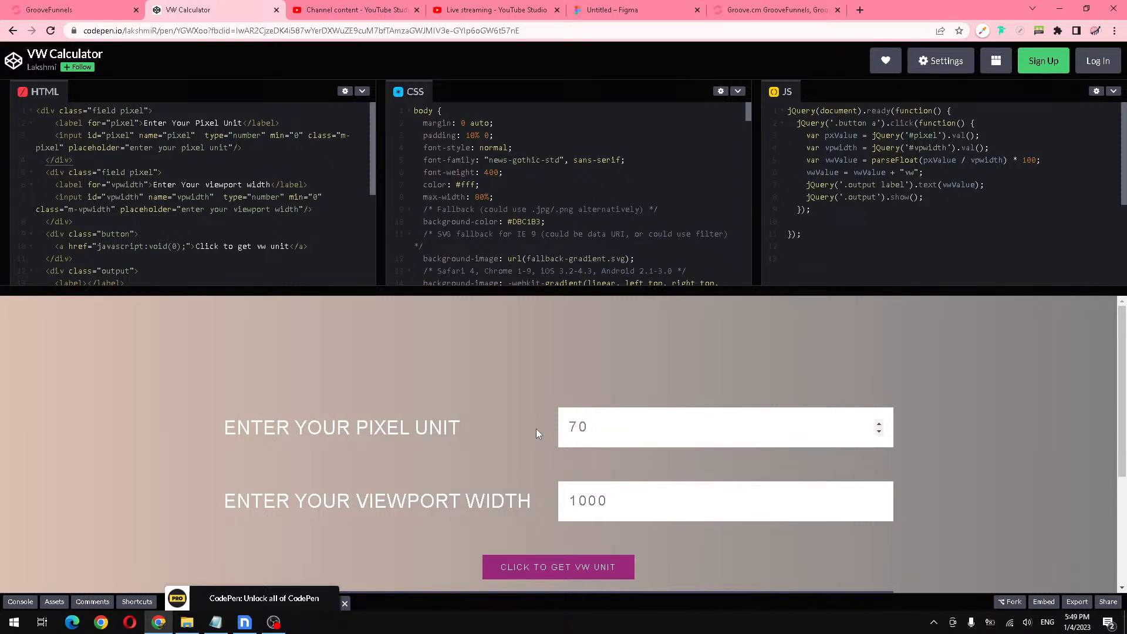
pyautogui.doubleClick(594, 503)
pyautogui.write('1200')
pyautogui.press('Tab')
pyautogui.press('Return')
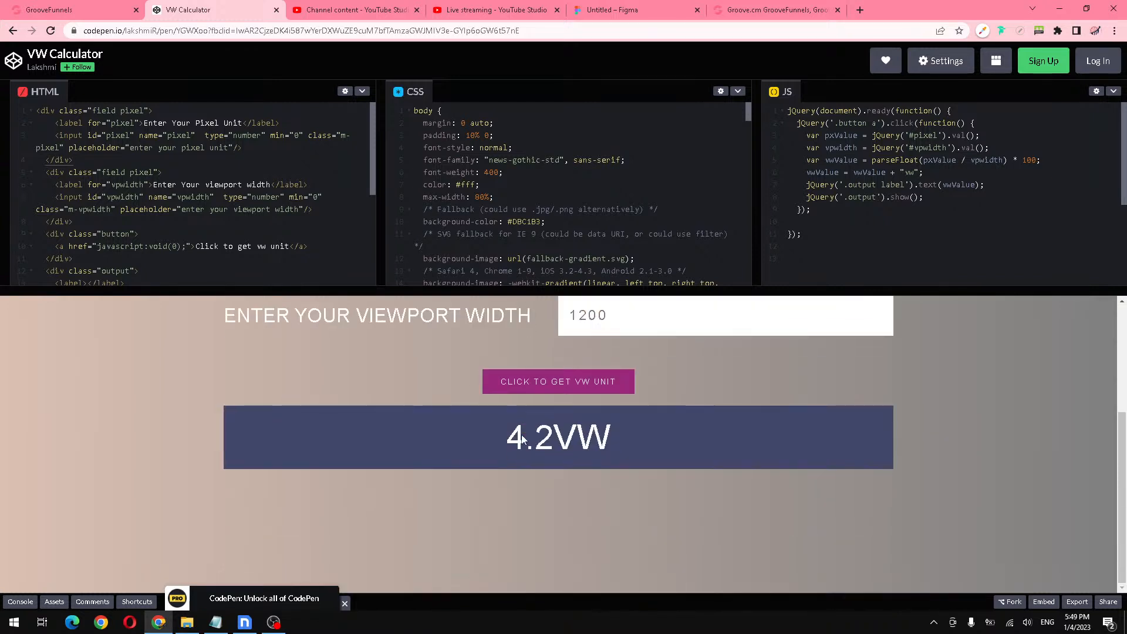
pyautogui.click(540, 387)
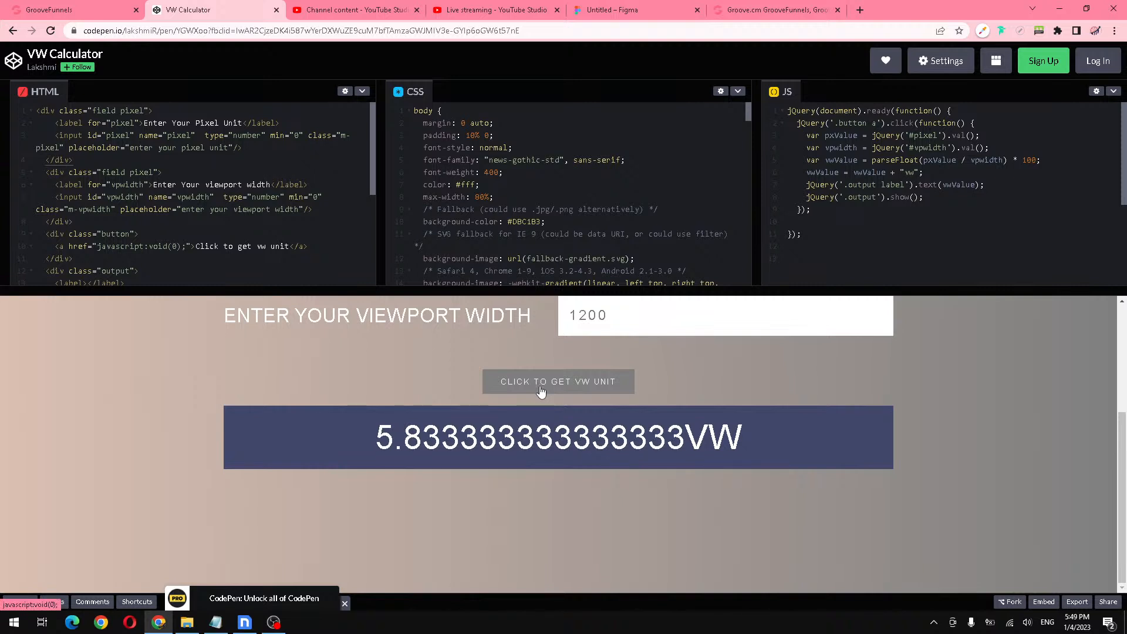
# Step: Highlight the calculated VW result and review it against the entered pixel and viewport values
pyautogui.doubleClick(371, 428)
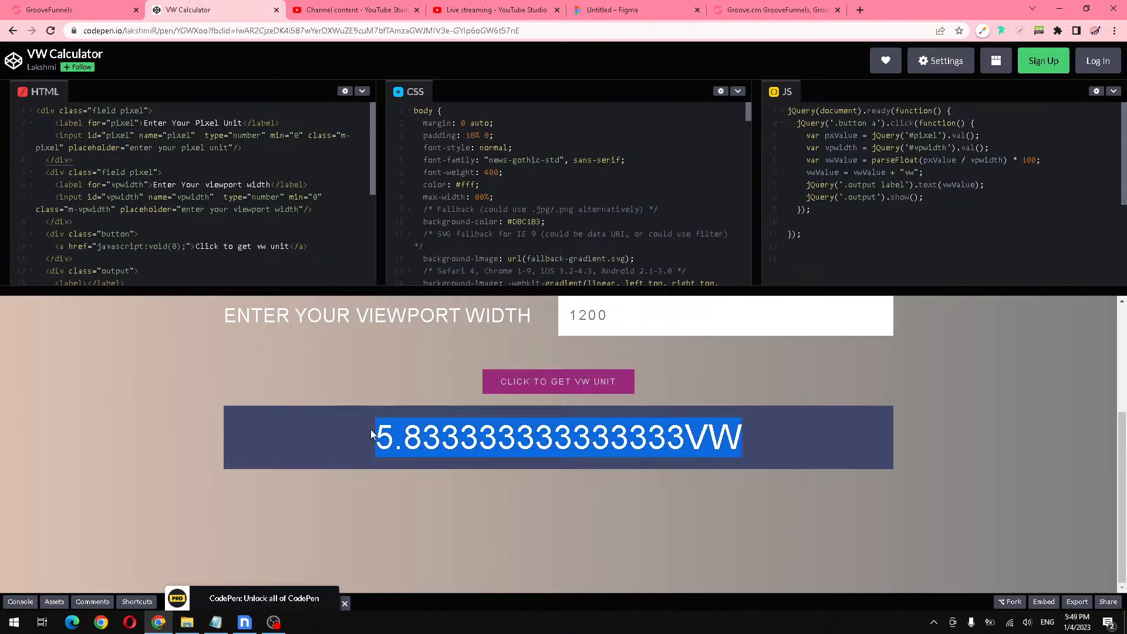
pyautogui.scroll(2, 409, 439)
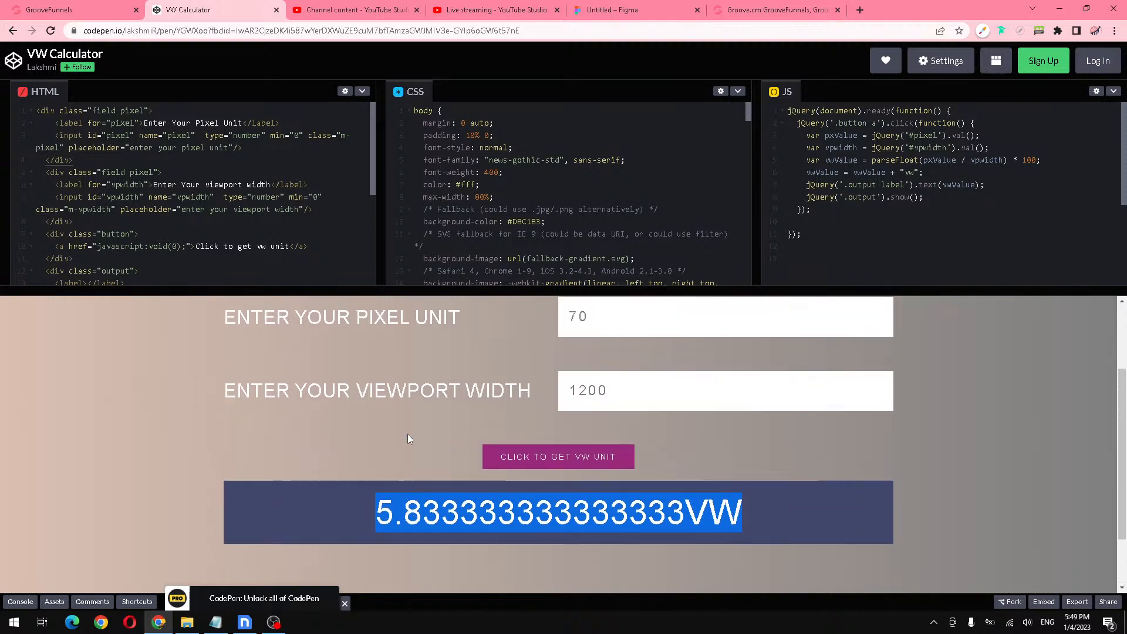
pyautogui.click(409, 439)
pyautogui.scroll(-1, 410, 439)
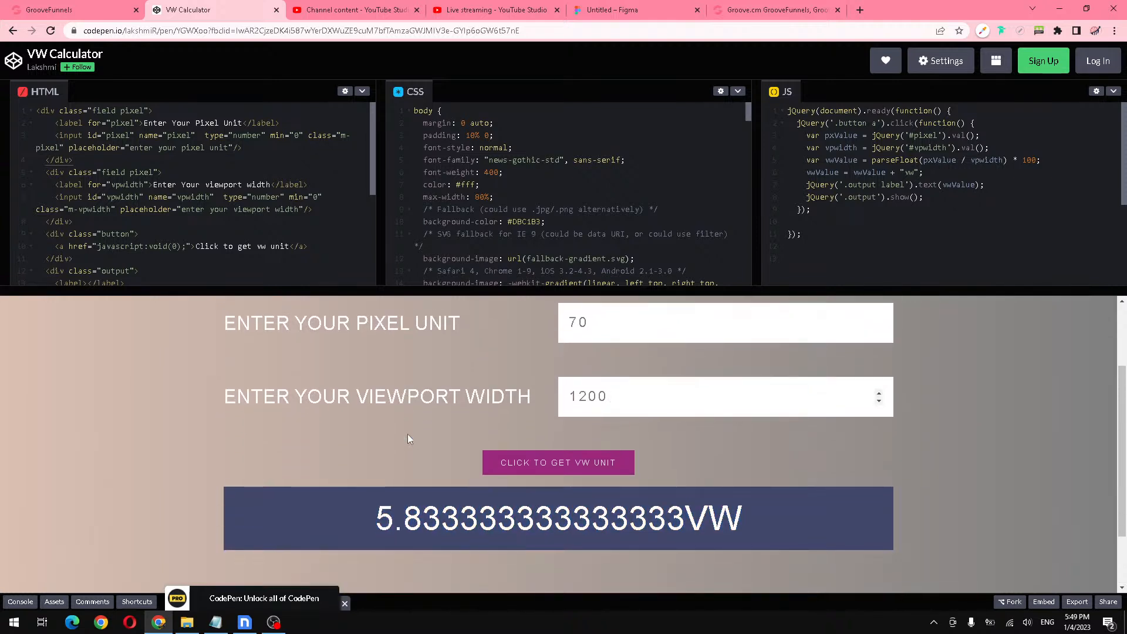
pyautogui.doubleClick(460, 520)
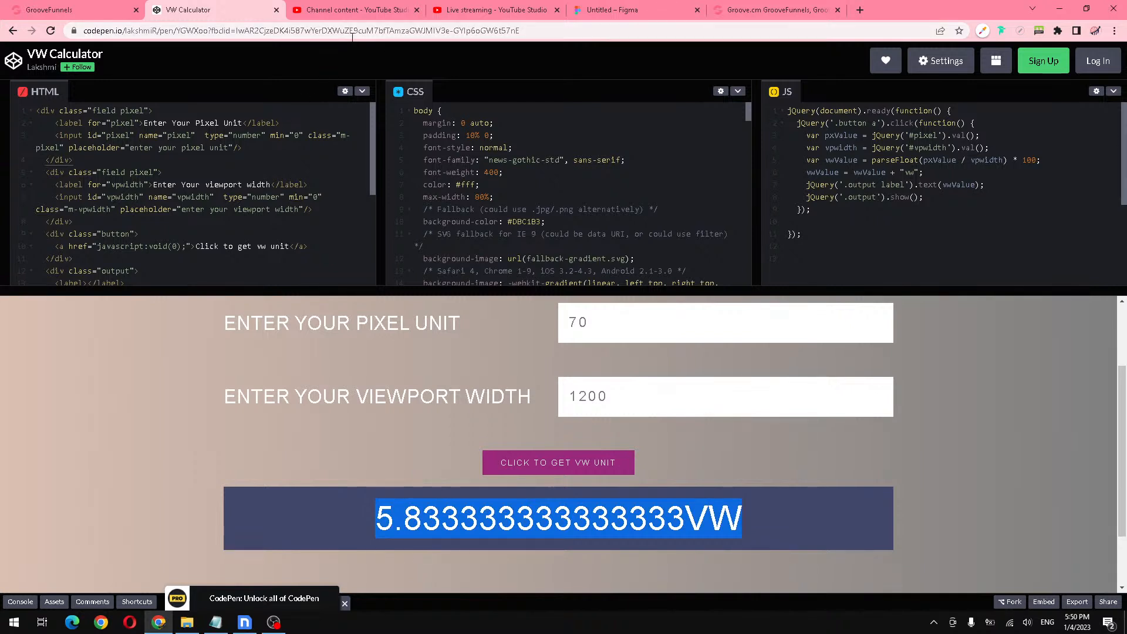
# Step: Return to the GroovePages builder and compare the sample title between the laptop and large desktop widths
pyautogui.click(44, 9)
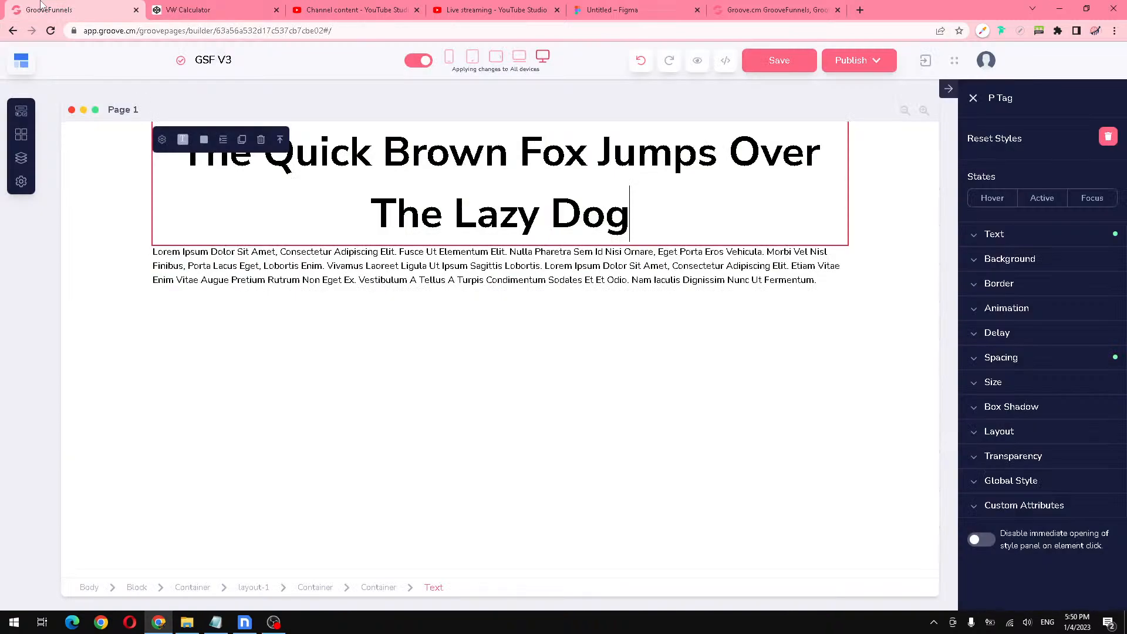
pyautogui.click(520, 58)
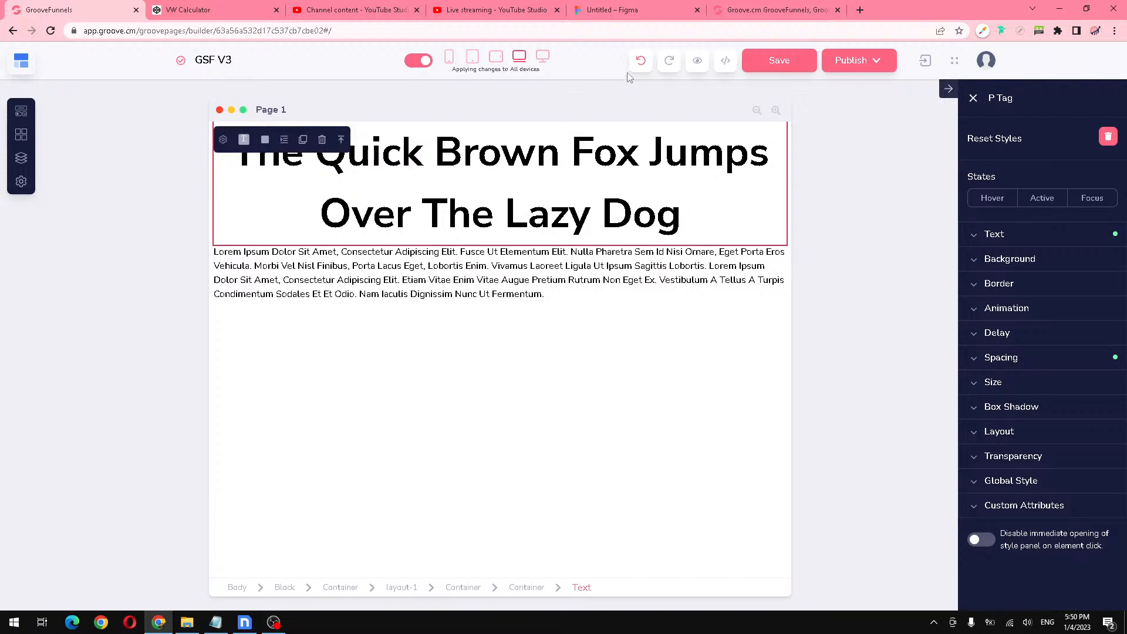
pyautogui.click(540, 57)
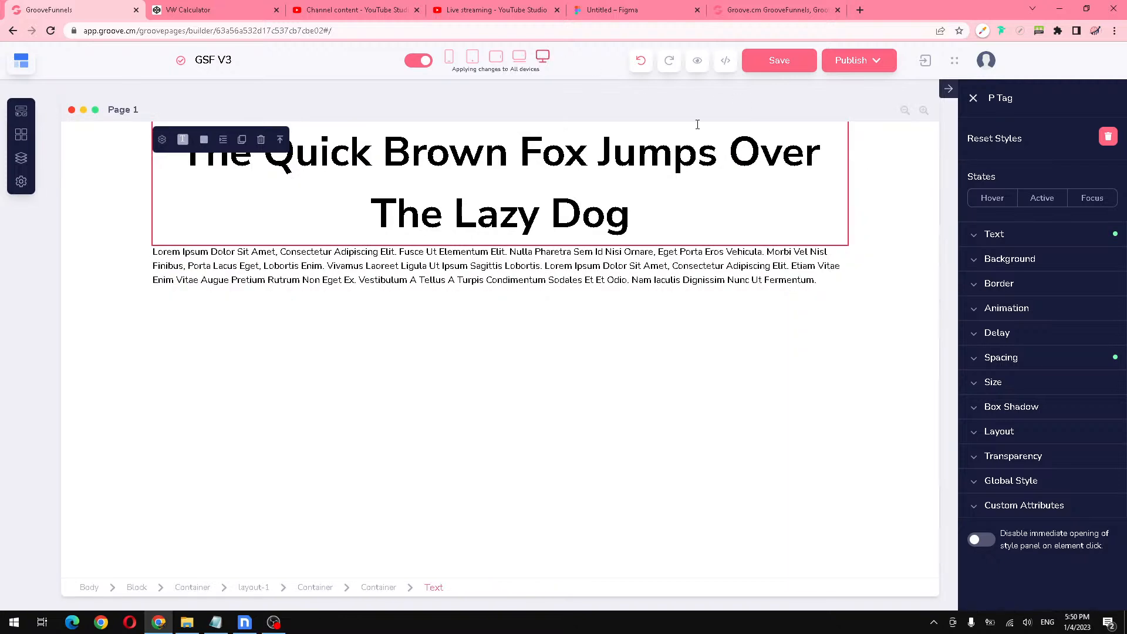
pyautogui.click(520, 57)
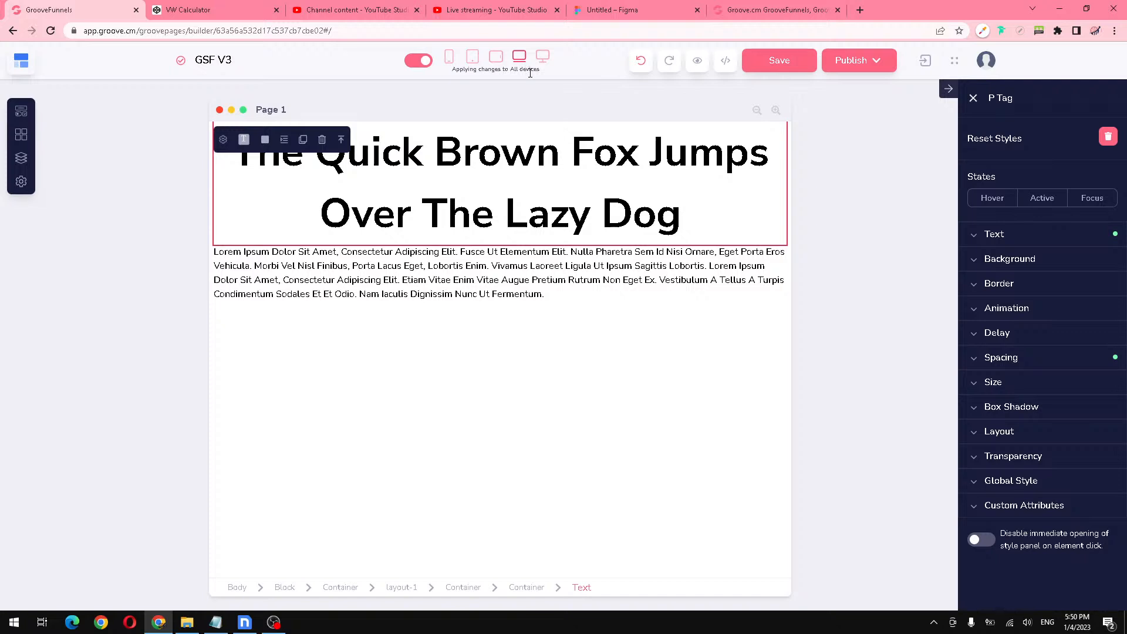
# Step: Open Google Docs at docs.google.com in a new browser tab and create a blank document
pyautogui.click(859, 12)
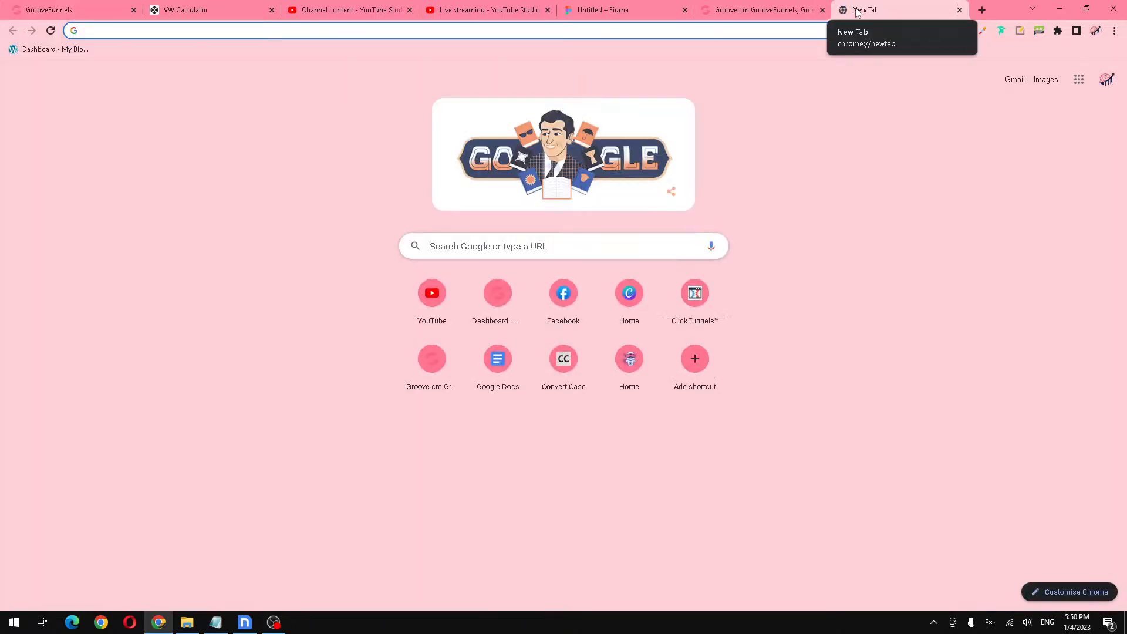
pyautogui.write('docs.google.com')
pyautogui.press('Return')
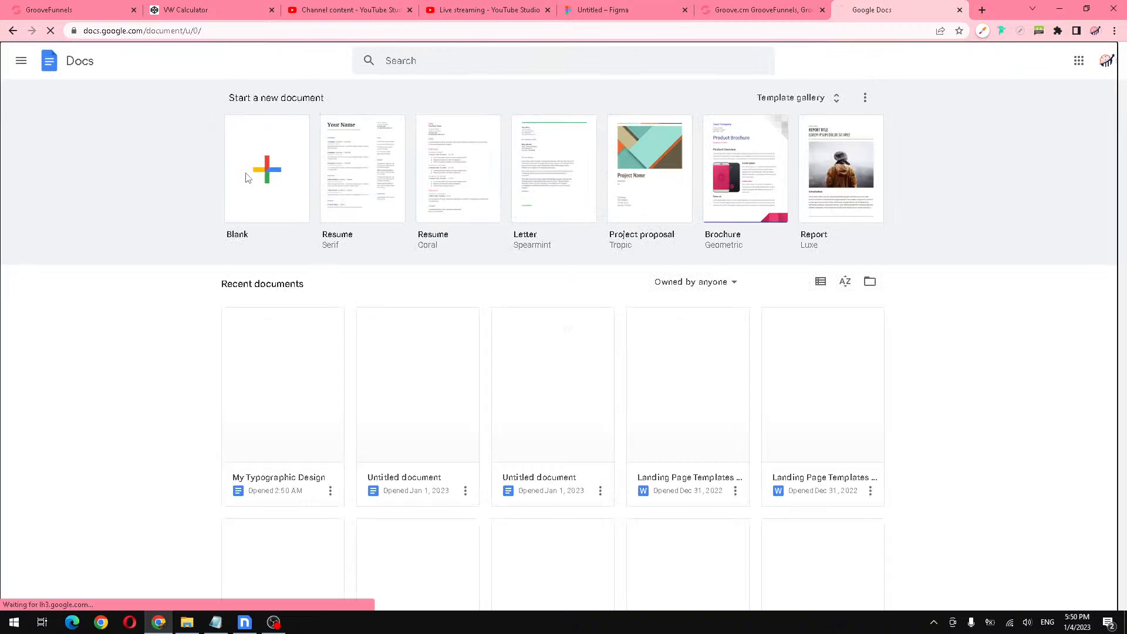
pyautogui.click(248, 178)
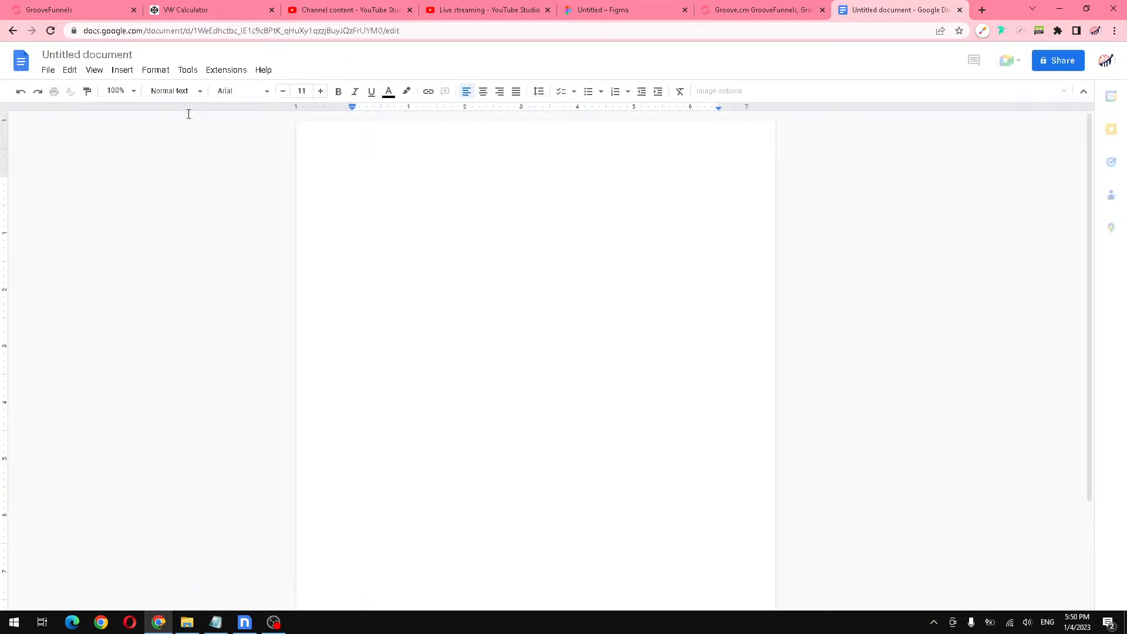
# Step: Write "Normal block container size is 1200px" in Title style as the document's first line
pyautogui.click(268, 93)
pyautogui.click(187, 92)
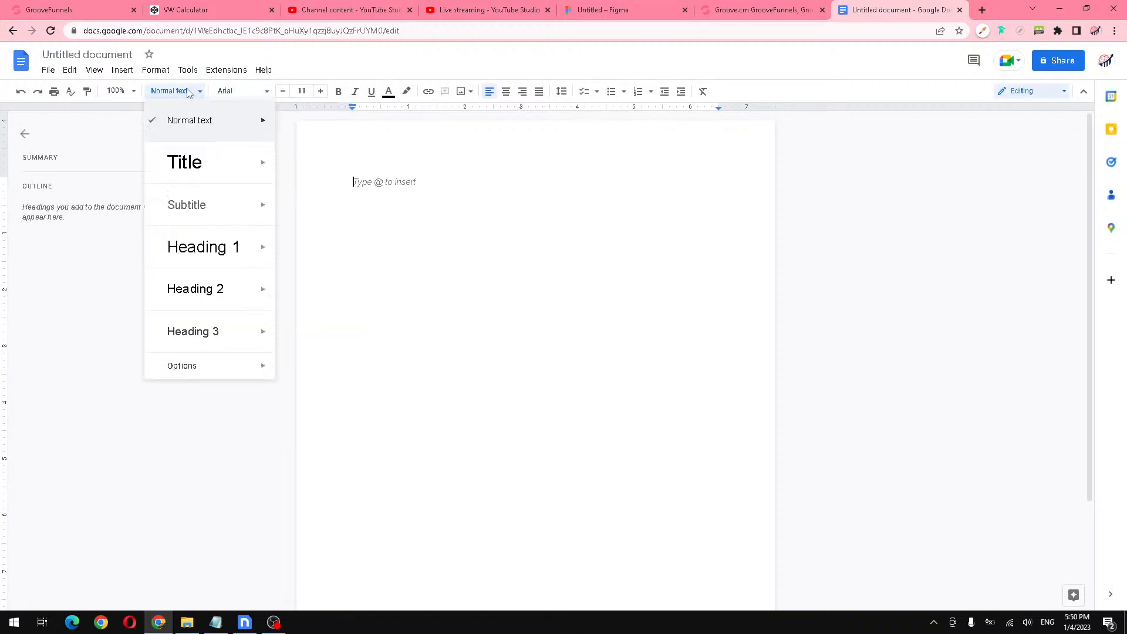
pyautogui.click(214, 145)
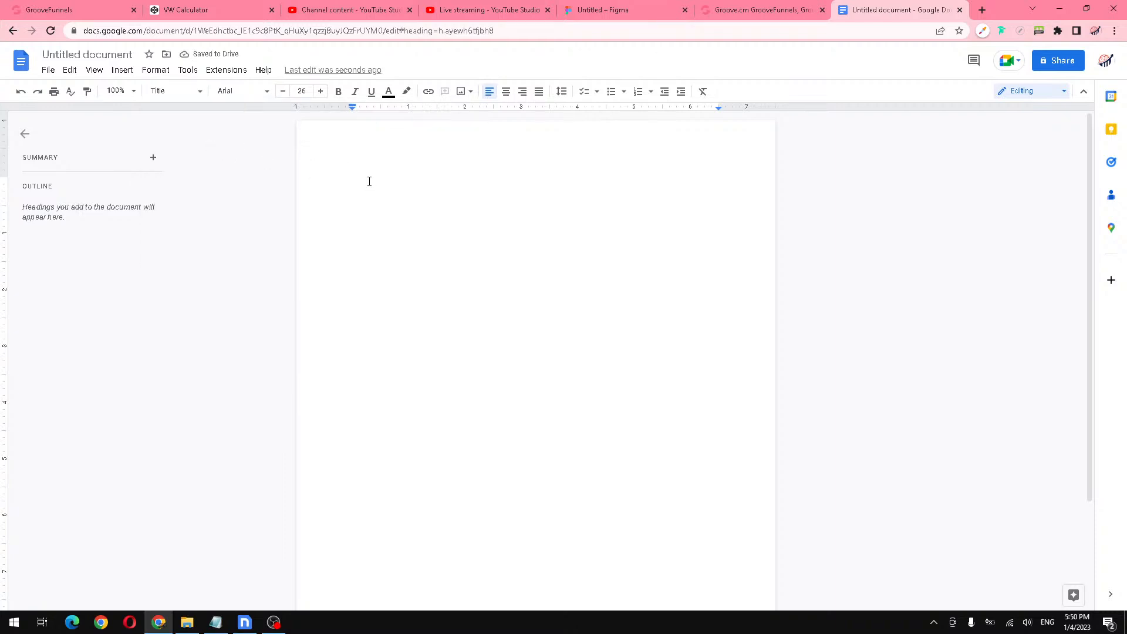
pyautogui.write('normal block')
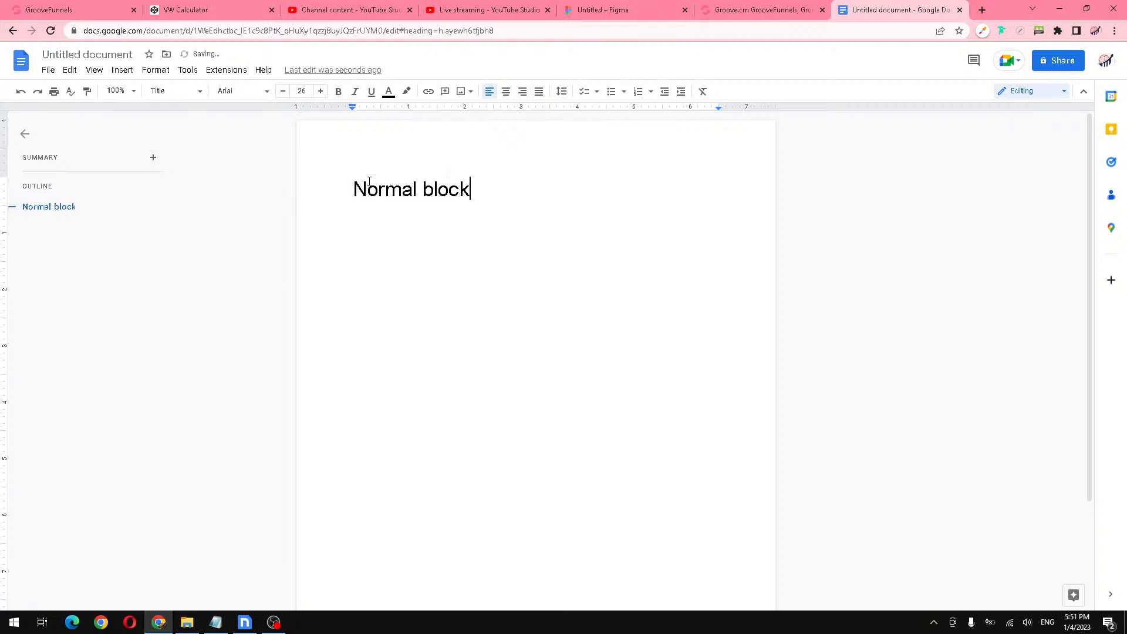
pyautogui.write(' contain')
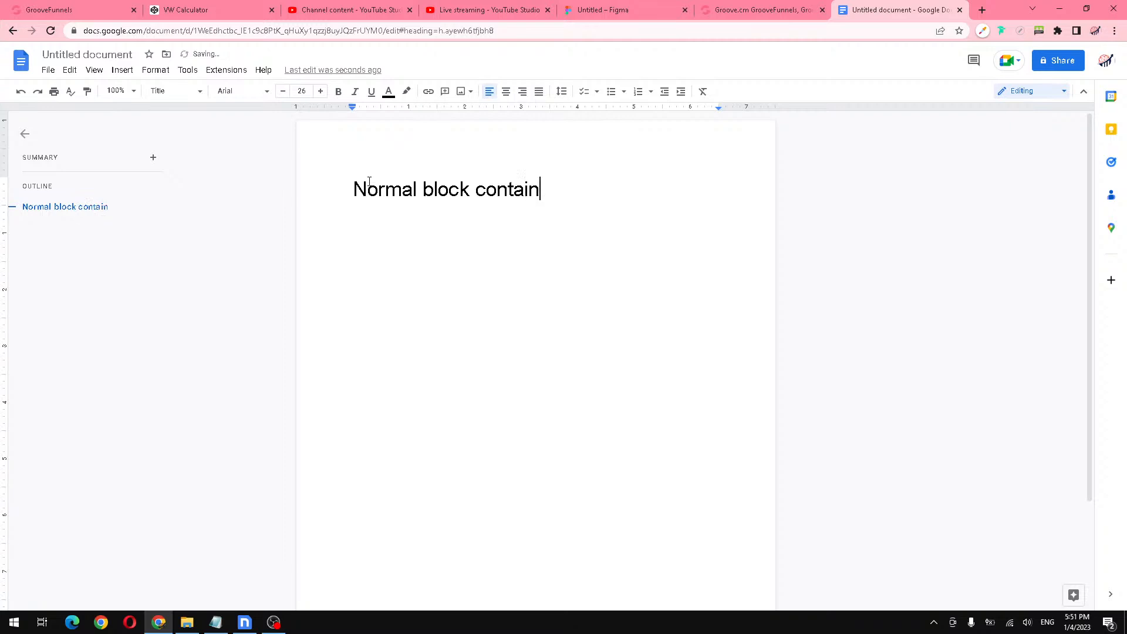
pyautogui.write('er size is 12')
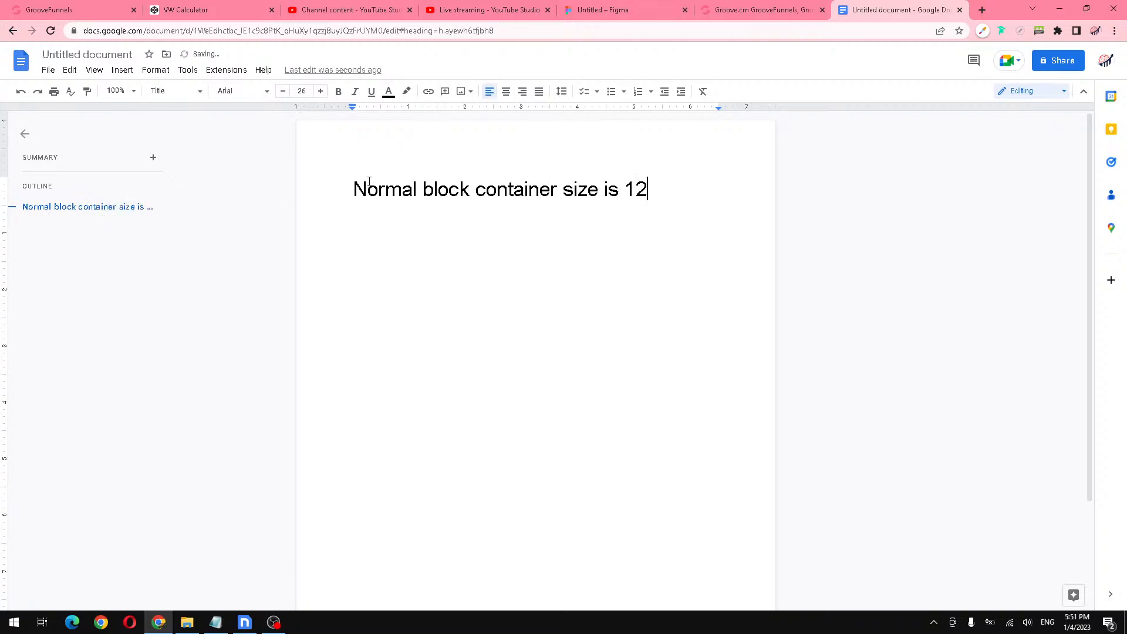
pyautogui.write('00px')
pyautogui.press('Return')
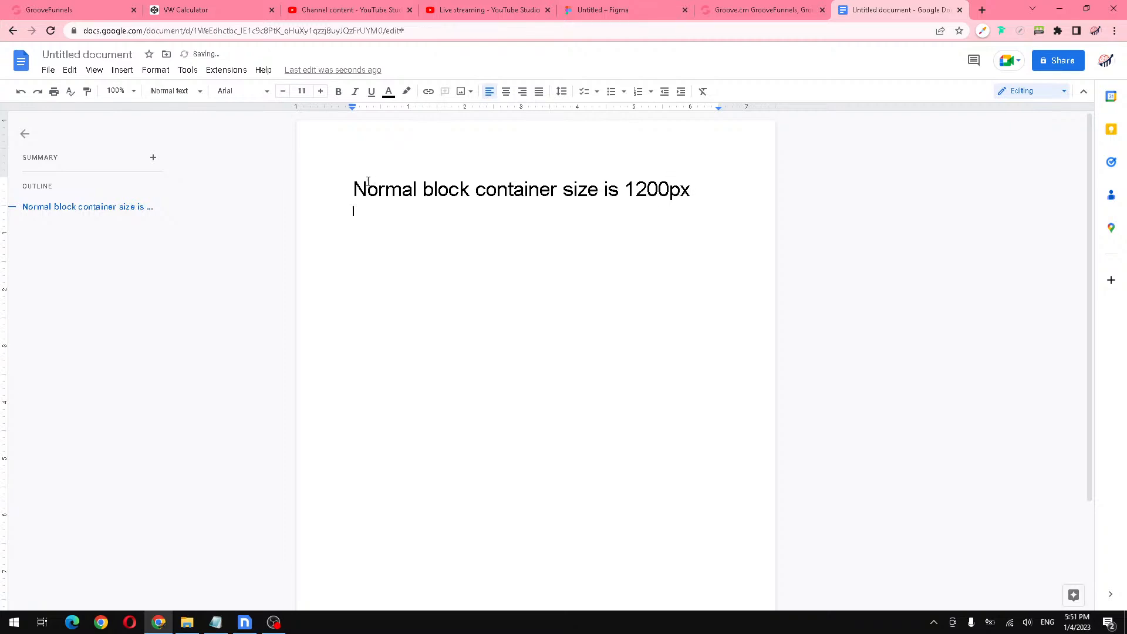
# Step: Add the line "The laptop block container size is 992px" in Title style below the normal block size
pyautogui.click(175, 90)
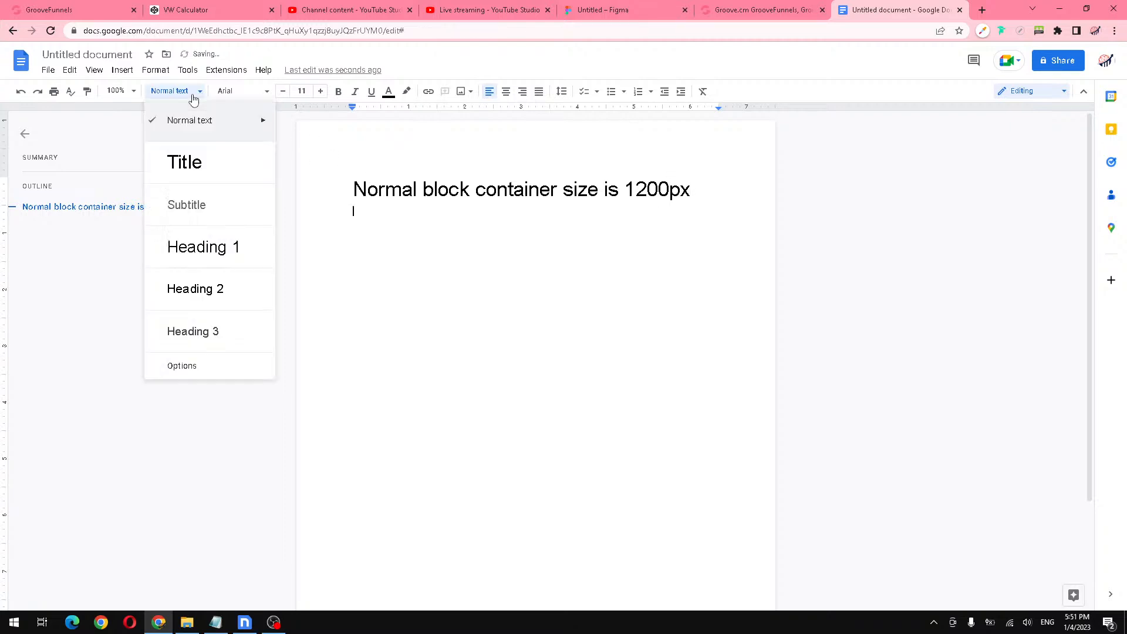
pyautogui.click(180, 162)
pyautogui.write('The la')
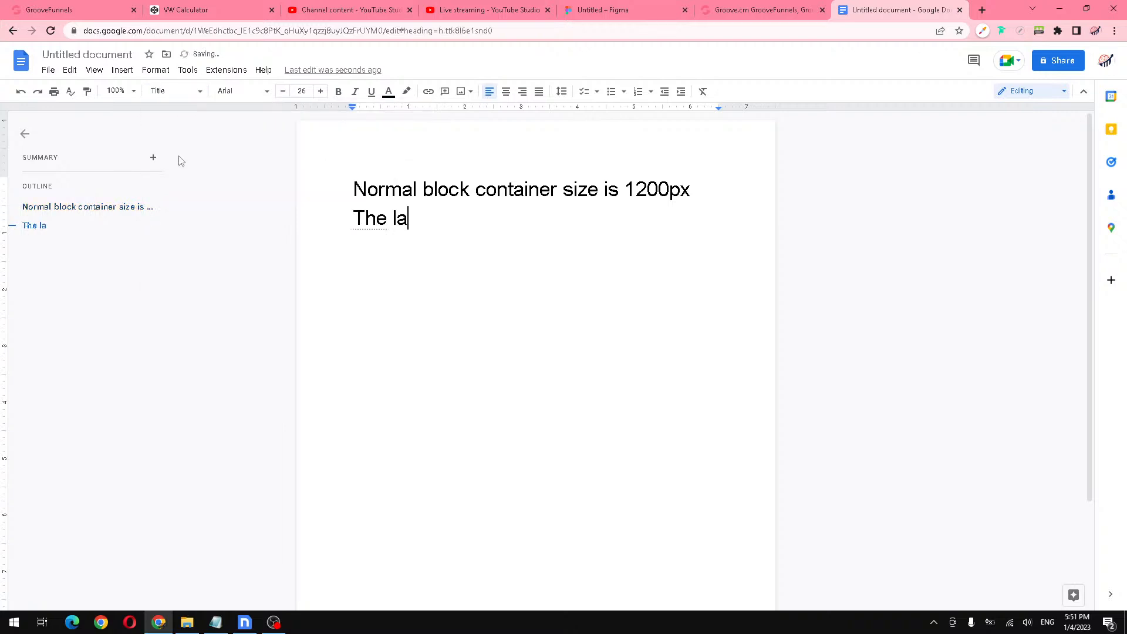
pyautogui.write('ptop block container size is')
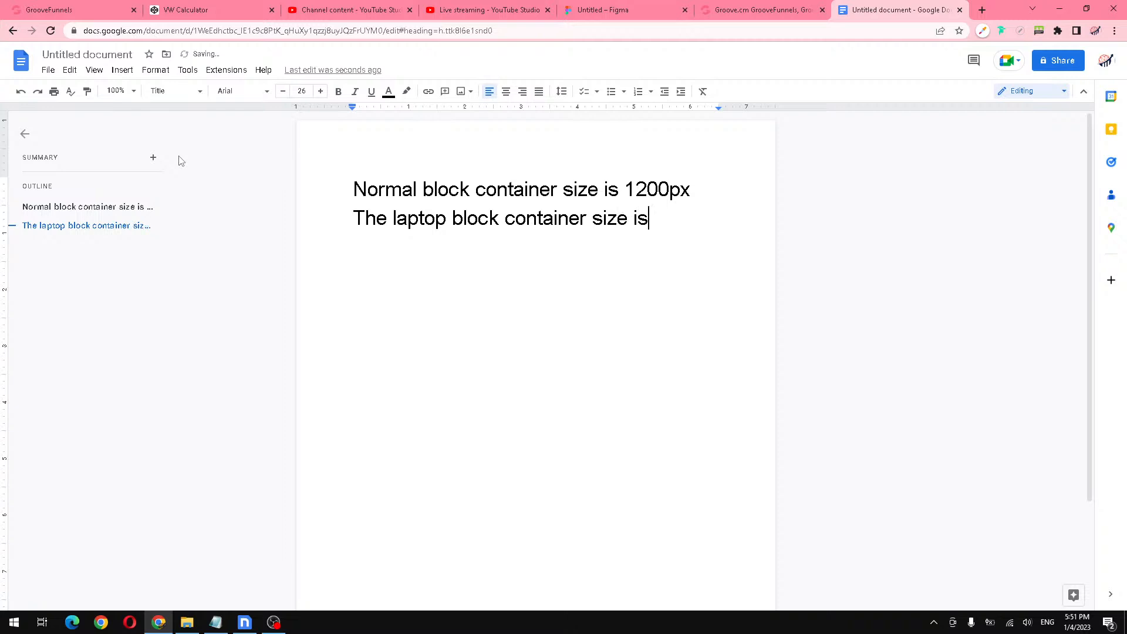
pyautogui.write(' 992px')
pyautogui.press('Return')
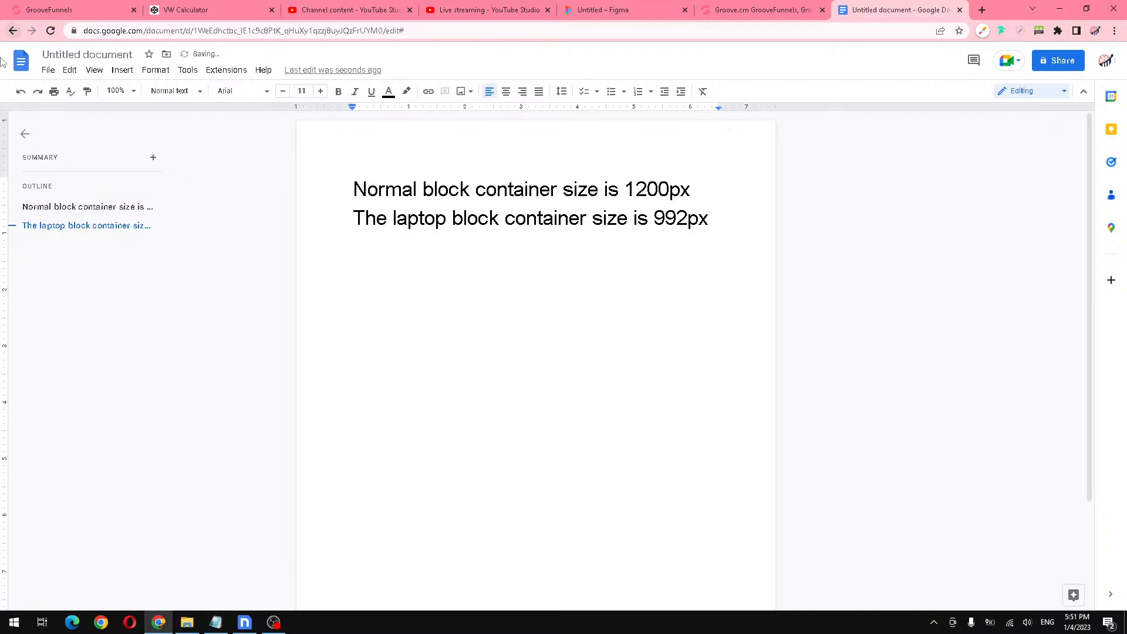
# Step: Check the horizontal tablet preview in GroovePages, and in Google Docs add "The horizontal ipad block size 768px" in Title style
pyautogui.click(68, 7)
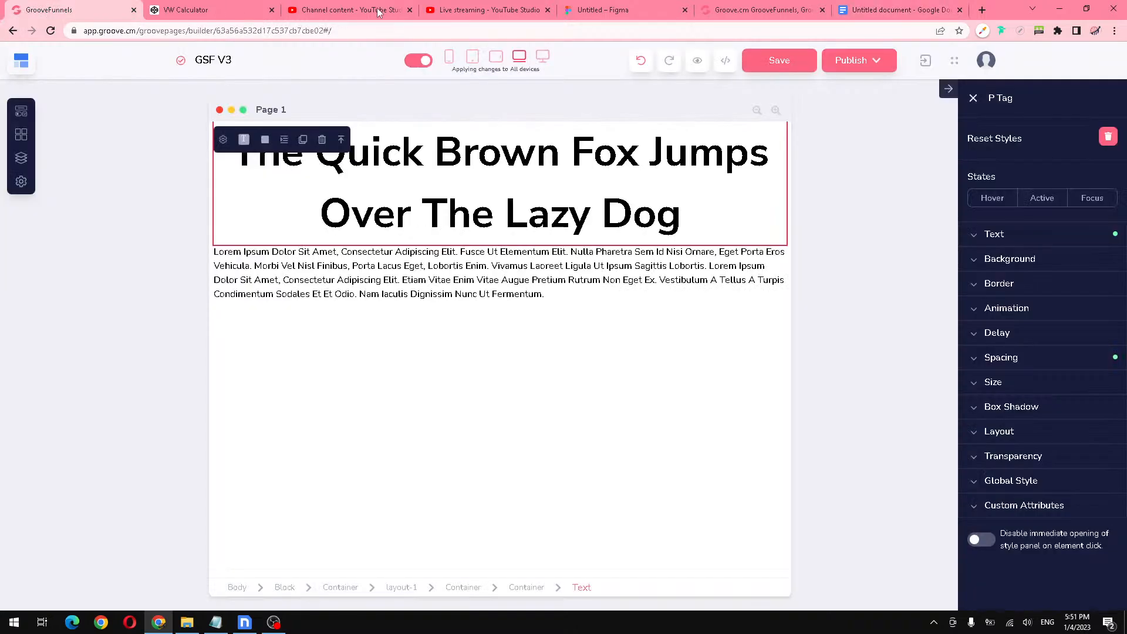
pyautogui.click(495, 59)
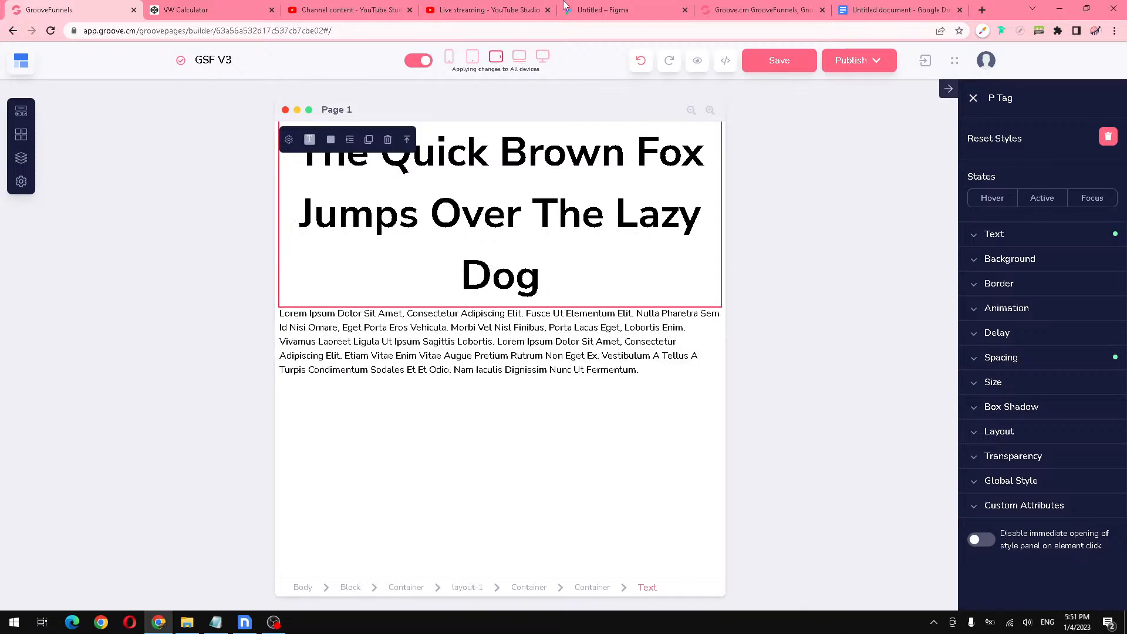
pyautogui.click(860, 6)
pyautogui.write('The hori')
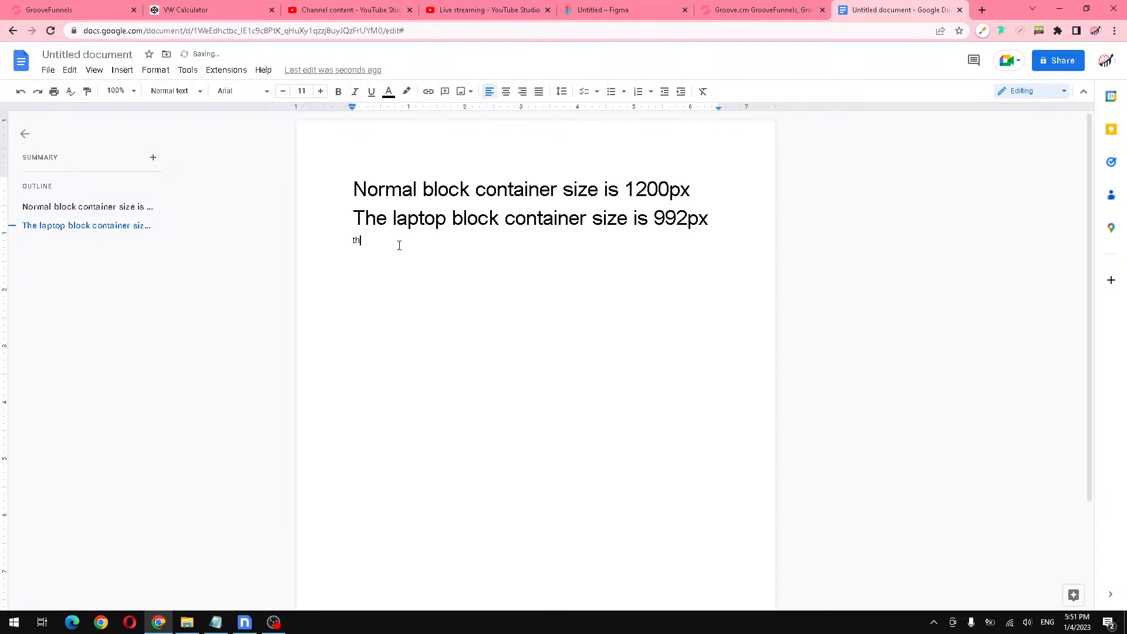
pyautogui.write('zontal ipad block size 768px')
pyautogui.tripleClick(355, 241)
pyautogui.click(197, 95)
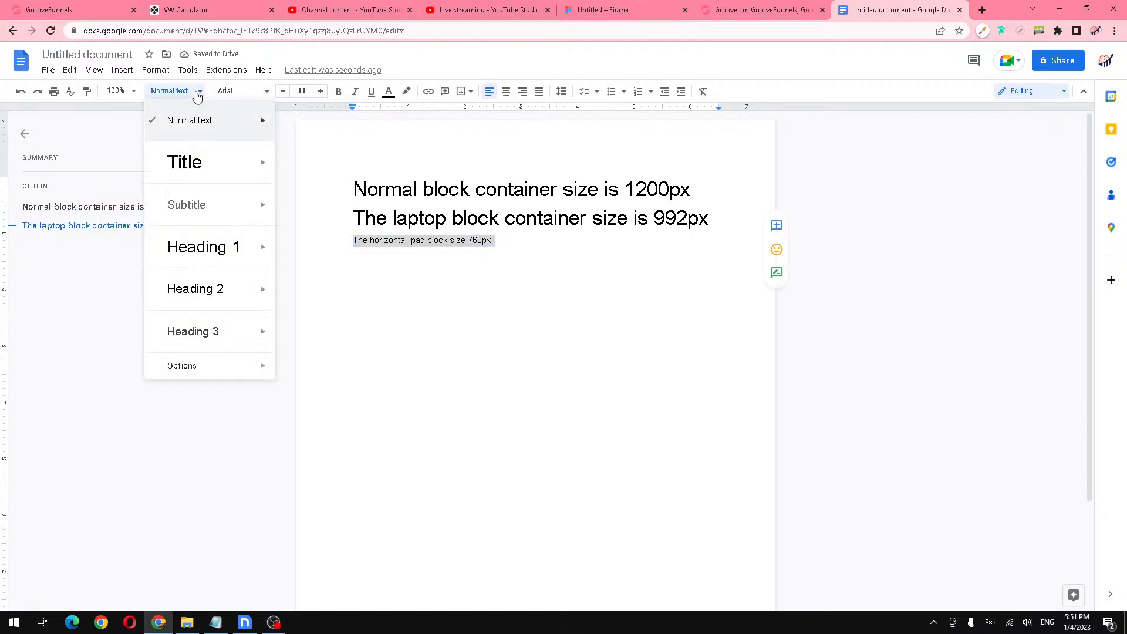
pyautogui.click(201, 166)
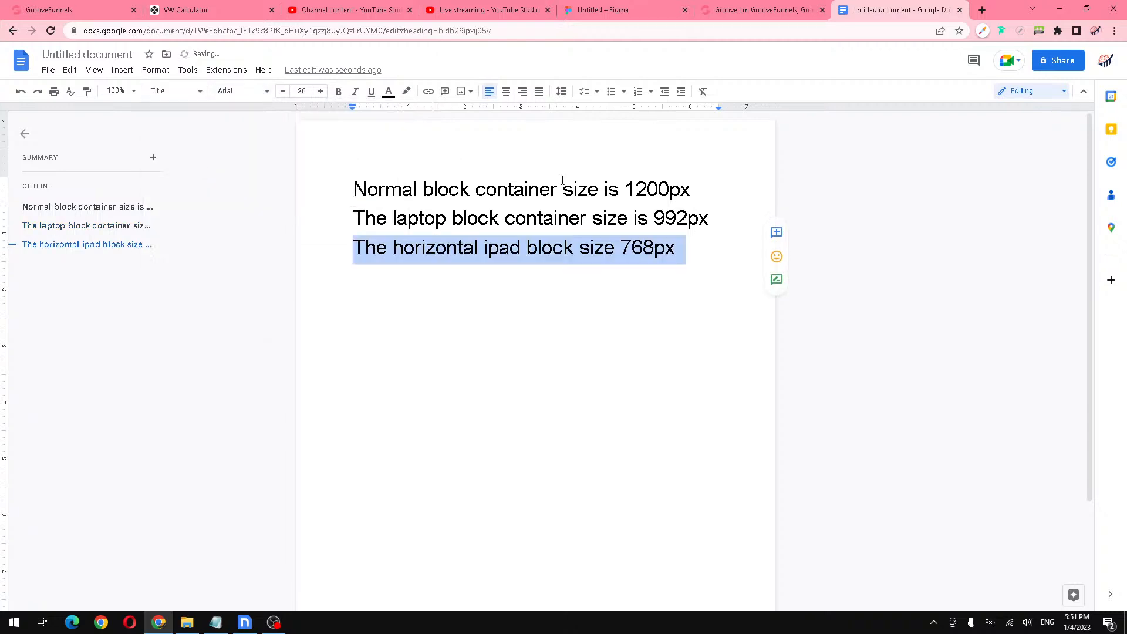
pyautogui.click(683, 253)
pyautogui.press('Return')
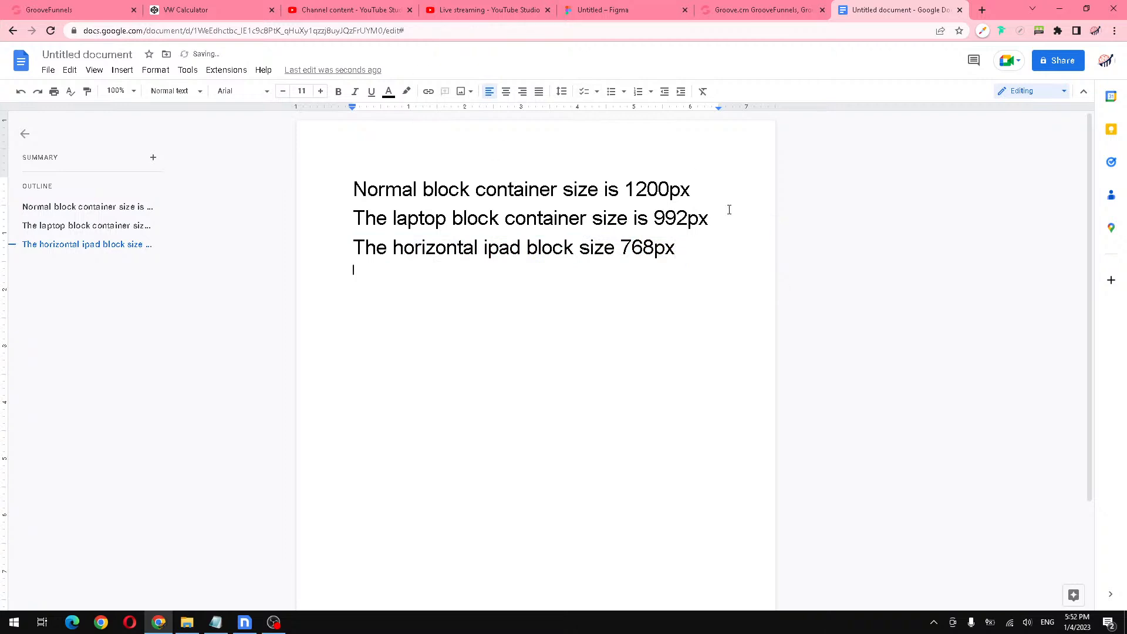
# Step: Add the line "The Vertical ipad size is 640px" below the horizontal iPad size and apply the Title style
pyautogui.write('The Vertical ipad size is 640px')
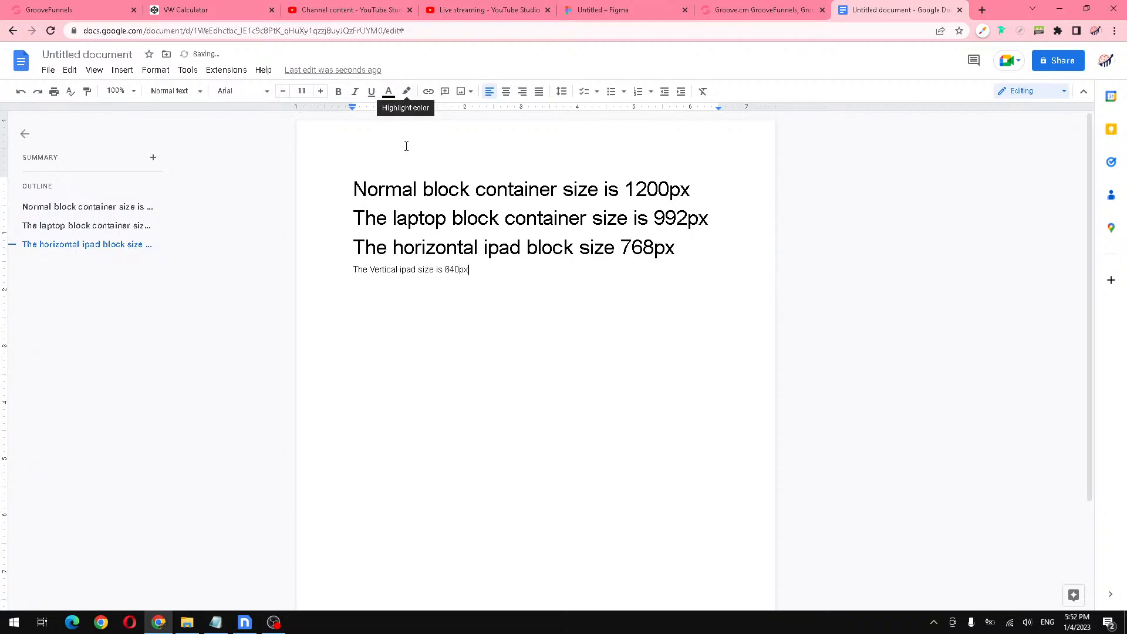
pyautogui.tripleClick(425, 269)
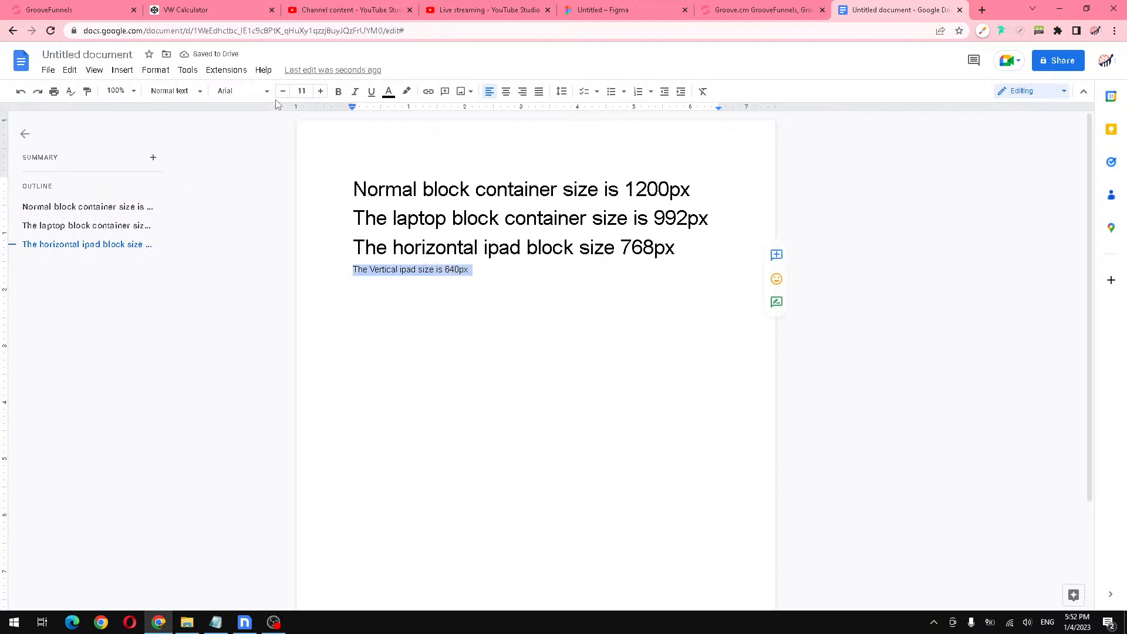
pyautogui.click(198, 93)
pyautogui.click(194, 165)
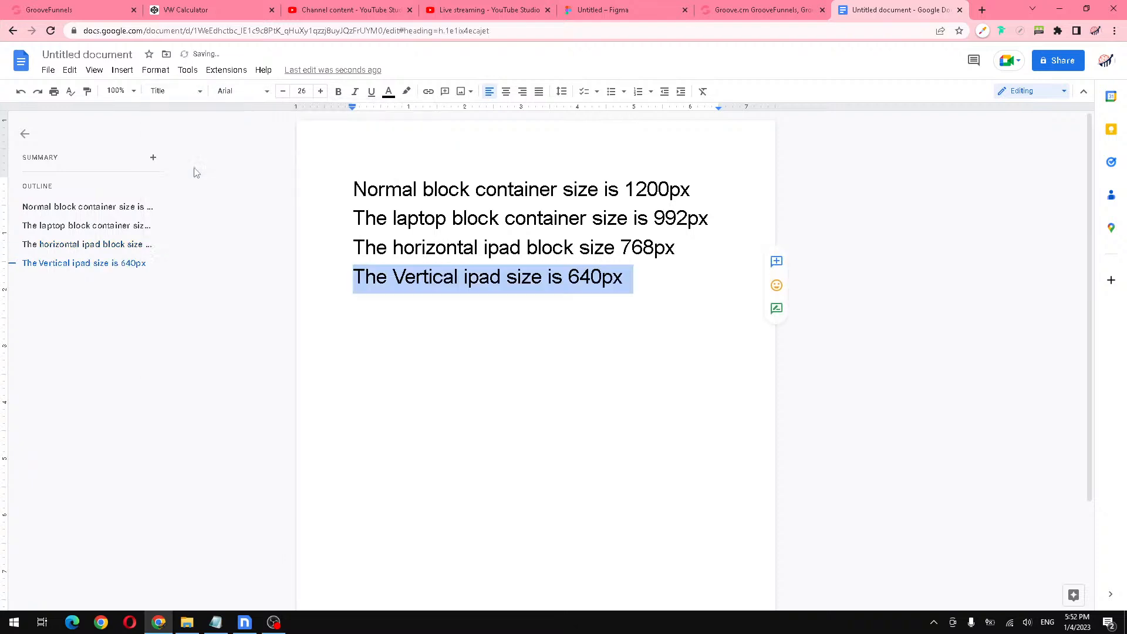
pyautogui.click(642, 286)
pyautogui.press('Return')
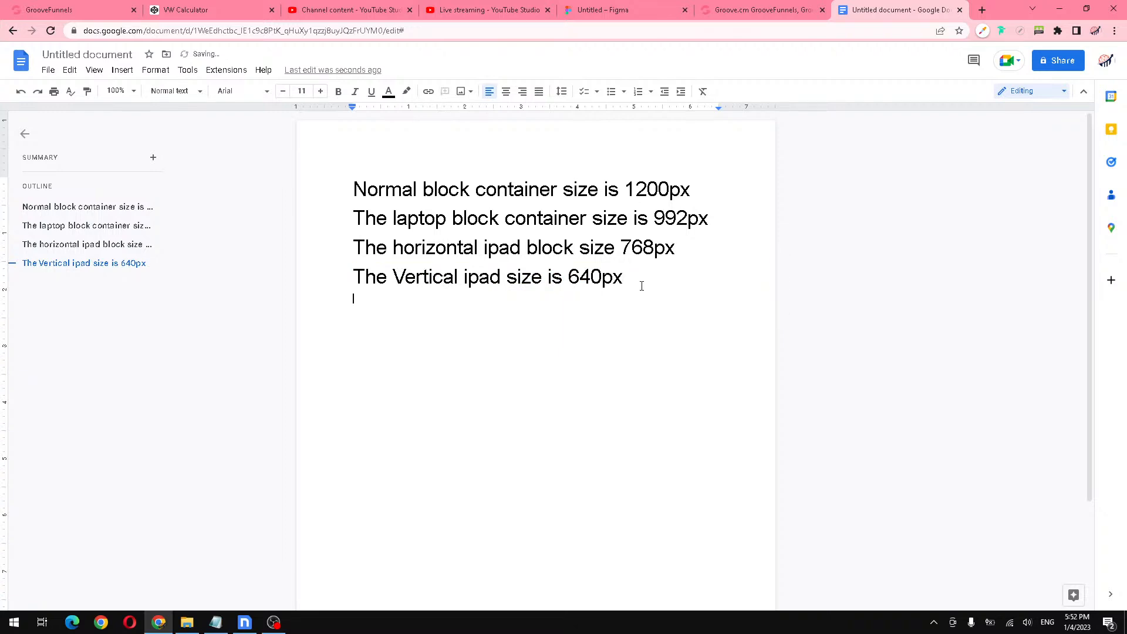
# Step: Switch to GroovePages to preview the page at phone width, and view the type scale in Figma
pyautogui.click(57, 7)
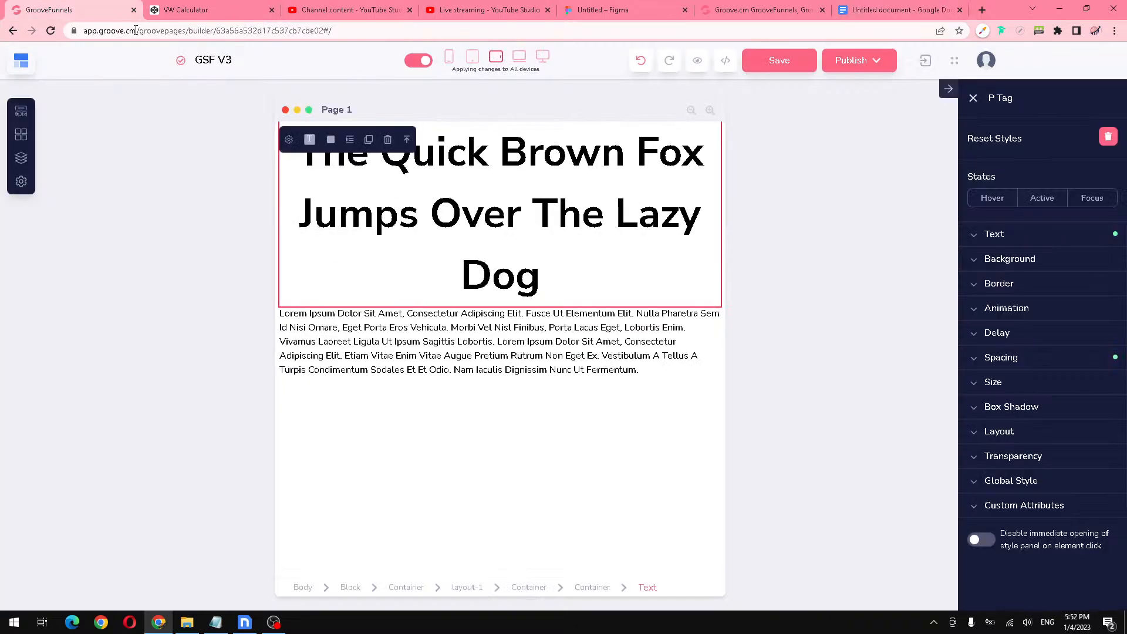
pyautogui.click(449, 61)
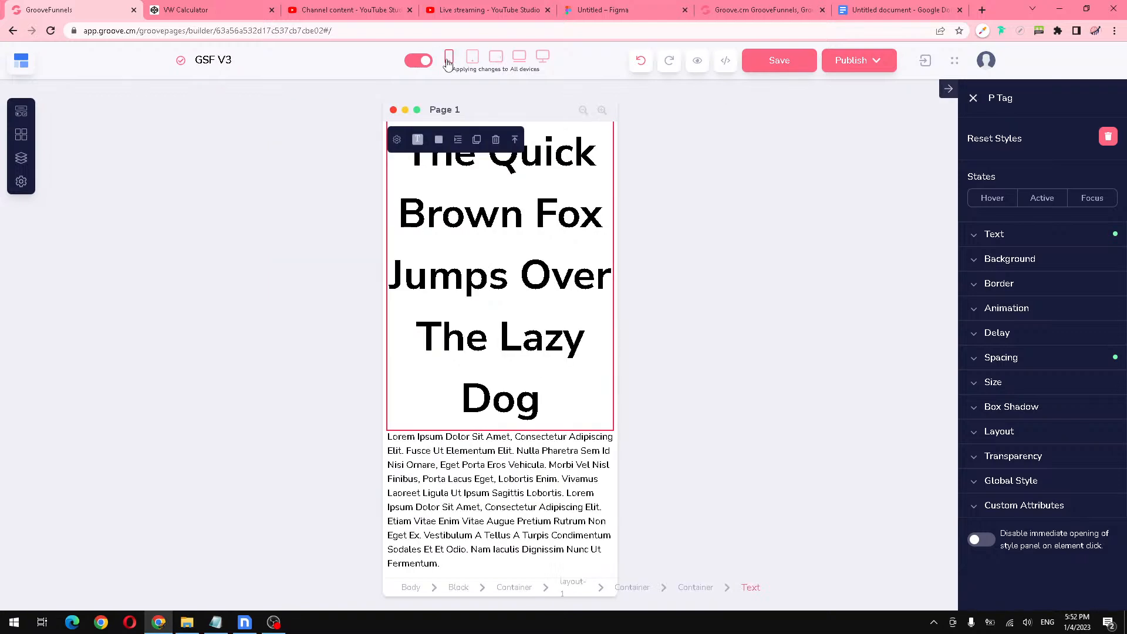
pyautogui.click(604, 6)
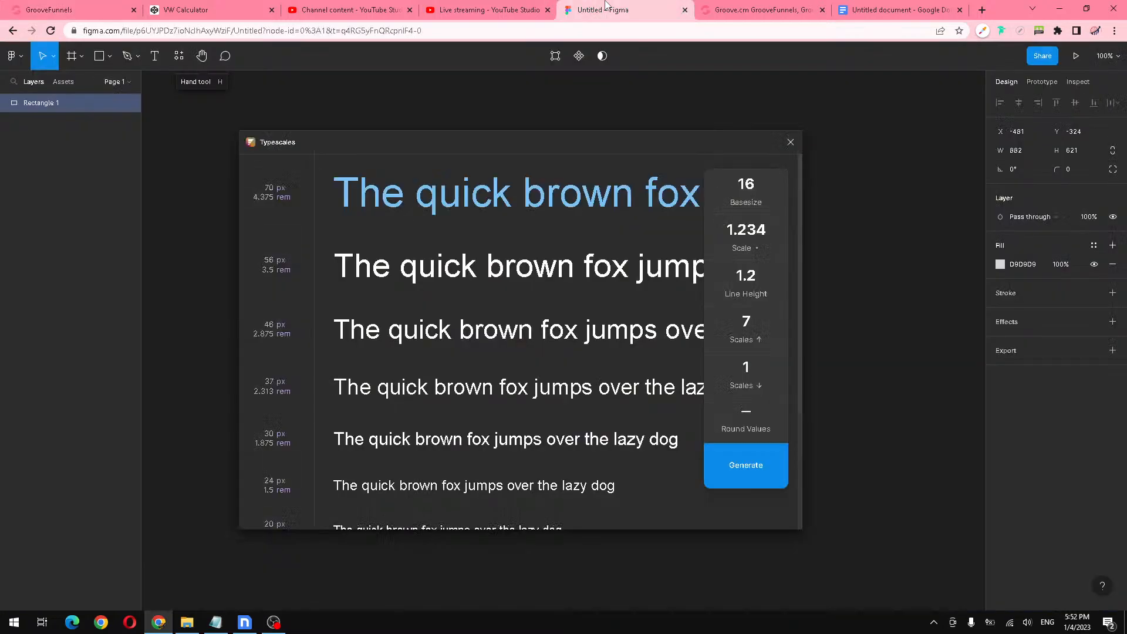
# Step: Return to Google Docs and add "The phone size 330px" in Title style below the vertical iPad size
pyautogui.click(887, 8)
pyautogui.press('Return')
pyautogui.write('The phone size ')
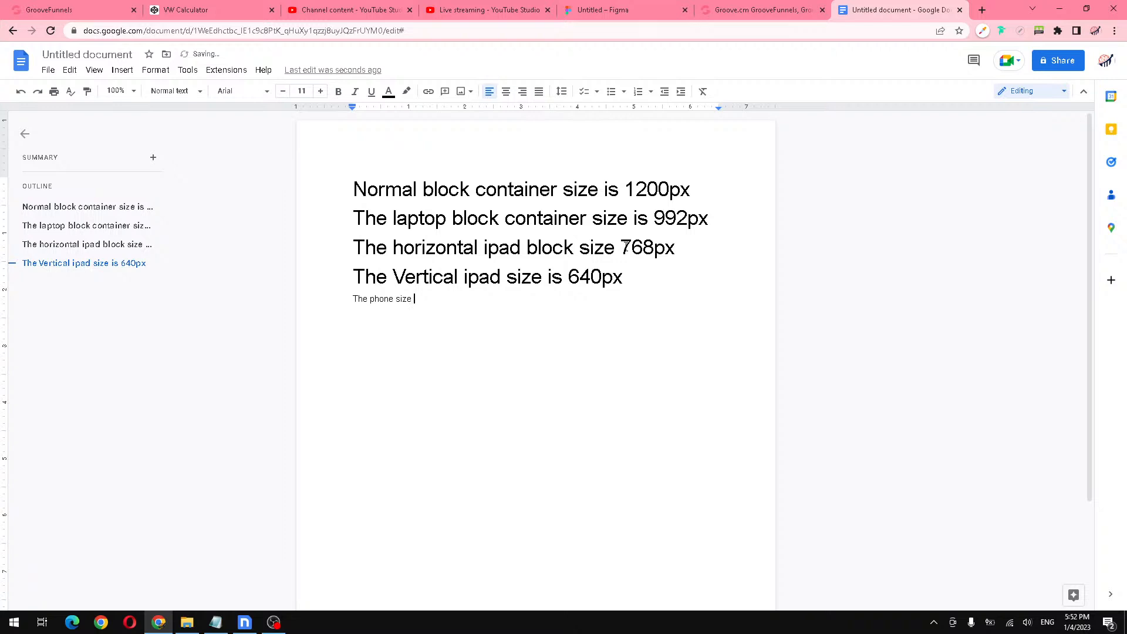
pyautogui.write('330px')
pyautogui.tripleClick(394, 301)
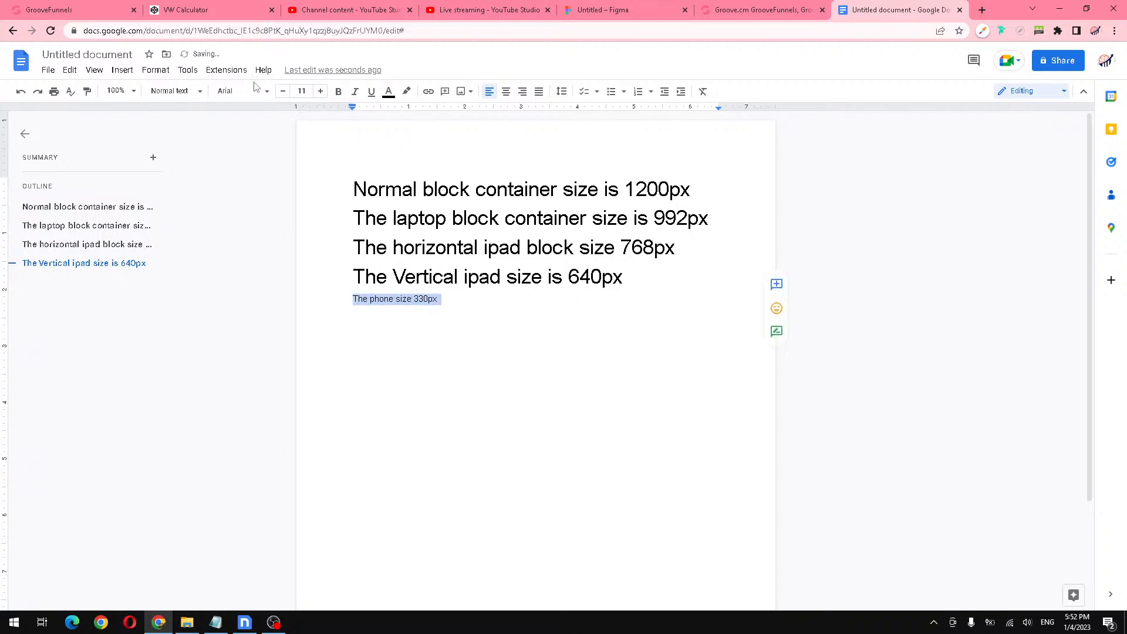
pyautogui.click(170, 91)
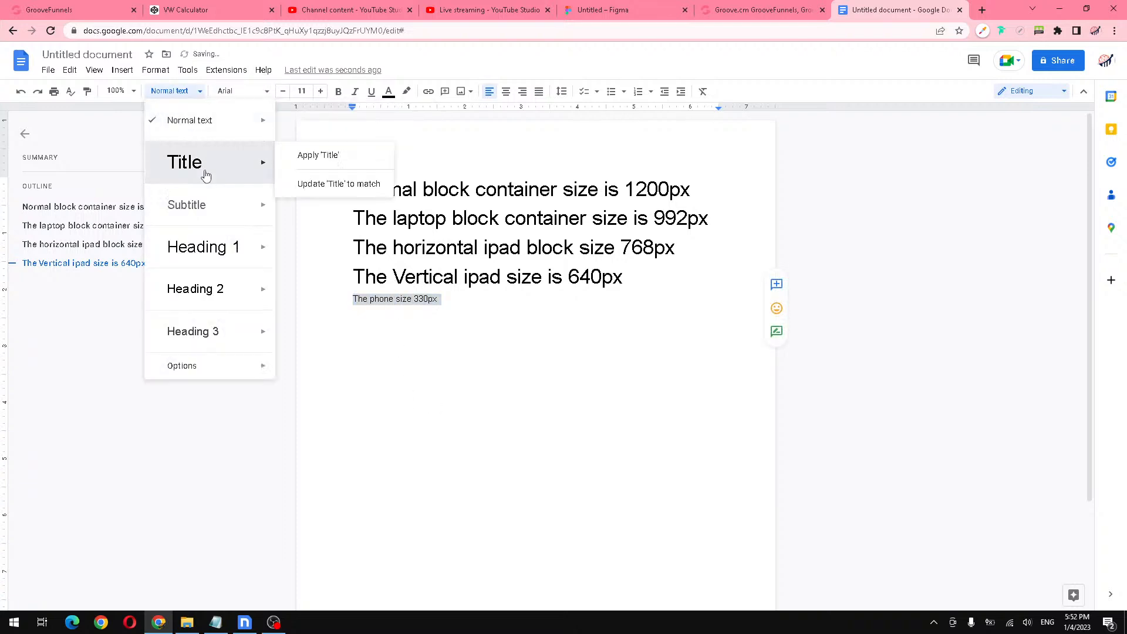
pyautogui.click(182, 162)
pyautogui.click(595, 314)
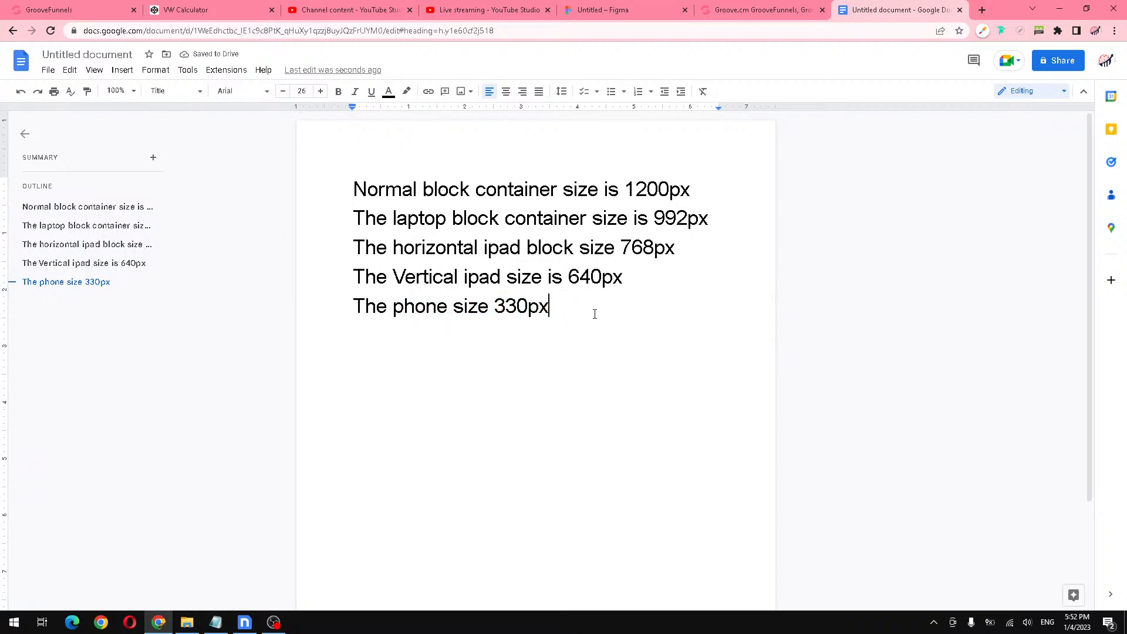
pyautogui.press('Return')
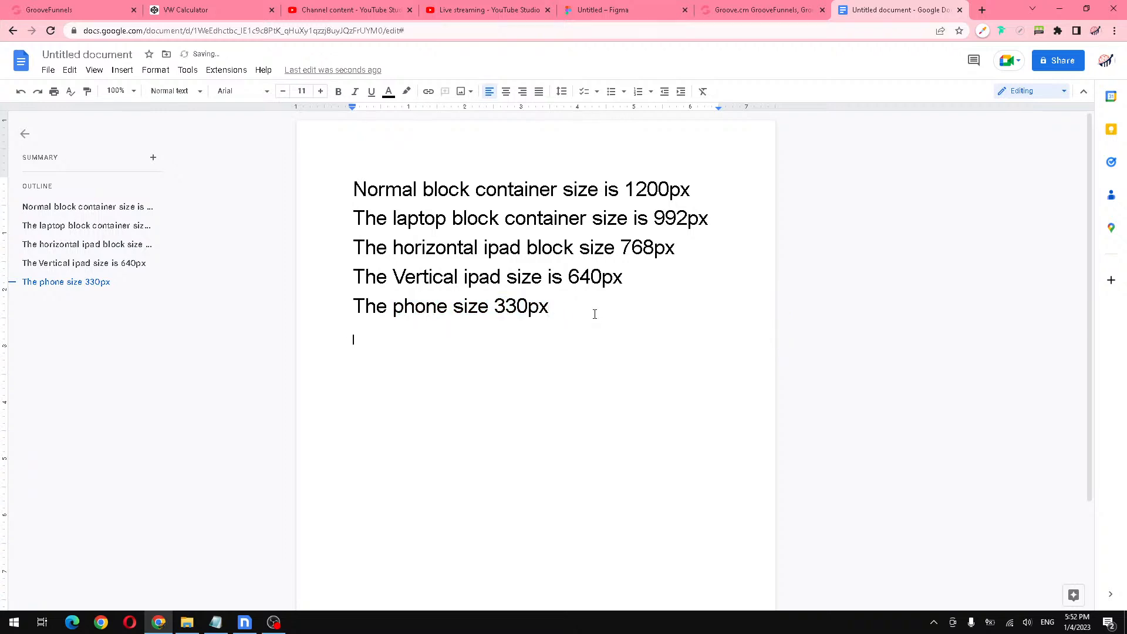
# Step: Enter "1vw" in Subtitle style on the line below the phone size
pyautogui.click(197, 92)
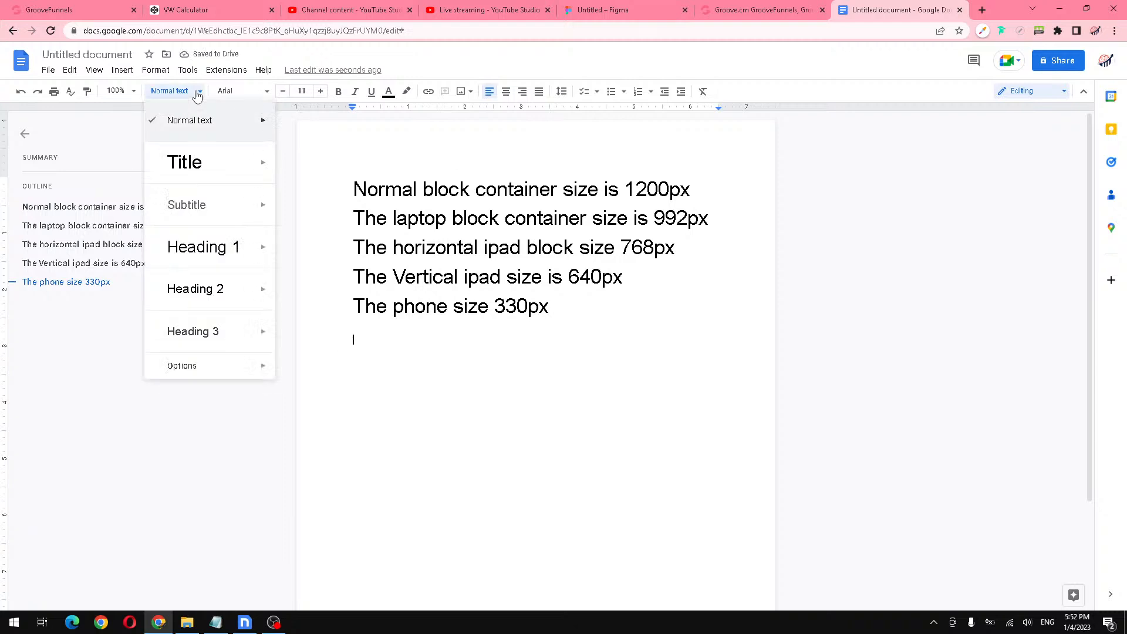
pyautogui.click(200, 204)
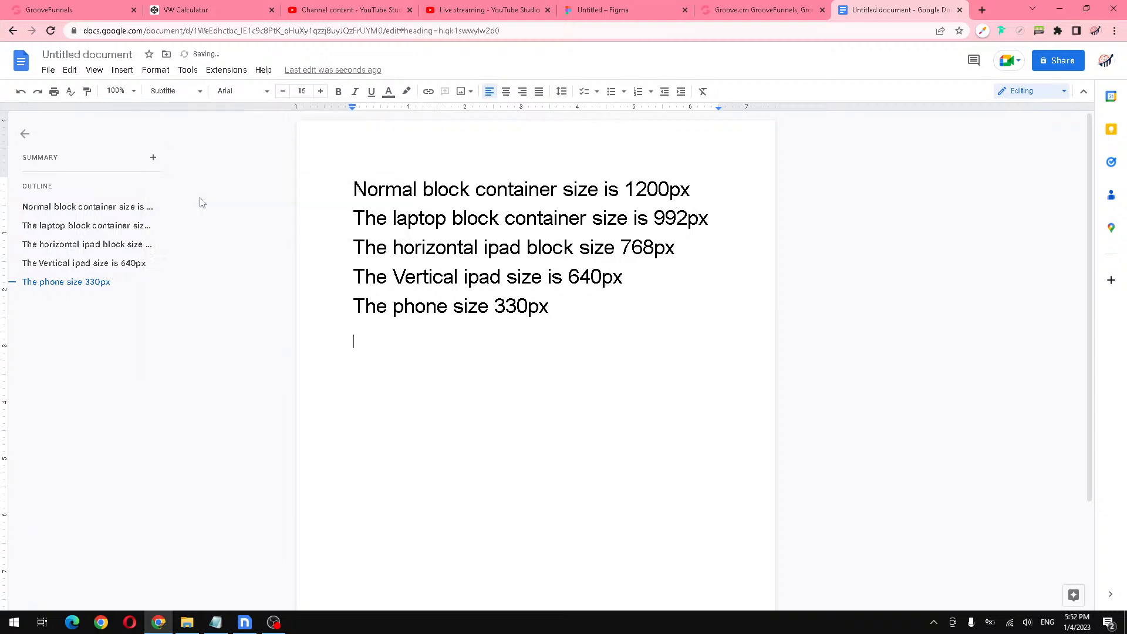
pyautogui.write('1vw')
pyautogui.click(200, 203)
# Step: Insert the line "1VW = 12px" in Subtitle style directly below the 1200px container size
pyautogui.moveTo(353, 189); pyautogui.dragTo(468, 223)
pyautogui.click(695, 199)
pyautogui.press('Return')
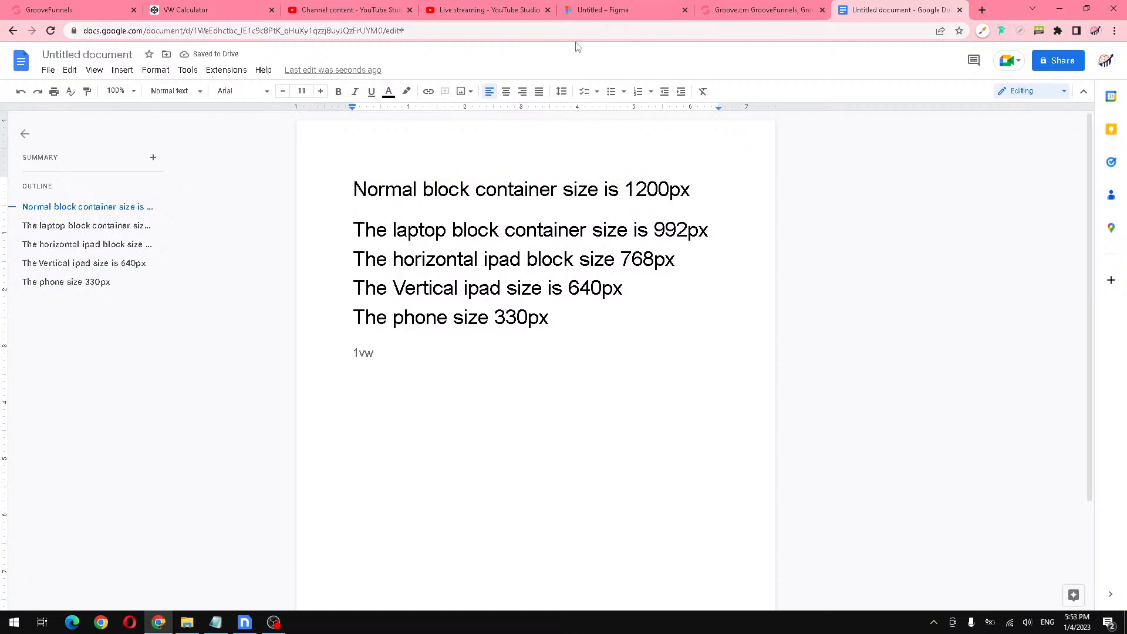
pyautogui.click(178, 98)
pyautogui.click(208, 210)
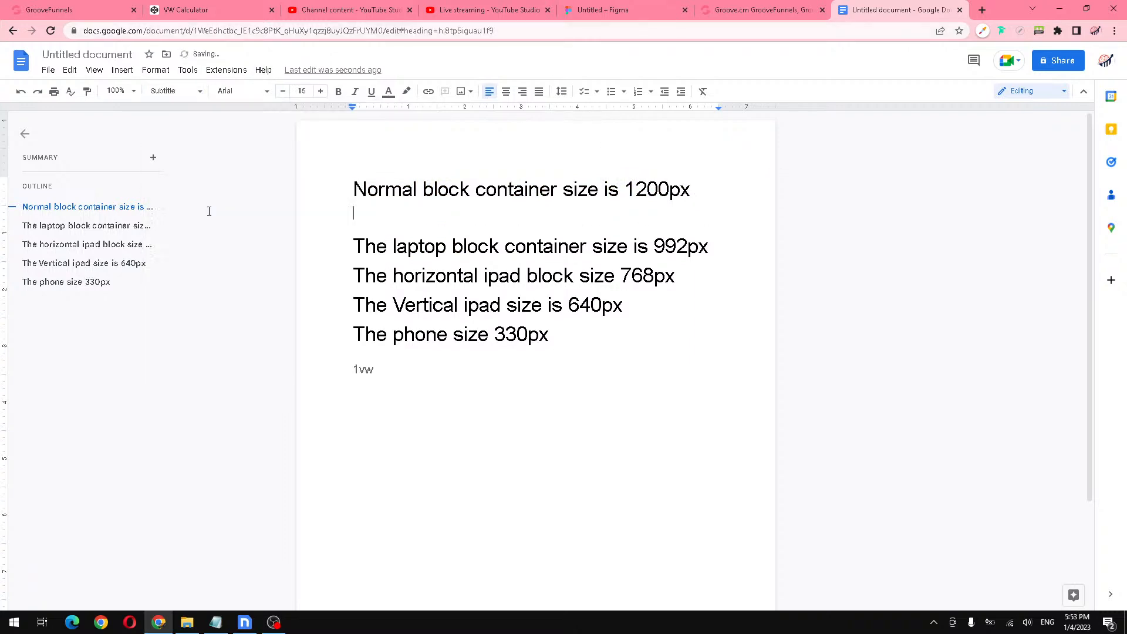
pyautogui.write('1VW')
pyautogui.write('= 12px')
# Step: Insert a new line below the laptop container size and start it with "1"
pyautogui.click(733, 249)
pyautogui.press('Return')
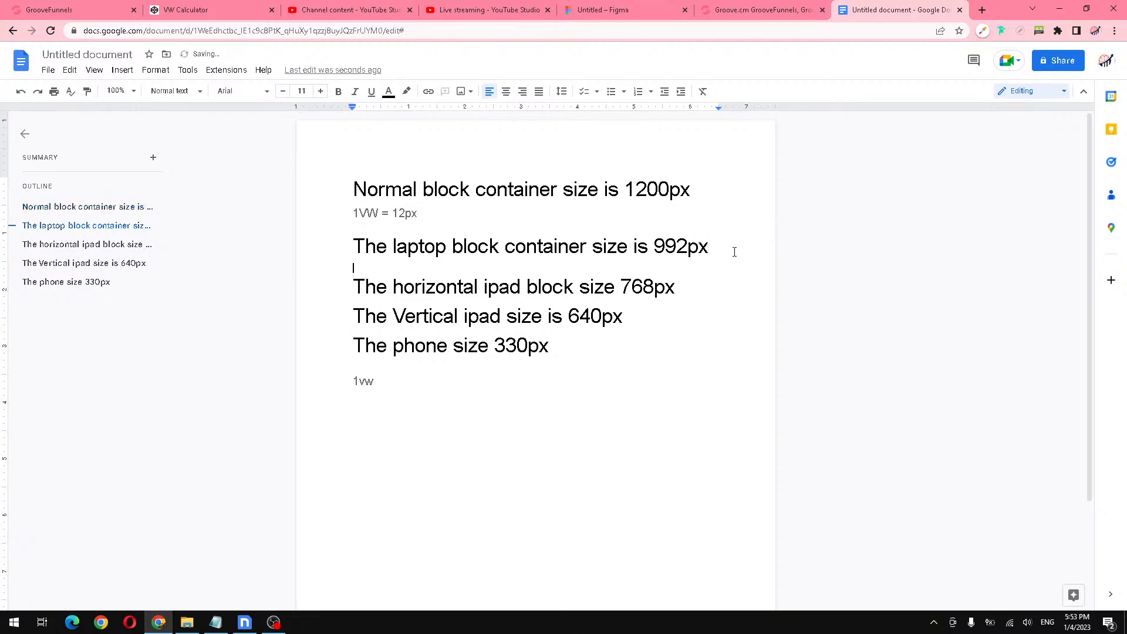
pyautogui.write('qVW')
pyautogui.press('BackSpace')
pyautogui.press('BackSpace')
pyautogui.press('BackSpace')
pyautogui.write('q')
pyautogui.write('1')
pyautogui.press('BackSpace')
pyautogui.press('BackSpace')
pyautogui.write('1')
# Step: Replace the "1" below the laptop container size with a copy of the Subtitle 1VW line, changed to "1VW = 9.92px"
pyautogui.tripleClick(396, 226)
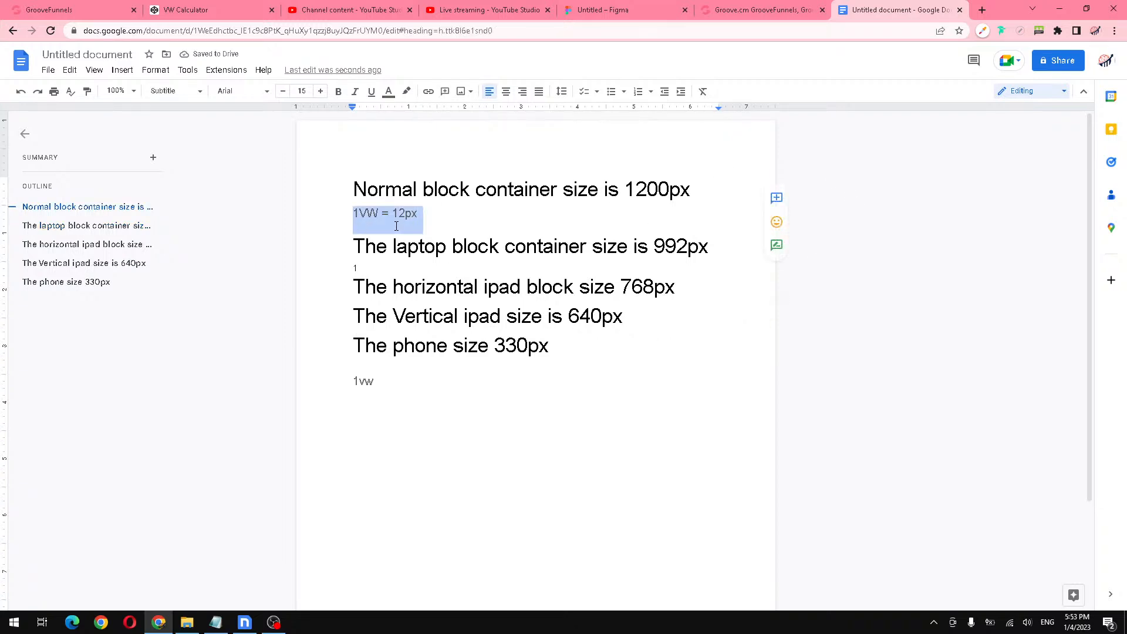
pyautogui.hotkey('ctrl', 'c')
pyautogui.tripleClick(366, 276)
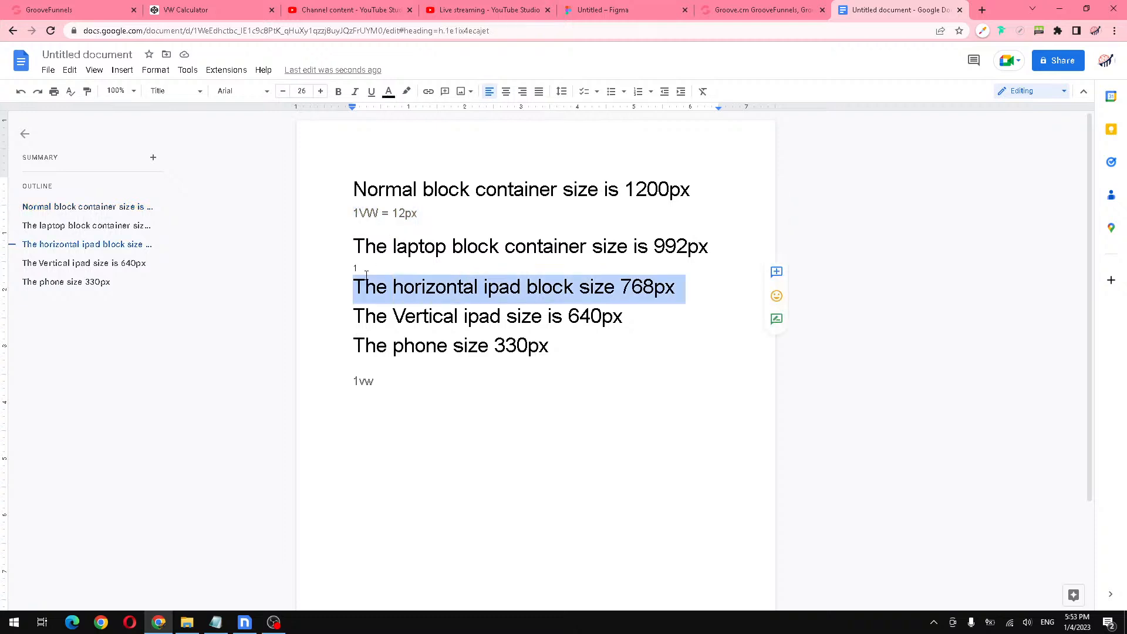
pyautogui.click(382, 267)
pyautogui.press('BackSpace')
pyautogui.hotkey('ctrl', 'v')
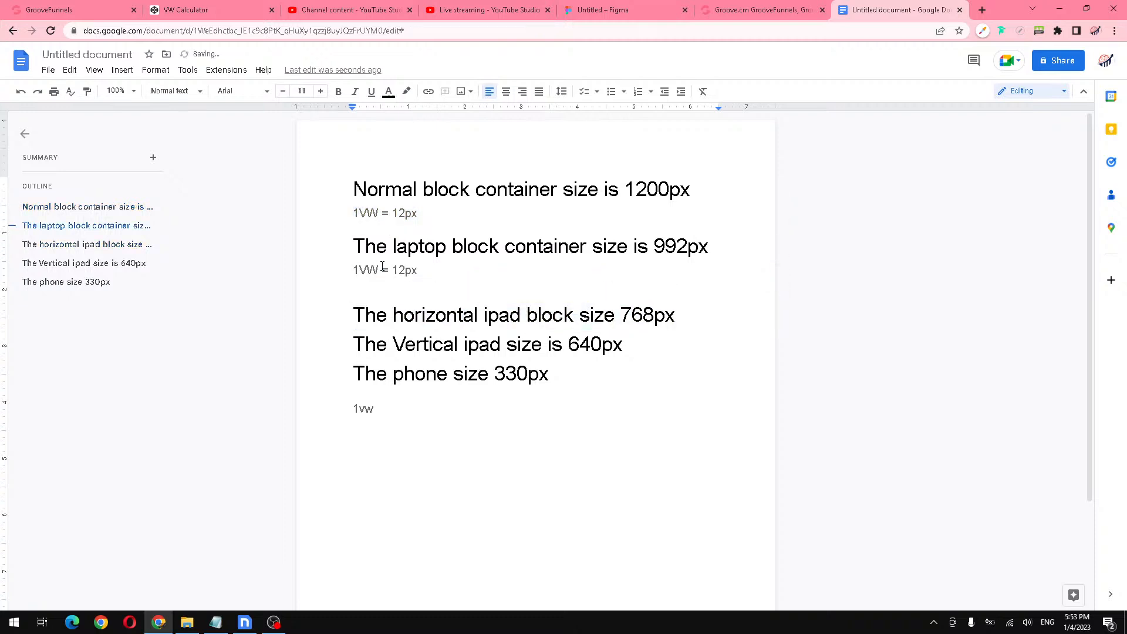
pyautogui.press('BackSpace')
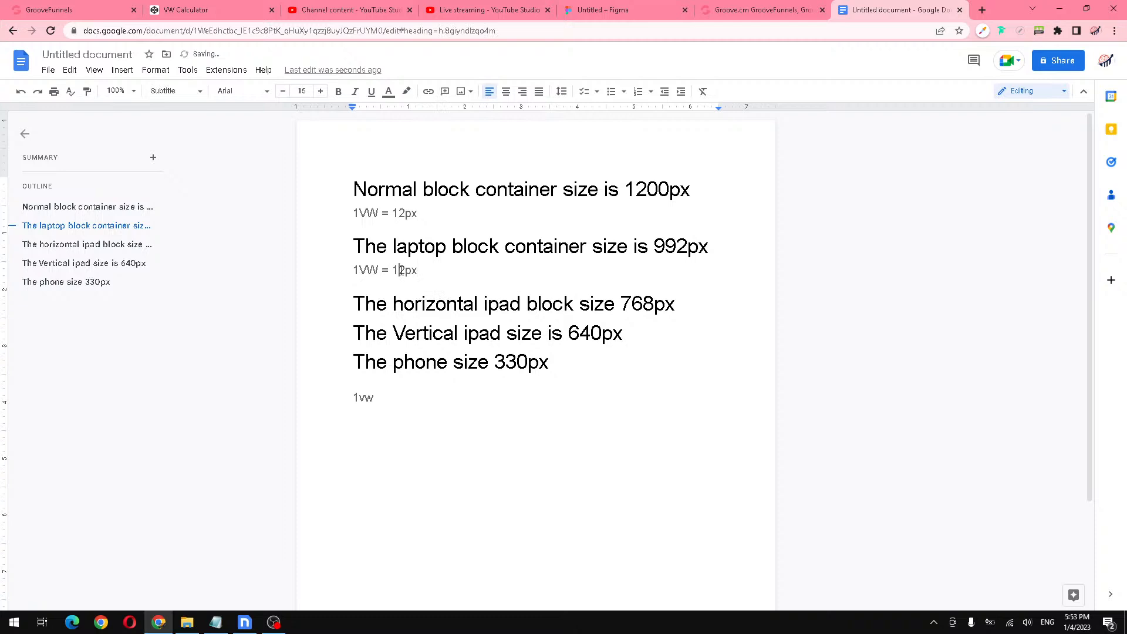
pyautogui.doubleClick(401, 271)
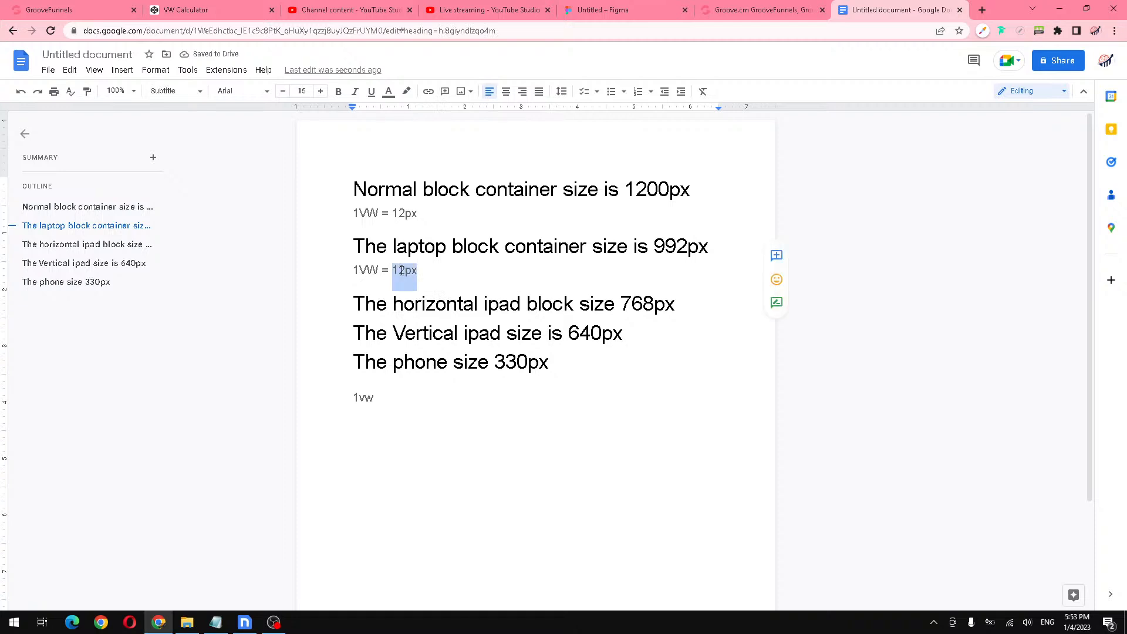
pyautogui.write('9.92')
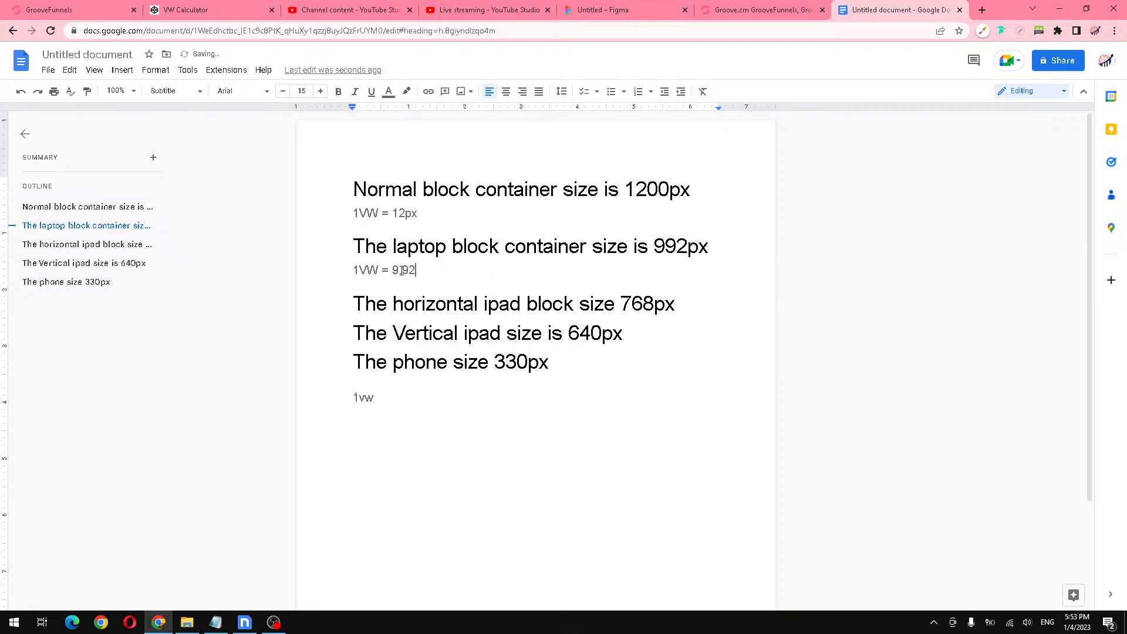
pyautogui.write('px')
# Step: Copy the laptop's 1VW line below the horizontal iPad size and change it to "1VW = 7.68px"
pyautogui.tripleClick(411, 275)
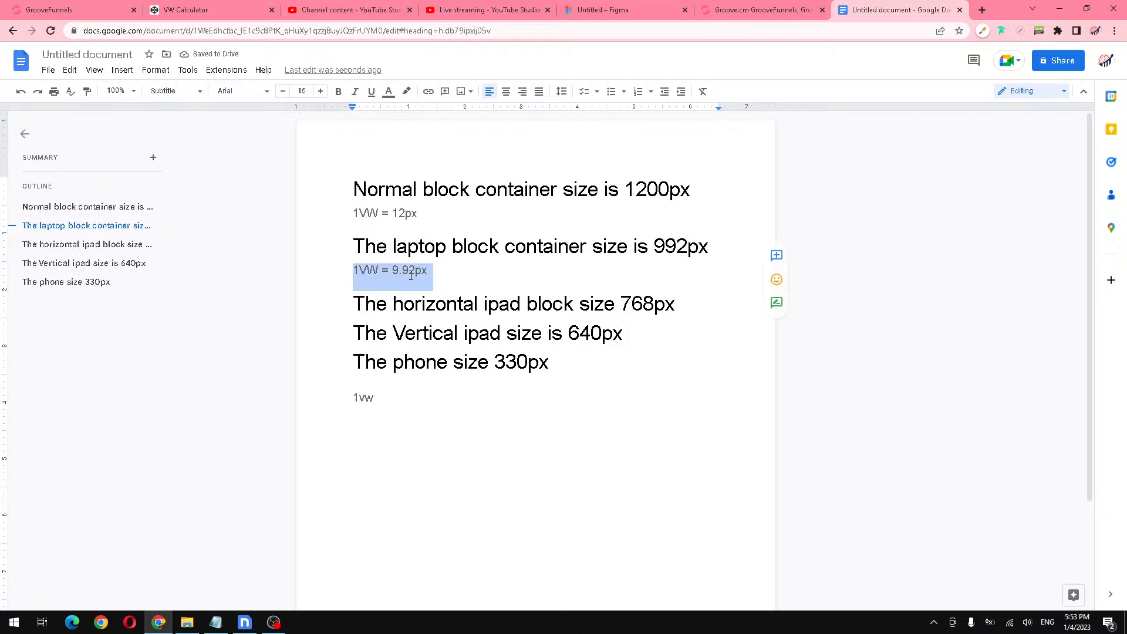
pyautogui.click(692, 295)
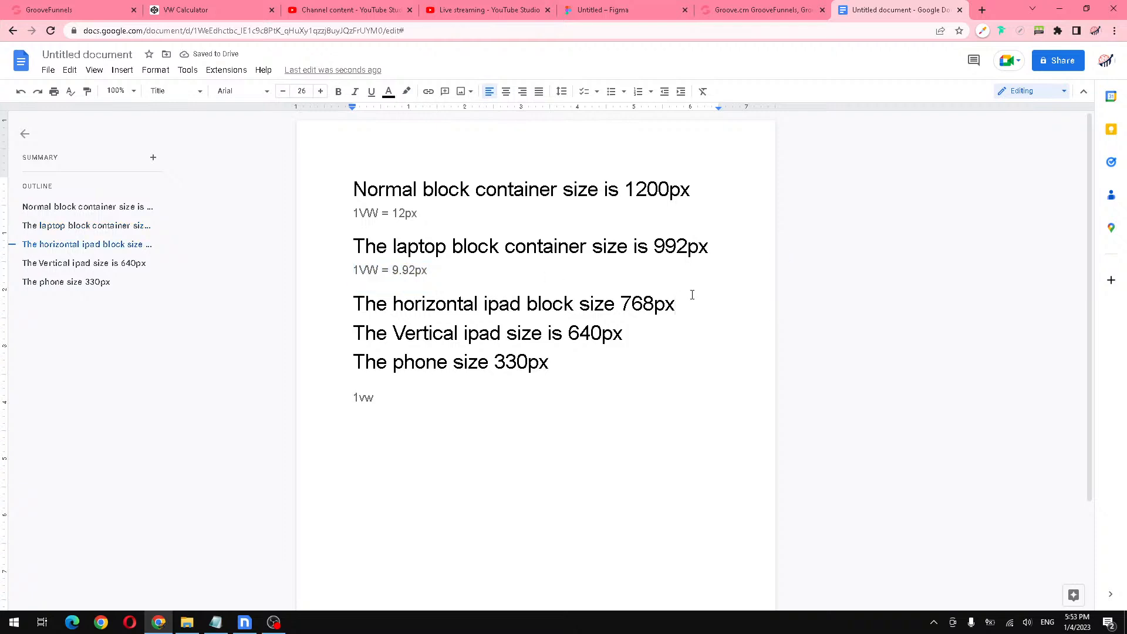
pyautogui.press('Return')
pyautogui.hotkey('ctrl', 'v')
pyautogui.press('BackSpace')
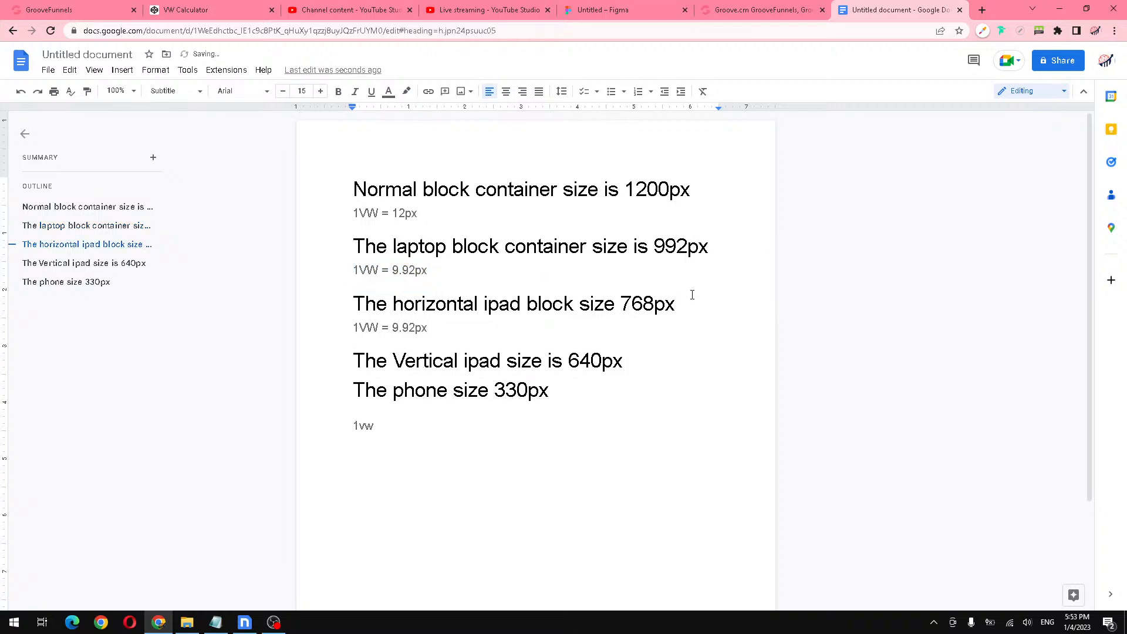
pyautogui.press('BackSpace')
pyautogui.press('BackSpace')
pyautogui.press('BackSpace')
pyautogui.press('BackSpace')
pyautogui.press('BackSpace')
pyautogui.press('BackSpace')
pyautogui.write('7.68px')
# Step: Insert the copied 1VW line below the vertical iPad size and change it to "1VW = 6.4px"
pyautogui.click(629, 369)
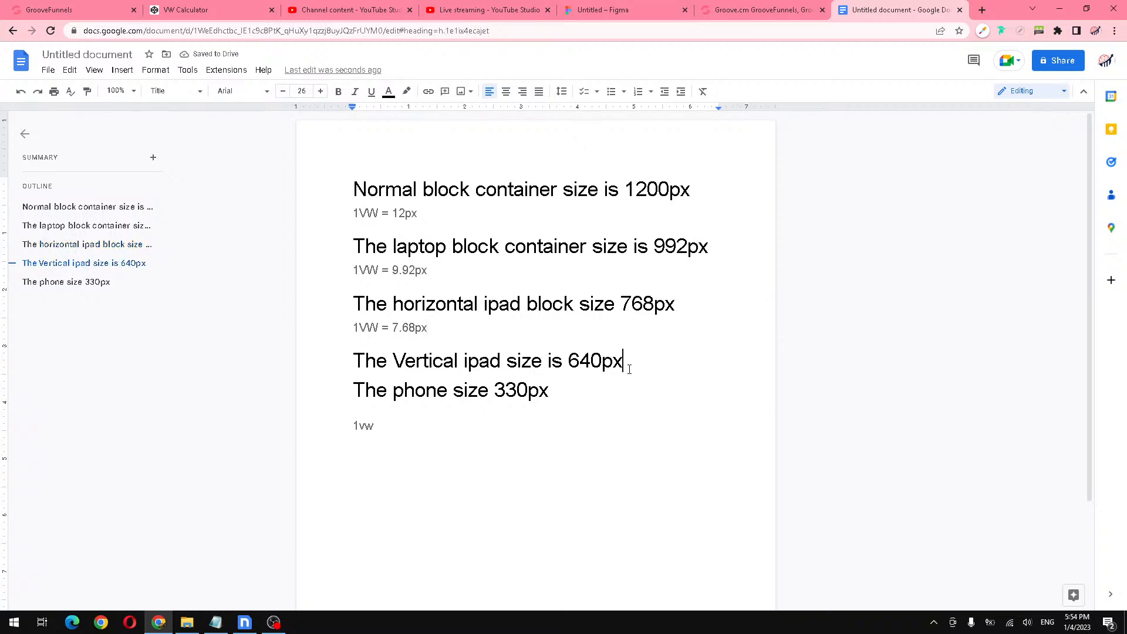
pyautogui.press('Return')
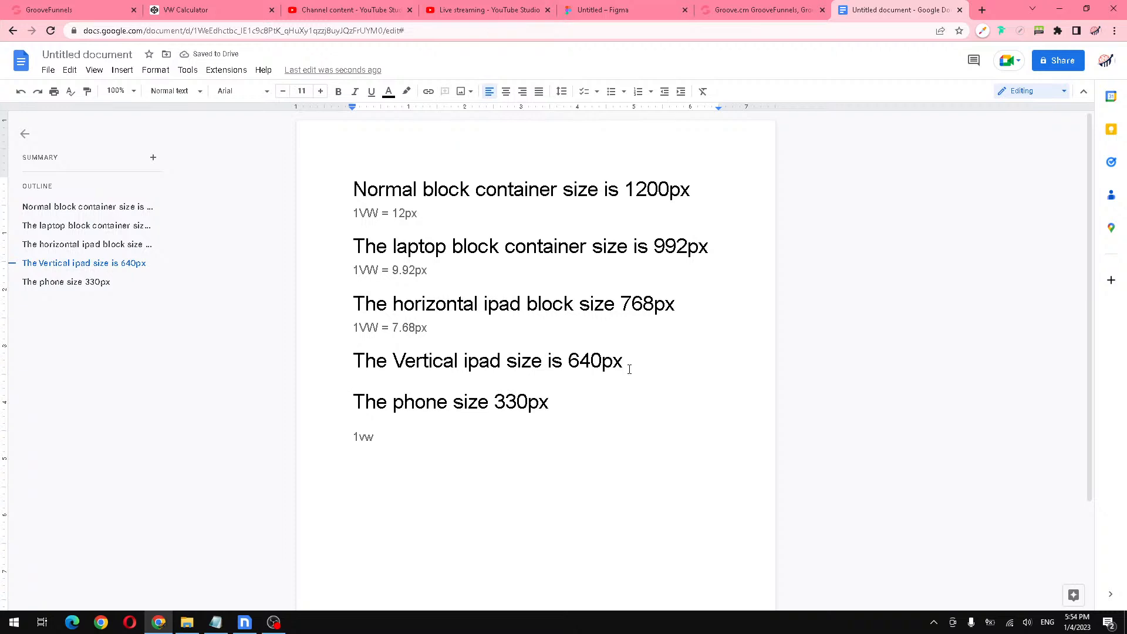
pyautogui.hotkey('ctrl', 'v')
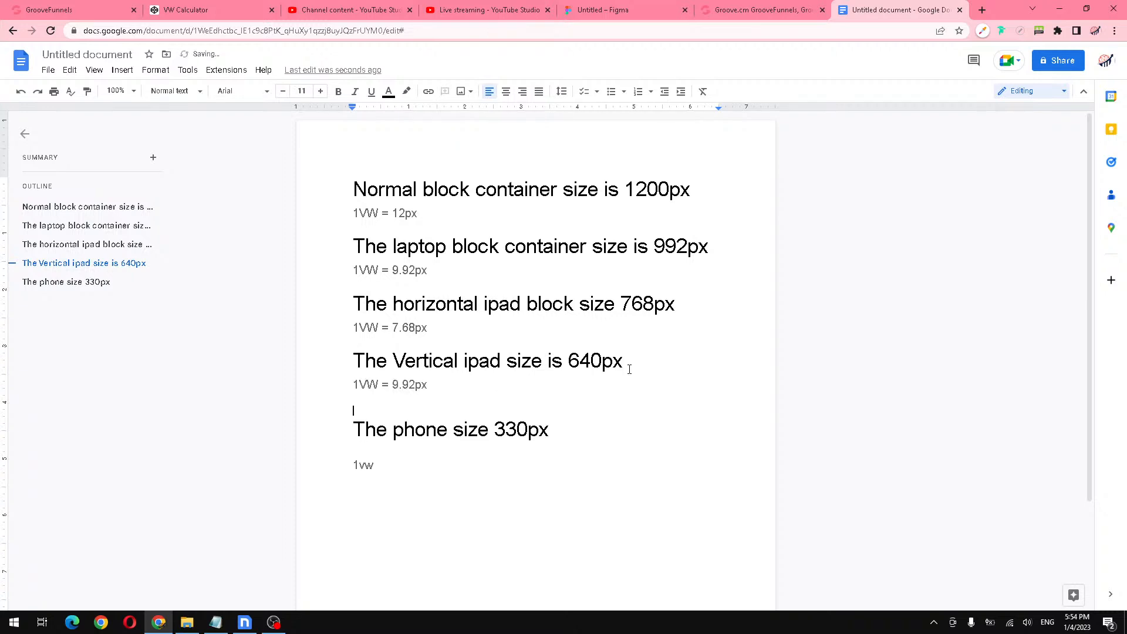
pyautogui.press('BackSpace')
pyautogui.press('BackSpace')
pyautogui.press('BackSpace')
pyautogui.press('BackSpace')
pyautogui.press('BackSpace')
pyautogui.press('BackSpace')
pyautogui.press('BackSpace')
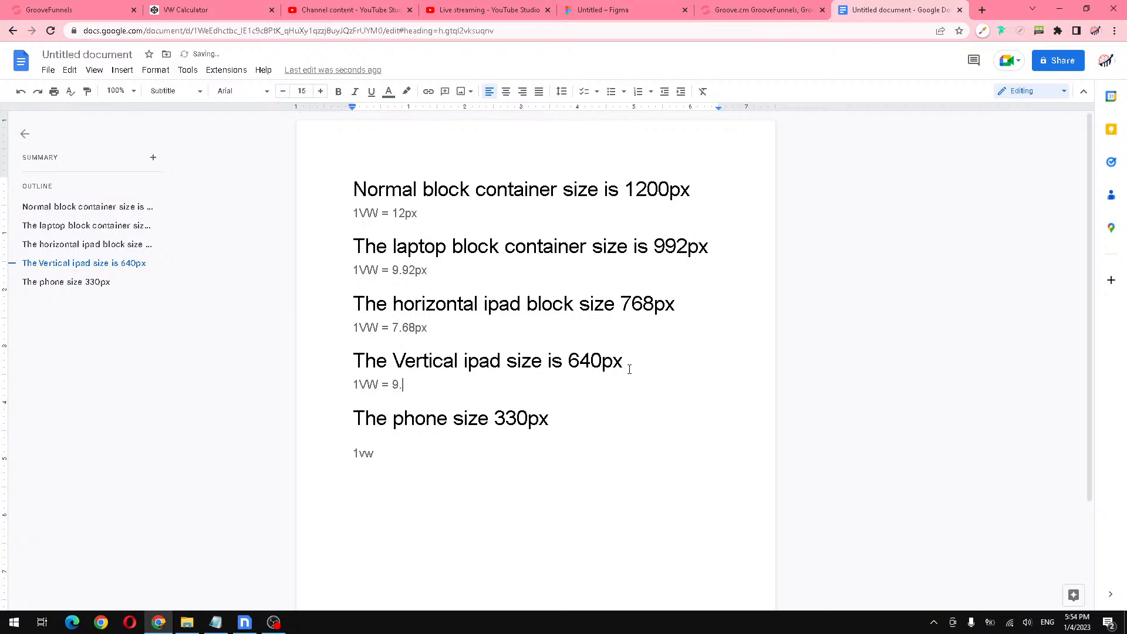
pyautogui.write('6.4px')
# Step: Insert the copied 1VW line below the phone size and change it to "1VW = 3.3px"
pyautogui.click(557, 419)
pyautogui.press('Return')
pyautogui.hotkey('ctrl', 'v')
pyautogui.press('BackSpace')
pyautogui.press('BackSpace')
pyautogui.press('BackSpace')
pyautogui.press('BackSpace')
pyautogui.press('BackSpace')
pyautogui.press('BackSpace')
pyautogui.press('BackSpace')
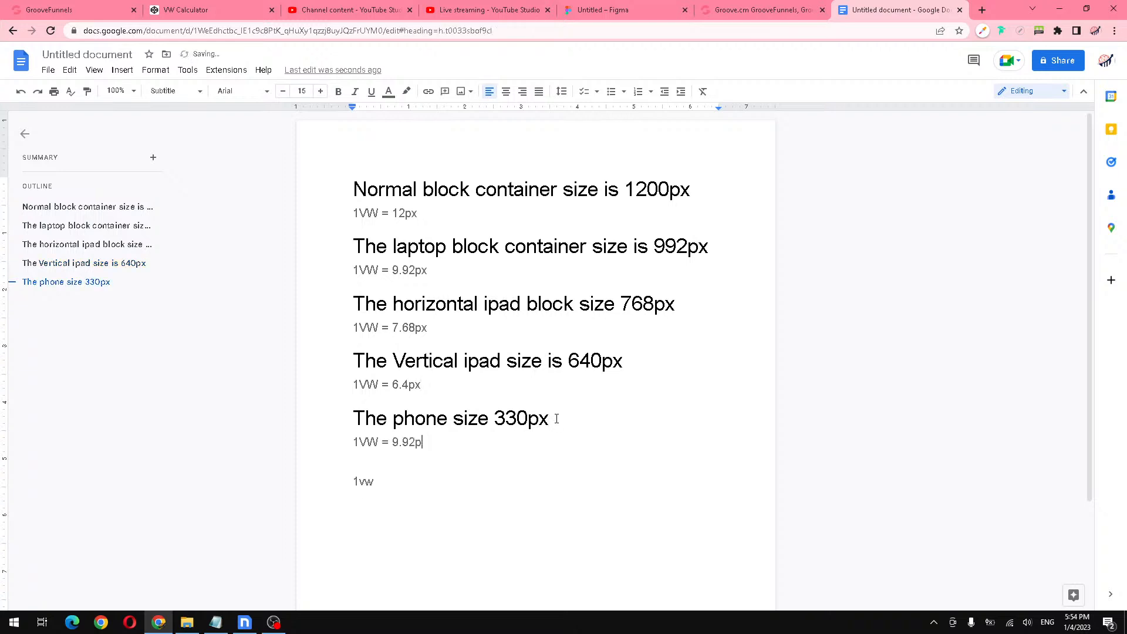
pyautogui.write('3.3px')
# Step: Delete the leftover "1vw" text at the end of the document
pyautogui.doubleClick(376, 477)
pyautogui.click(376, 477)
pyautogui.press('BackSpace')
pyautogui.press('BackSpace')
pyautogui.press('BackSpace')
# Step: Switch to the GroovePages builder, select the "The Quick Brown Fox" heading in desktop view and change to the laptop view
pyautogui.click(59, 9)
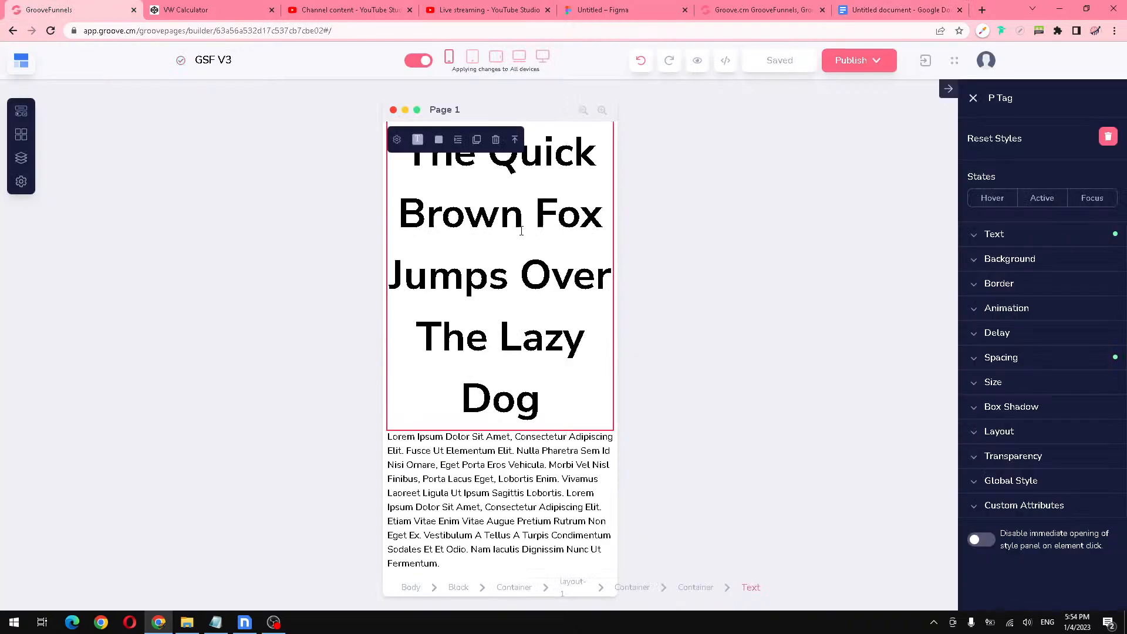
pyautogui.click(543, 56)
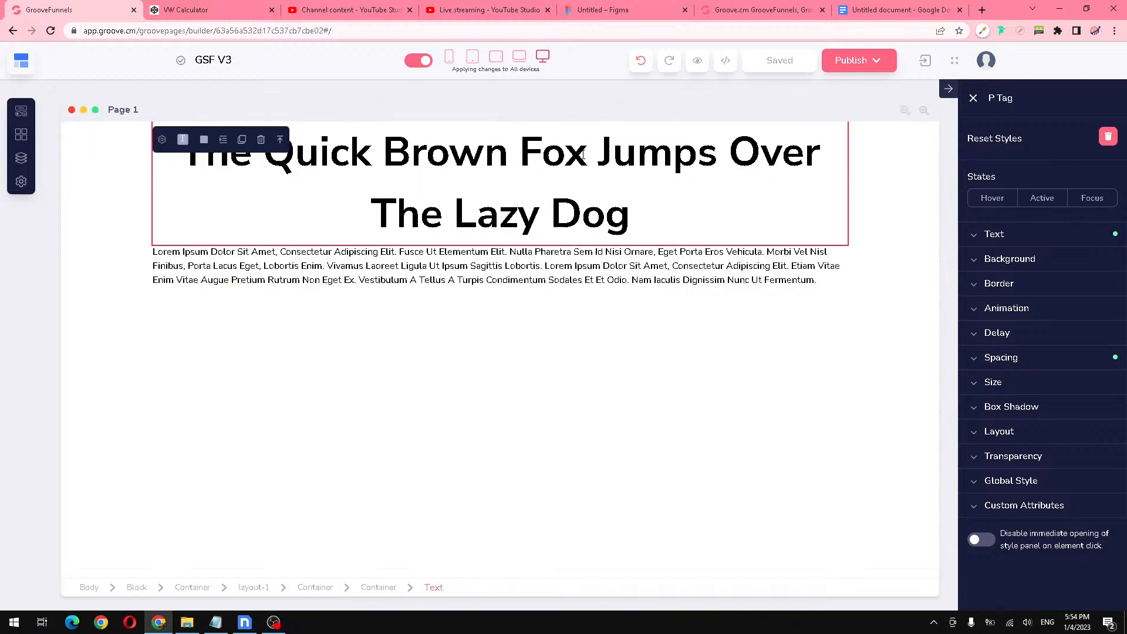
pyautogui.click(911, 214)
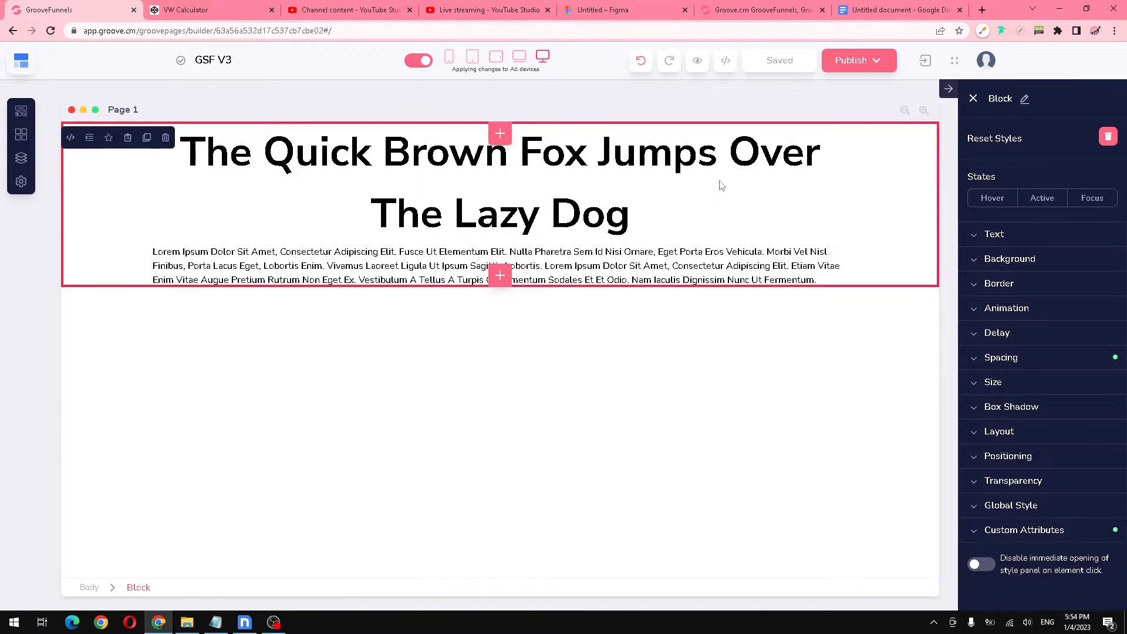
pyautogui.click(674, 171)
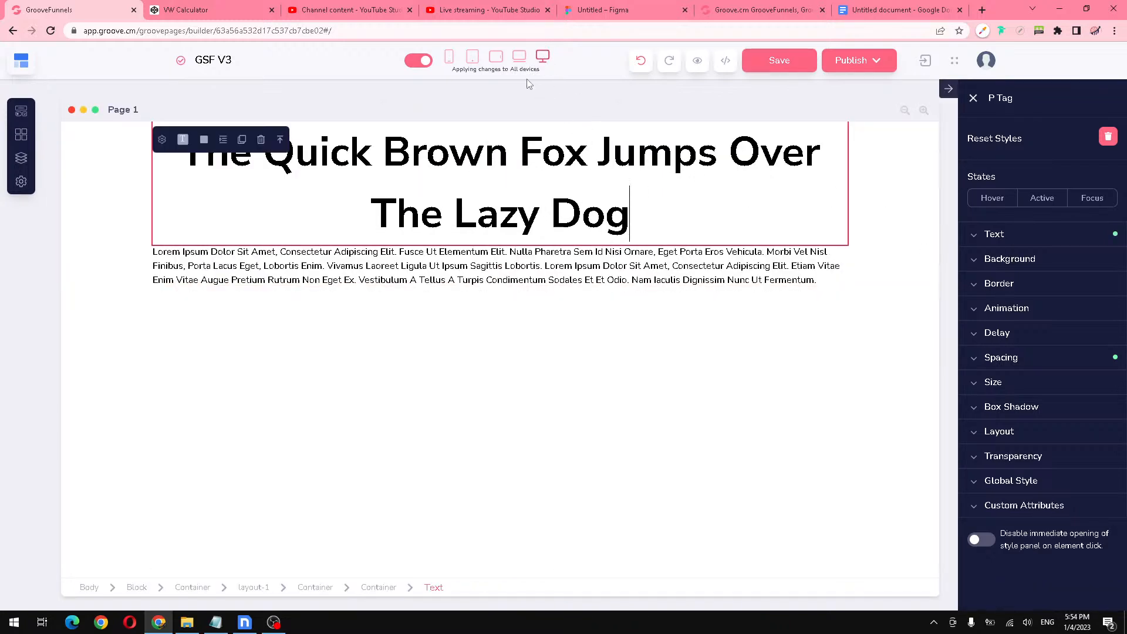
pyautogui.click(520, 57)
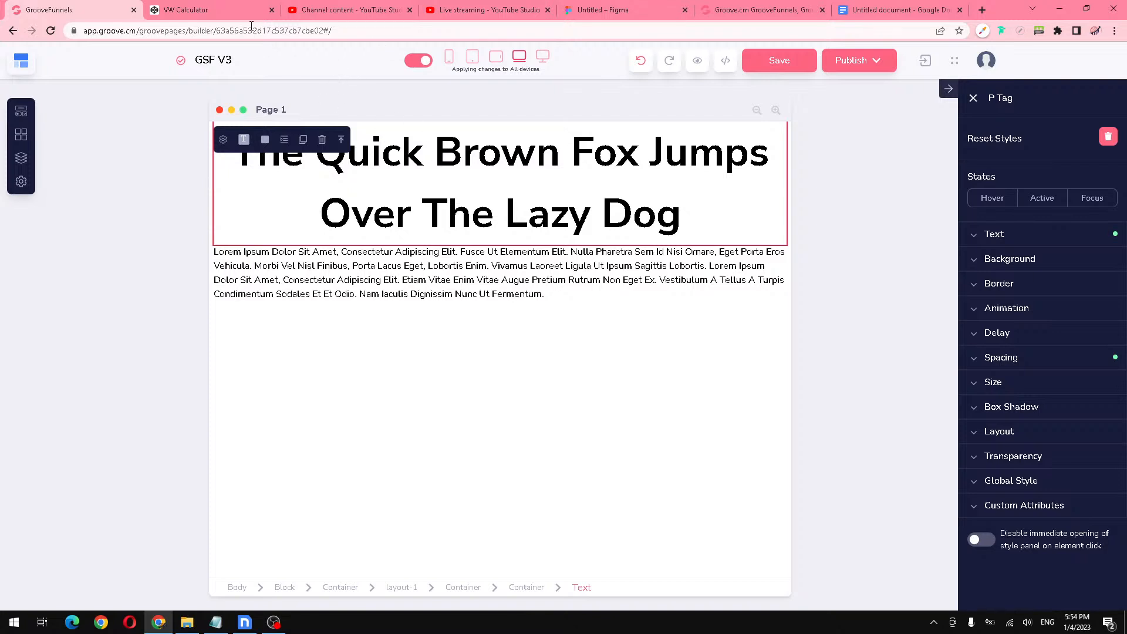
# Step: Look up the heading's vw value on the VW Calculator page and open the Windows Calculator app
pyautogui.click(208, 8)
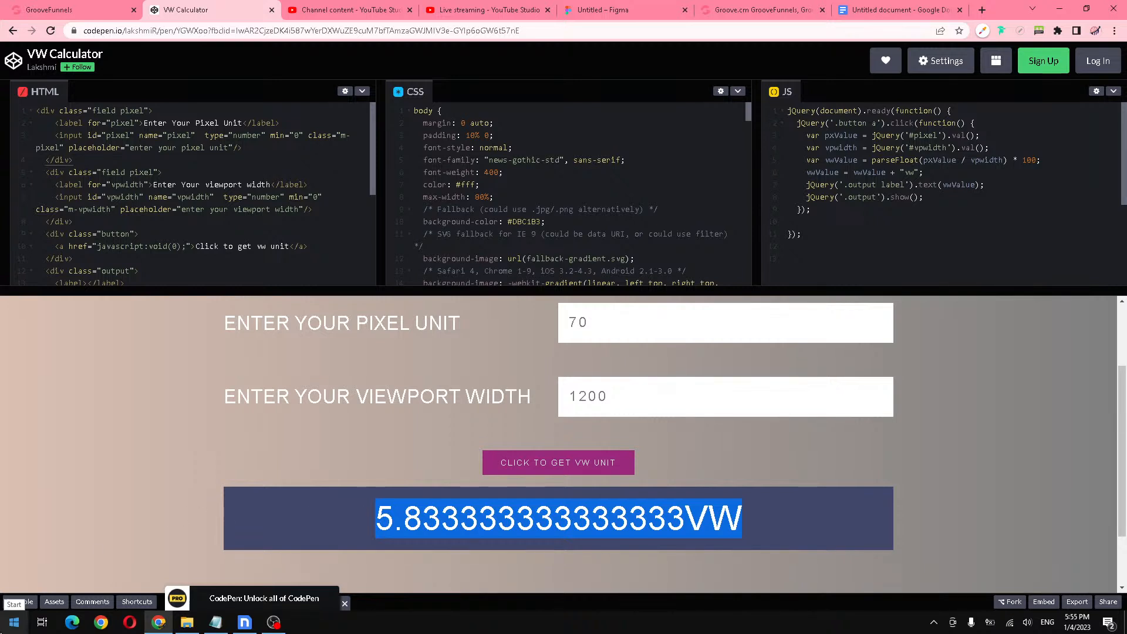
pyautogui.click(14, 621)
pyautogui.write('ca')
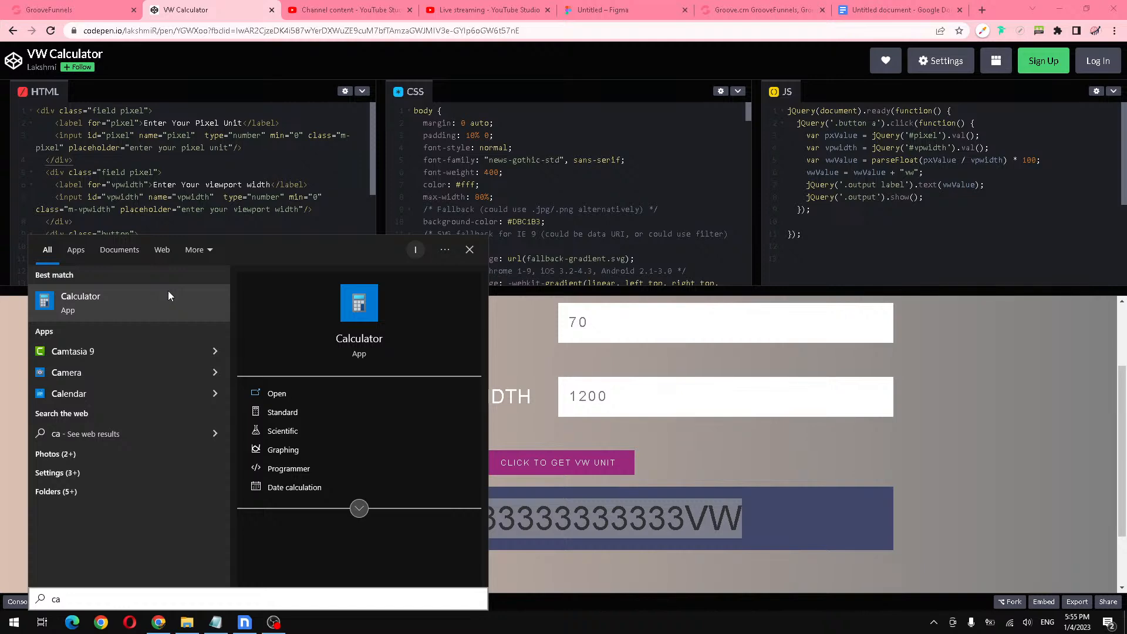
pyautogui.click(295, 393)
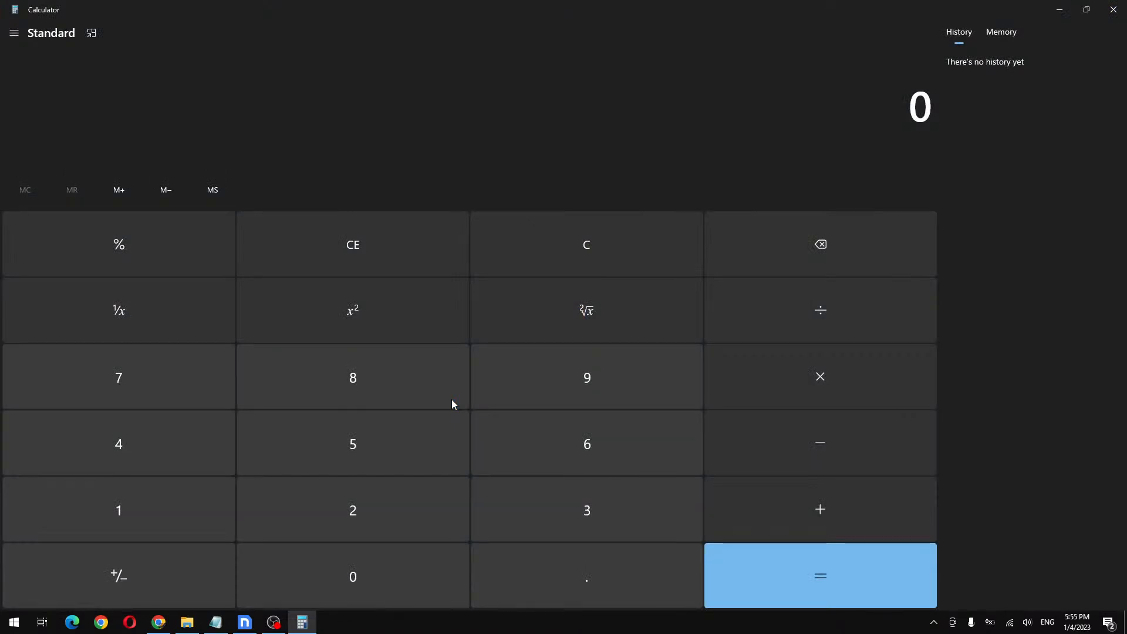
# Step: Subtract 1 from the heading's vw value of 5.83
pyautogui.press('5')
pyautogui.press('.')
pyautogui.press('8')
pyautogui.press('3')
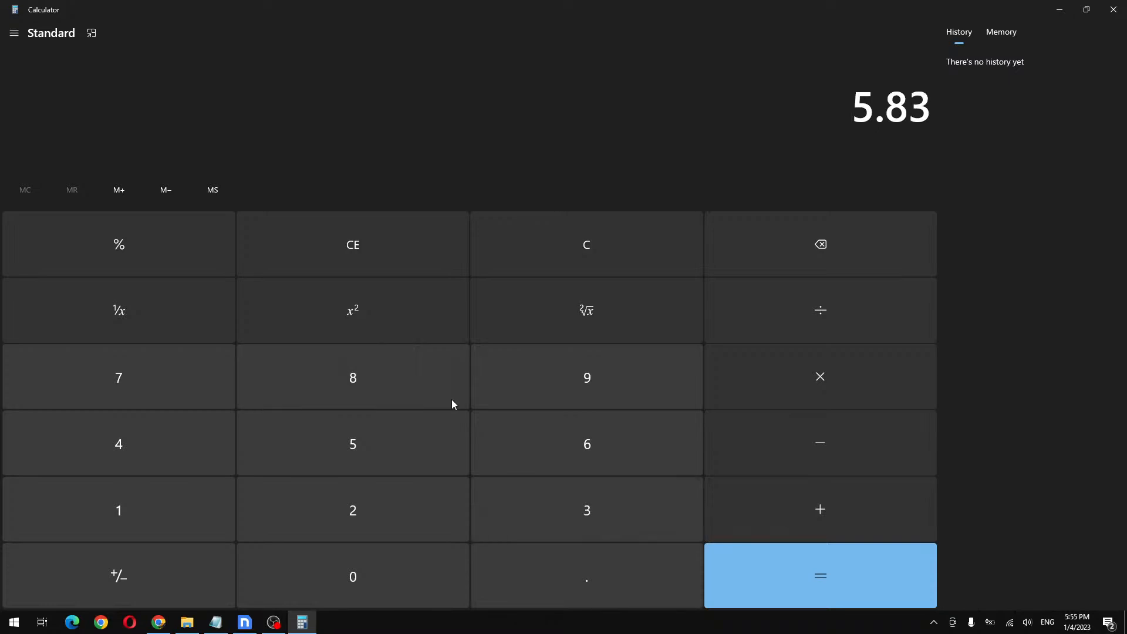
pyautogui.press('-')
pyautogui.press('1')
pyautogui.press('Return')
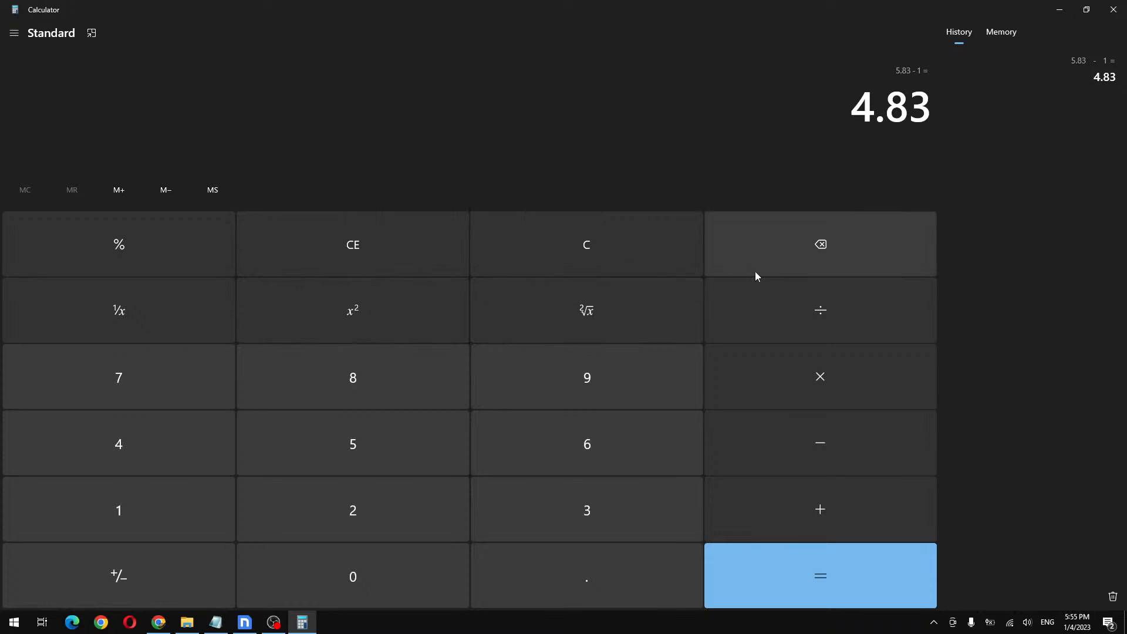
# Step: Multiply the result by the laptop's 1VW value of 9.92 and add 16
pyautogui.click(813, 373)
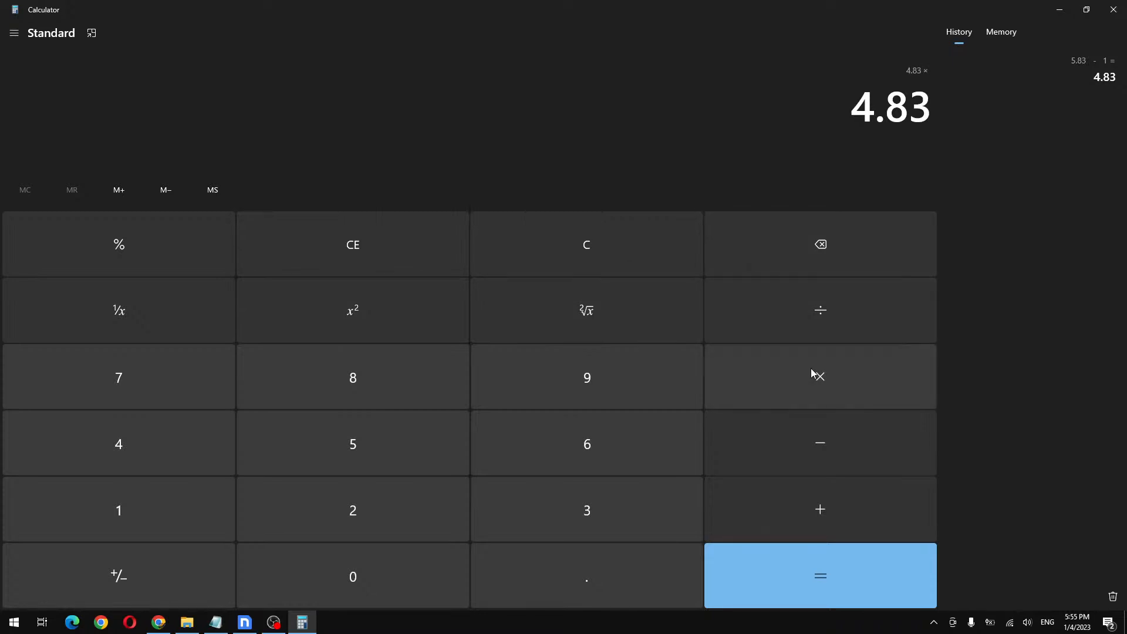
pyautogui.write('9.')
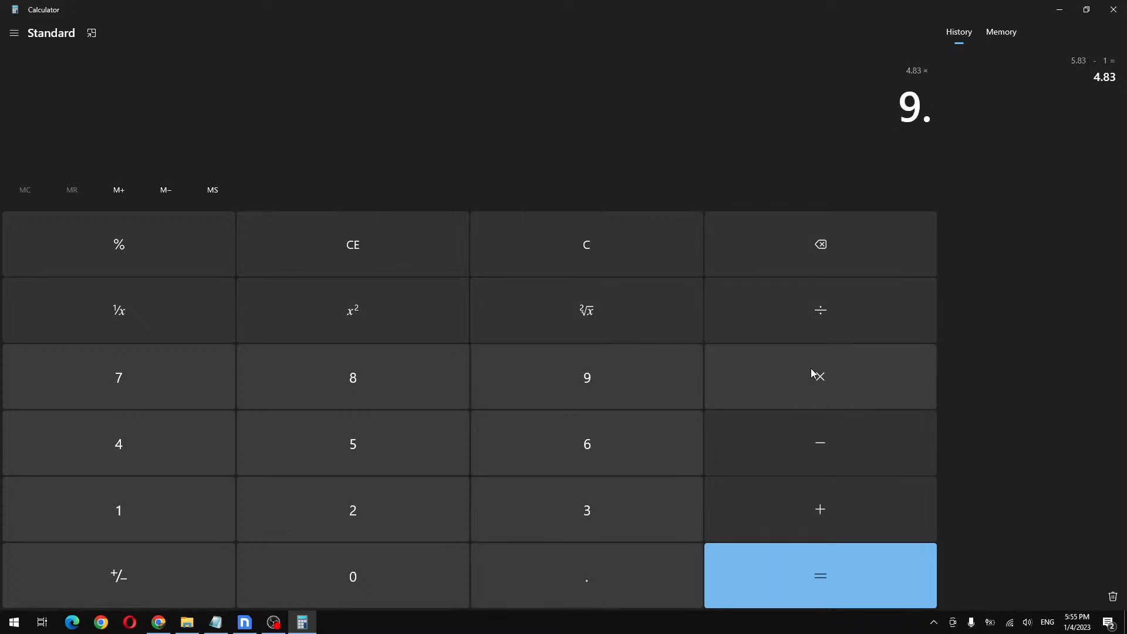
pyautogui.write('92')
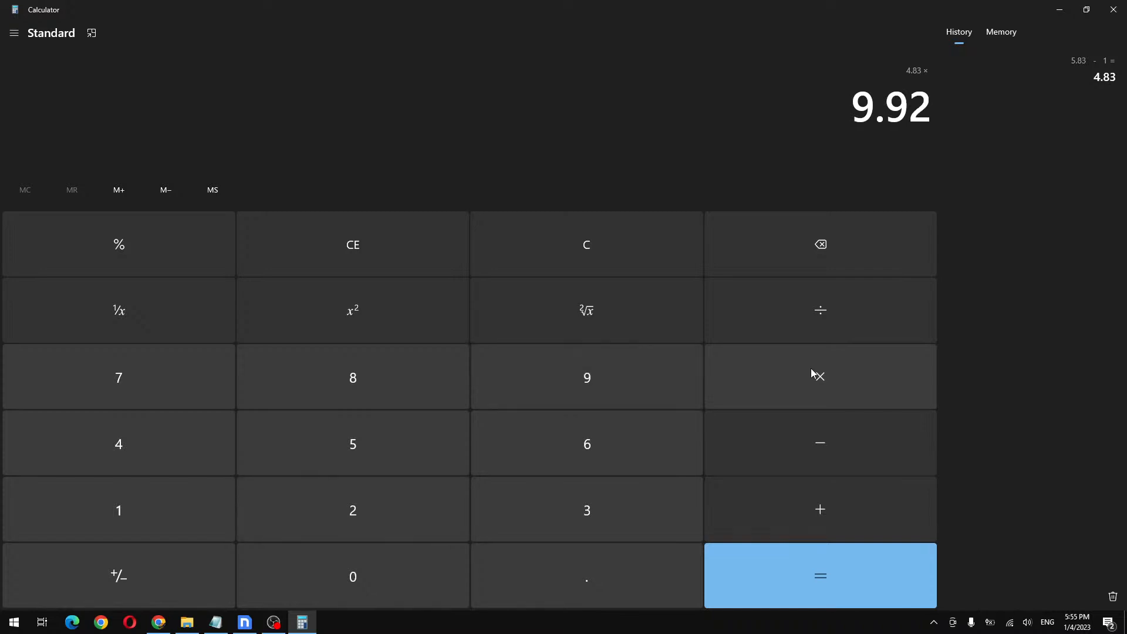
pyautogui.press('Return')
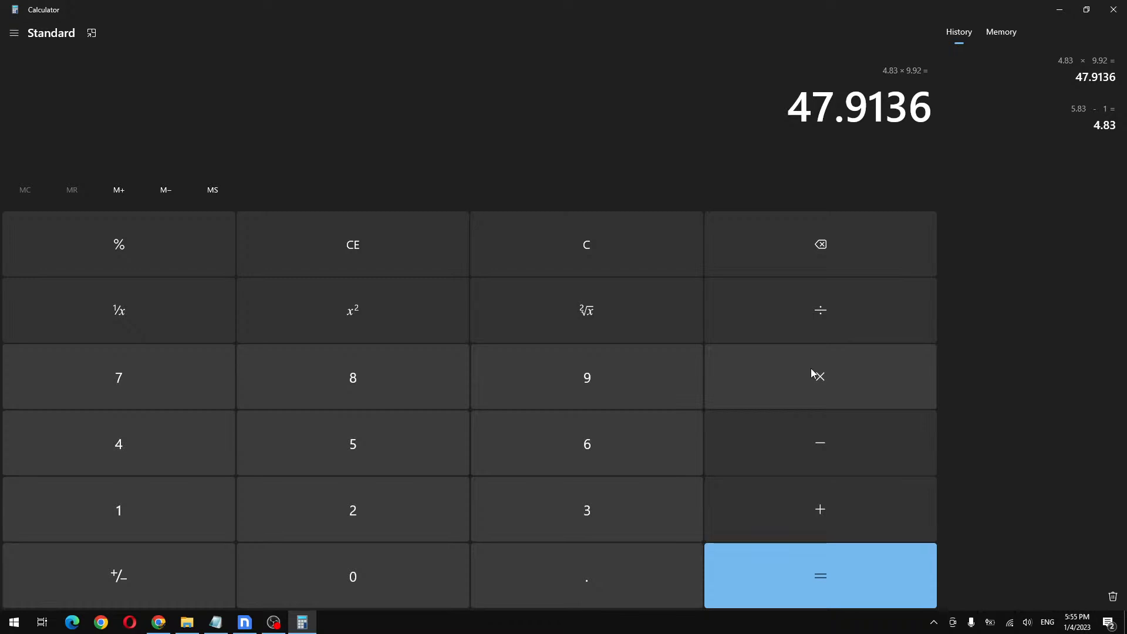
pyautogui.press('+')
pyautogui.write('16')
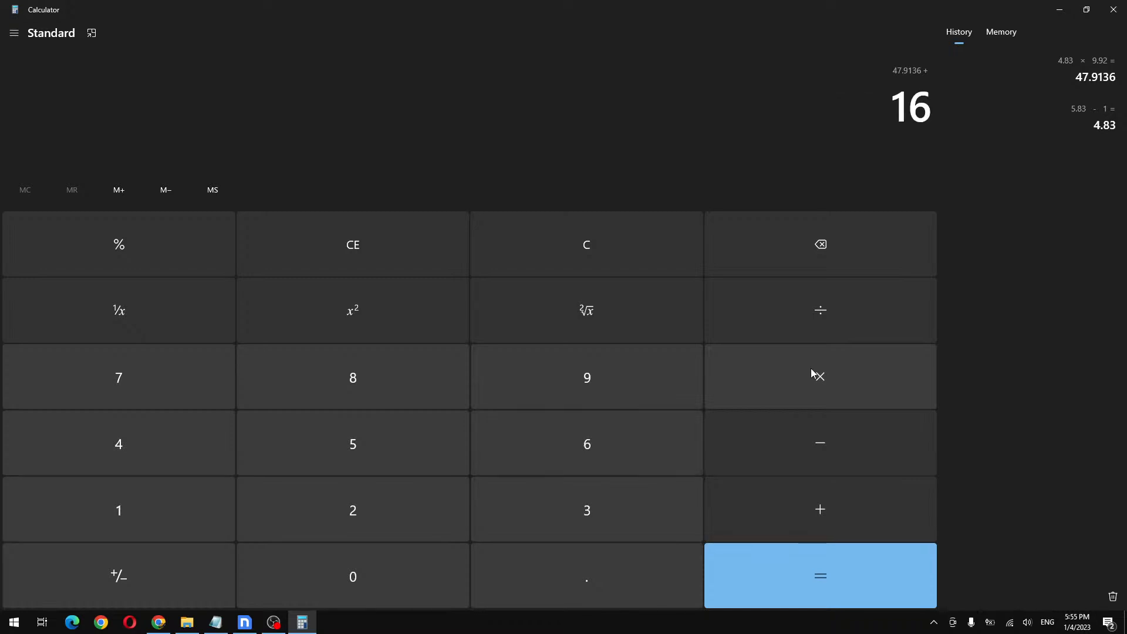
pyautogui.press('Return')
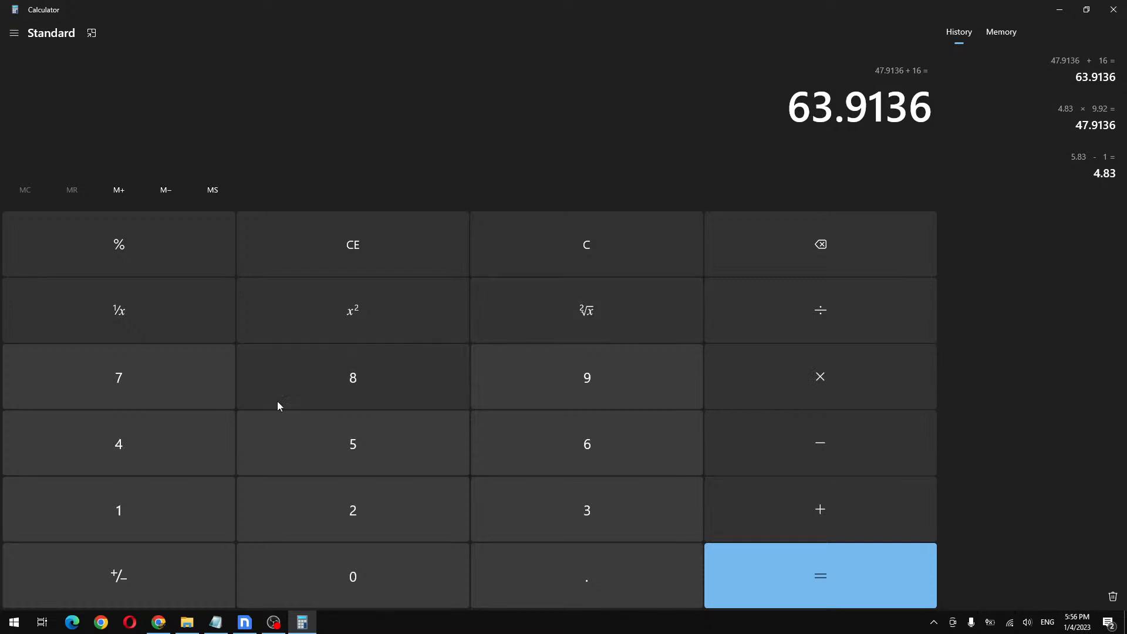
# Step: Return to the GroovePages builder in Chrome and limit style changes to the laptop device only
pyautogui.click(164, 625)
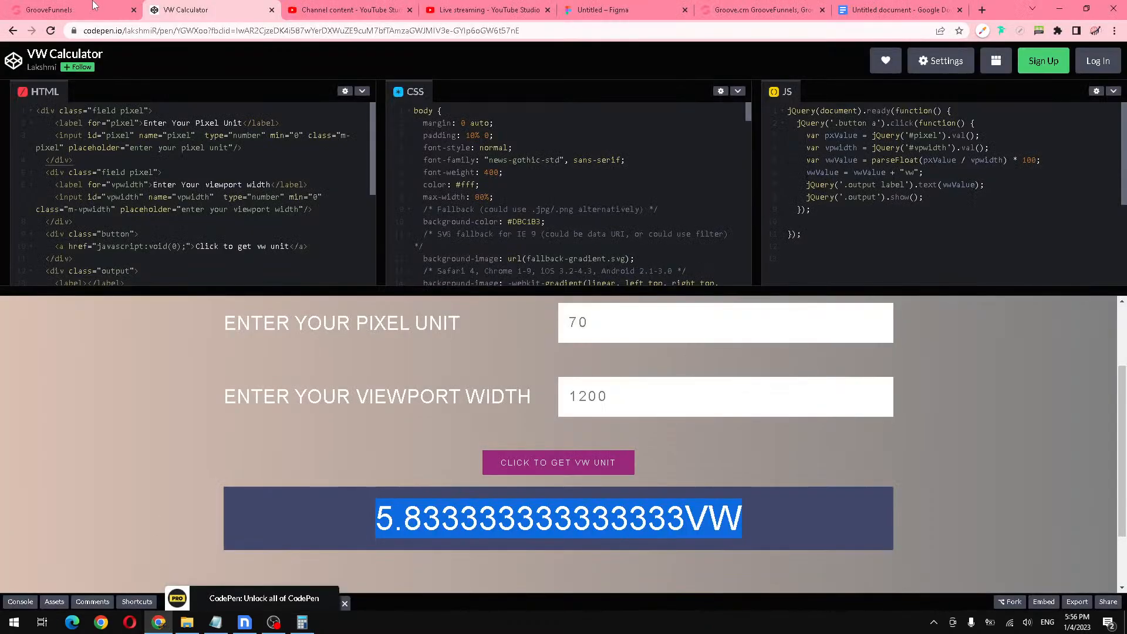
pyautogui.click(64, 6)
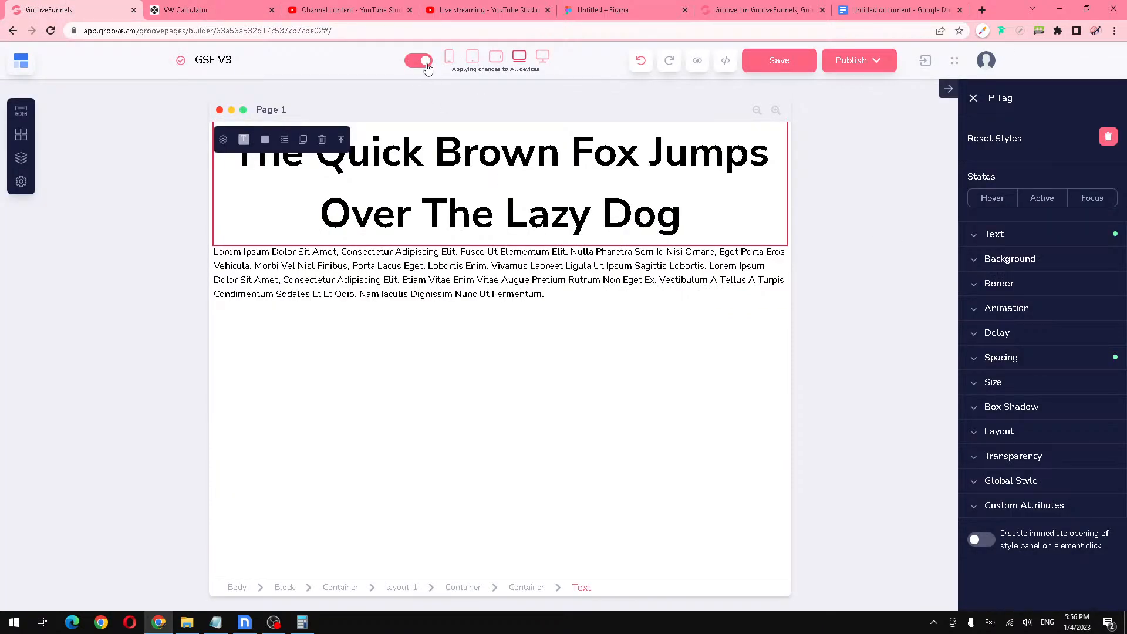
pyautogui.click(427, 64)
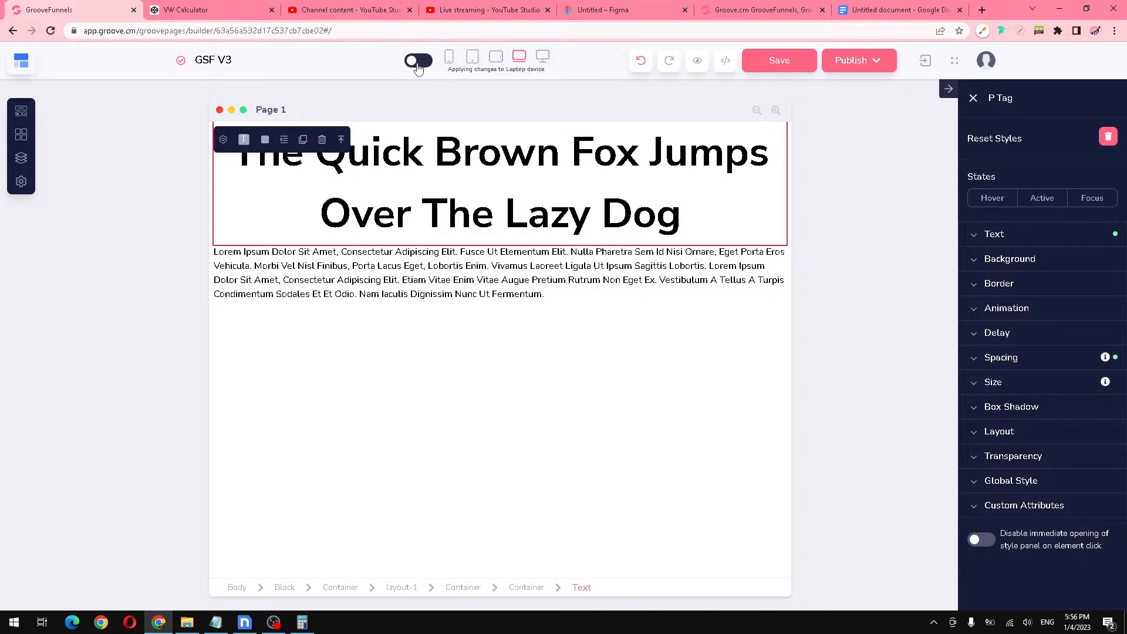
# Step: Set the selected heading's text size to 63 for the laptop device
pyautogui.click(1046, 235)
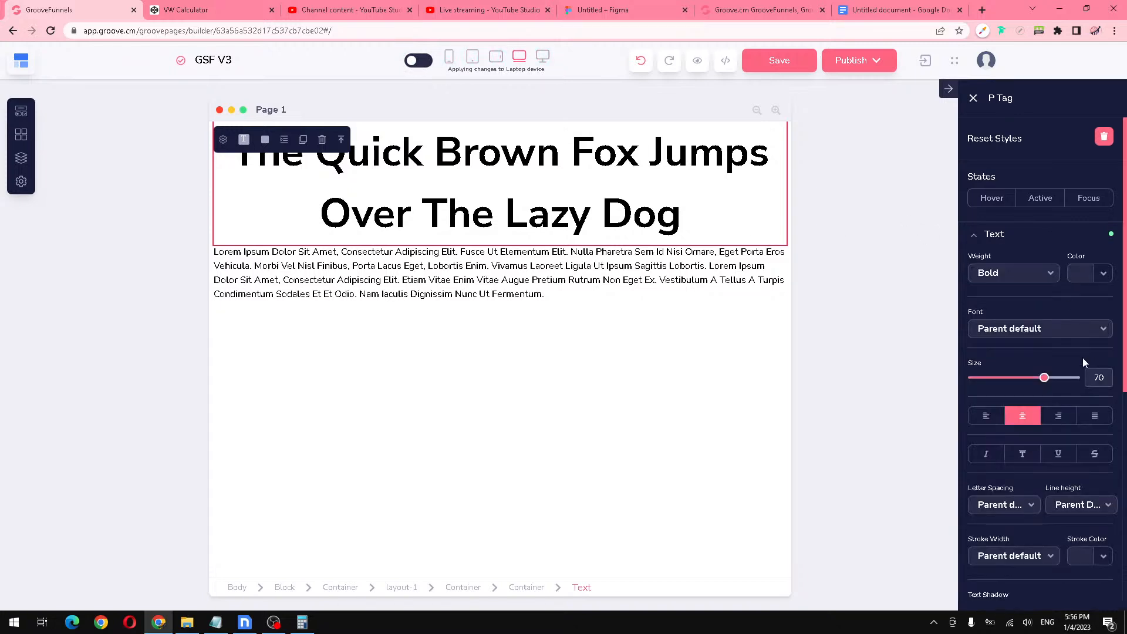
pyautogui.doubleClick(1090, 377)
pyautogui.write('63')
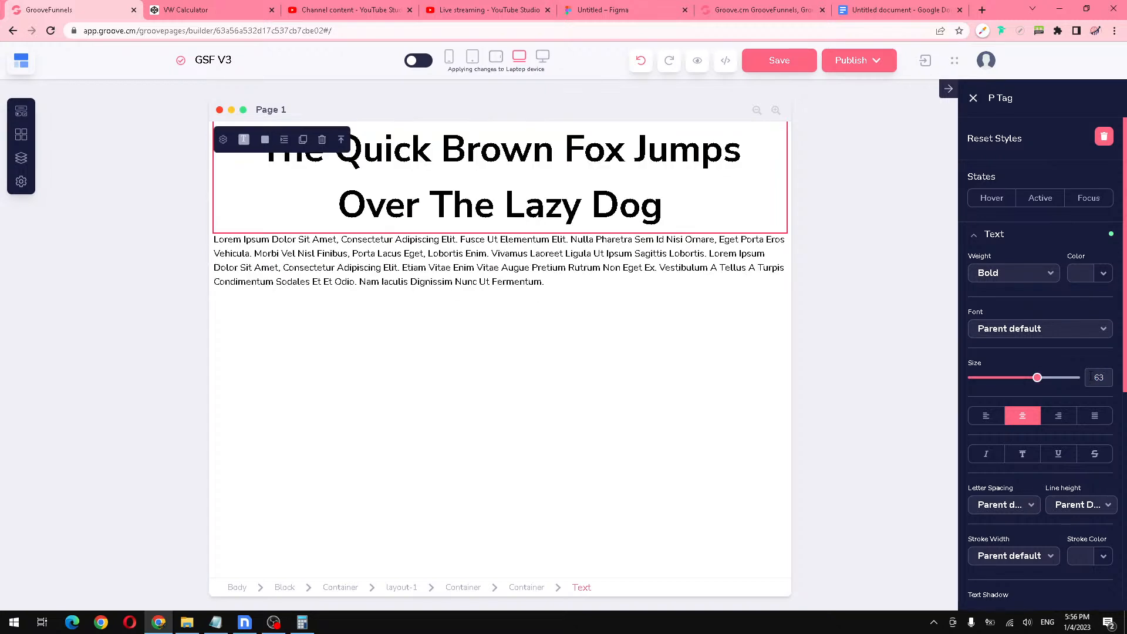
# Step: Switch the builder preview to the horizontal tablet device and look up its 1VW value in the Google Docs document
pyautogui.click(544, 57)
pyautogui.click(520, 57)
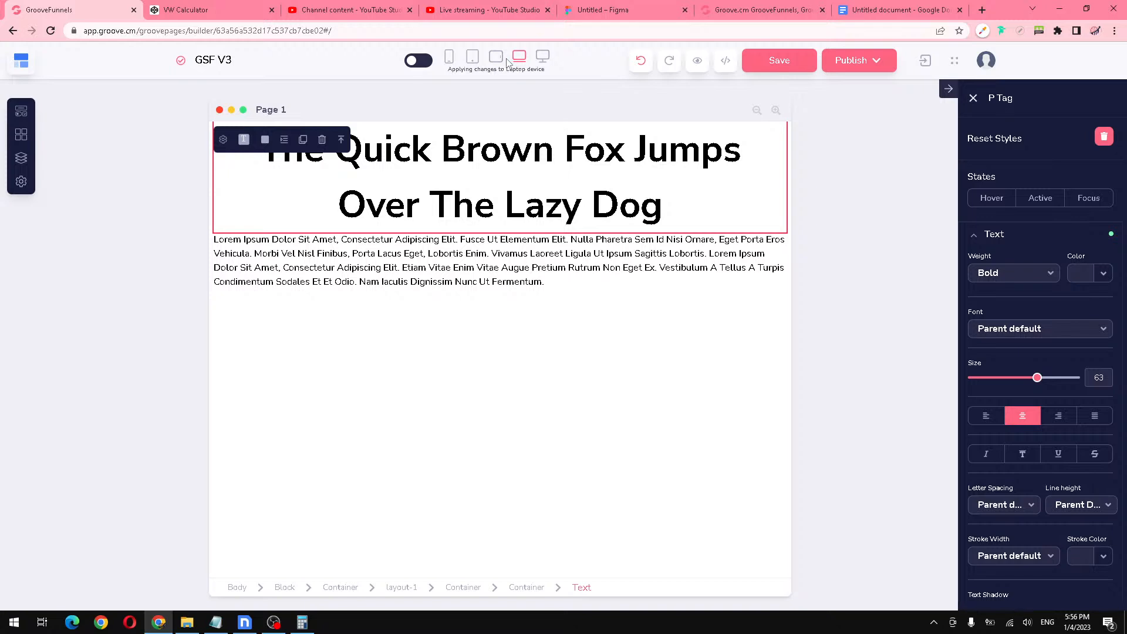
pyautogui.click(496, 57)
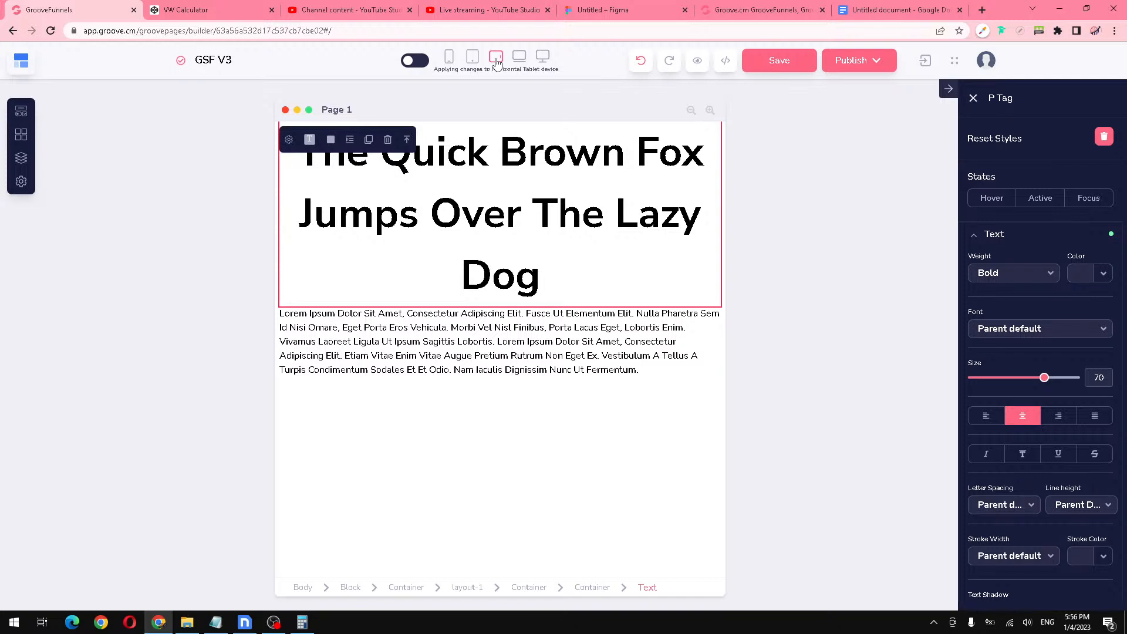
pyautogui.click(880, 10)
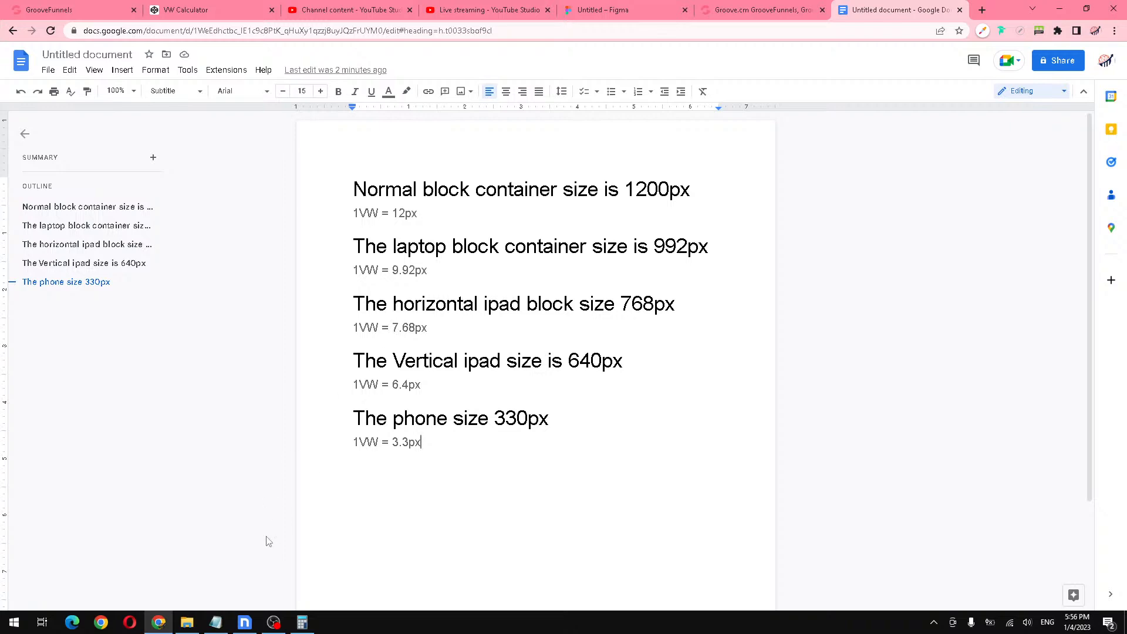
# Step: In Calculator, multiply 4.83 by the horizontal tablet's 1VW value of 7.68 and add 16
pyautogui.click(301, 622)
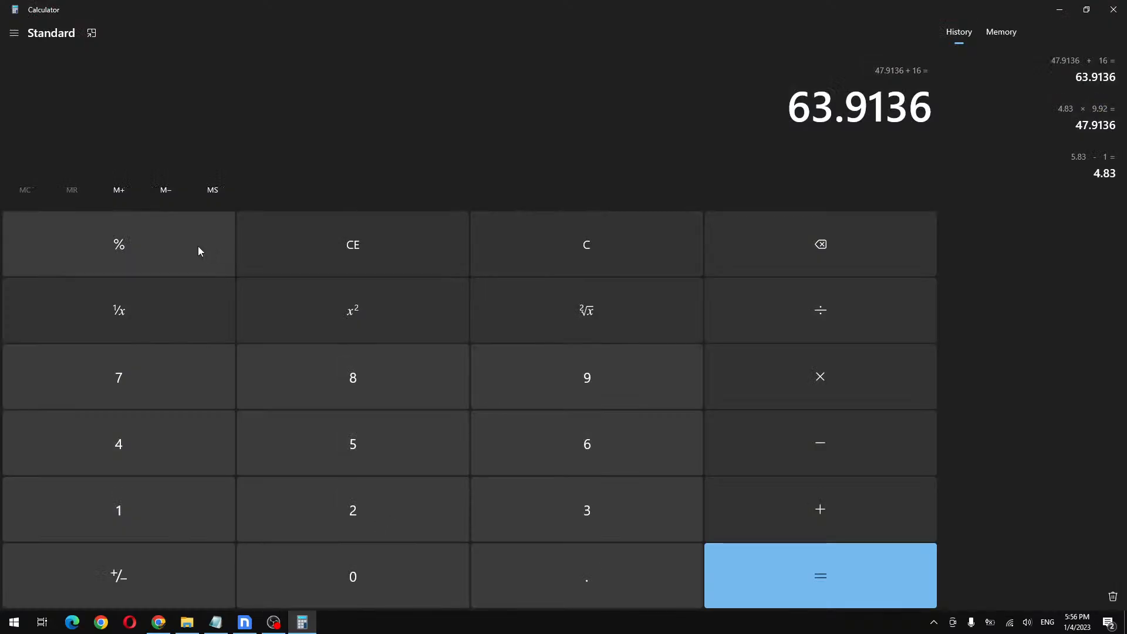
pyautogui.click(552, 242)
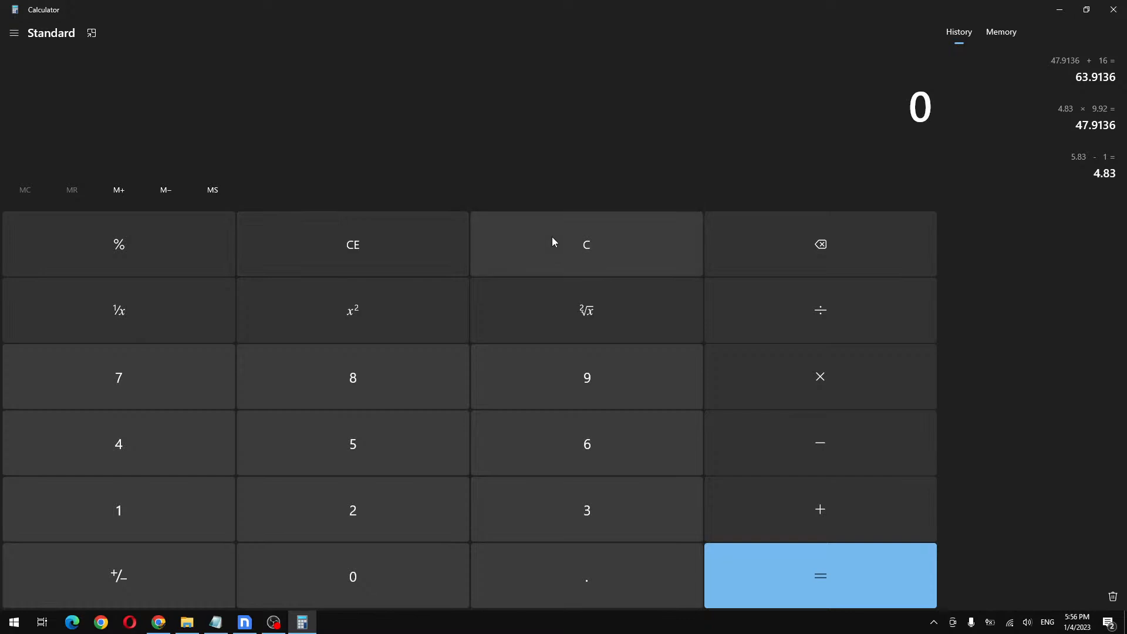
pyautogui.write('4.83')
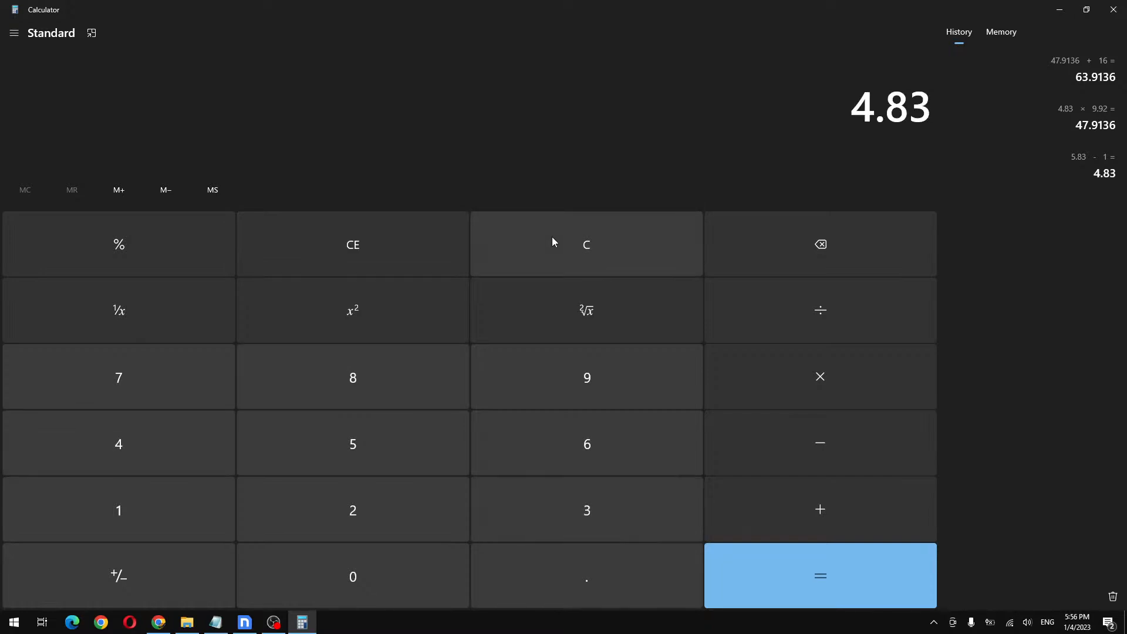
pyautogui.press('*')
pyautogui.write('7.68')
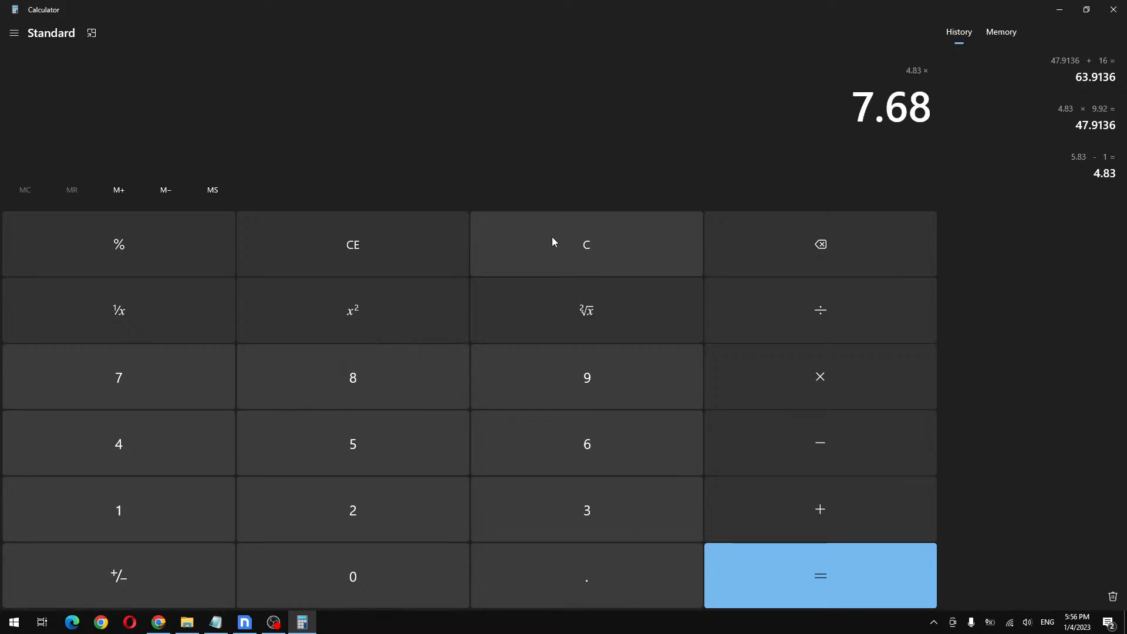
pyautogui.press('Return')
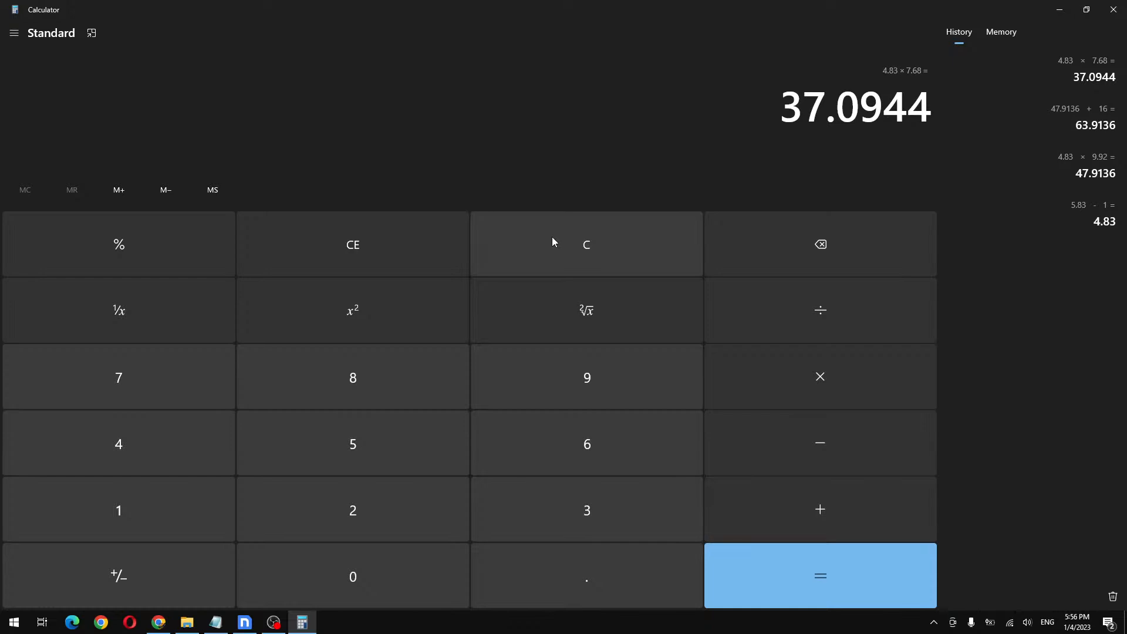
pyautogui.press('+')
pyautogui.write('16')
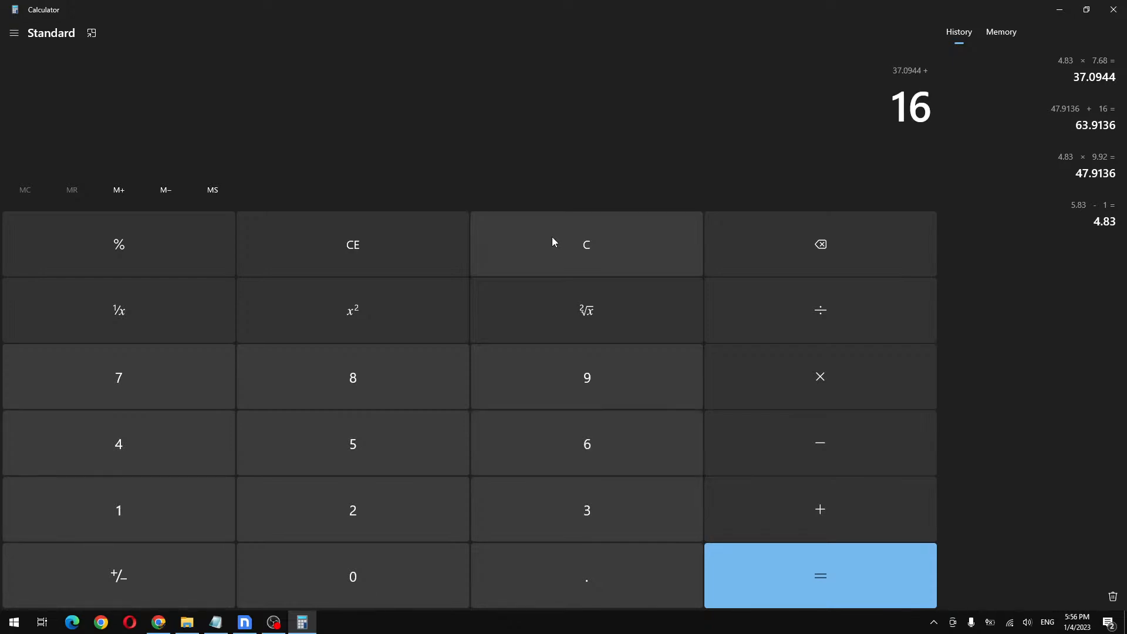
pyautogui.press('Return')
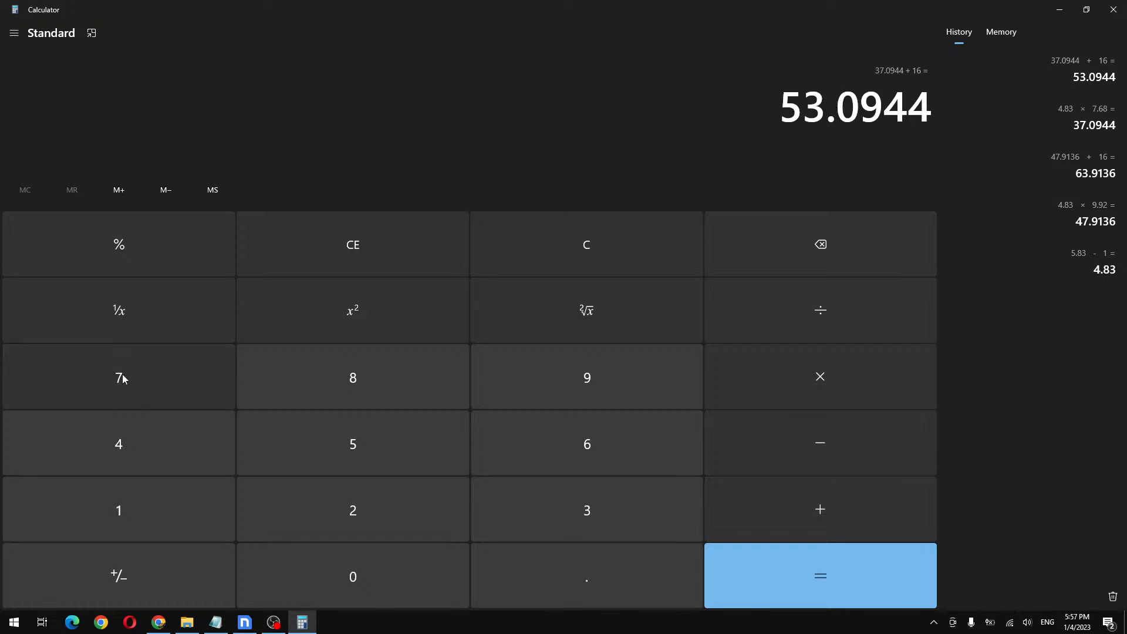
# Step: Return to the GroovePages builder in Chrome and set the heading's text size to 53 for the horizontal tablet
pyautogui.click(160, 622)
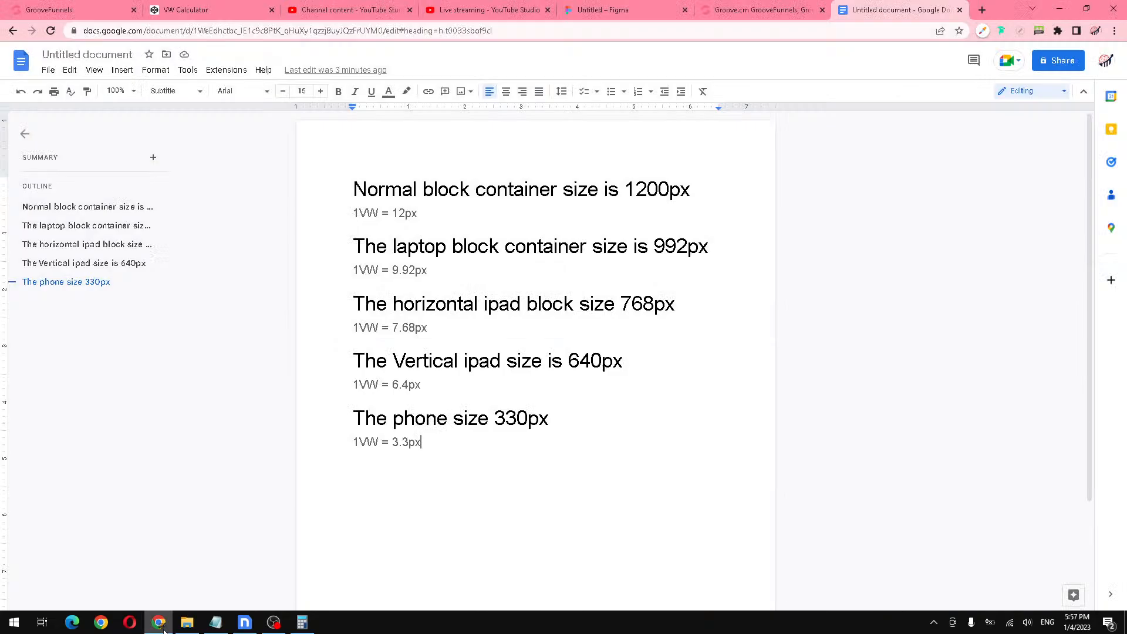
pyautogui.click(49, 9)
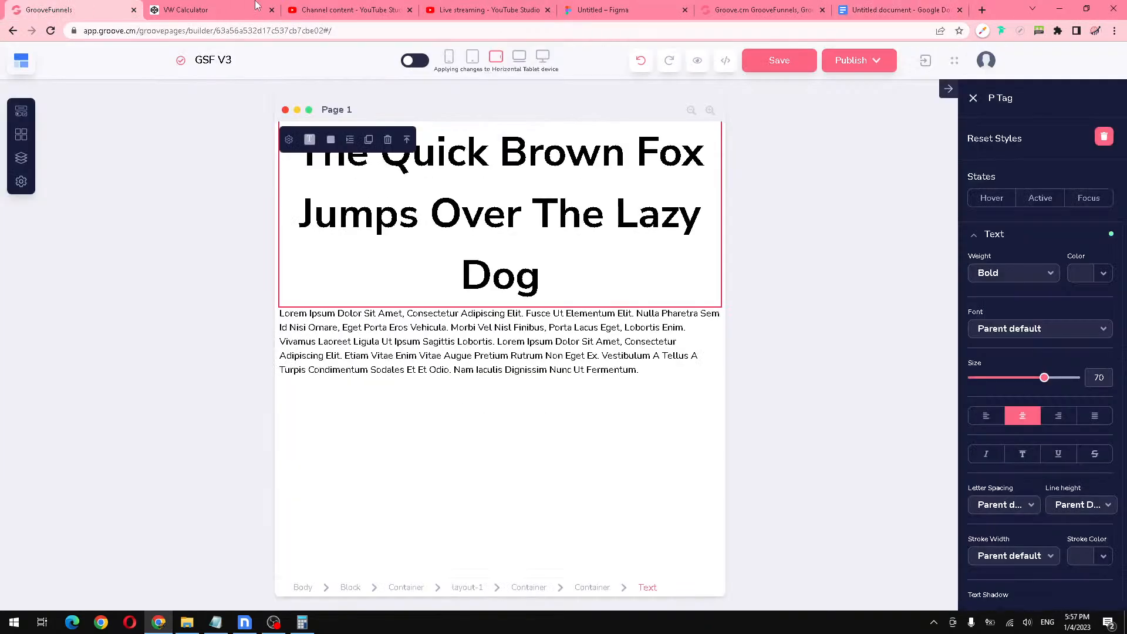
pyautogui.click(1095, 387)
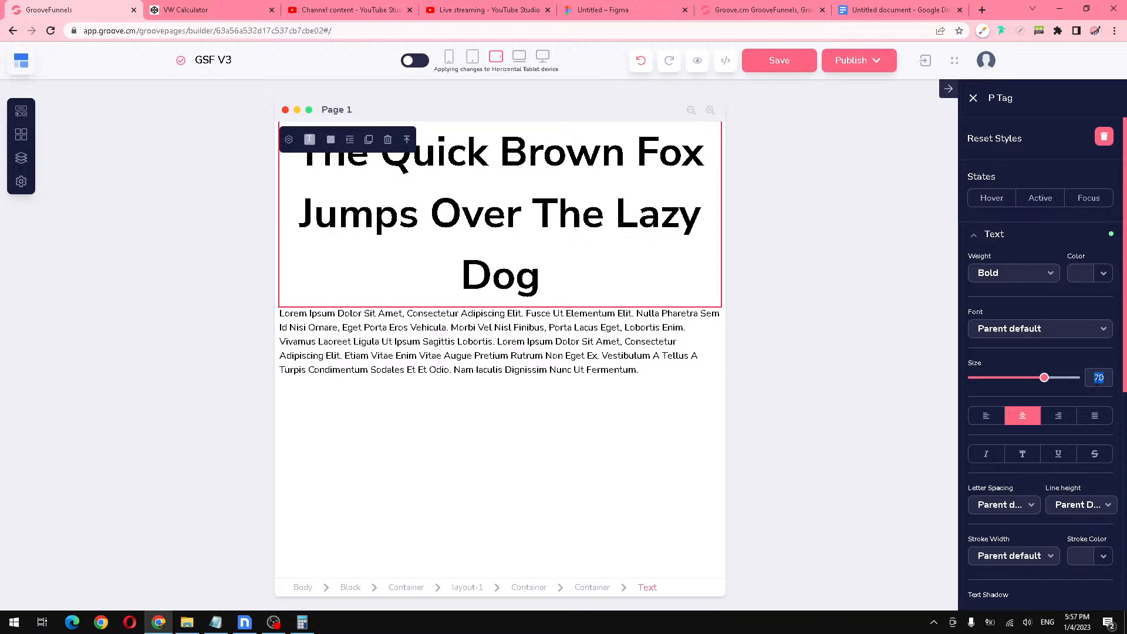
pyautogui.write('53')
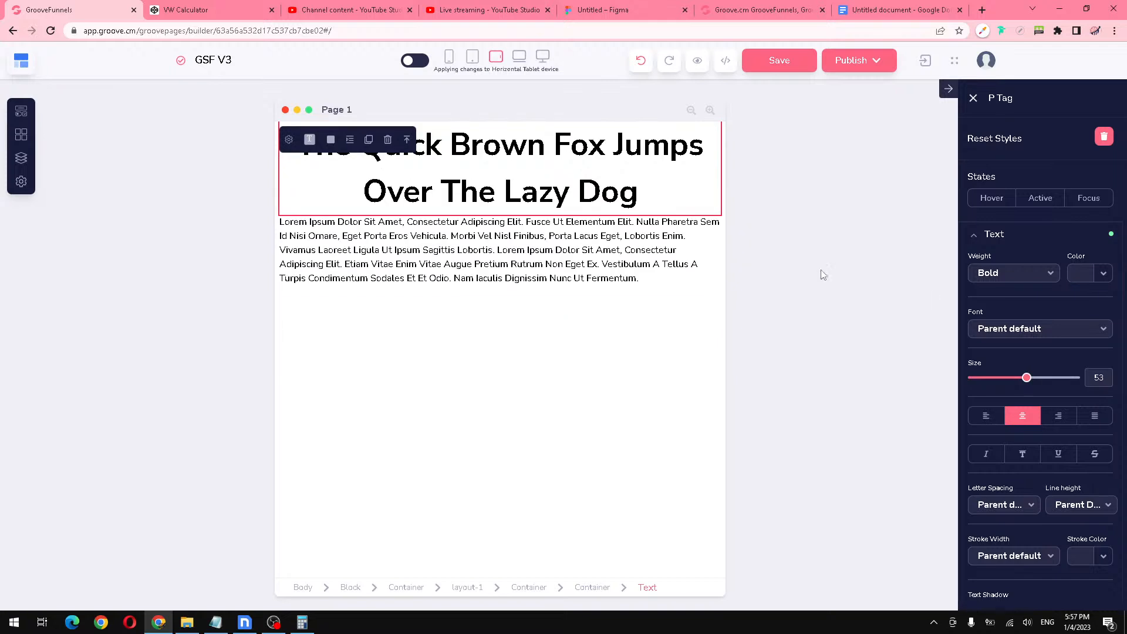
# Step: Compare how the heading scales and wraps across the desktop, laptop and horizontal tablet previews
pyautogui.click(519, 57)
pyautogui.click(541, 57)
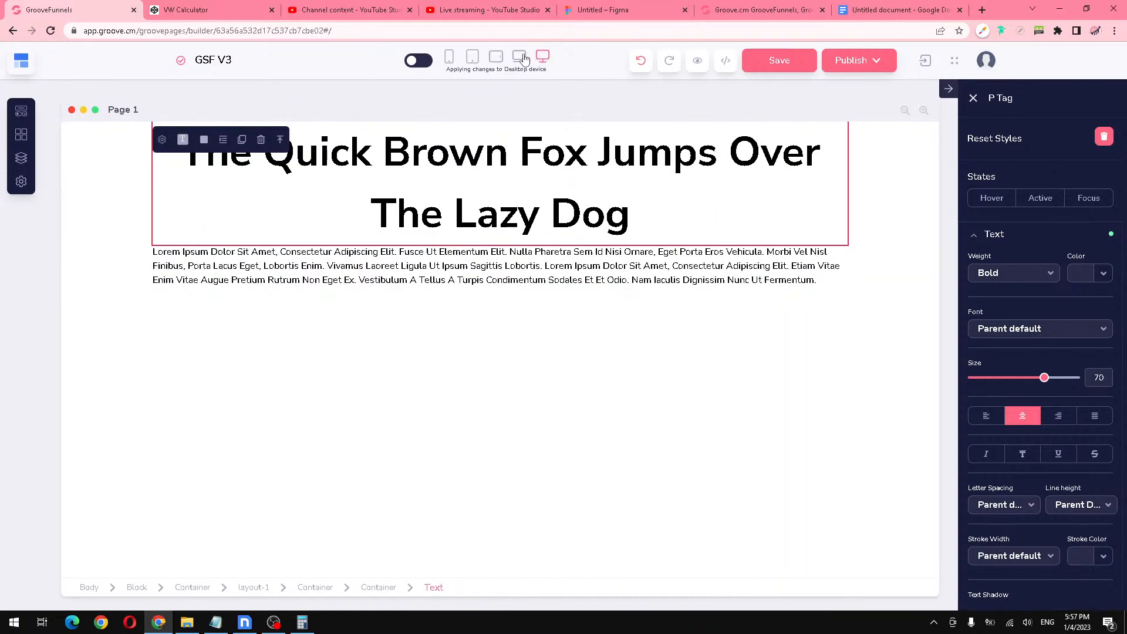
pyautogui.click(519, 57)
pyautogui.click(496, 57)
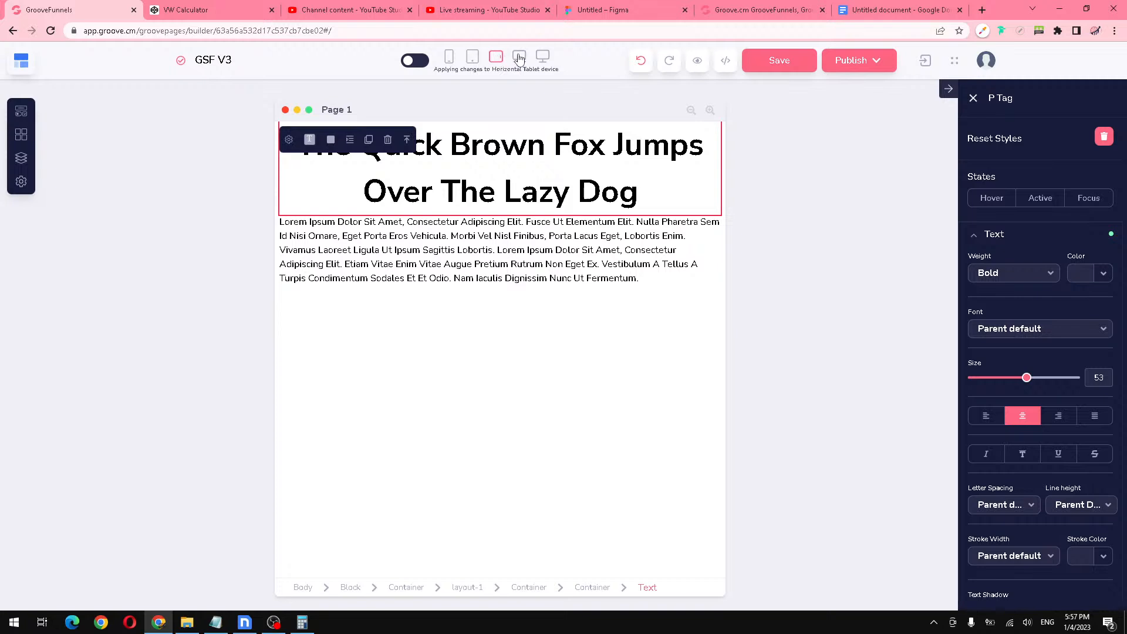
pyautogui.click(519, 57)
pyautogui.click(541, 58)
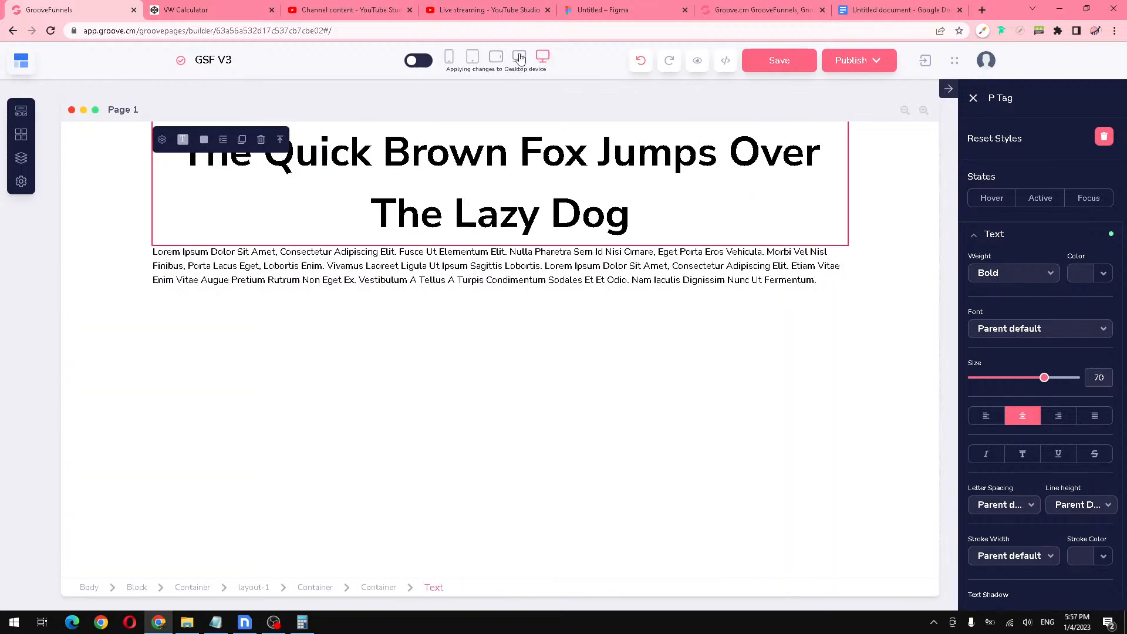
pyautogui.click(520, 57)
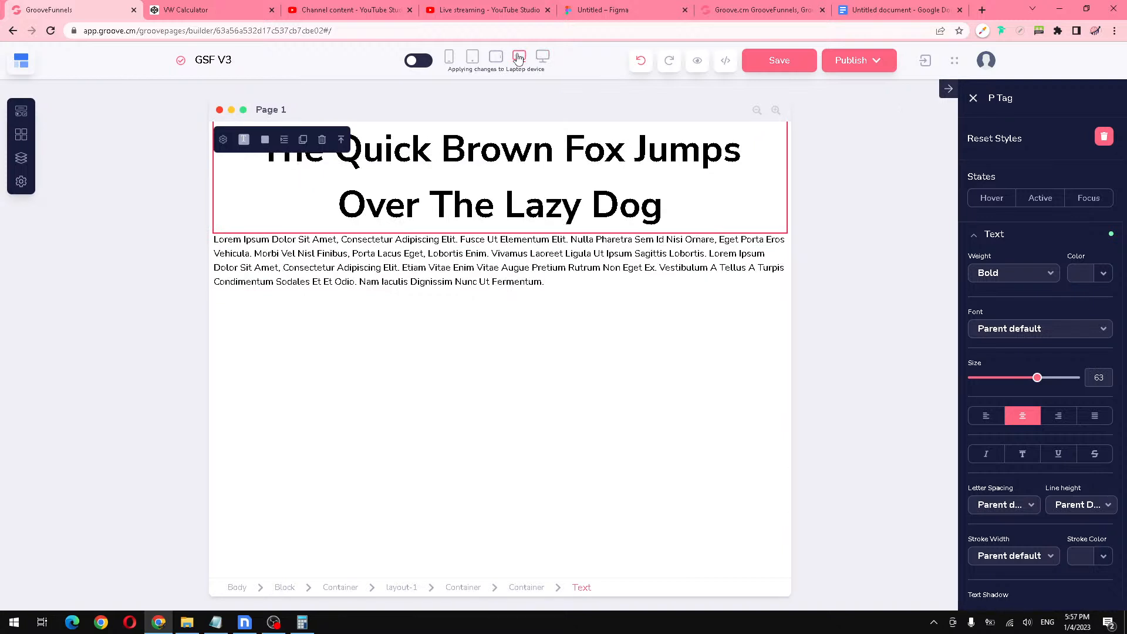
pyautogui.click(499, 57)
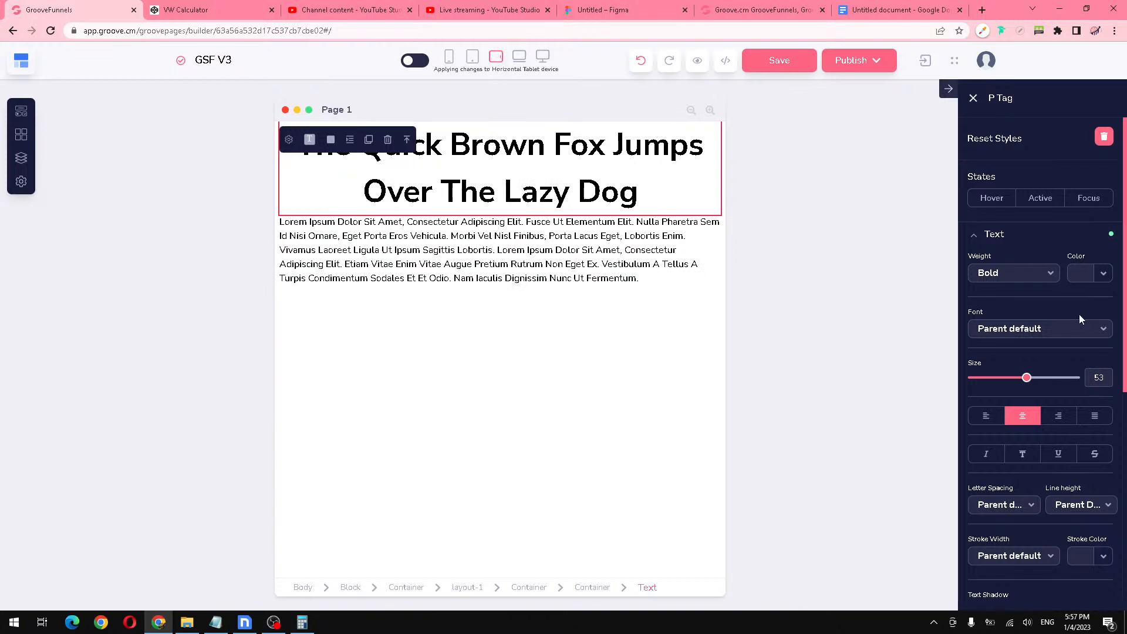
# Step: Switch the preview to the vertical tablet, clear the previous calculation, and look up that device's 1VW value in the Google Docs document
pyautogui.click(470, 57)
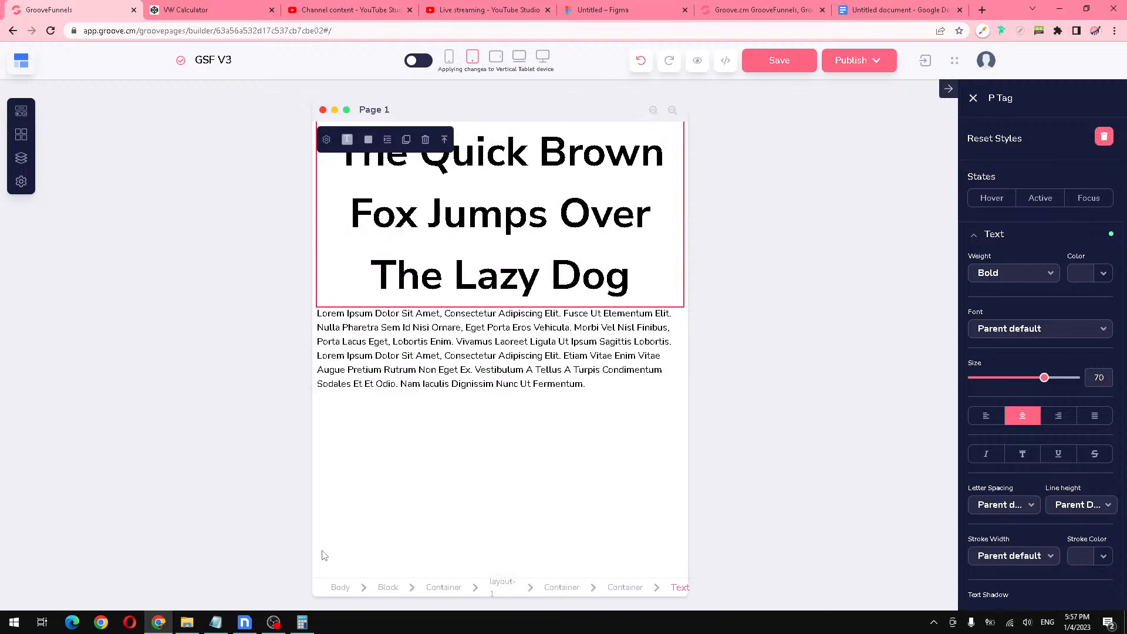
pyautogui.click(304, 625)
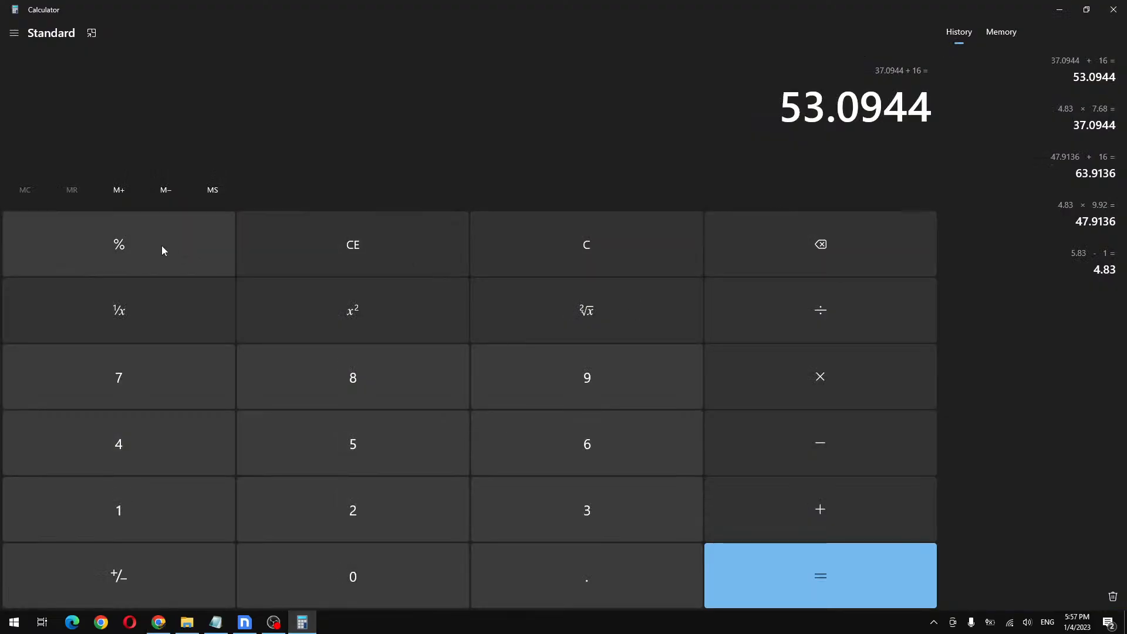
pyautogui.click(563, 259)
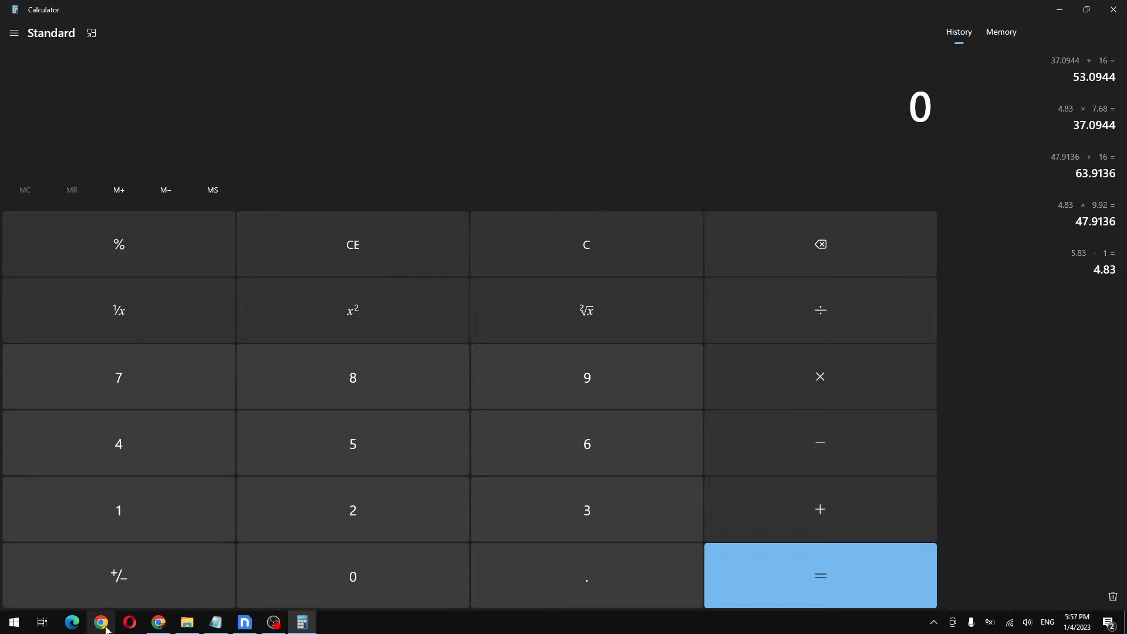
pyautogui.click(158, 623)
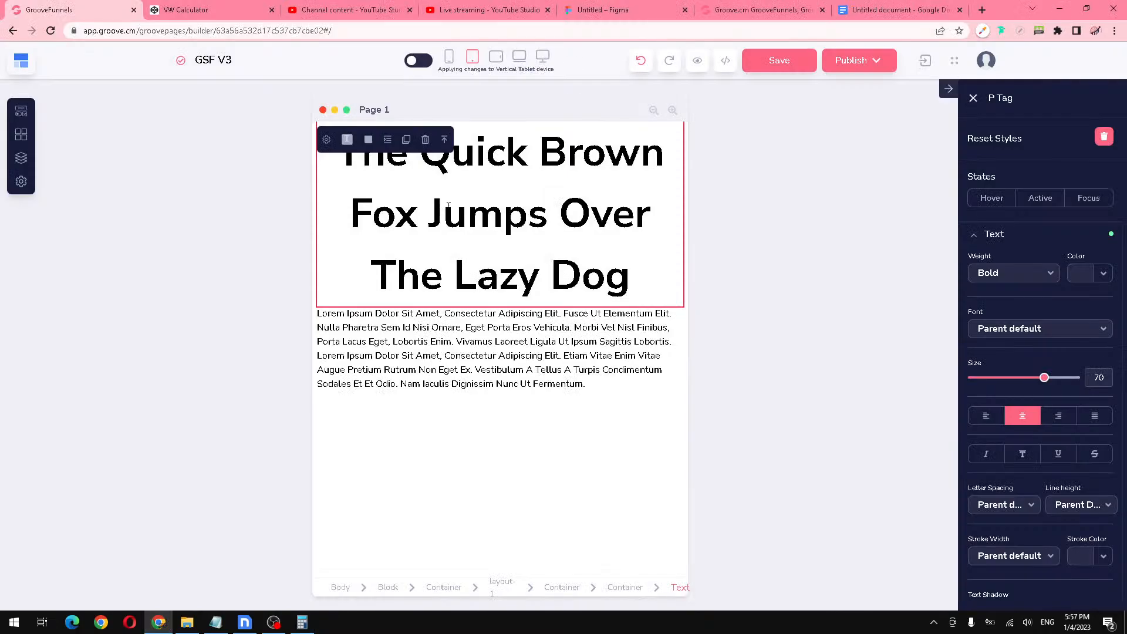
pyautogui.click(886, 9)
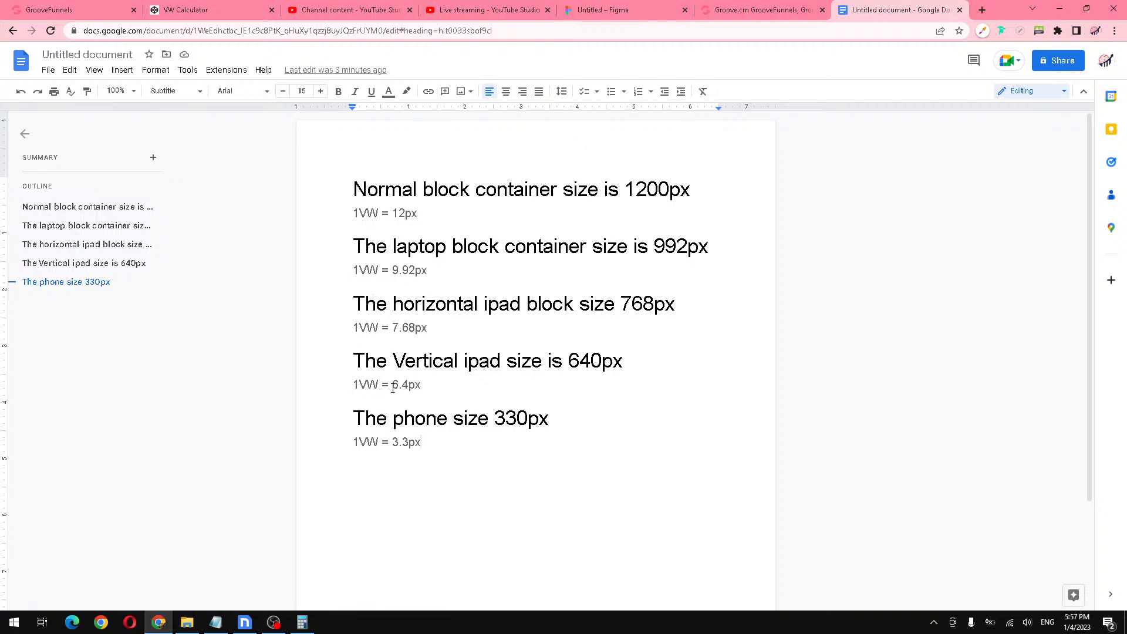
# Step: In Calculator, multiply 4.83 by the vertical tablet's 1VW value of 6.4 and add 16
pyautogui.click(302, 622)
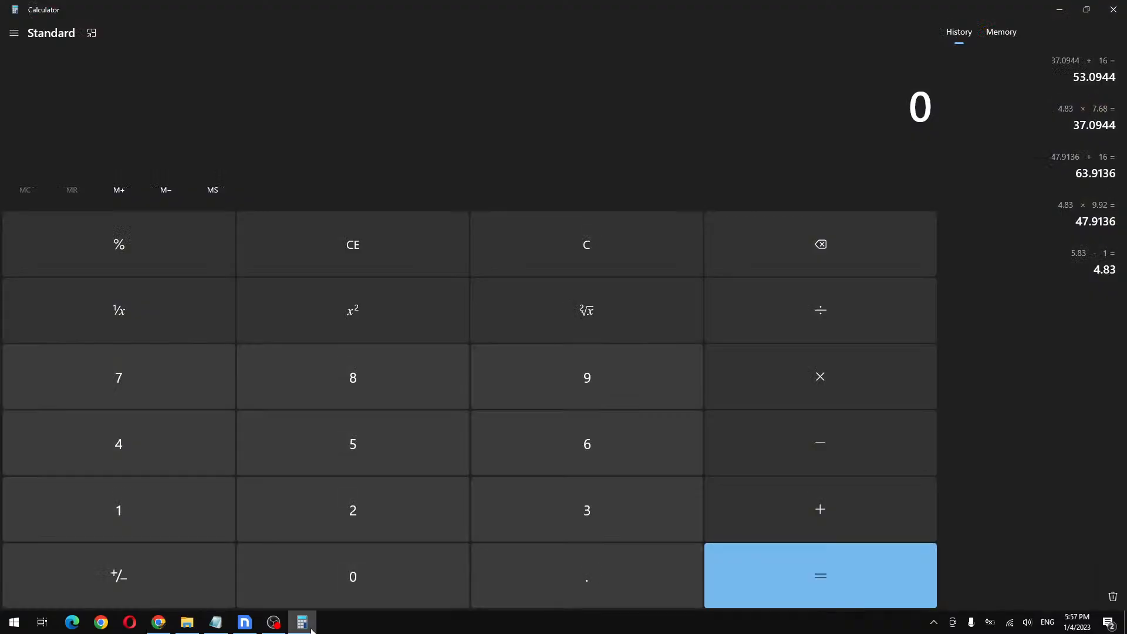
pyautogui.write('4.83')
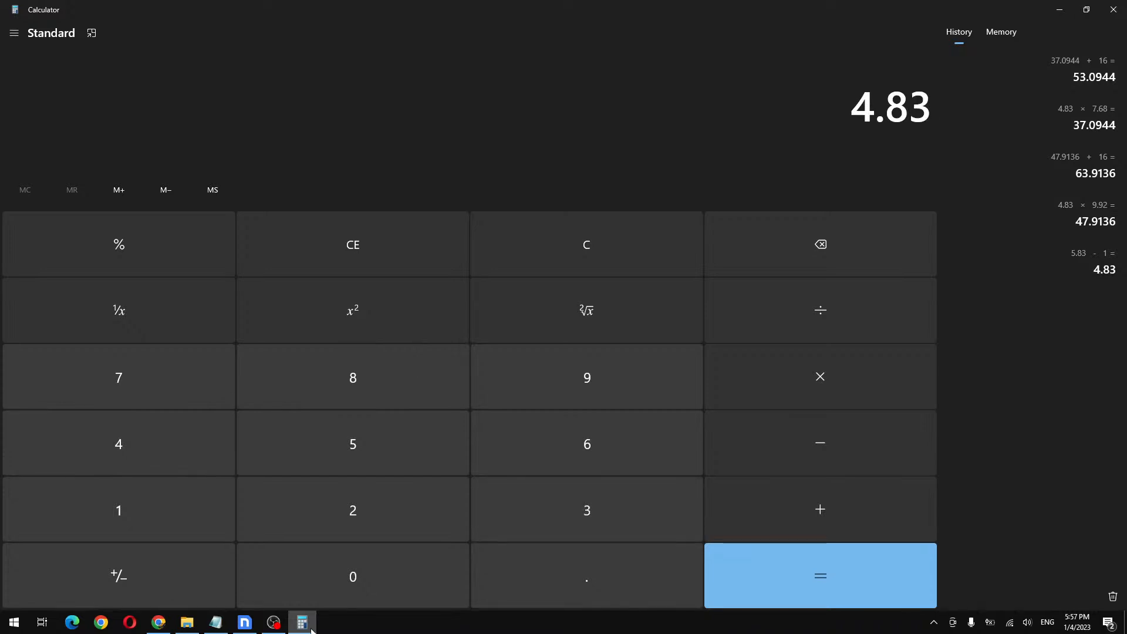
pyautogui.press('*')
pyautogui.write('7')
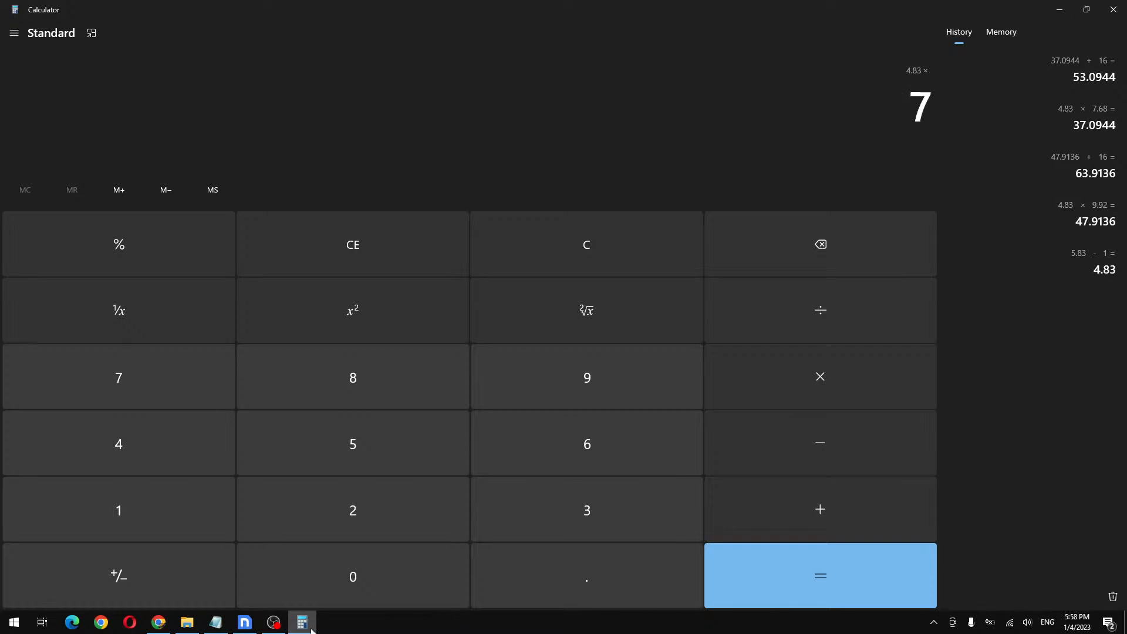
pyautogui.press('BackSpace')
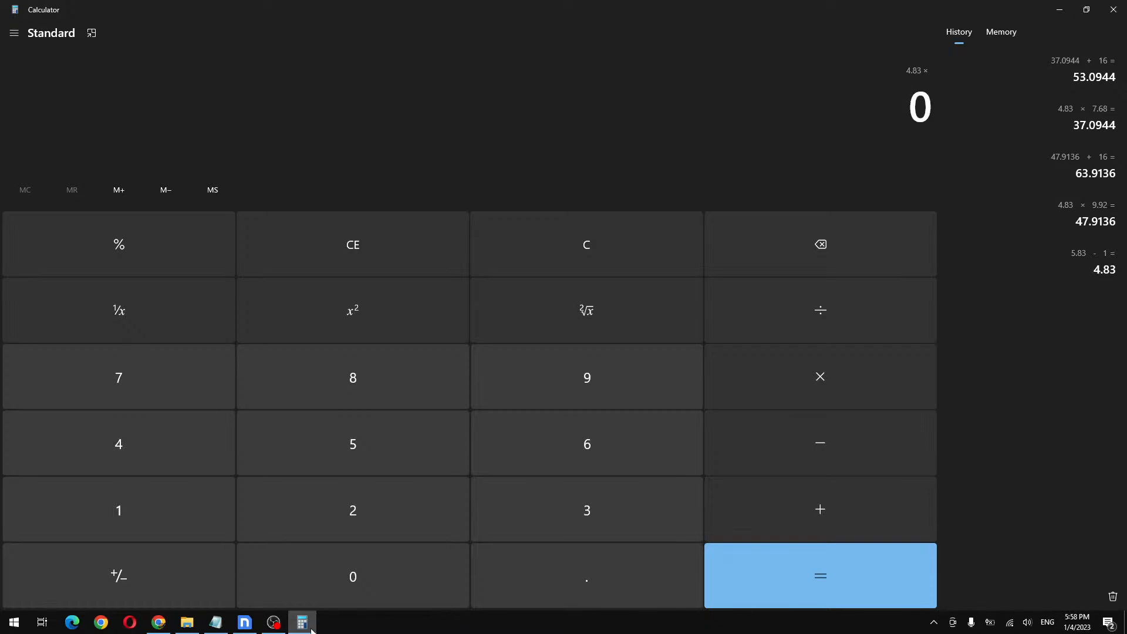
pyautogui.write('6')
pyautogui.click(512, 602)
pyautogui.write('4')
pyautogui.press('Return')
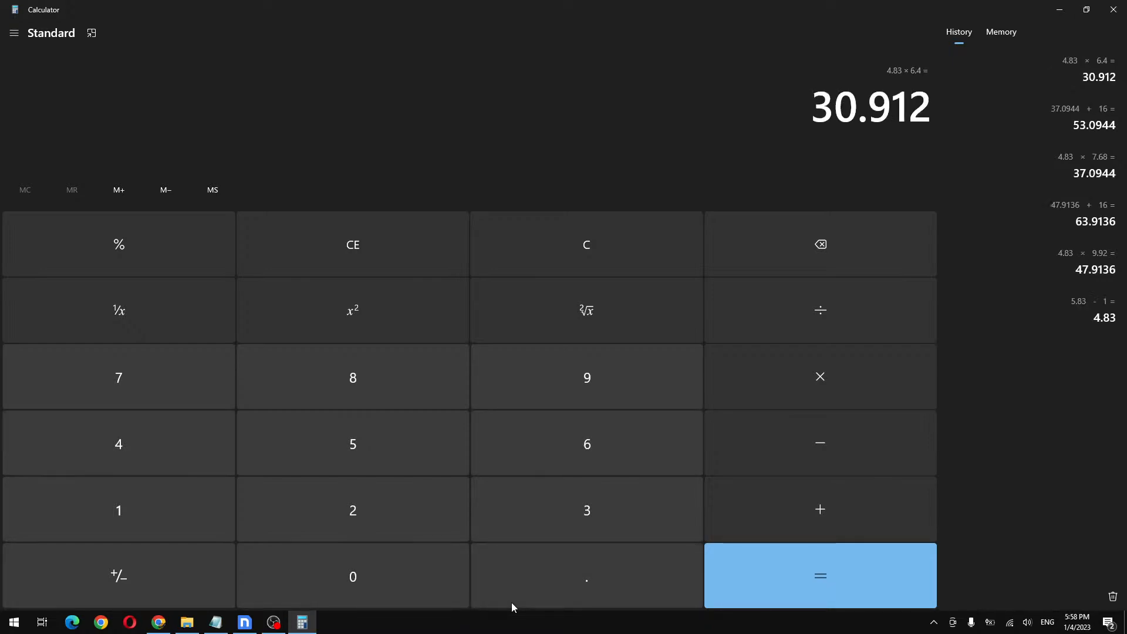
pyautogui.press('+')
pyautogui.write('16')
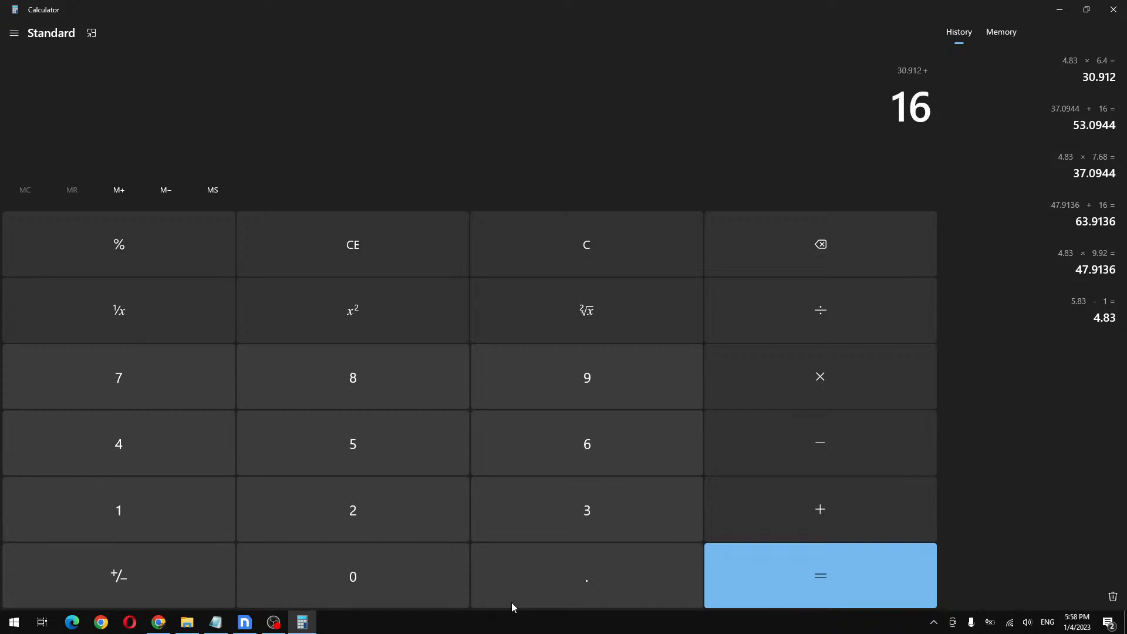
pyautogui.press('Return')
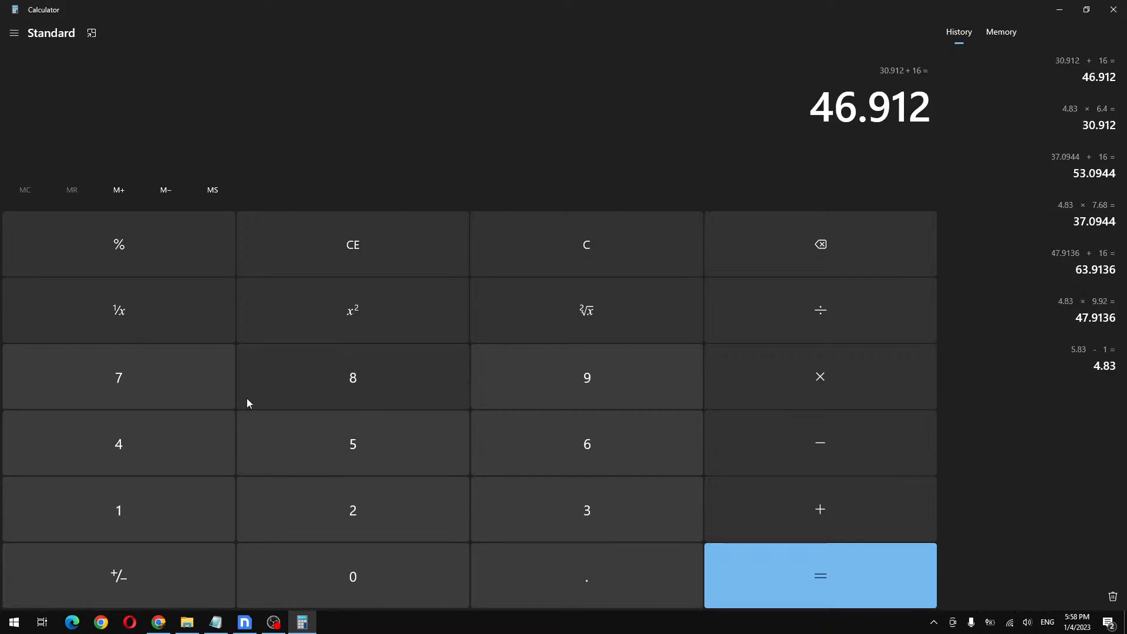
# Step: Return to the GroovePages builder in Chrome and set the heading's text size to 46.9 for the vertical tablet
pyautogui.click(158, 616)
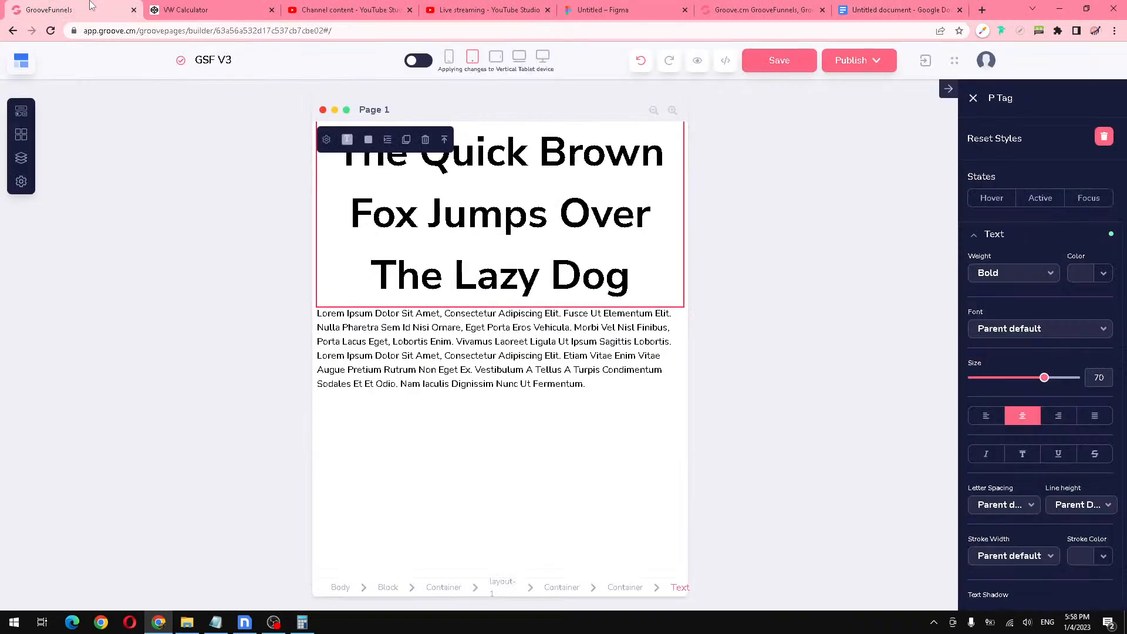
pyautogui.click(92, 8)
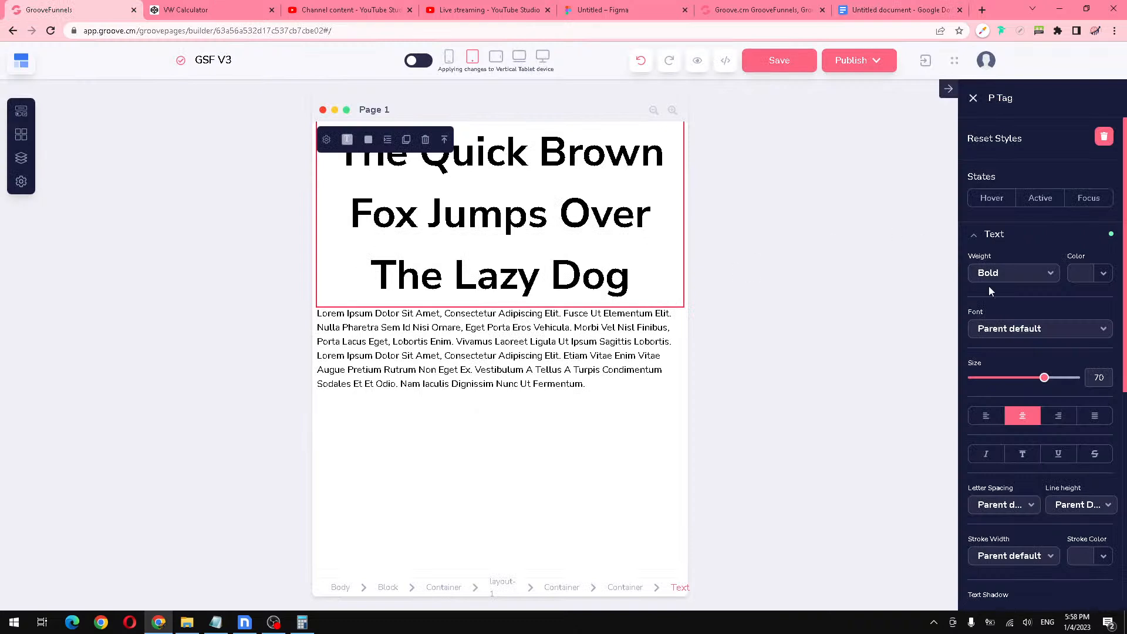
pyautogui.doubleClick(1099, 377)
pyautogui.write('46.9')
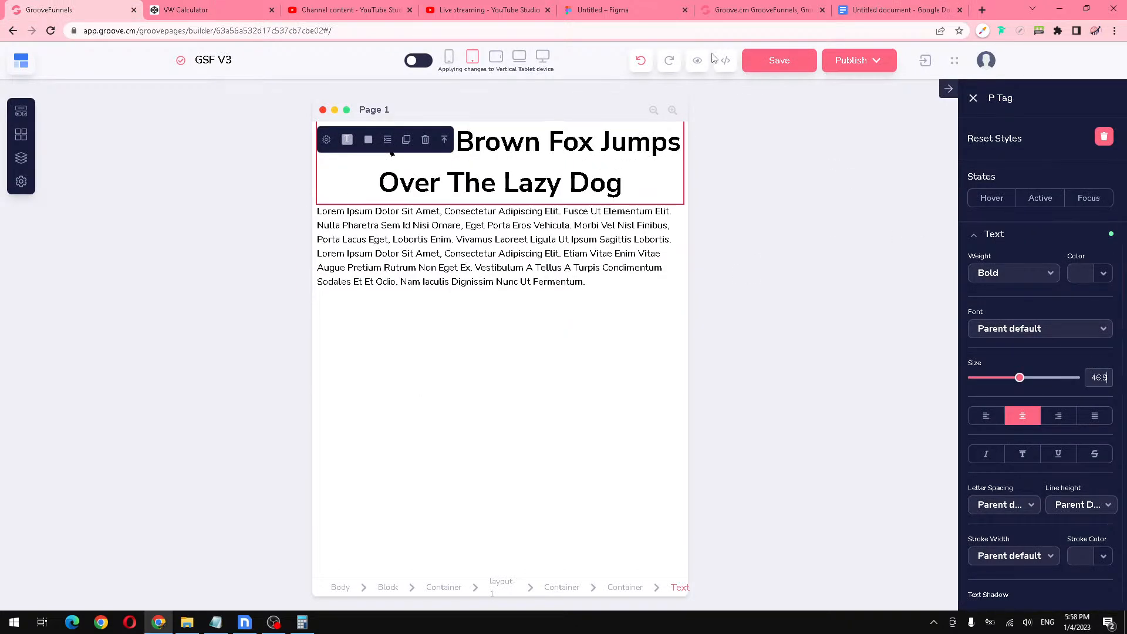
# Step: Switch the preview to the phone, look up its 1VW value in the Google Docs document, and clear the previous result in Calculator
pyautogui.click(449, 58)
pyautogui.click(899, 9)
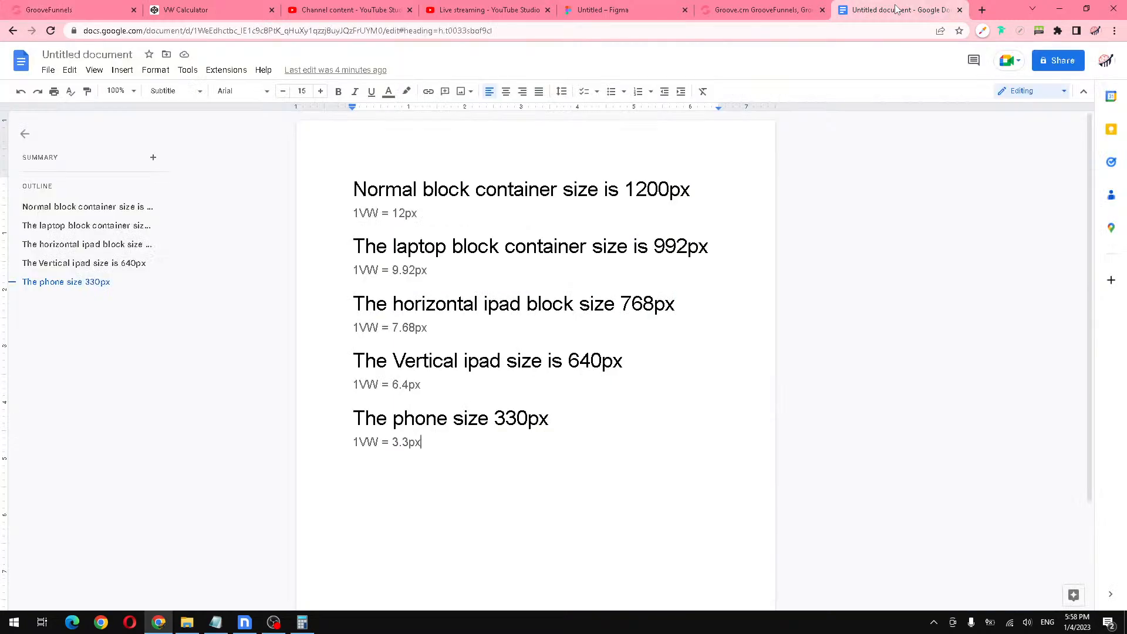
pyautogui.click(303, 622)
pyautogui.click(540, 270)
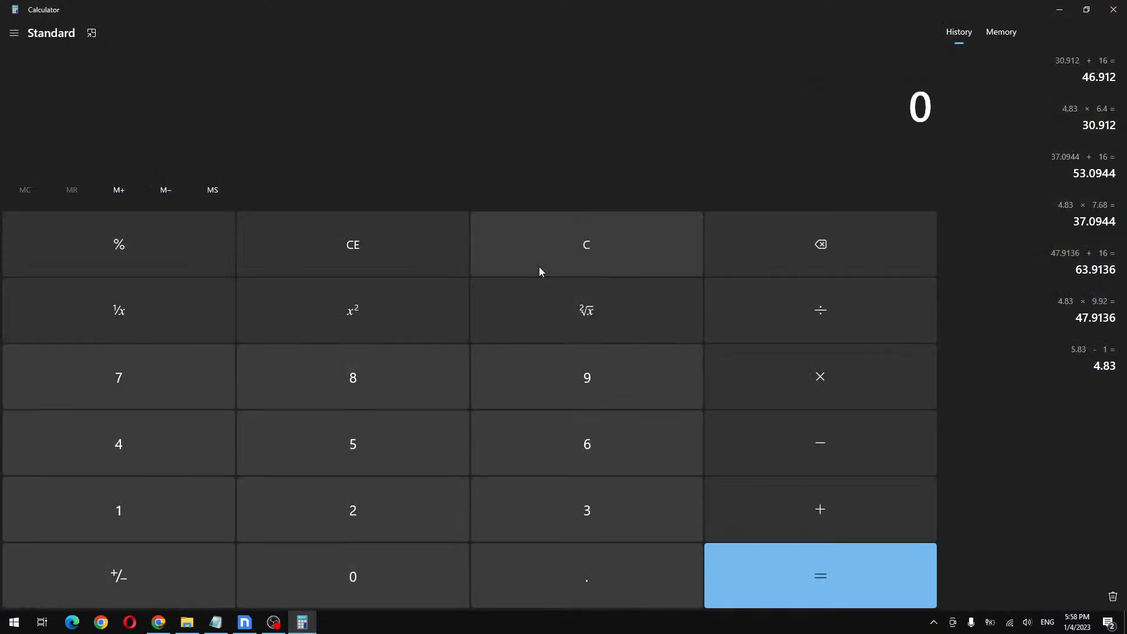
# Step: Multiply 4.83 by the phone's 1VW value of 3.3 and add 16
pyautogui.write('4.83')
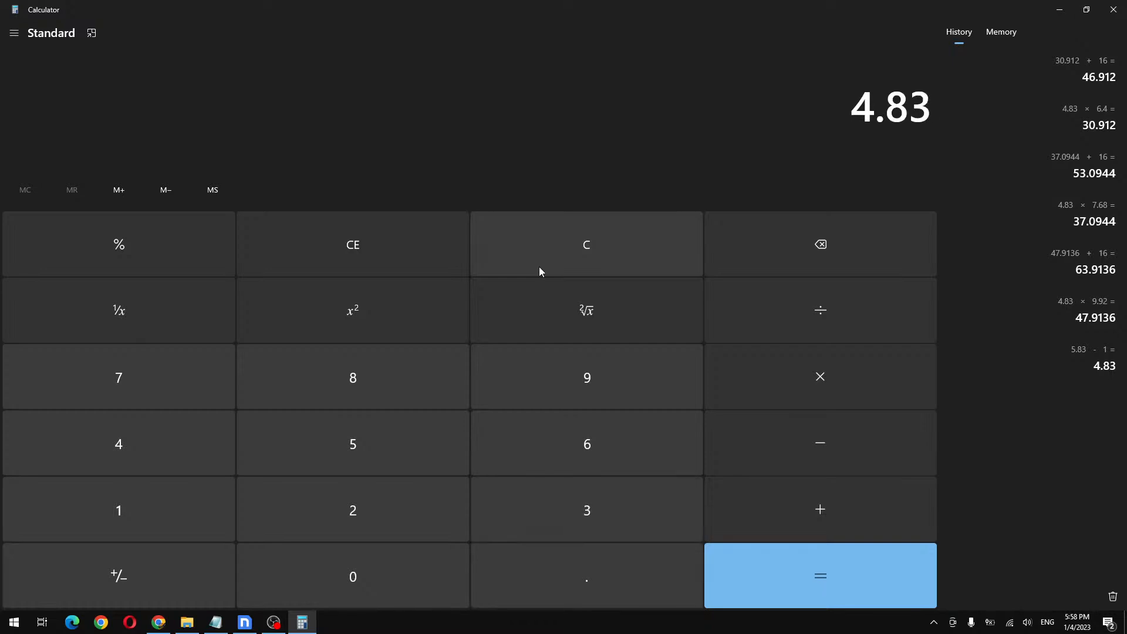
pyautogui.write('*3.3')
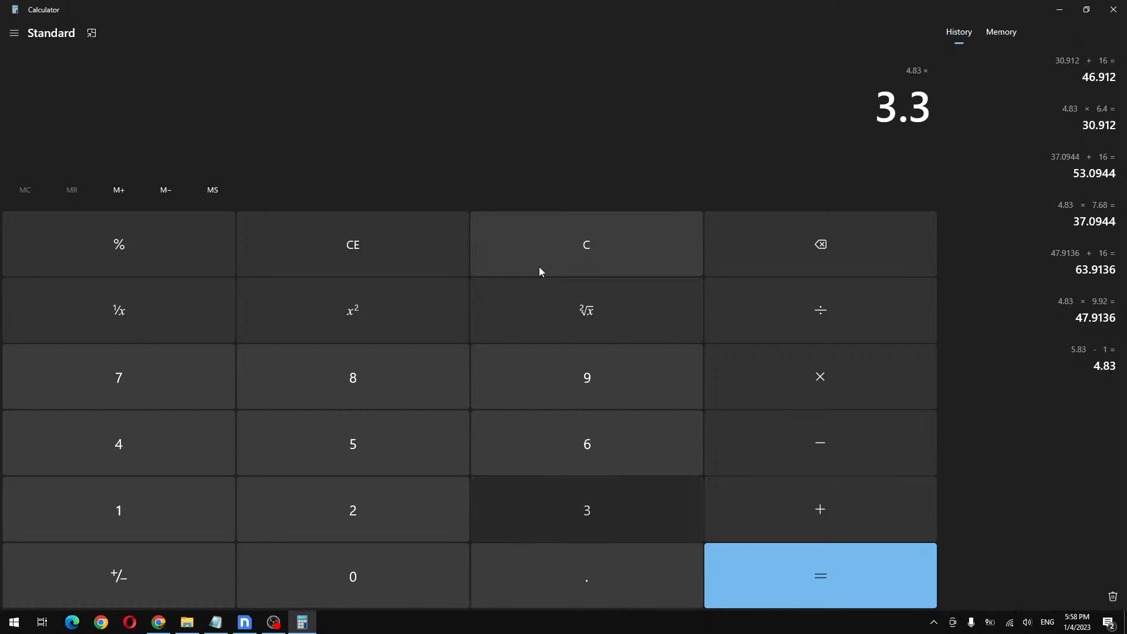
pyautogui.press('Return')
pyautogui.write('+16')
pyautogui.press('Return')
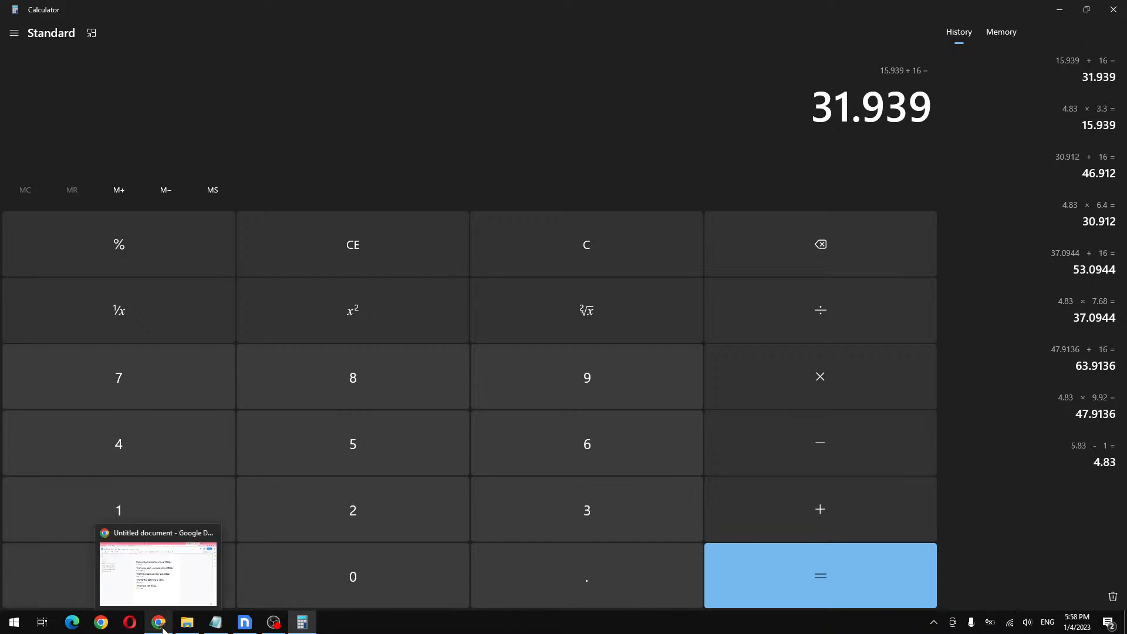
# Step: Return to the GroovePages builder in Chrome, set the heading's text size to 32 for the phone, and turn on applying changes to all devices
pyautogui.click(164, 630)
pyautogui.click(58, 11)
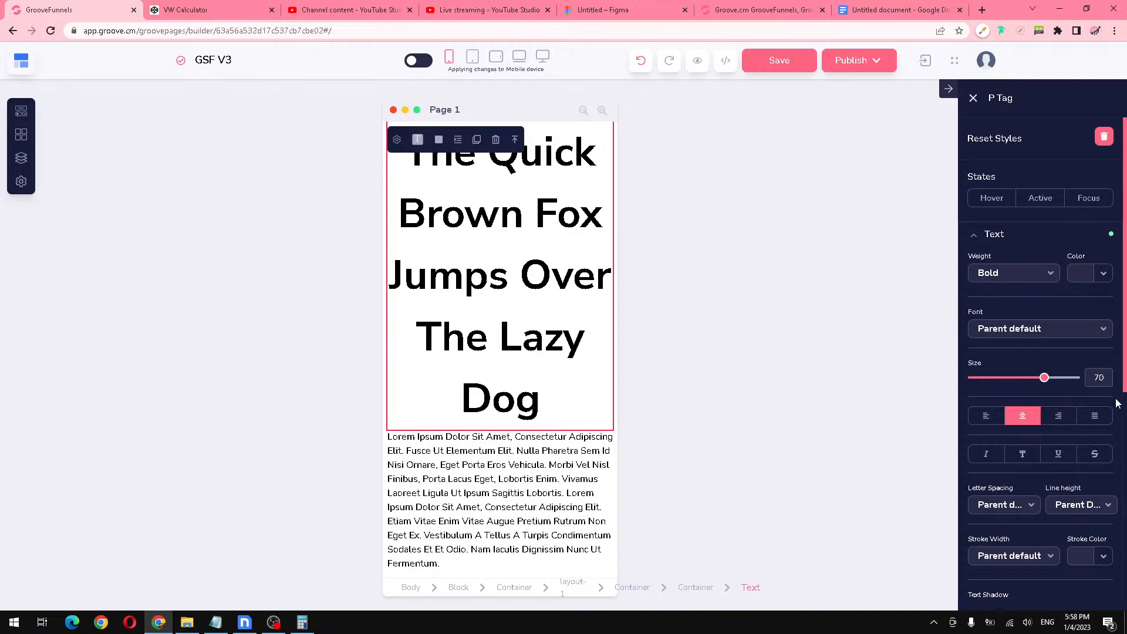
pyautogui.doubleClick(1102, 378)
pyautogui.write('32')
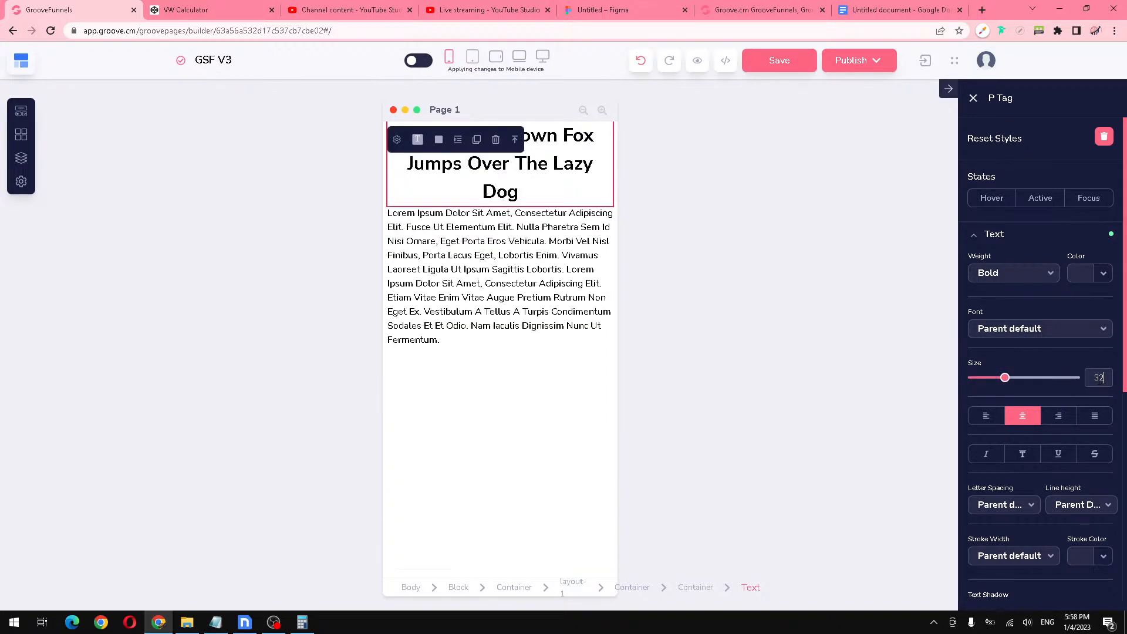
pyautogui.click(576, 299)
pyautogui.click(423, 63)
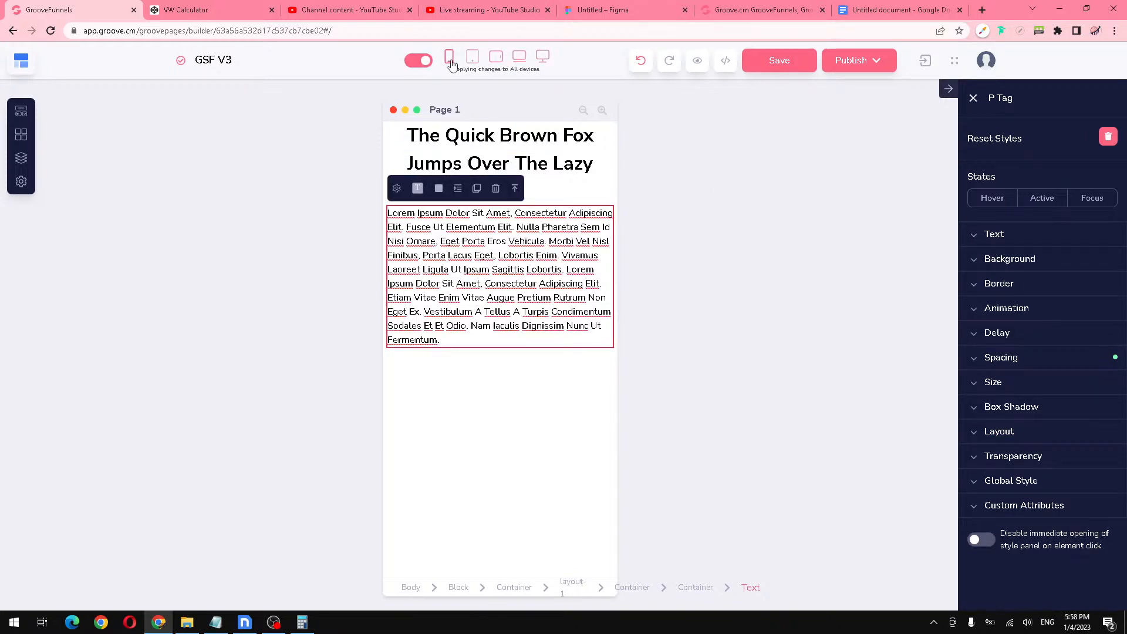
# Step: Compare the heading's scaling and wrapping across the phone, vertical tablet, horizontal tablet, laptop and desktop previews
pyautogui.click(472, 58)
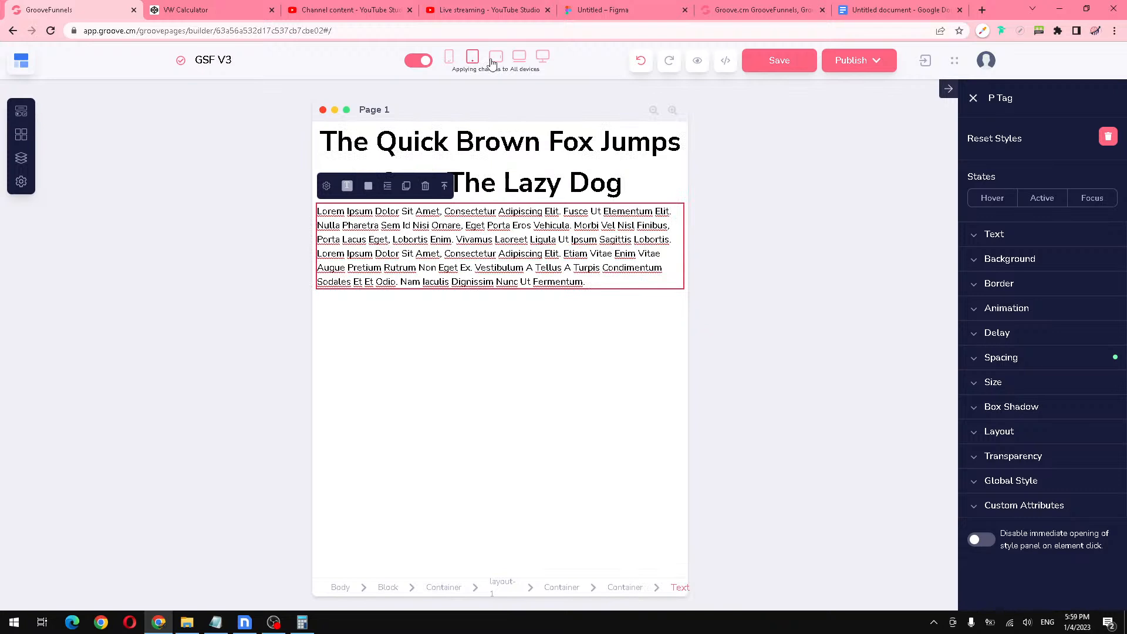
pyautogui.click(495, 59)
pyautogui.click(519, 56)
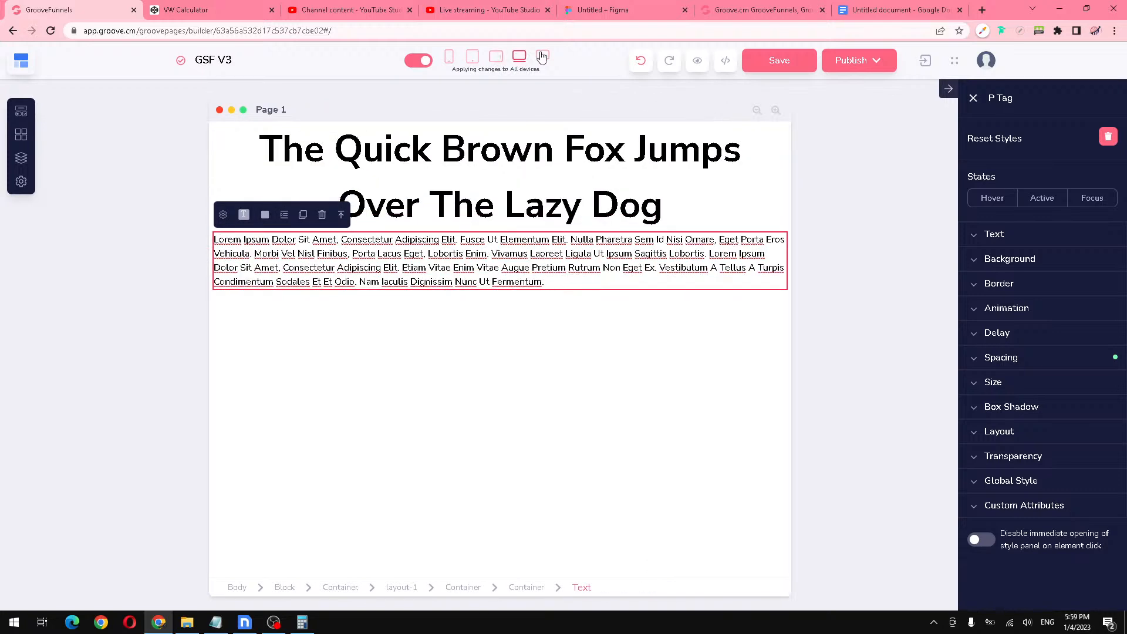
pyautogui.click(543, 56)
pyautogui.click(519, 56)
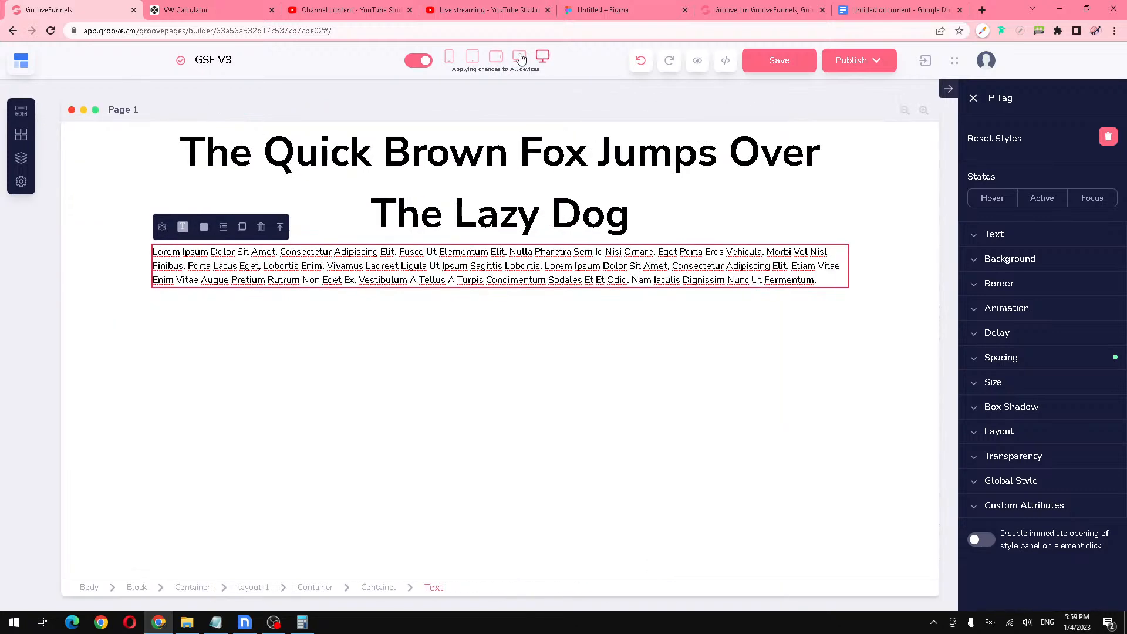
pyautogui.click(497, 57)
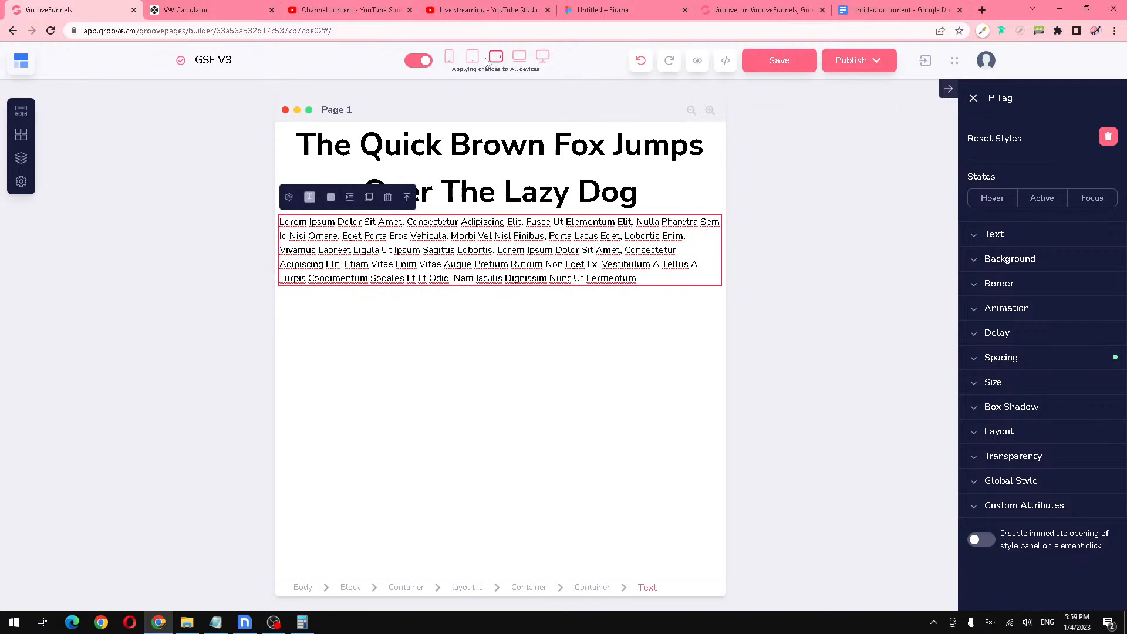
pyautogui.click(472, 57)
pyautogui.click(451, 59)
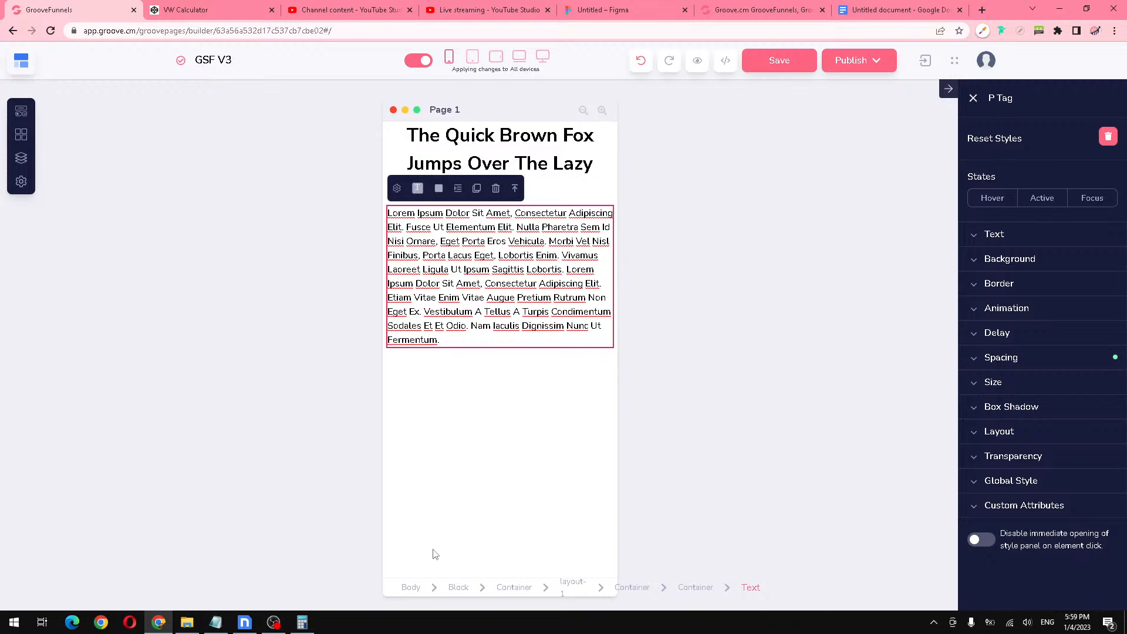
pyautogui.click(411, 588)
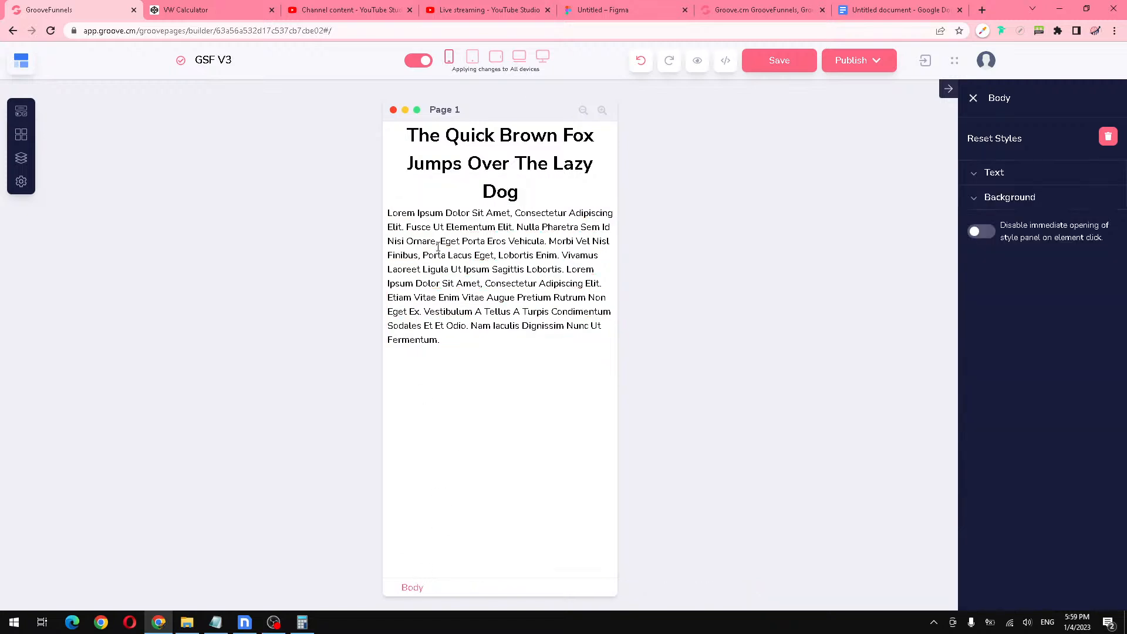
pyautogui.click(472, 58)
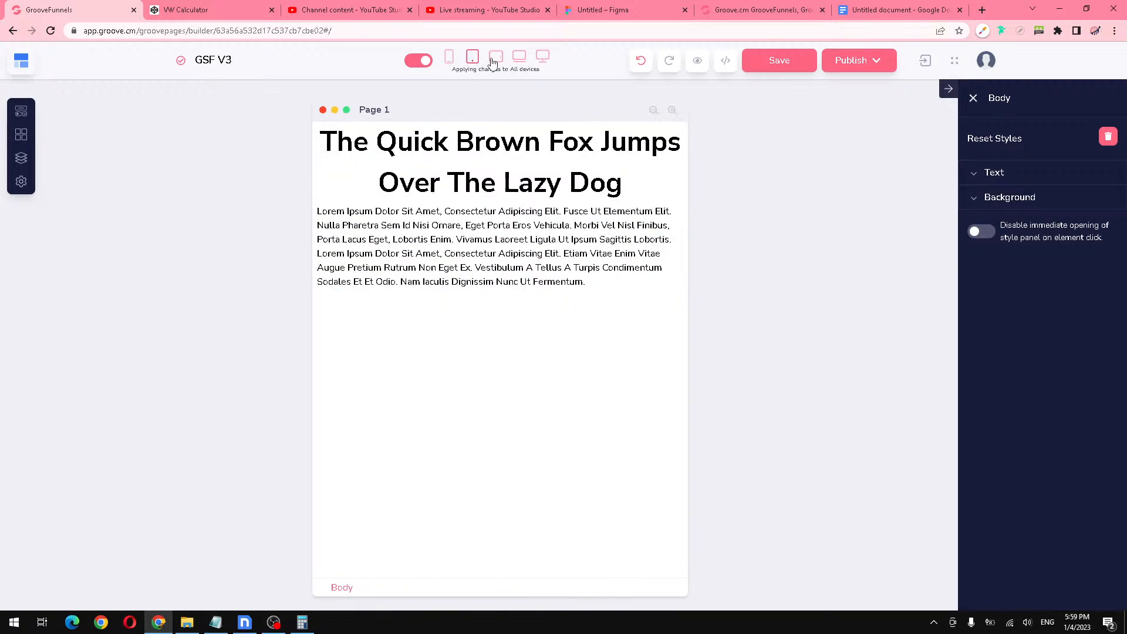
pyautogui.click(496, 57)
pyautogui.click(519, 57)
pyautogui.click(542, 57)
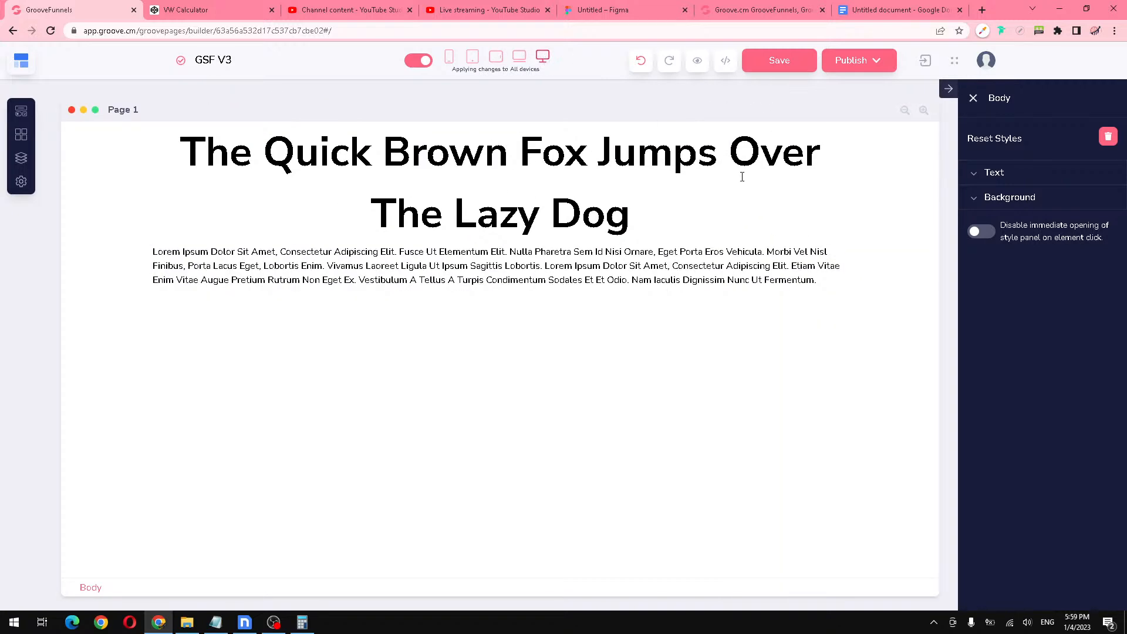
# Step: Set the heading's line height to Normal in the desktop preview
pyautogui.click(742, 177)
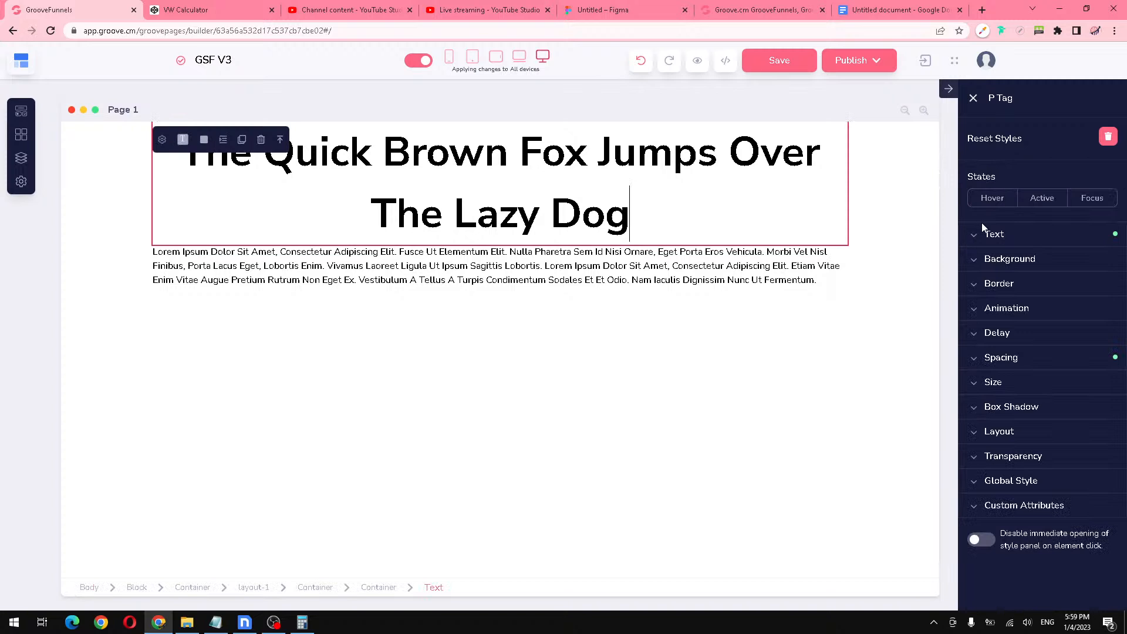
pyautogui.click(1009, 243)
pyautogui.scroll(-1, 1077, 476)
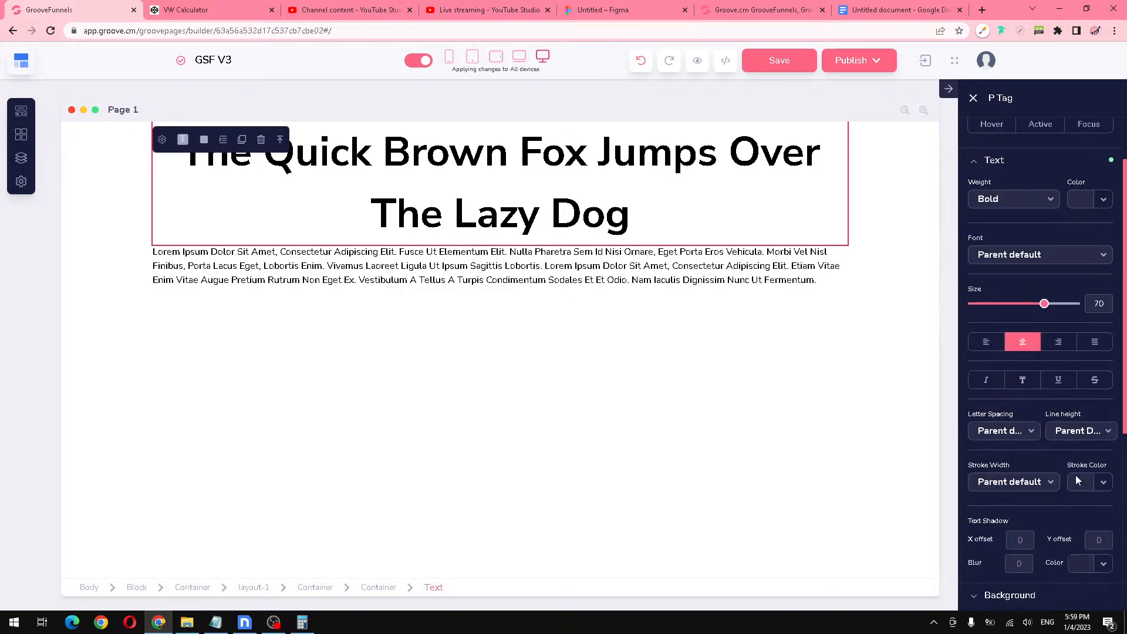
pyautogui.scroll(-1, 1074, 460)
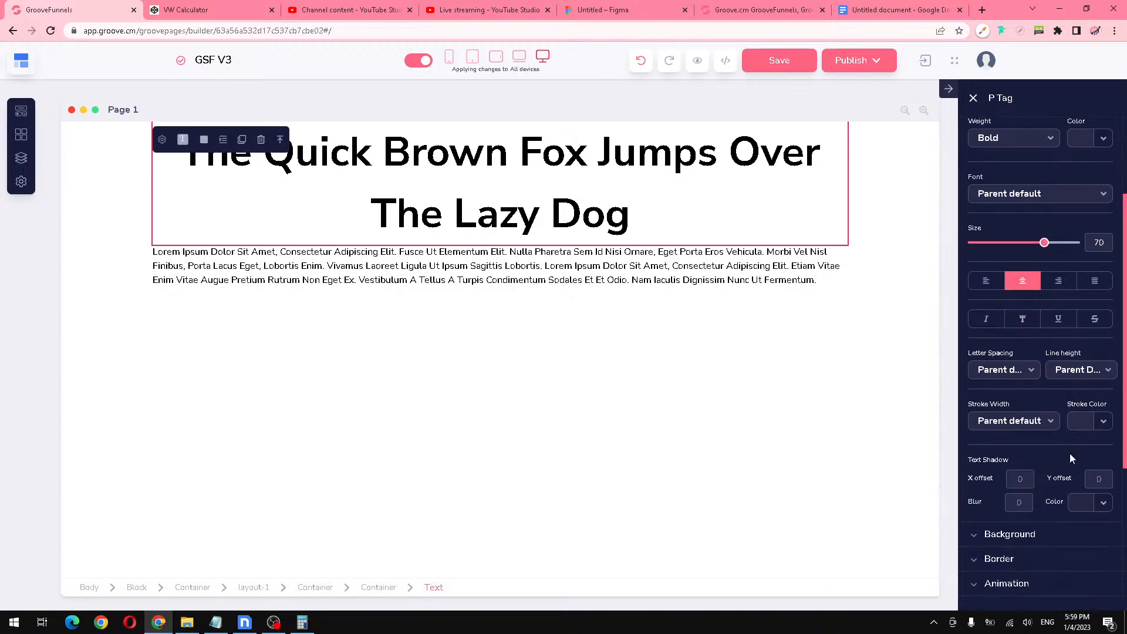
pyautogui.click(1080, 374)
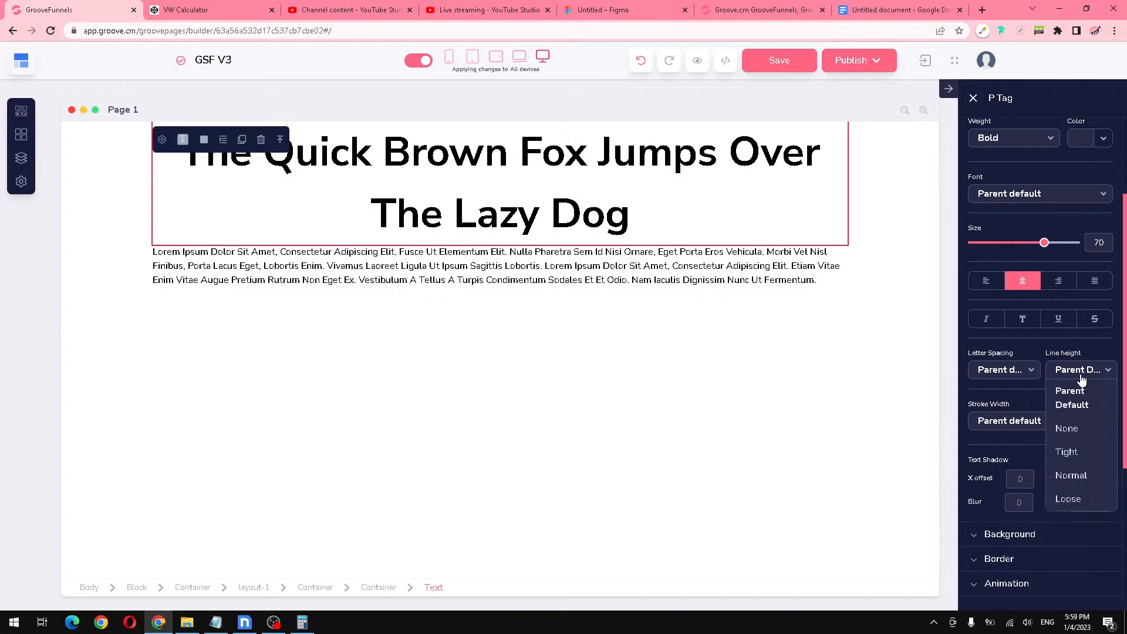
pyautogui.click(1072, 475)
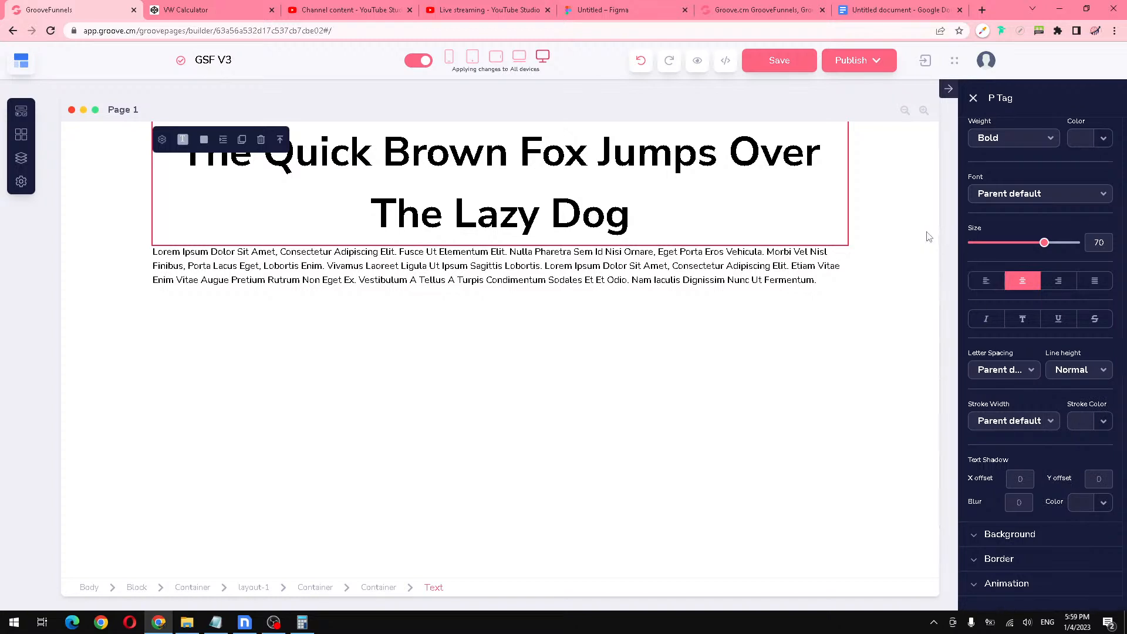
# Step: Set the heading's weight to Black and its font to Bebas Neue
pyautogui.scroll(3, 998, 212)
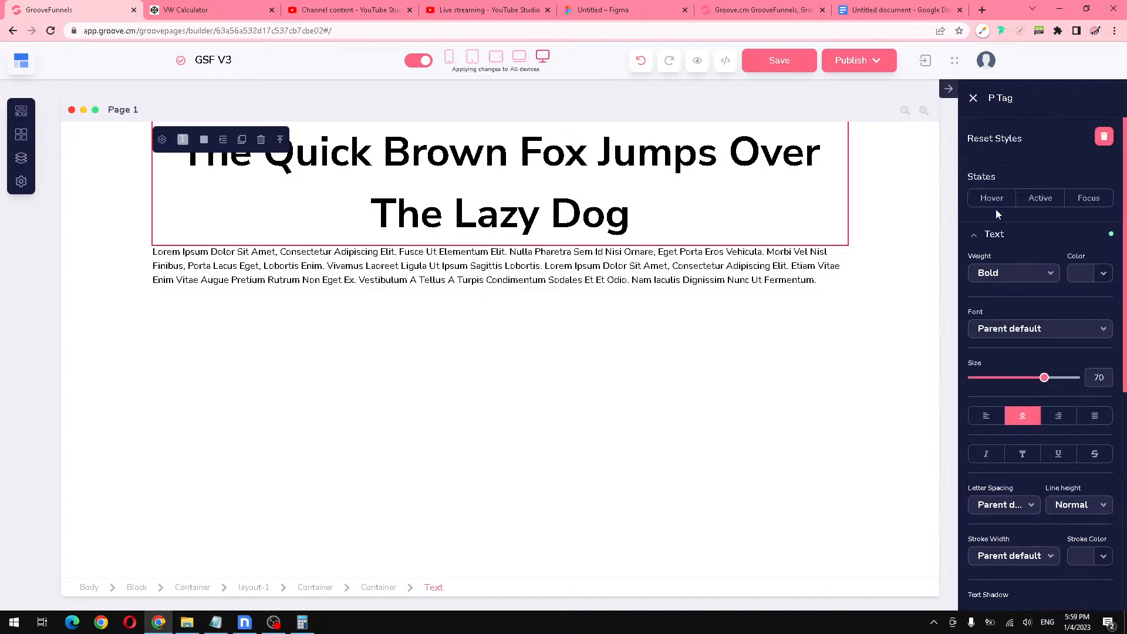
pyautogui.click(1011, 276)
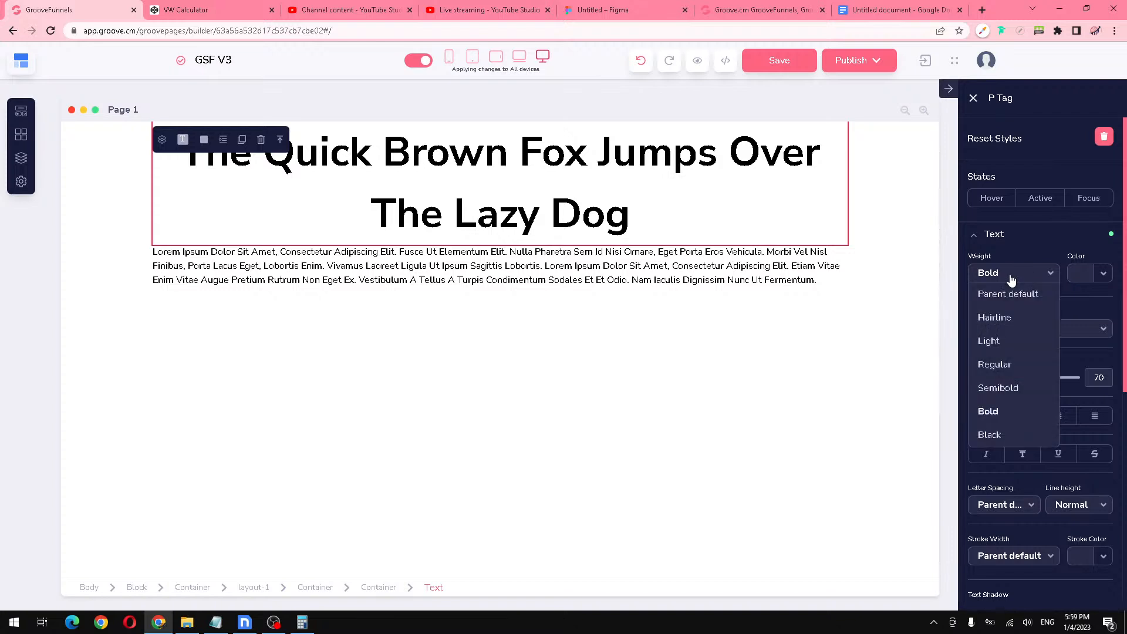
pyautogui.click(1007, 432)
pyautogui.click(1016, 330)
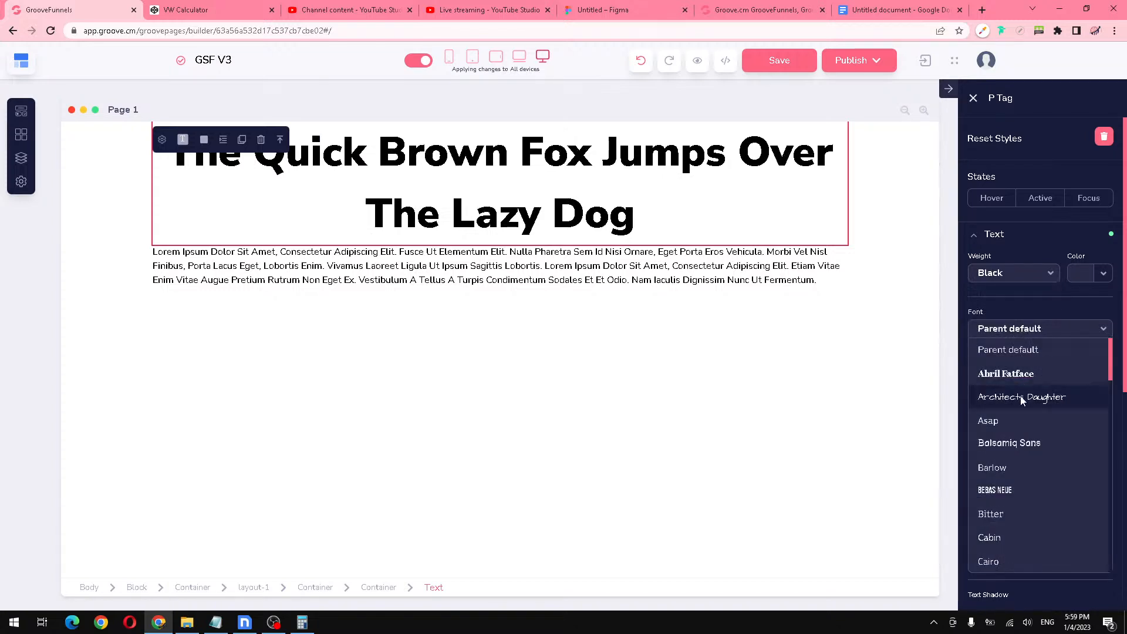
pyautogui.click(1003, 496)
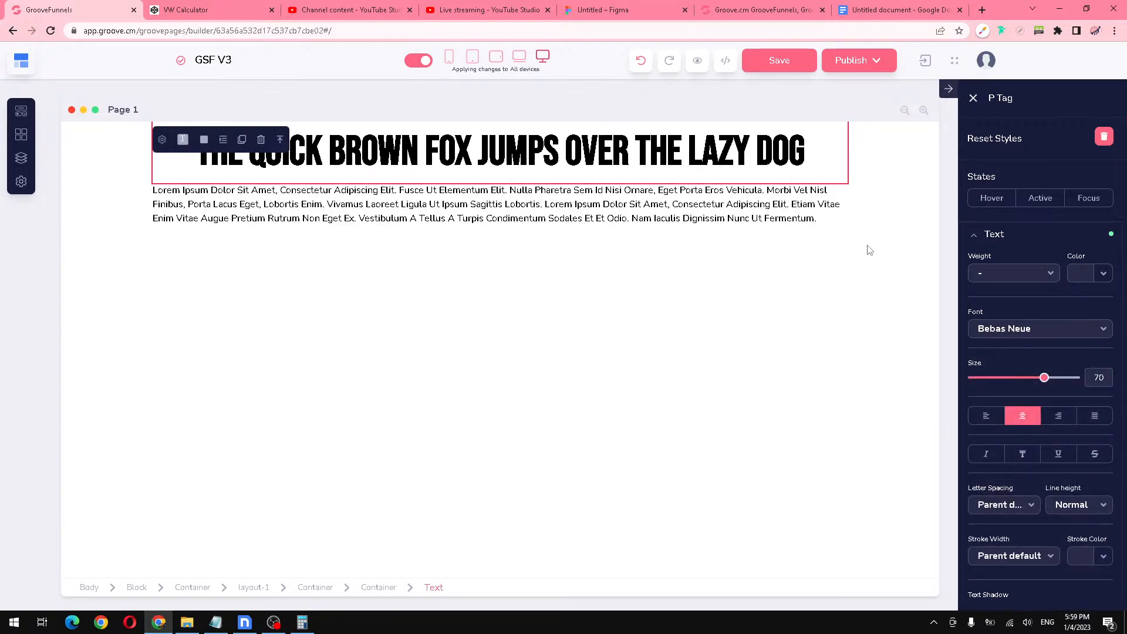
pyautogui.click(878, 199)
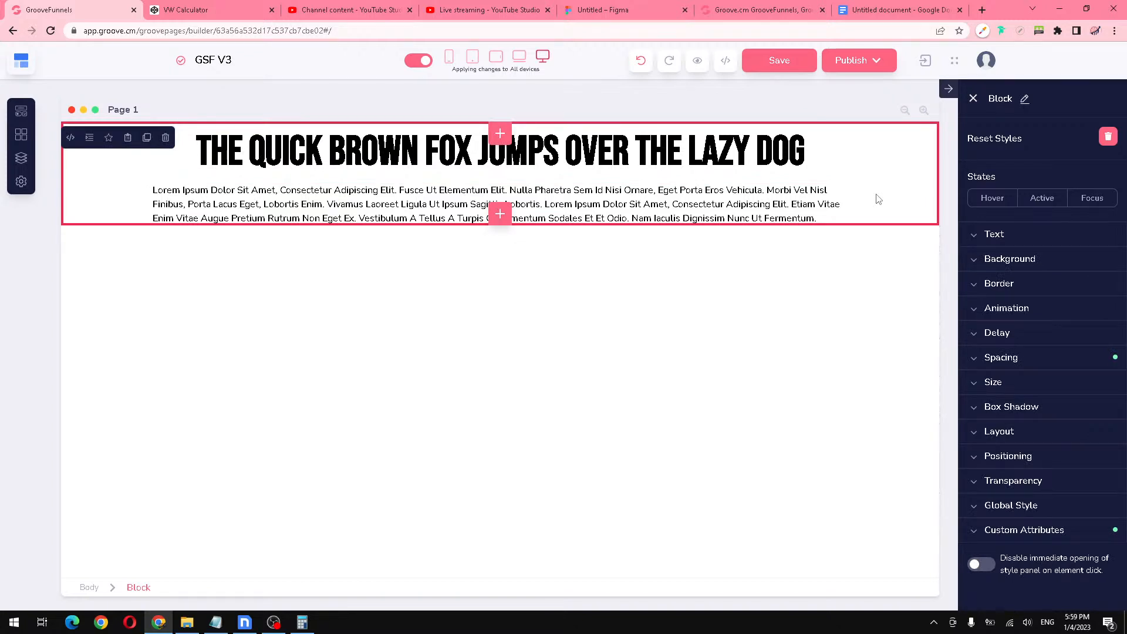
# Step: Check the second heading size in Figma's Typescales plugin and convert 56 px to VW in the CodePen VW Calculator
pyautogui.click(573, 8)
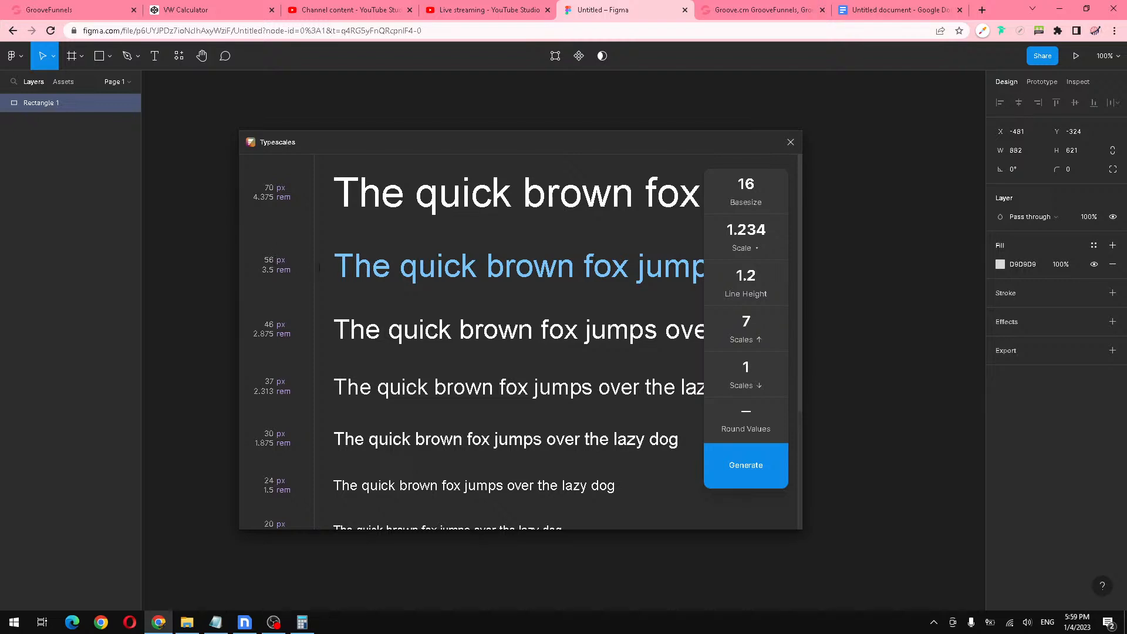
pyautogui.click(260, 7)
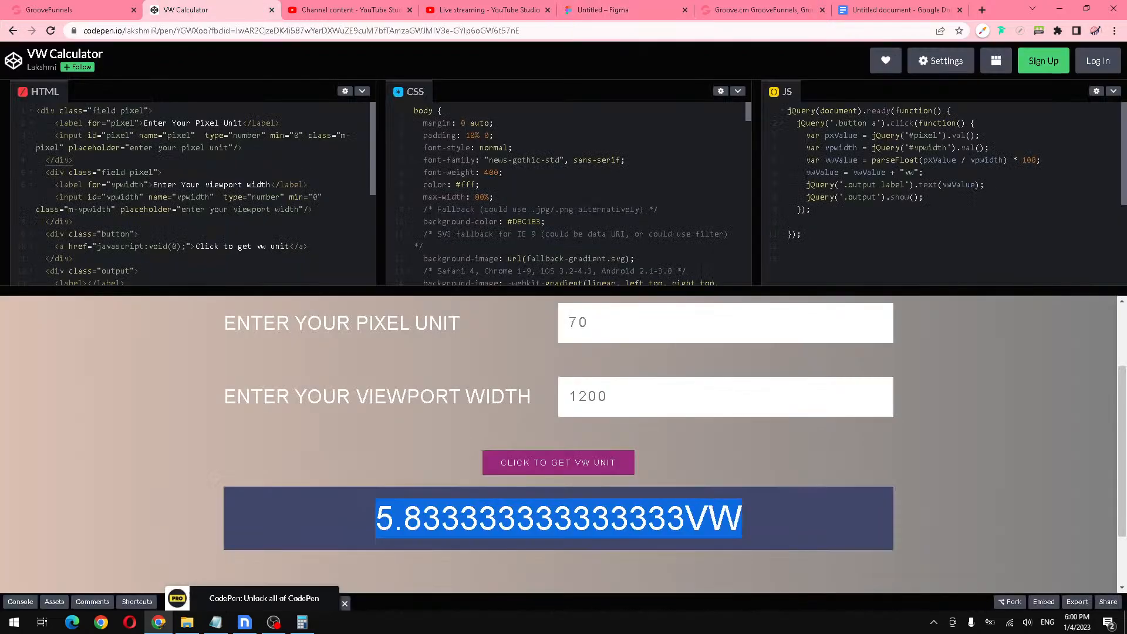
pyautogui.doubleClick(590, 334)
pyautogui.write('56')
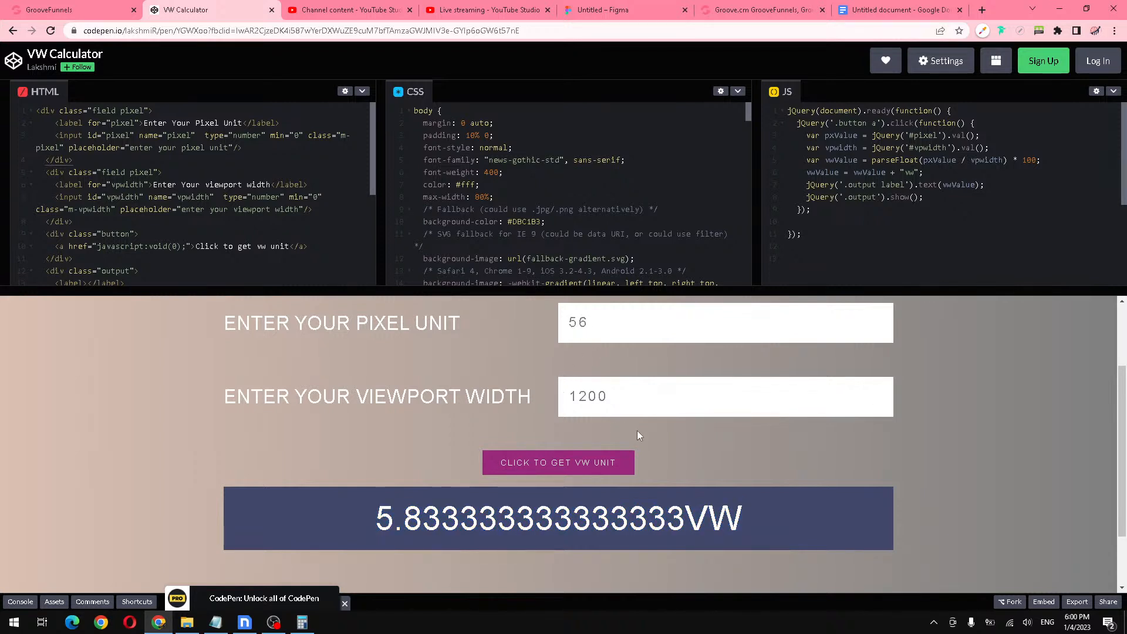
pyautogui.click(604, 469)
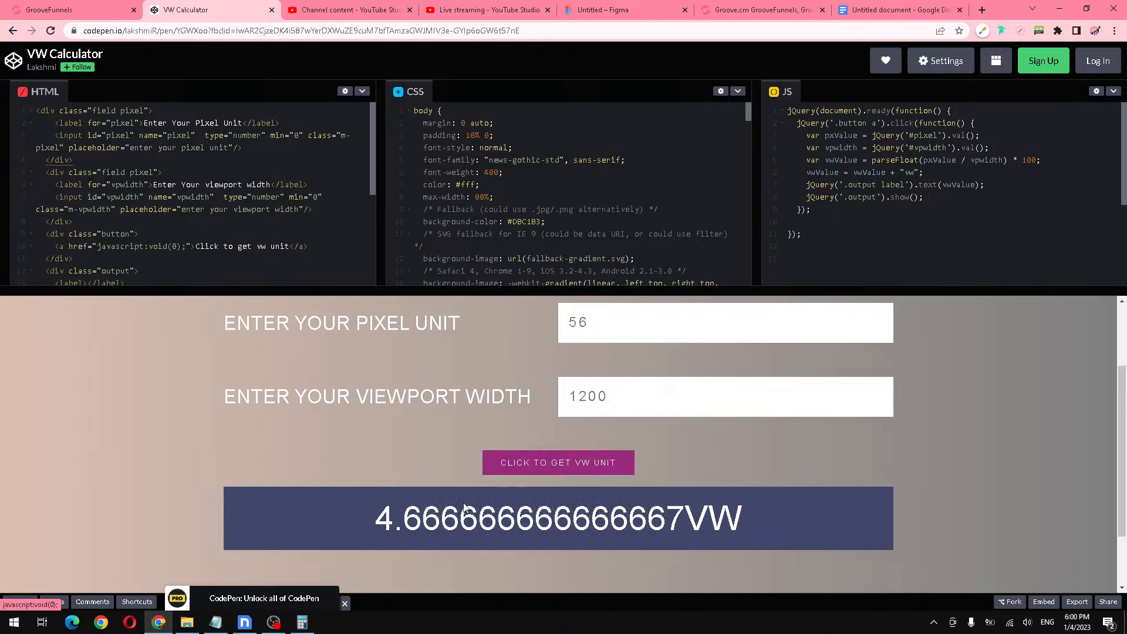
pyautogui.moveTo(381, 527); pyautogui.dragTo(437, 528)
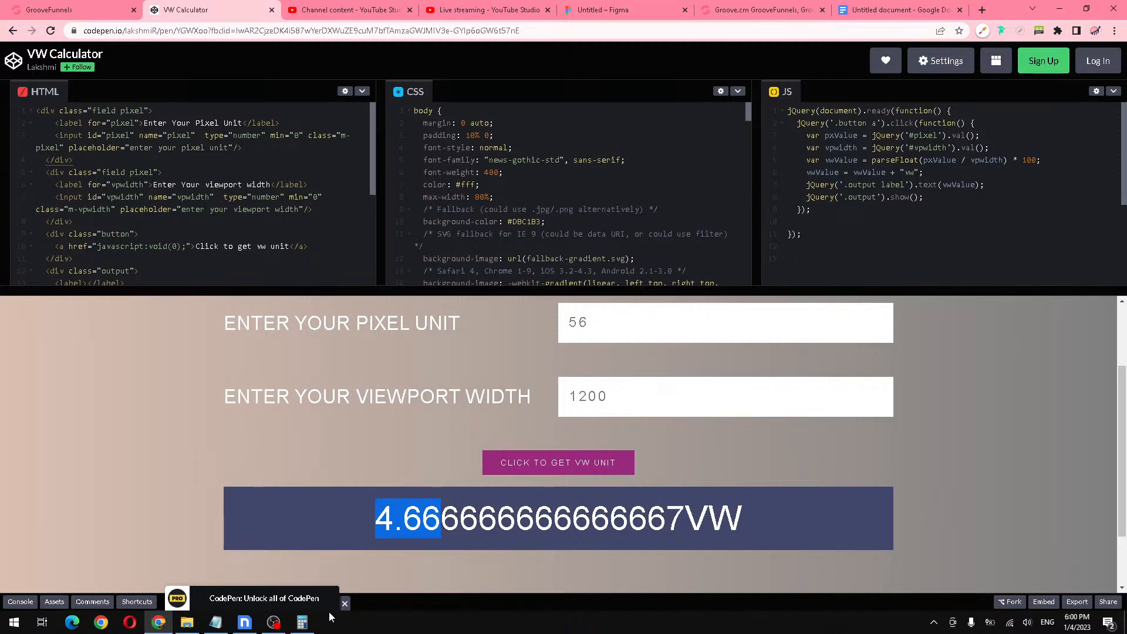
# Step: Switch to Calculator, clear the previous result, and subtract 1 from 4.66
pyautogui.click(302, 622)
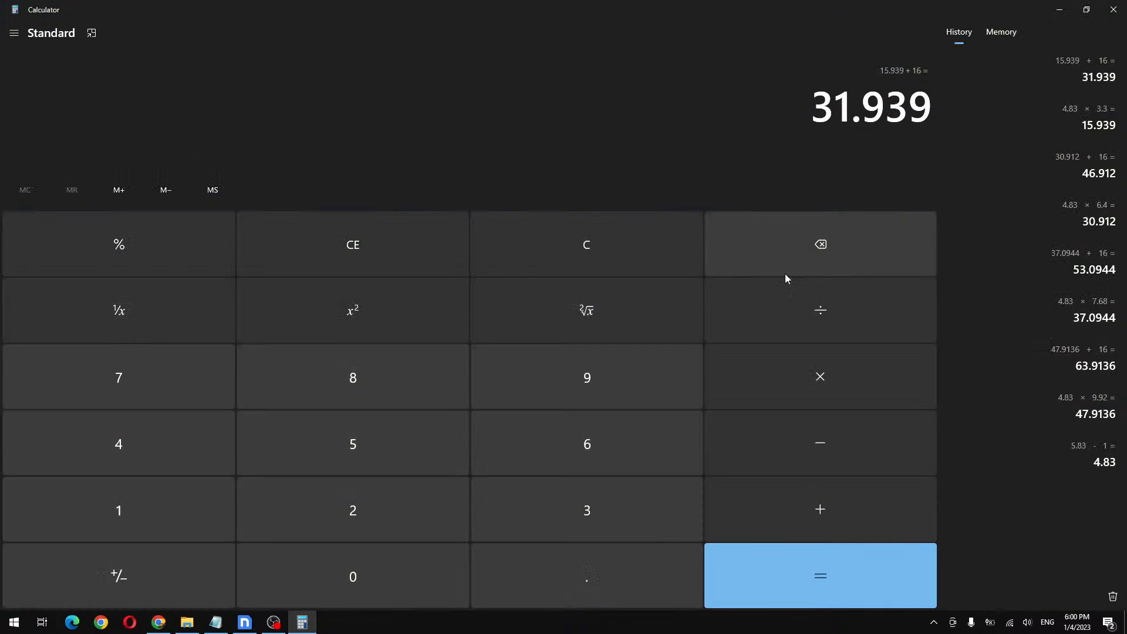
pyautogui.click(623, 261)
pyautogui.write('4.66 ')
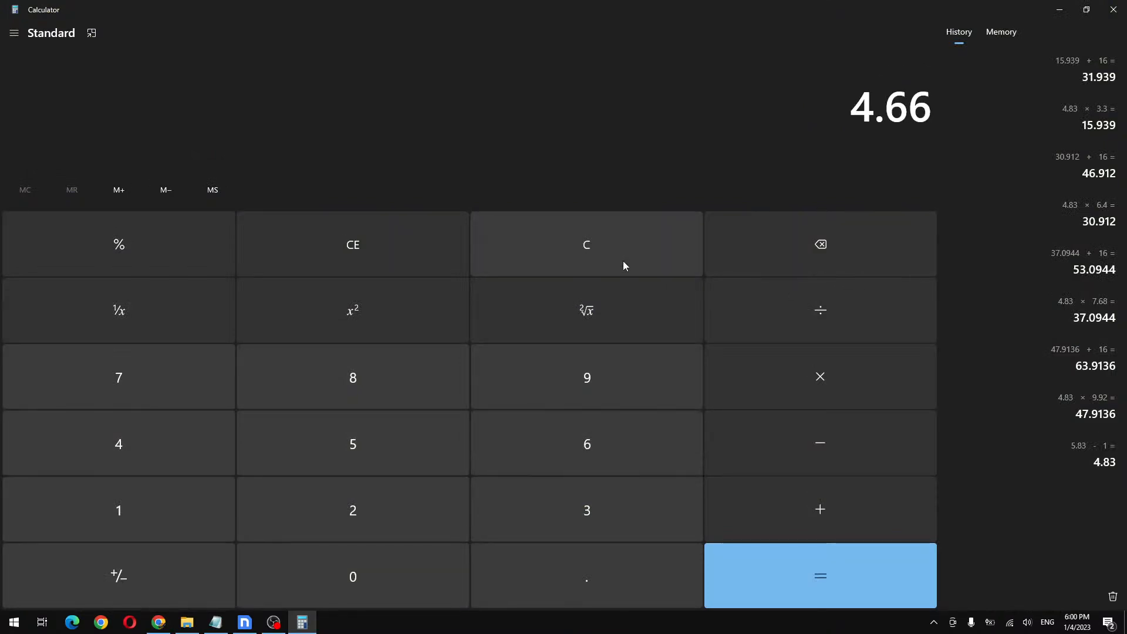
pyautogui.write('- 1')
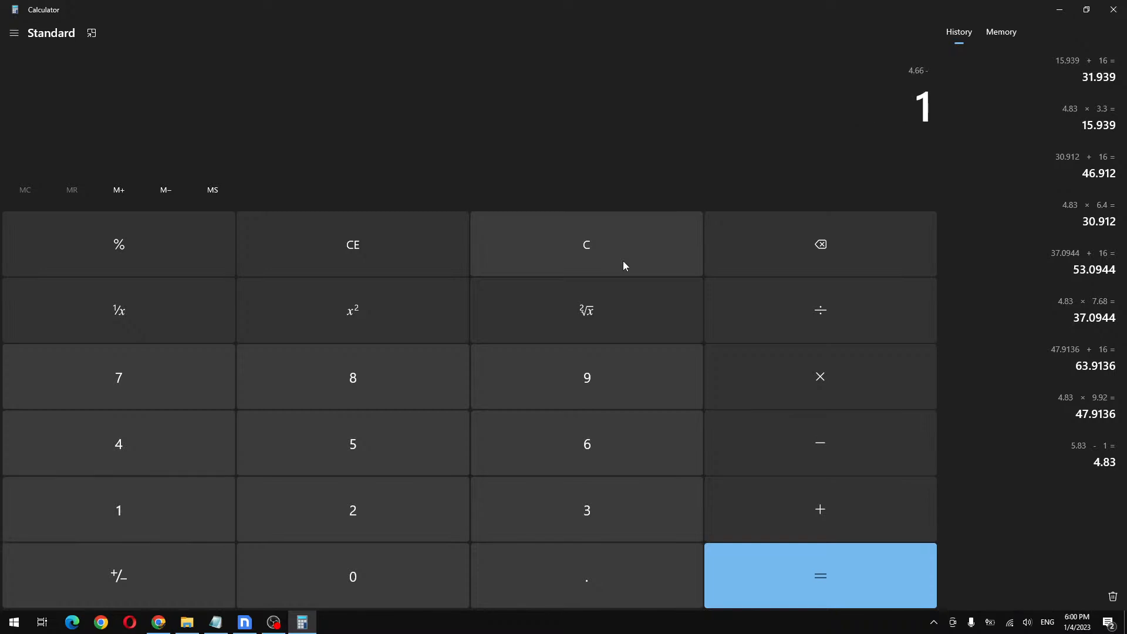
pyautogui.press('Return')
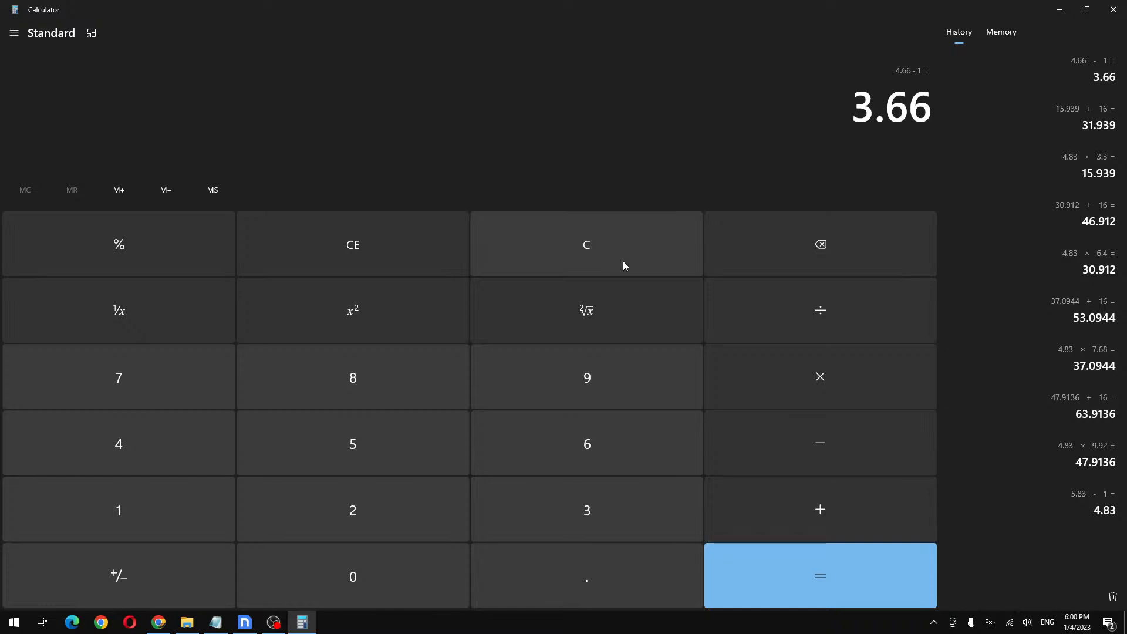
# Step: Check the laptop's 1VW value in the Google Docs notes and multiply 3.66 by 9.92 in Calculator
pyautogui.click(159, 622)
pyautogui.click(873, 5)
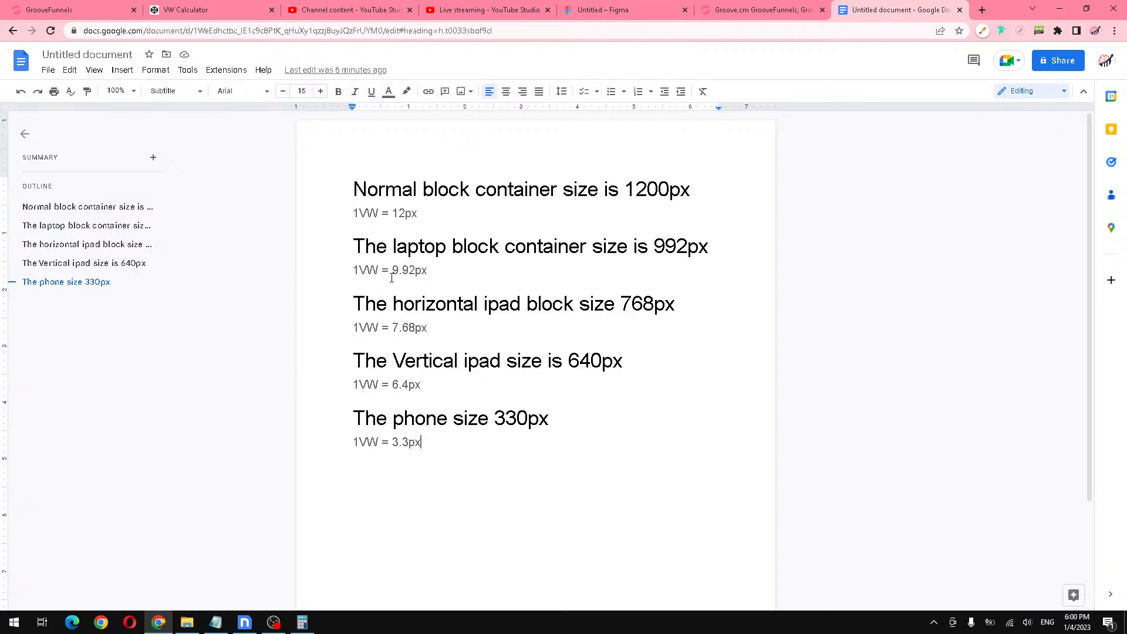
pyautogui.click(304, 624)
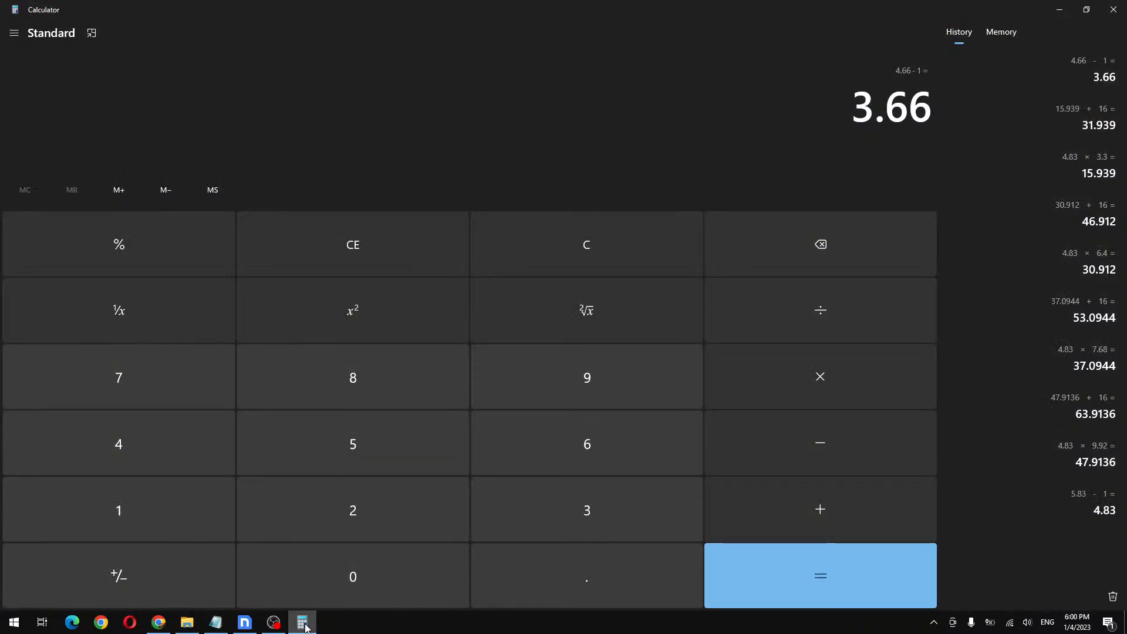
pyautogui.press('*')
pyautogui.write('9.9')
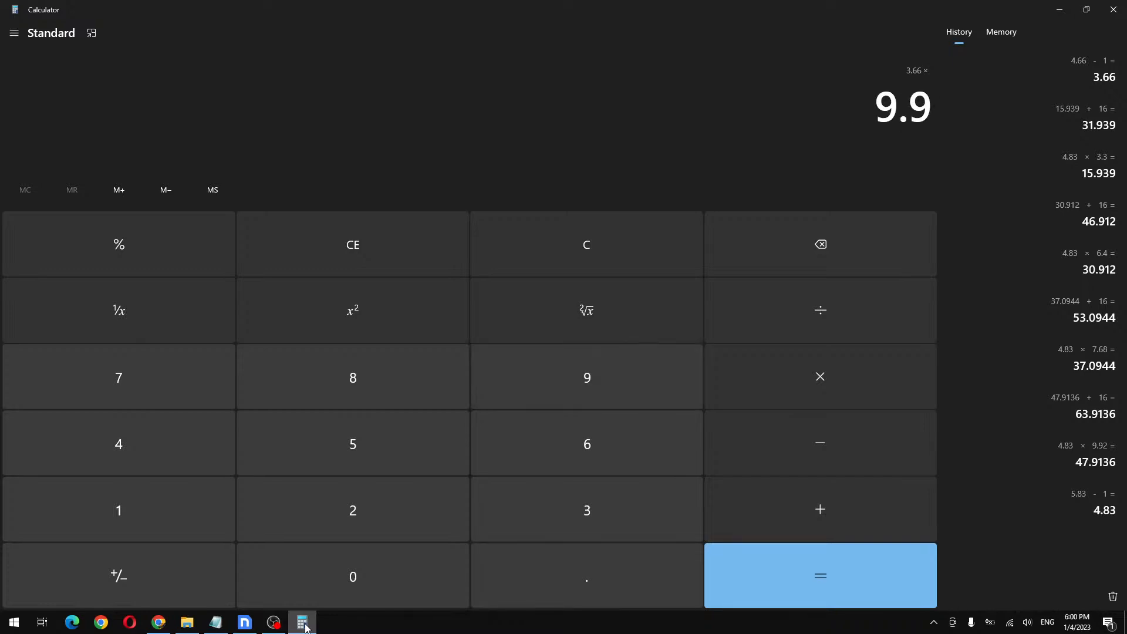
pyautogui.write('2')
pyautogui.press('Return')
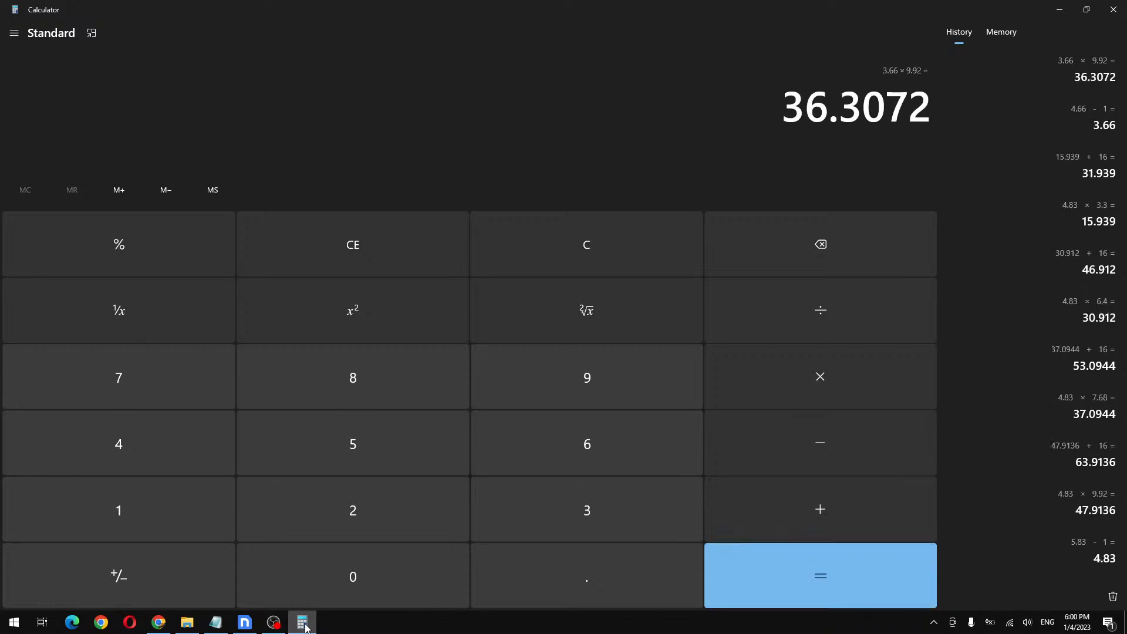
# Step: Add the 16 px base font size to the multiplied result in Calculator
pyautogui.press('+')
pyautogui.write('16')
pyautogui.press('Return')
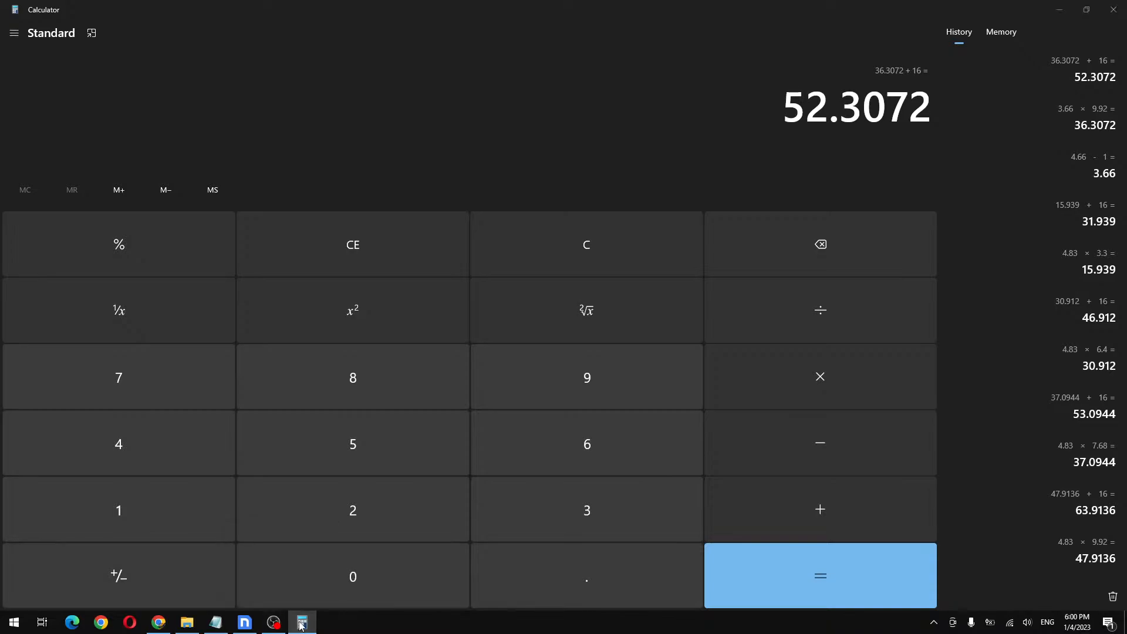
pyautogui.click(302, 626)
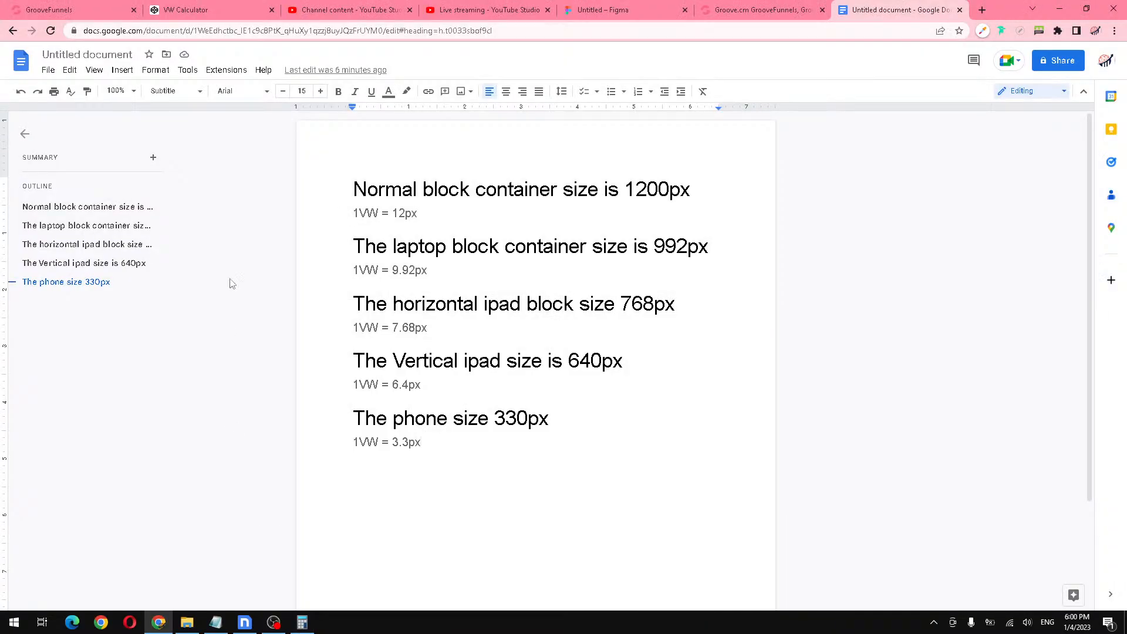
# Step: Switch to the Google Docs notes and add "1- check the tool and transfer the font size to vw" below the phone size
pyautogui.click(51, 8)
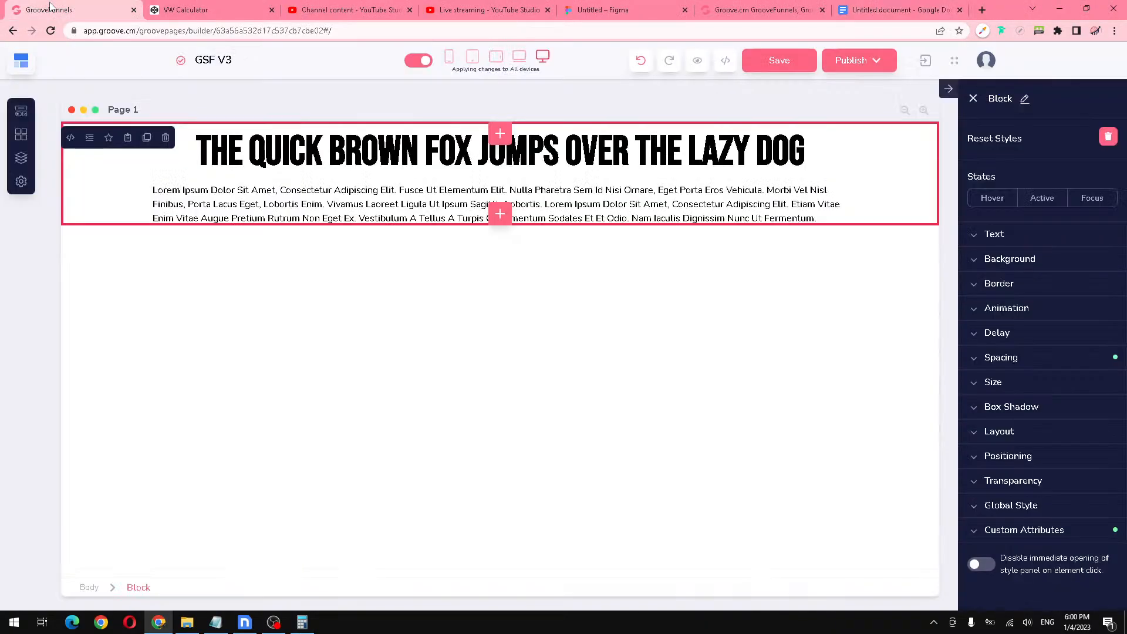
pyautogui.click(872, 8)
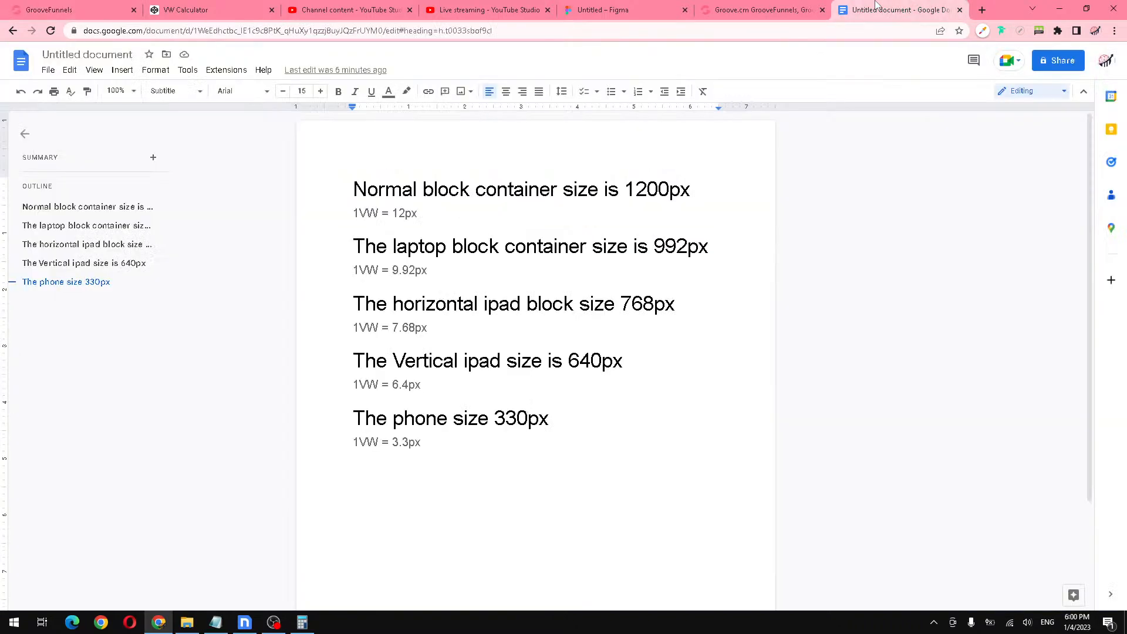
pyautogui.press('Return')
pyautogui.press('Return')
pyautogui.press('Return')
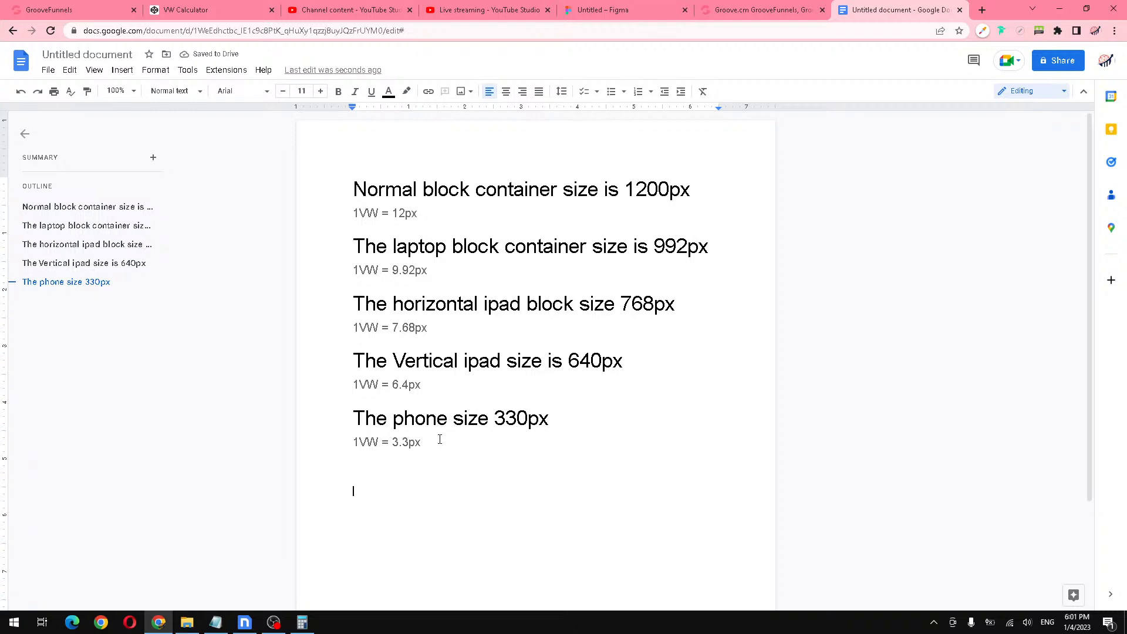
pyautogui.write('1- grab')
pyautogui.press('BackSpace')
pyautogui.press('BackSpace')
pyautogui.press('BackSpace')
pyautogui.press('BackSpace')
pyautogui.press('BackSpace')
pyautogui.write('chekc the too')
pyautogui.press('BackSpace')
pyautogui.press('BackSpace')
pyautogui.press('BackSpace')
pyautogui.press('BackSpace')
pyautogui.press('BackSpace')
pyautogui.press('BackSpace')
pyautogui.press('BackSpace')
pyautogui.press('BackSpace')
pyautogui.press('BackSpace')
pyautogui.press('BackSpace')
pyautogui.write('ck and')
pyautogui.press('BackSpace')
pyautogui.press('BackSpace')
pyautogui.press('BackSpace')
pyautogui.press('BackSpace')
pyautogui.write('the tool and get the')
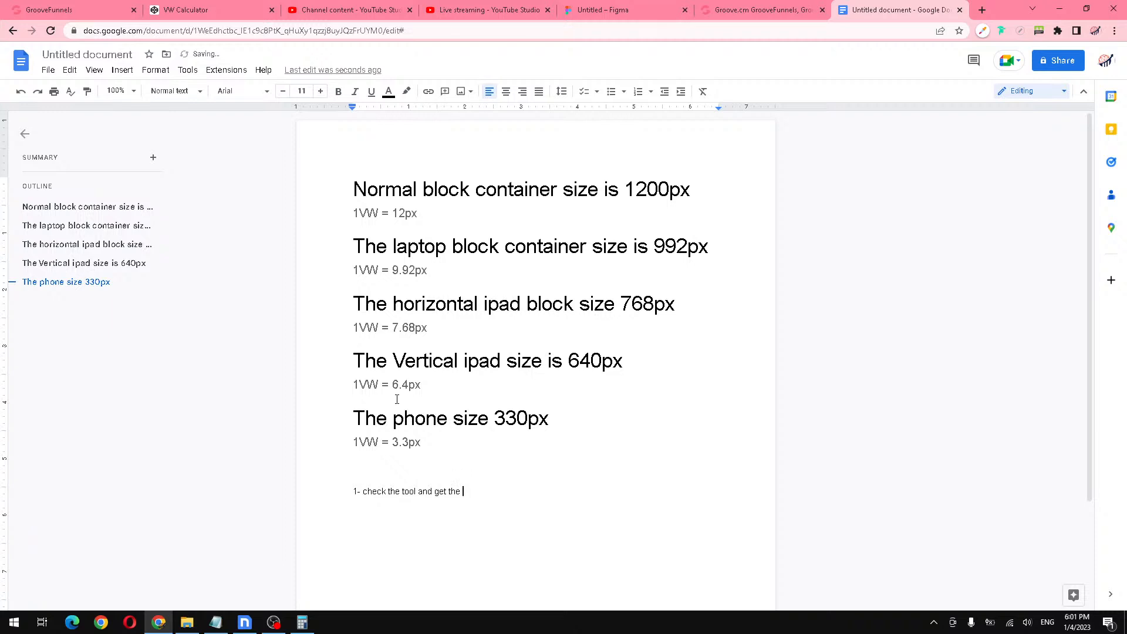
pyautogui.write('font size i')
pyautogui.hotkey('ctrl', 'BackSpace')
pyautogui.hotkey('ctrl', 'BackSpace')
pyautogui.hotkey('ctrl', 'BackSpace')
pyautogui.hotkey('ctrl', 'BackSpace')
pyautogui.hotkey('ctrl', 'BackSpace')
pyautogui.write('transferr the')
pyautogui.press('BackSpace')
pyautogui.press('BackSpace')
pyautogui.press('BackSpace')
pyautogui.press('BackSpace')
pyautogui.press('BackSpace')
pyautogui.write('the font size to vw')
# Step: Add the line "2- do this is calculation" and start the formula below it with "(Vw - 1)"
pyautogui.press('Return')
pyautogui.write('2')
pyautogui.write('do this is calculation')
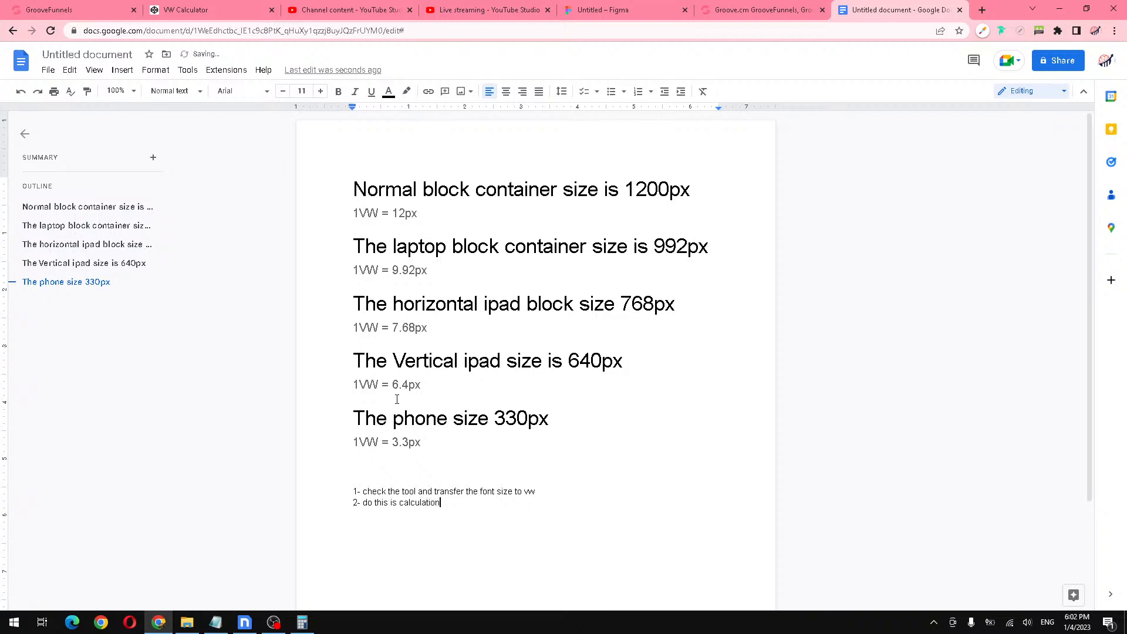
pyautogui.press('Return')
pyautogui.write('vw - 1)')
pyautogui.press('Left')
pyautogui.press('Left')
pyautogui.press('Left')
pyautogui.write('(')
pyautogui.press('BackSpace')
pyautogui.write('(')
# Step: Enlarge the three new instruction lines to font size 27
pyautogui.moveTo(392, 514); pyautogui.dragTo(354, 492)
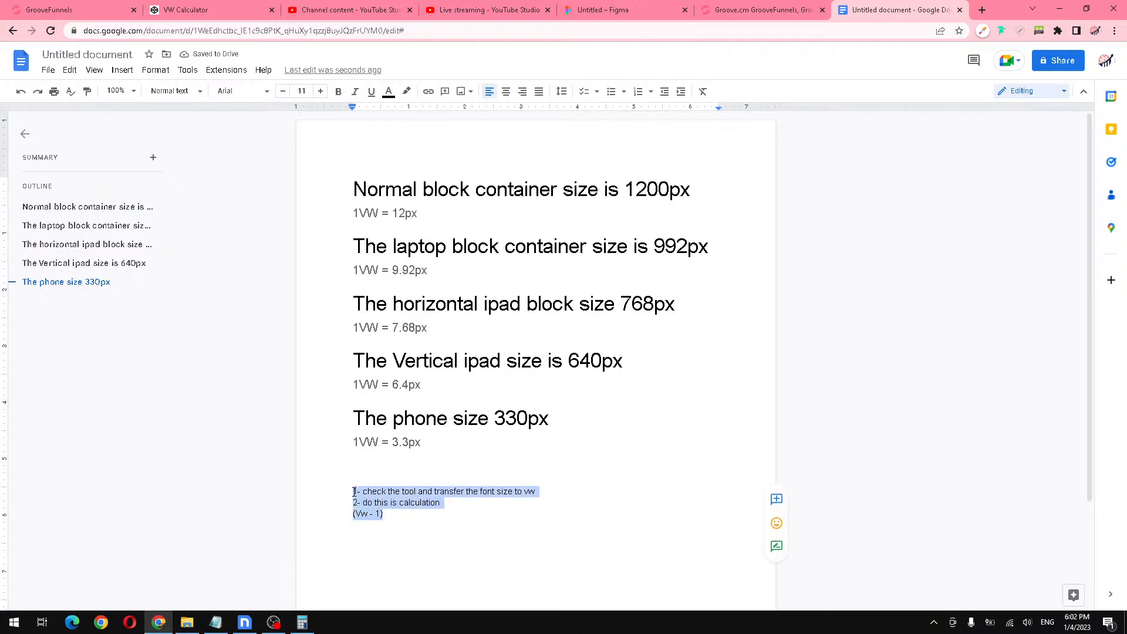
pyautogui.click(322, 92)
pyautogui.click(322, 92)
pyautogui.click(322, 92)
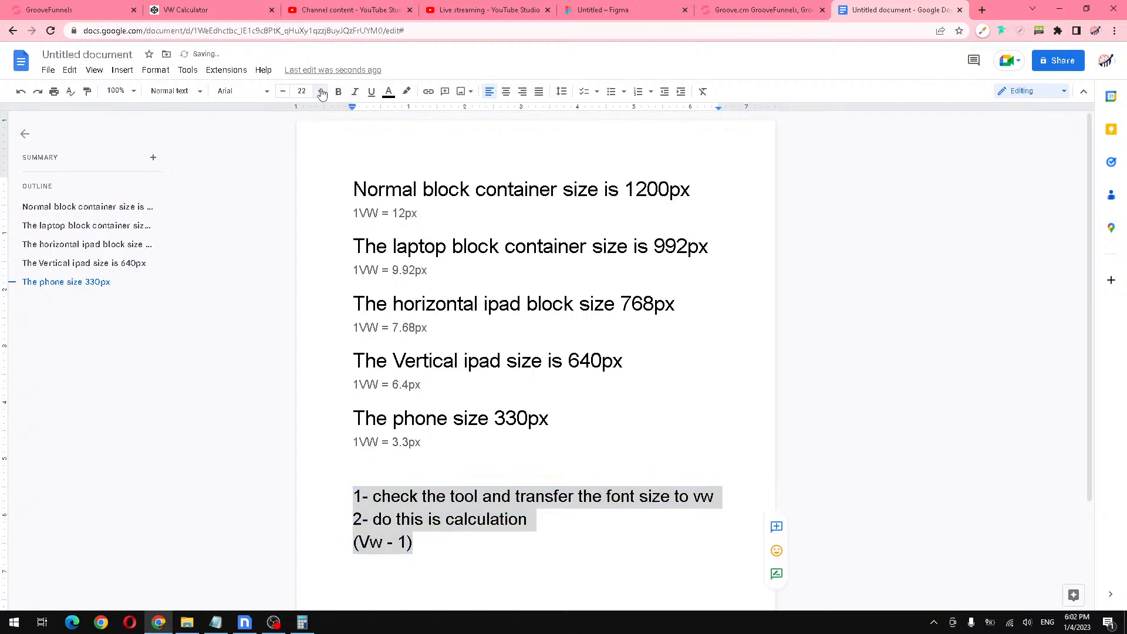
pyautogui.click(322, 91)
pyautogui.click(321, 91)
pyautogui.scroll(-2, 458, 411)
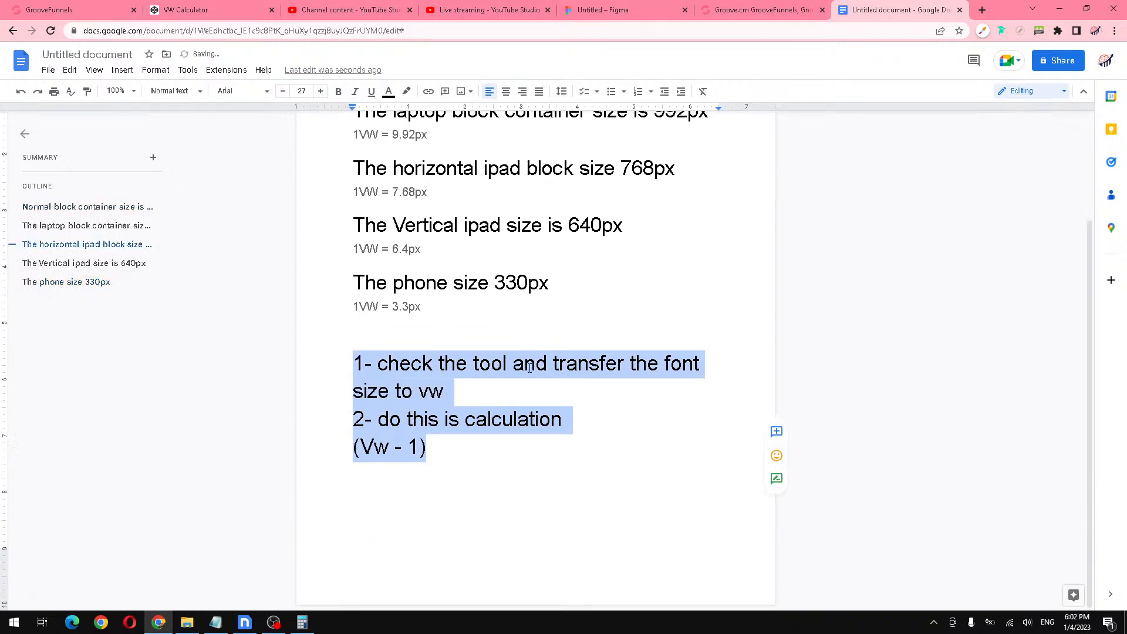
# Step: Extend the formula to "((Vw - 1) * block size)" with an outer pair of parentheses
pyautogui.click(460, 479)
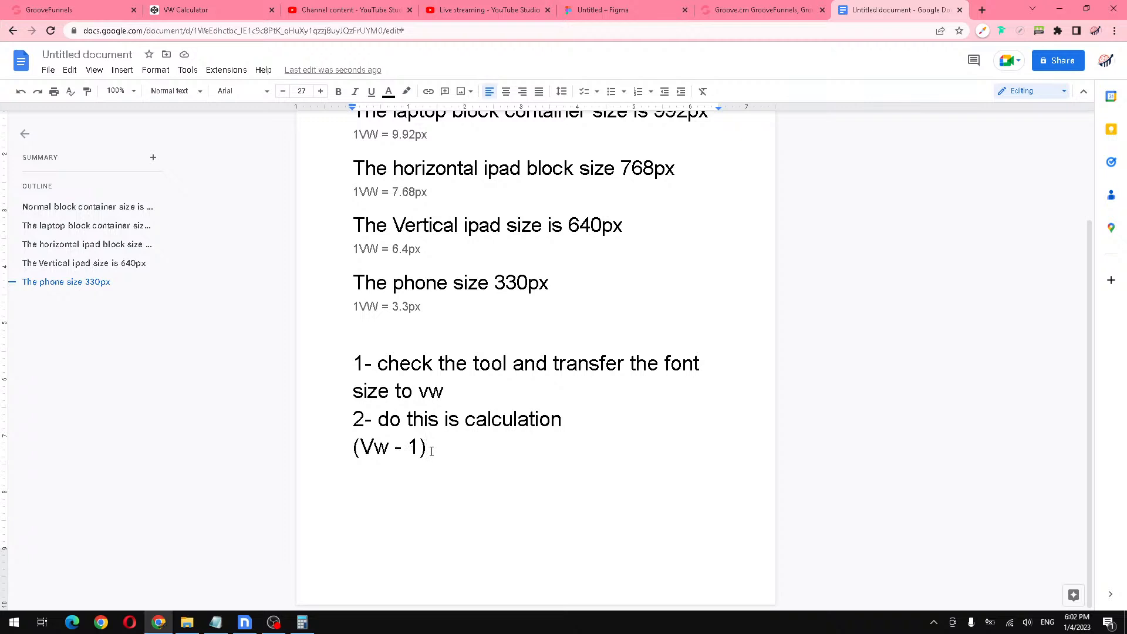
pyautogui.write('* block size')
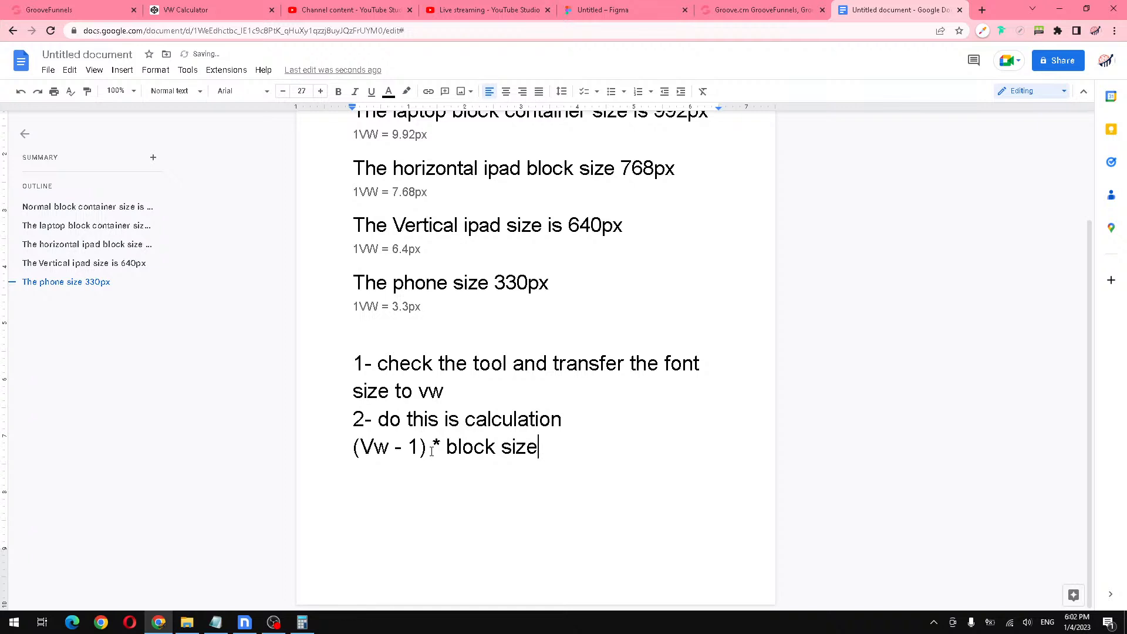
pyautogui.write(')')
pyautogui.press('Left')
pyautogui.press('Left')
pyautogui.press('Left')
pyautogui.press('Left')
pyautogui.press('Left')
pyautogui.press('Left')
pyautogui.press('Left')
pyautogui.press('Left')
pyautogui.press('Left')
pyautogui.press('Left')
pyautogui.press('Left')
pyautogui.press('Left')
pyautogui.press('Left')
pyautogui.press('Left')
pyautogui.press('Left')
pyautogui.press('Left')
pyautogui.press('Left')
pyautogui.press('Left')
pyautogui.press('Left')
pyautogui.press('Left')
pyautogui.press('Left')
pyautogui.press('Left')
pyautogui.write('(')
pyautogui.click(574, 447)
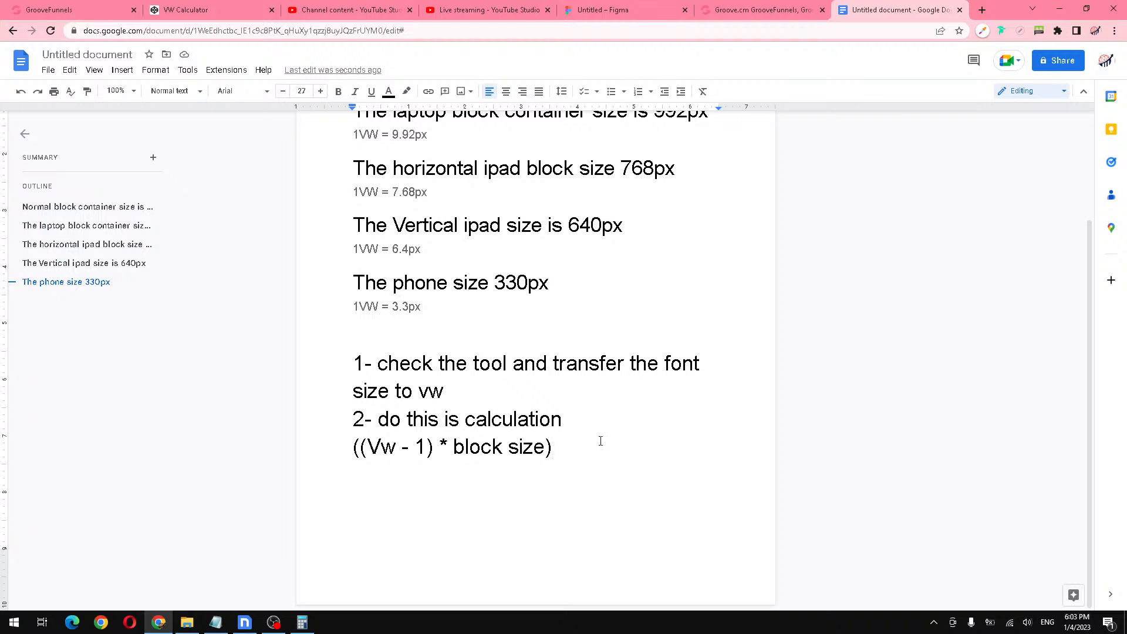
# Step: Compare the block size term with the listed 1VW values and append "+ base font size" to the formula
pyautogui.scroll(2, 599, 443)
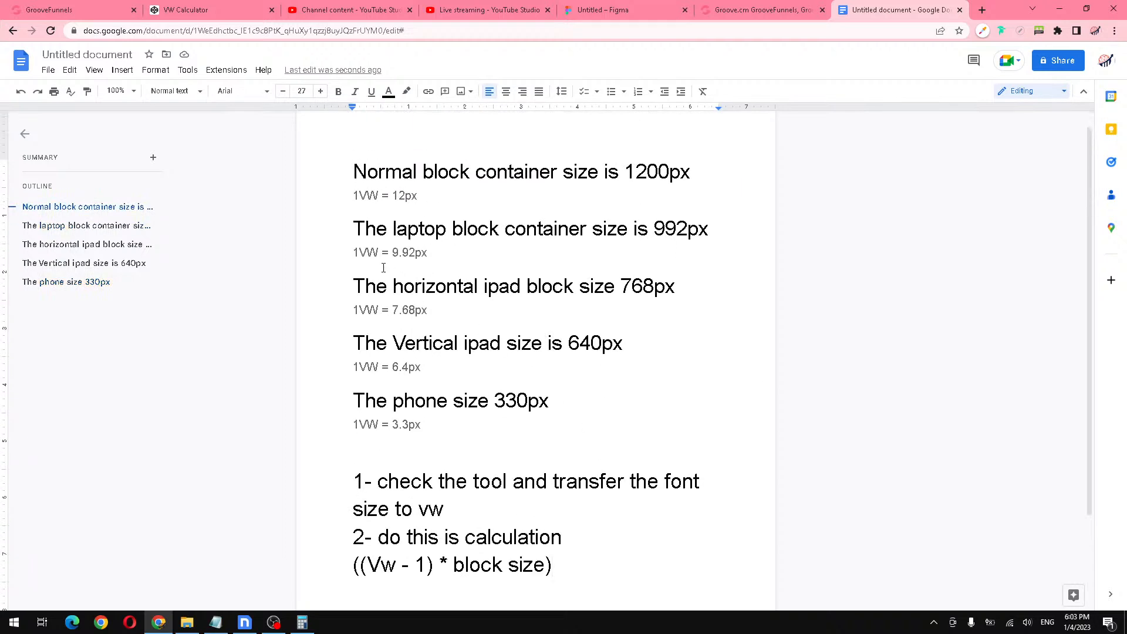
pyautogui.press('Left')
pyautogui.press('Right')
pyautogui.doubleClick(521, 565)
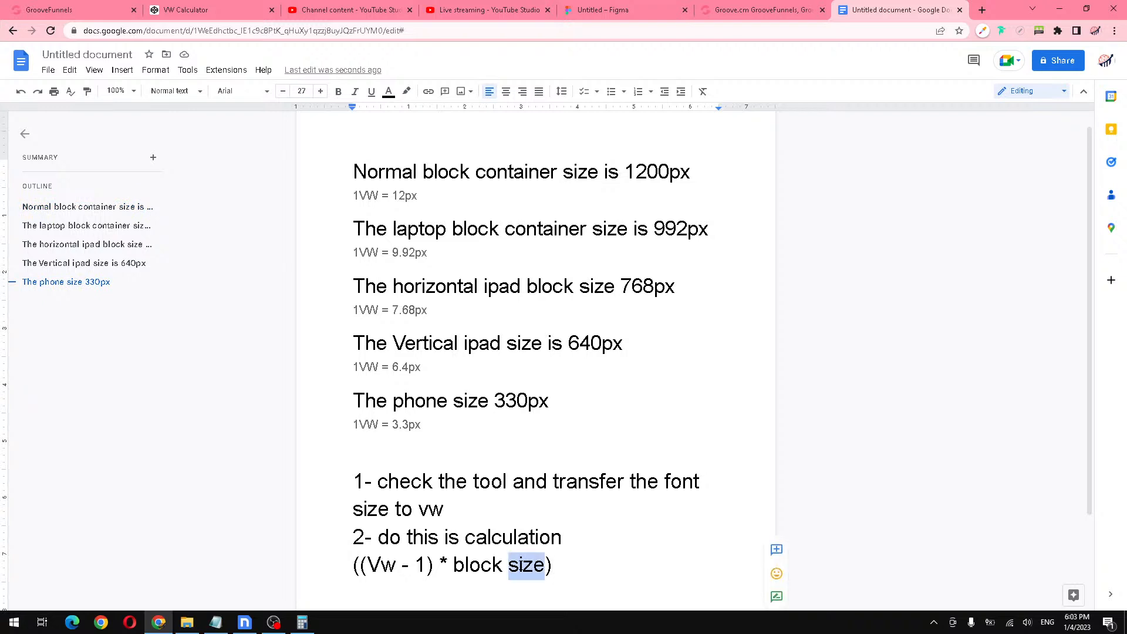
pyautogui.doubleClick(402, 198)
pyautogui.tripleClick(404, 252)
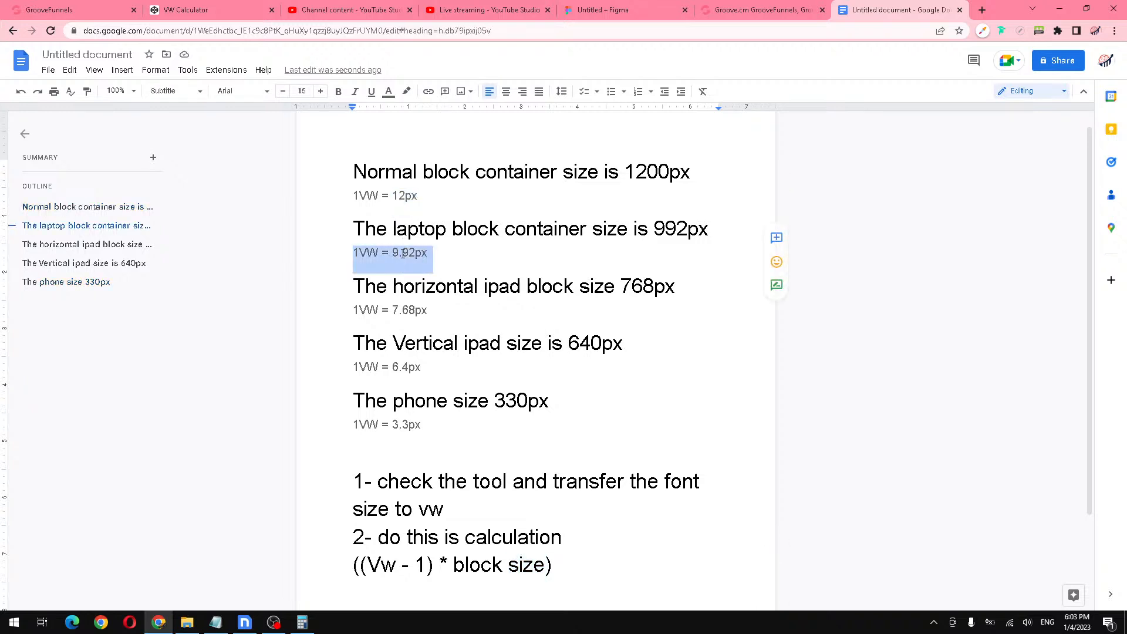
pyautogui.click(552, 564)
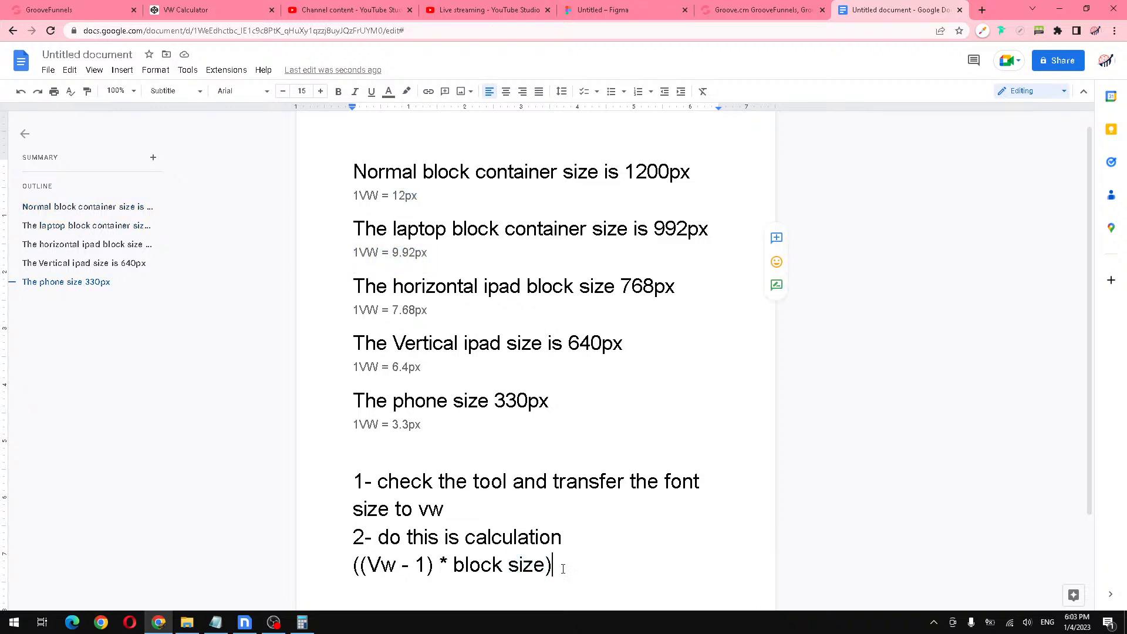
pyautogui.write('+ ')
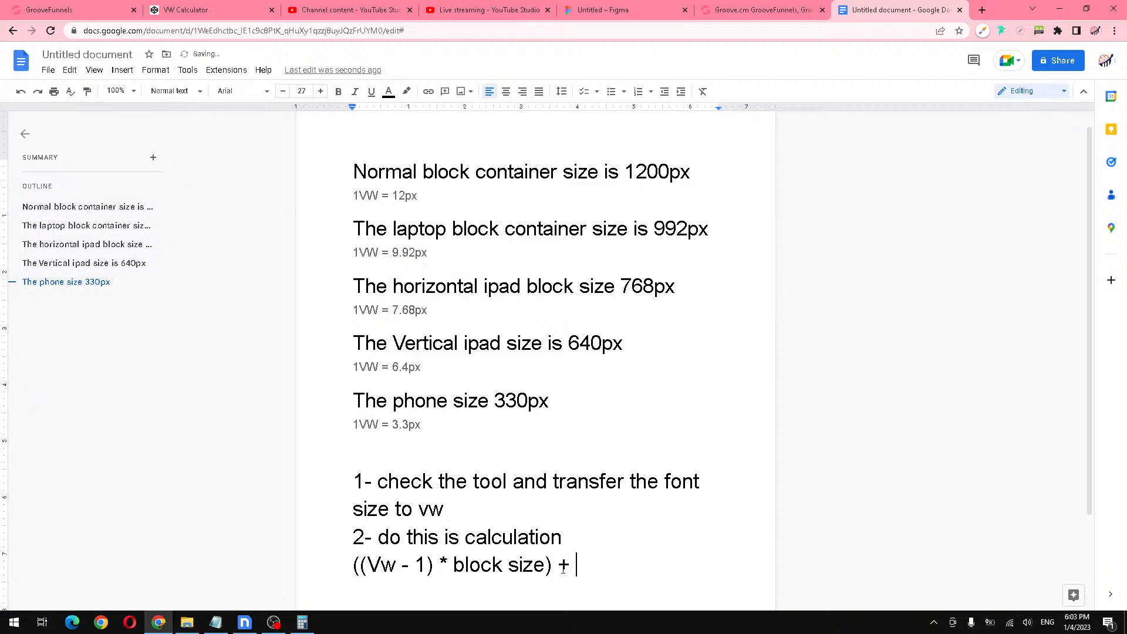
pyautogui.write('base font size')
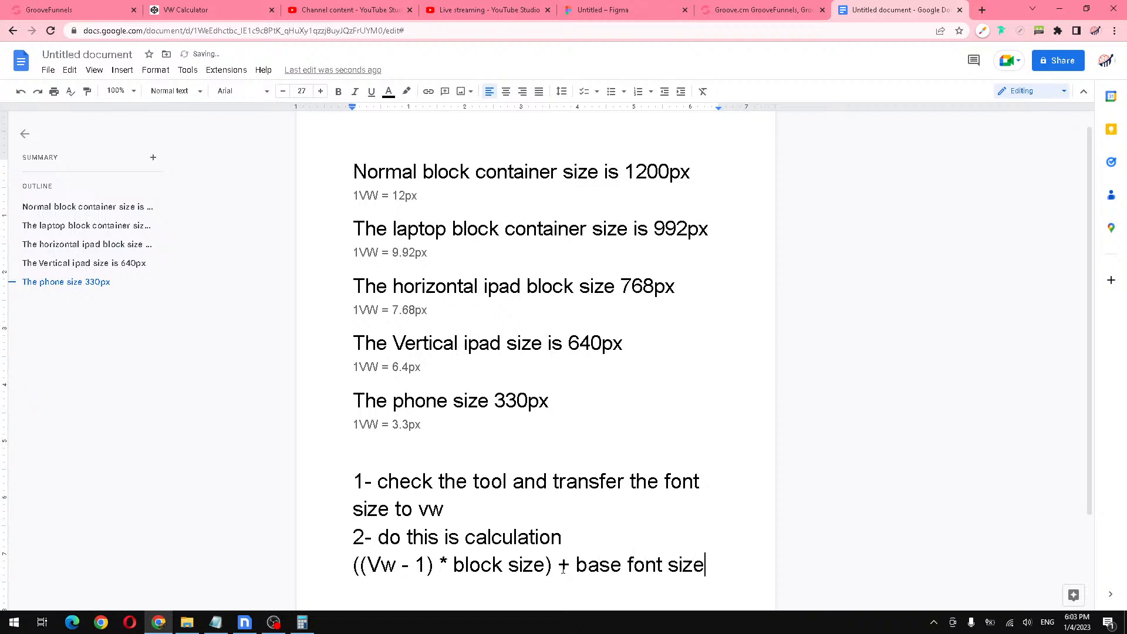
pyautogui.scroll(-2, 611, 536)
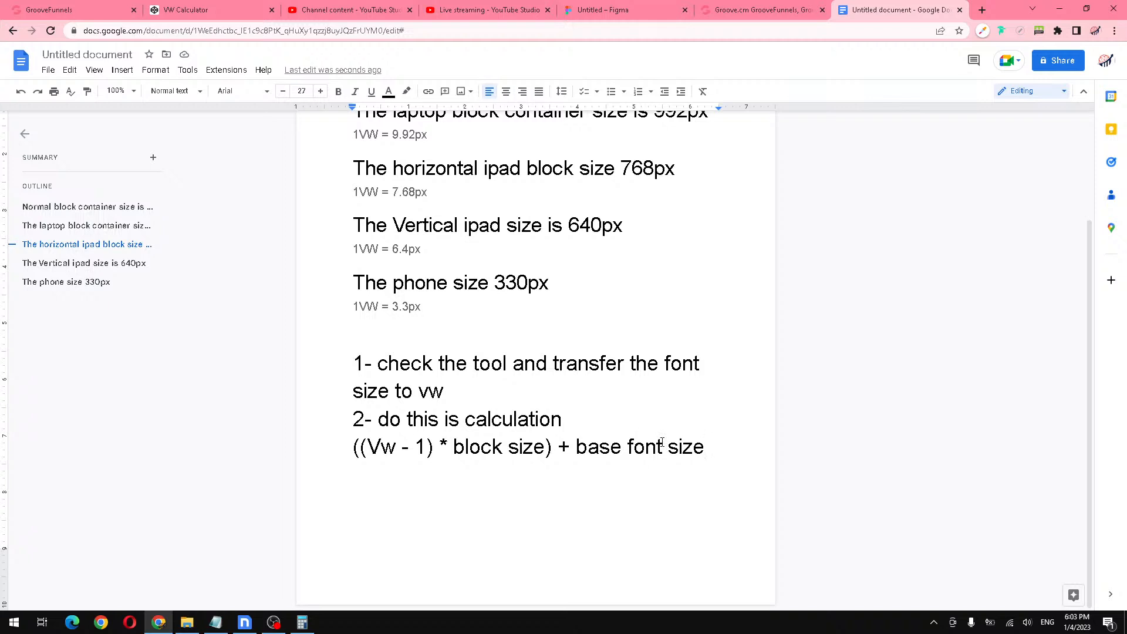
pyautogui.scroll(1, 520, 342)
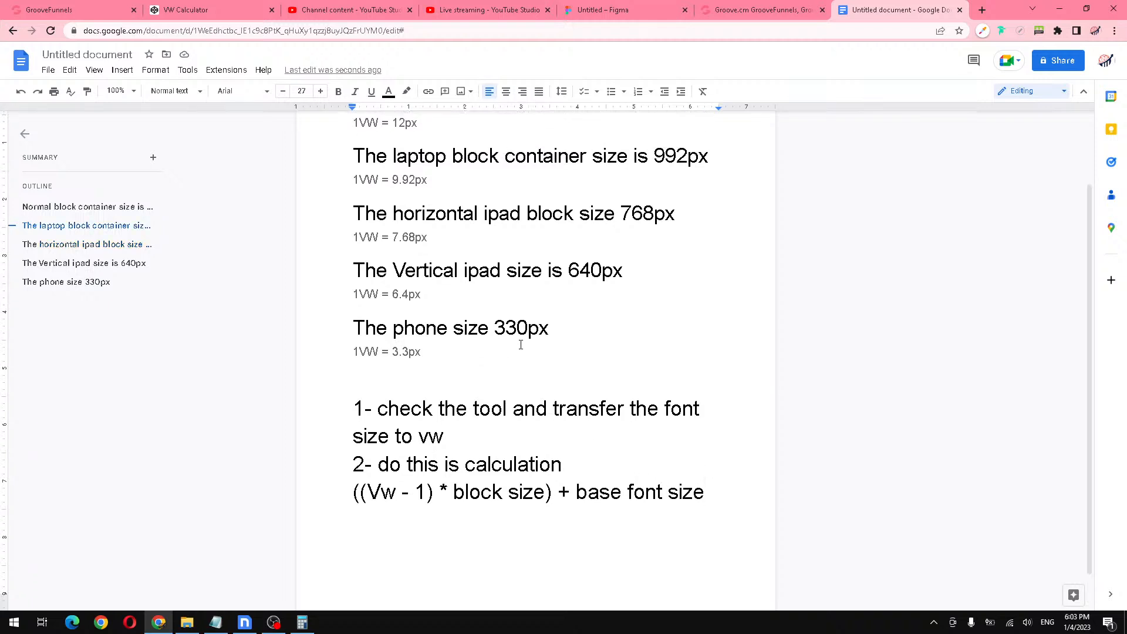
# Step: Review the 56 px conversion in the CodePen VW Calculator and the calculation history in Calculator
pyautogui.click(207, 14)
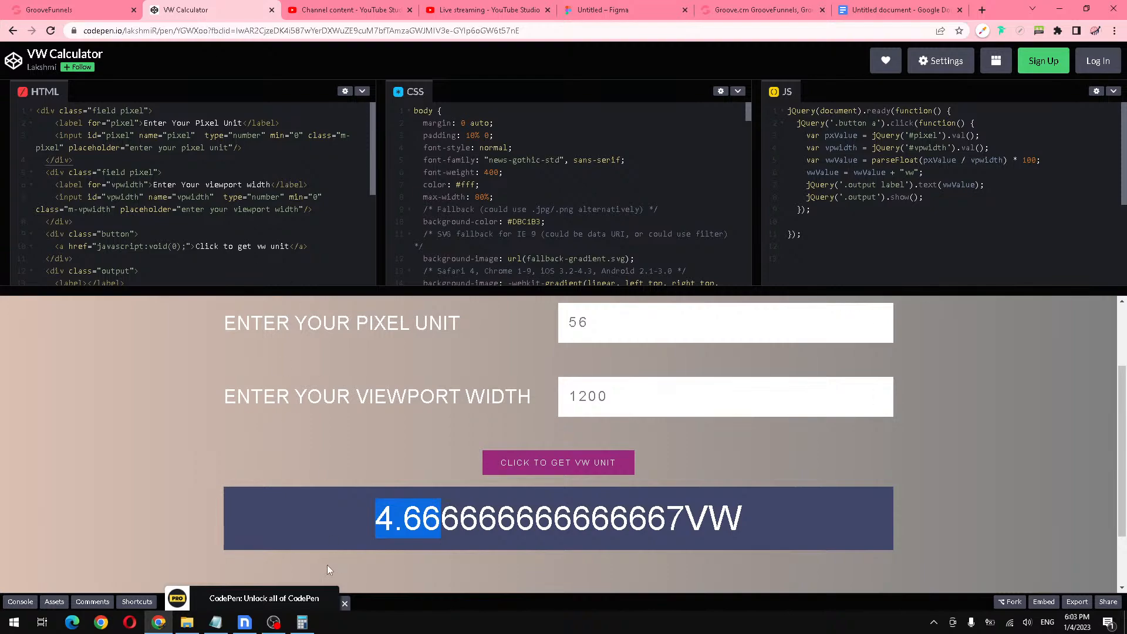
pyautogui.click(302, 622)
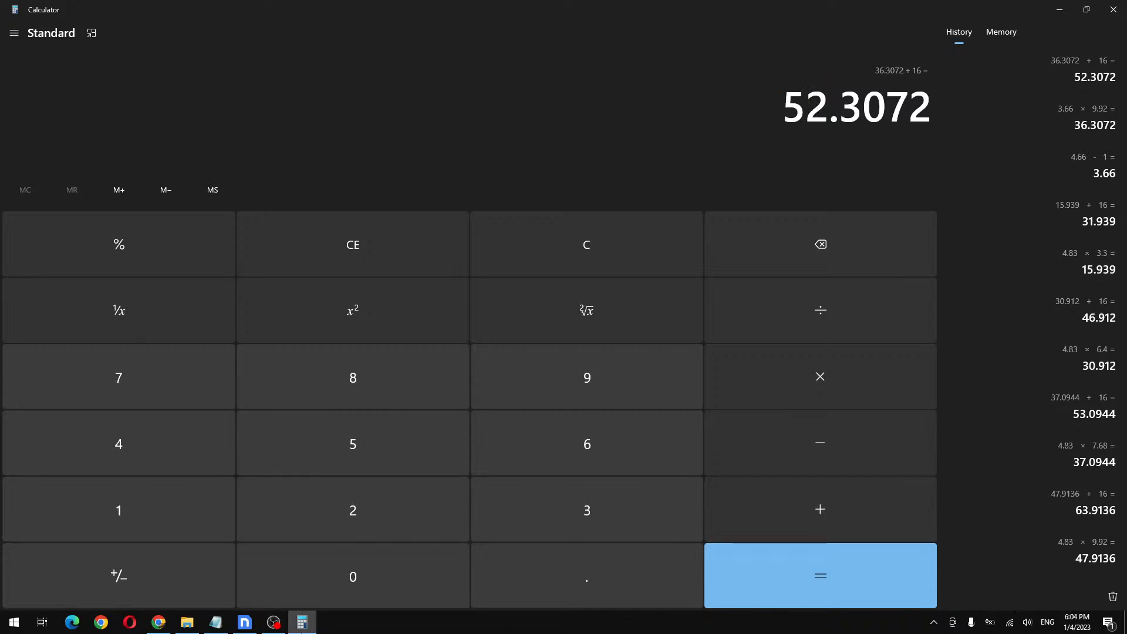
pyautogui.click(302, 624)
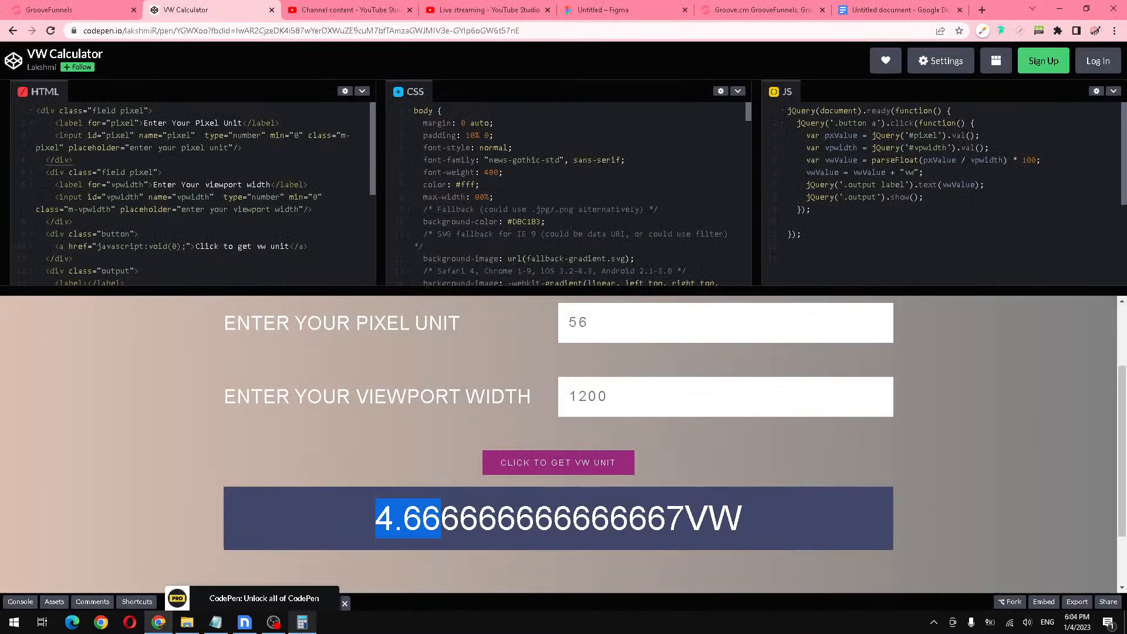
pyautogui.click(315, 552)
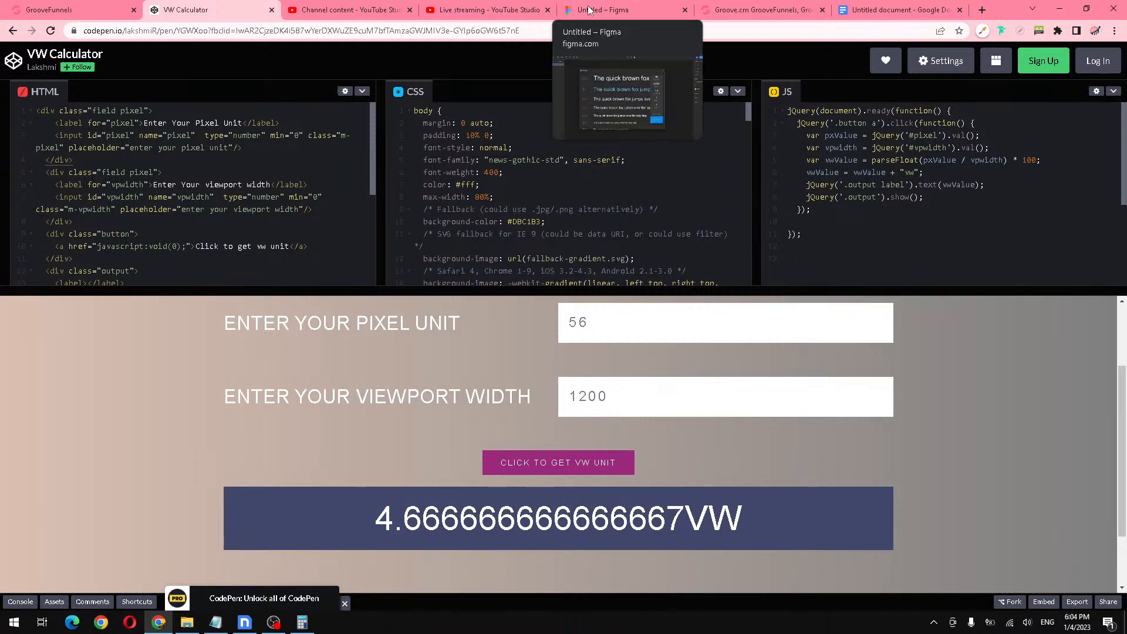
# Step: Switch to YouTube Studio and end the live stream, confirming the stop
pyautogui.click(485, 7)
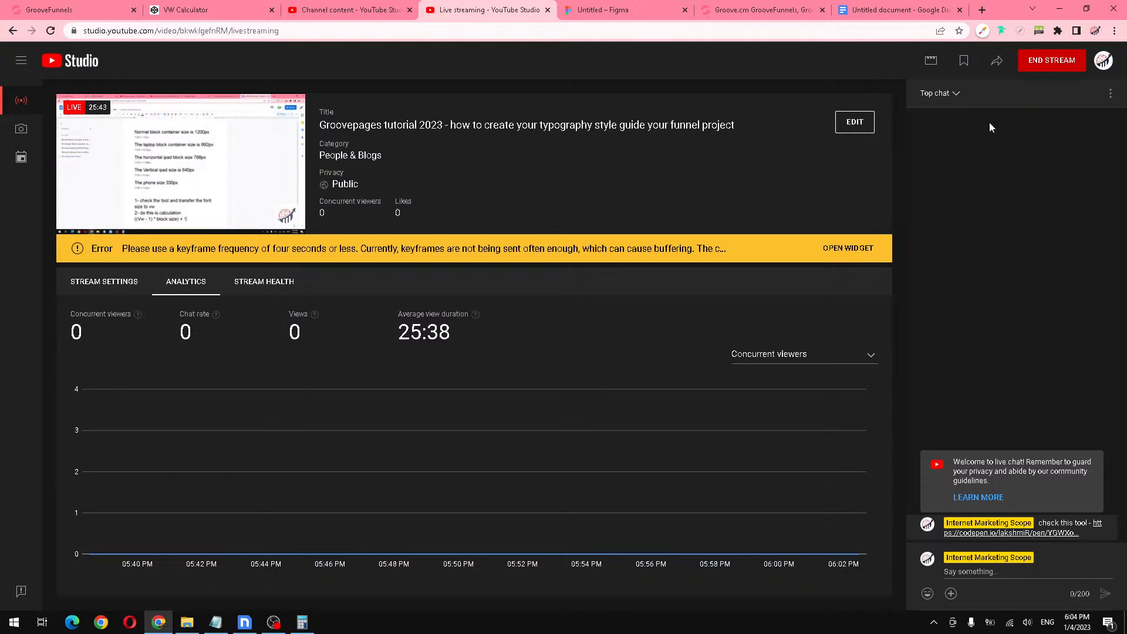
pyautogui.click(1065, 70)
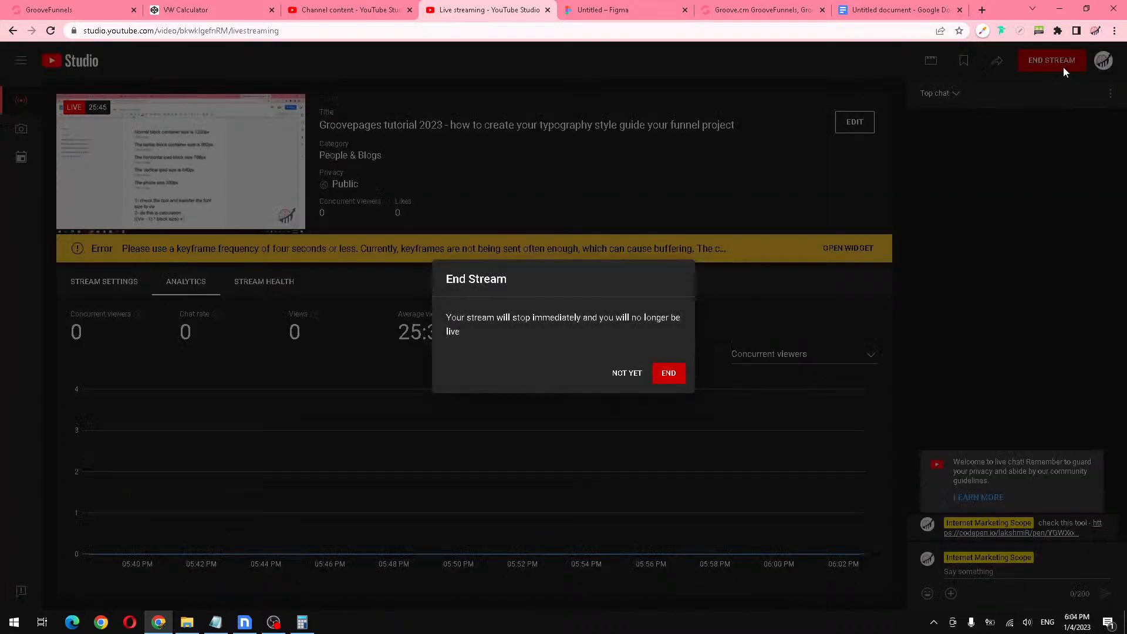
pyautogui.click(669, 376)
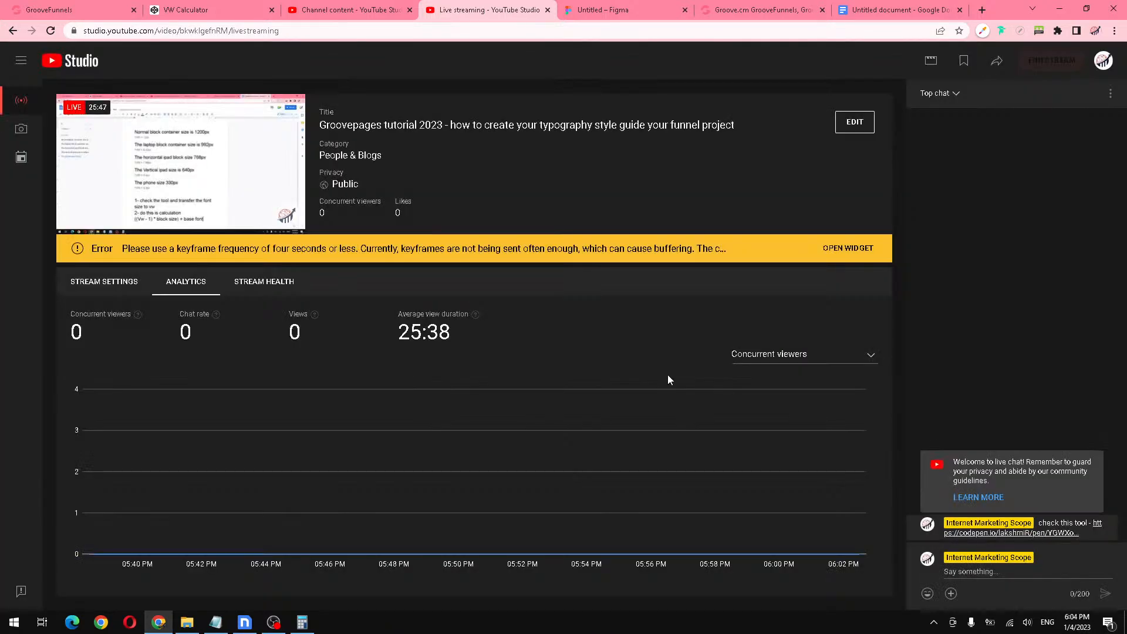